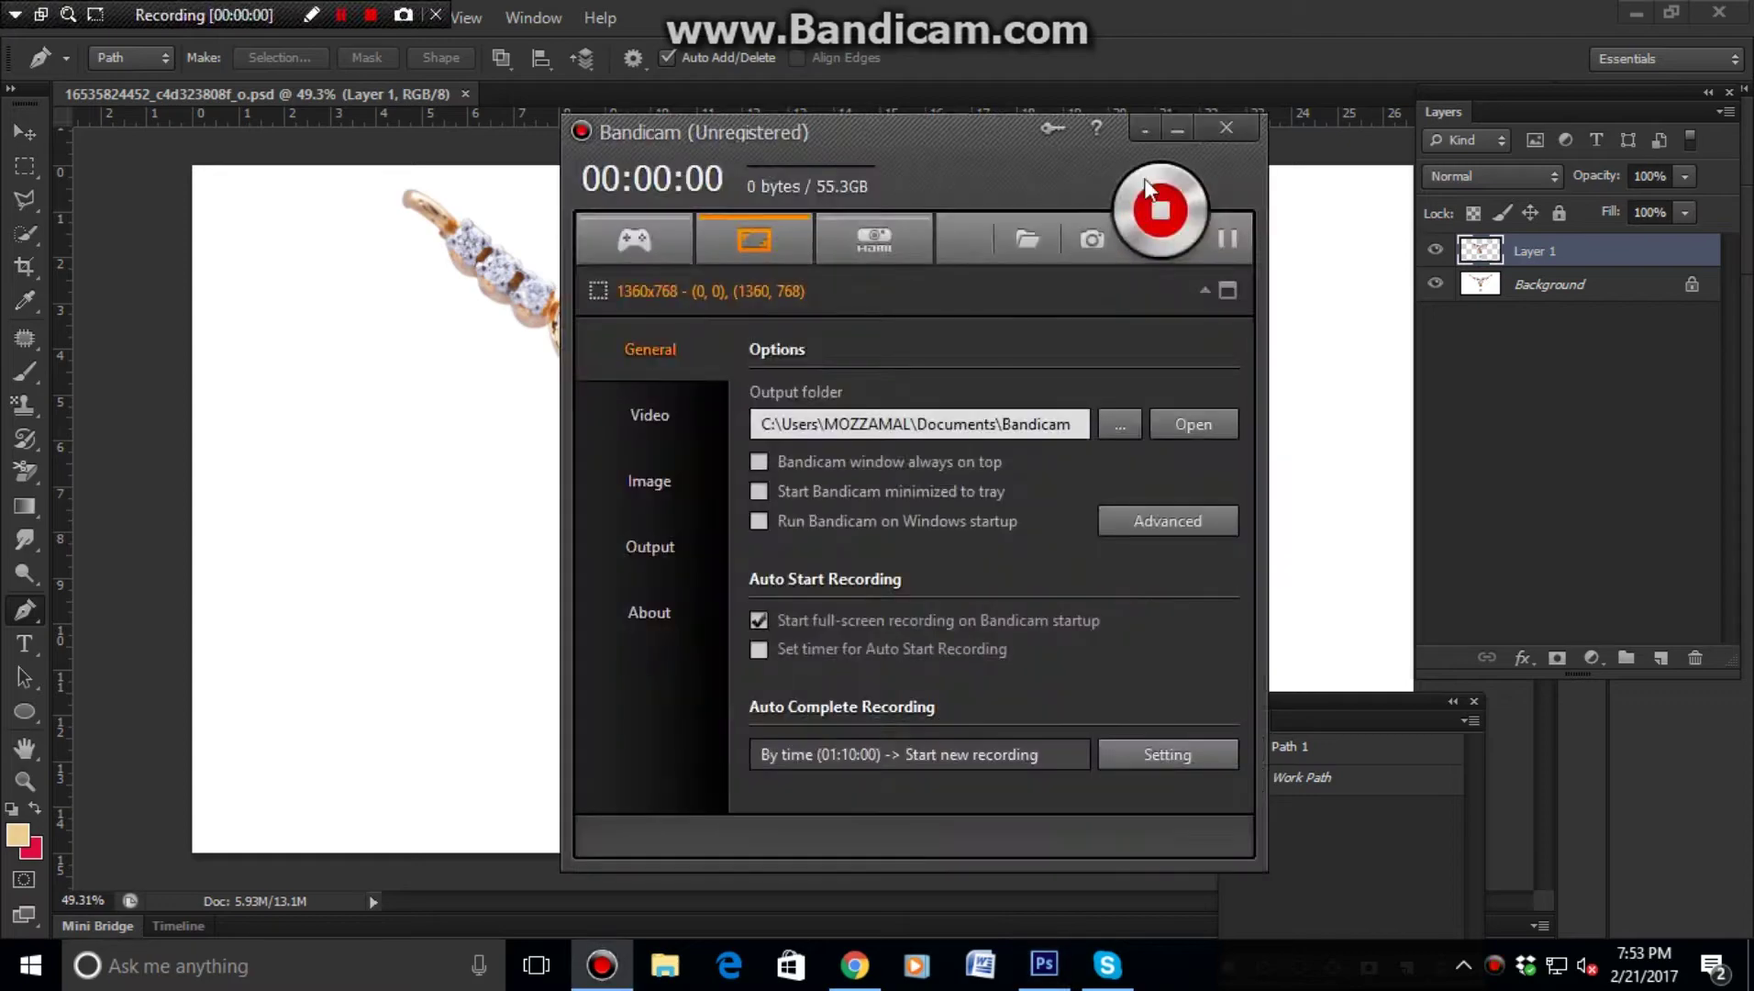
- Duplicate the jewellery layer and fill the original Layer 1 with solid red
click(1183, 124)
mouse_move(871, 521)
mouse_down()
mouse_move(1002, 558)
mouse_move(969, 461)
mouse_move(1277, 442)
mouse_up()
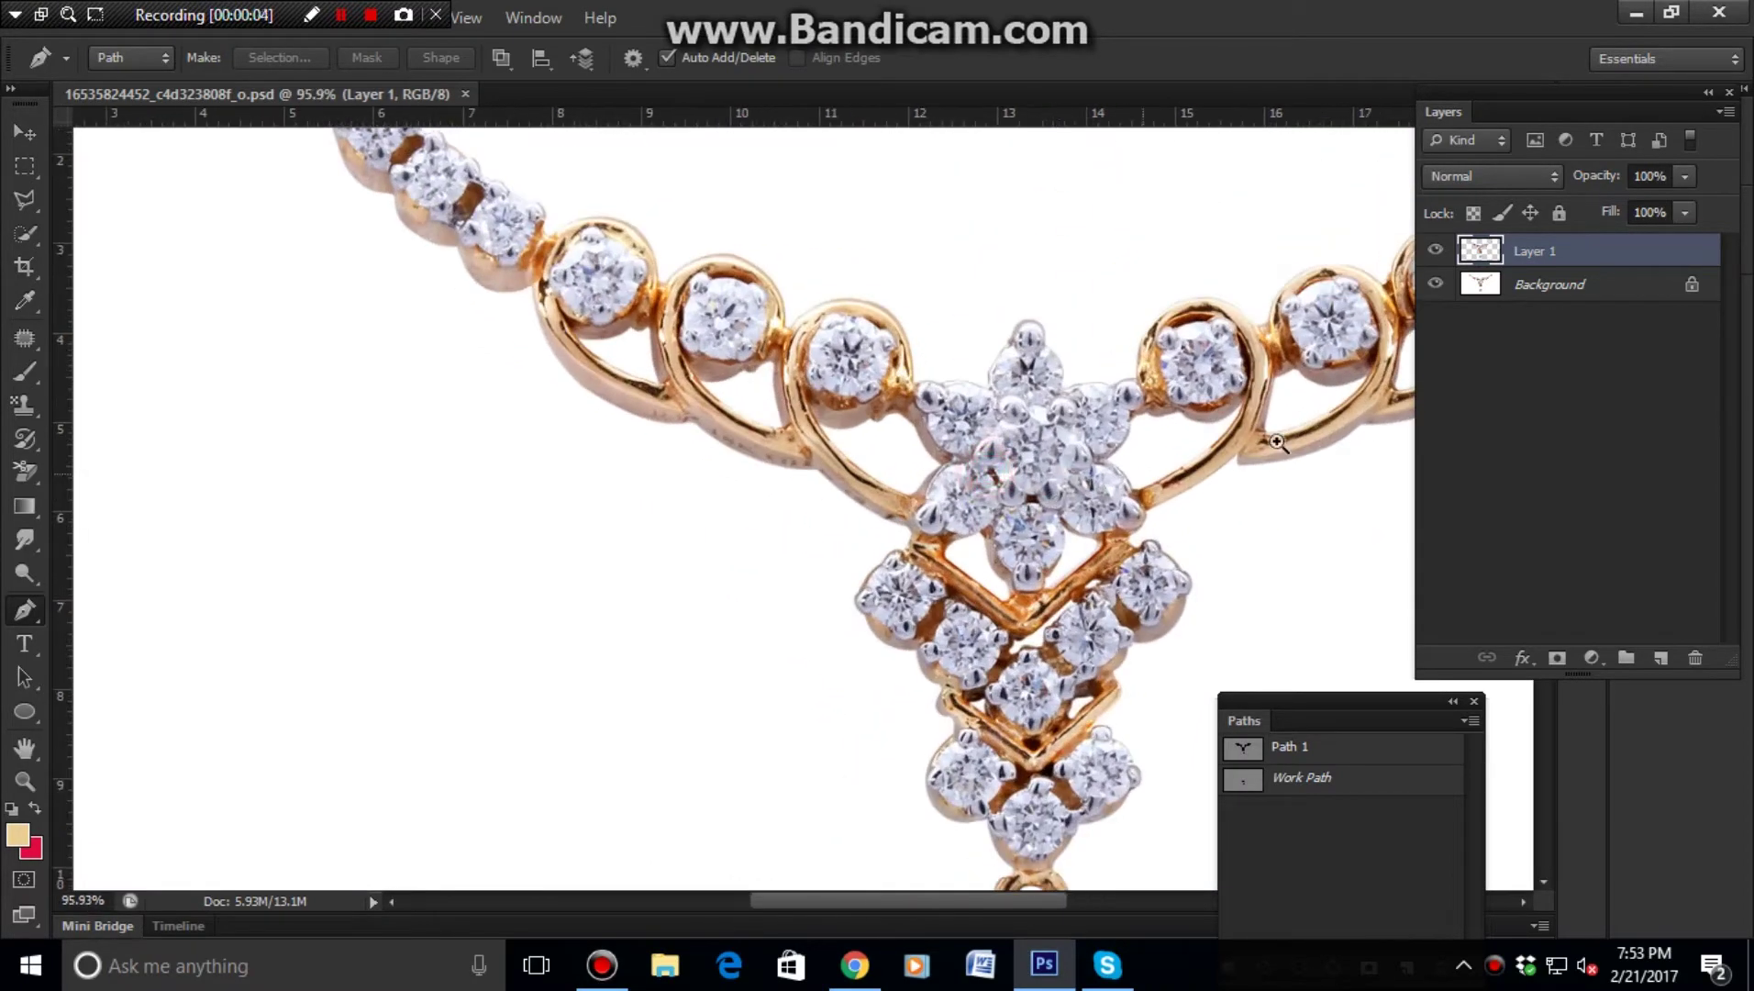
key(ctrl+j)
click(1612, 282)
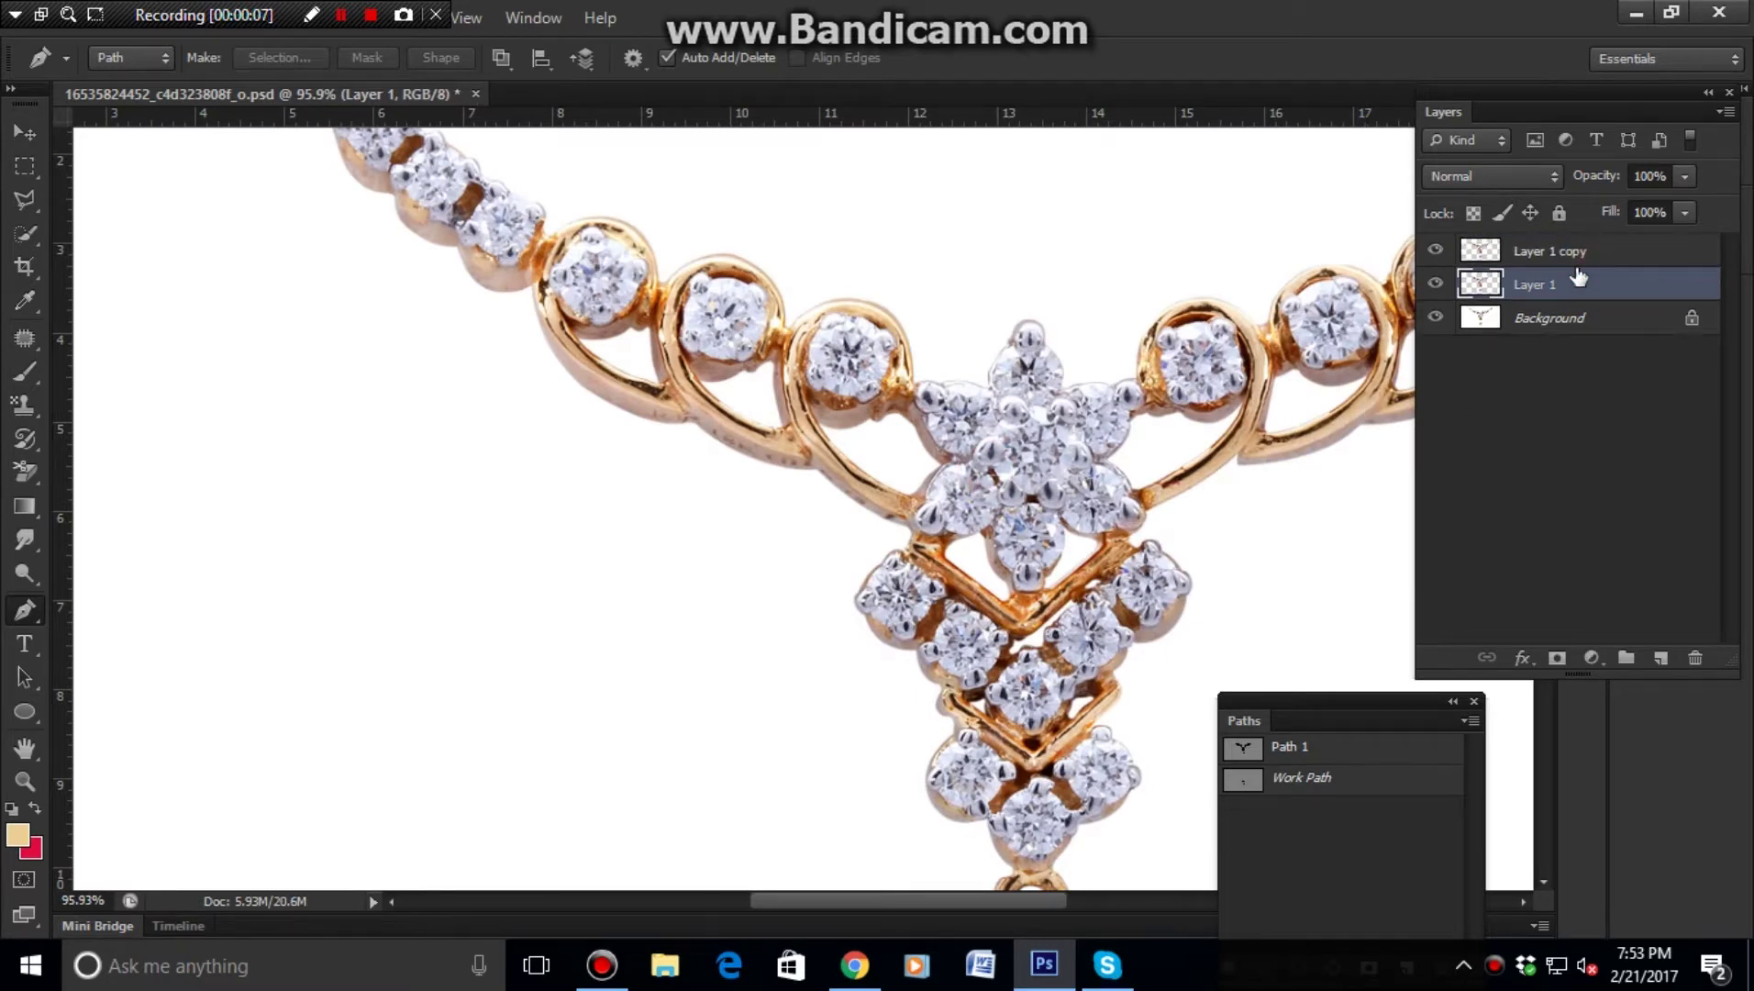
key(ctrl+BackSpace)
- Duplicate Layer 1 copy and load the jewellery outline as a selection
key(ctrl+0)
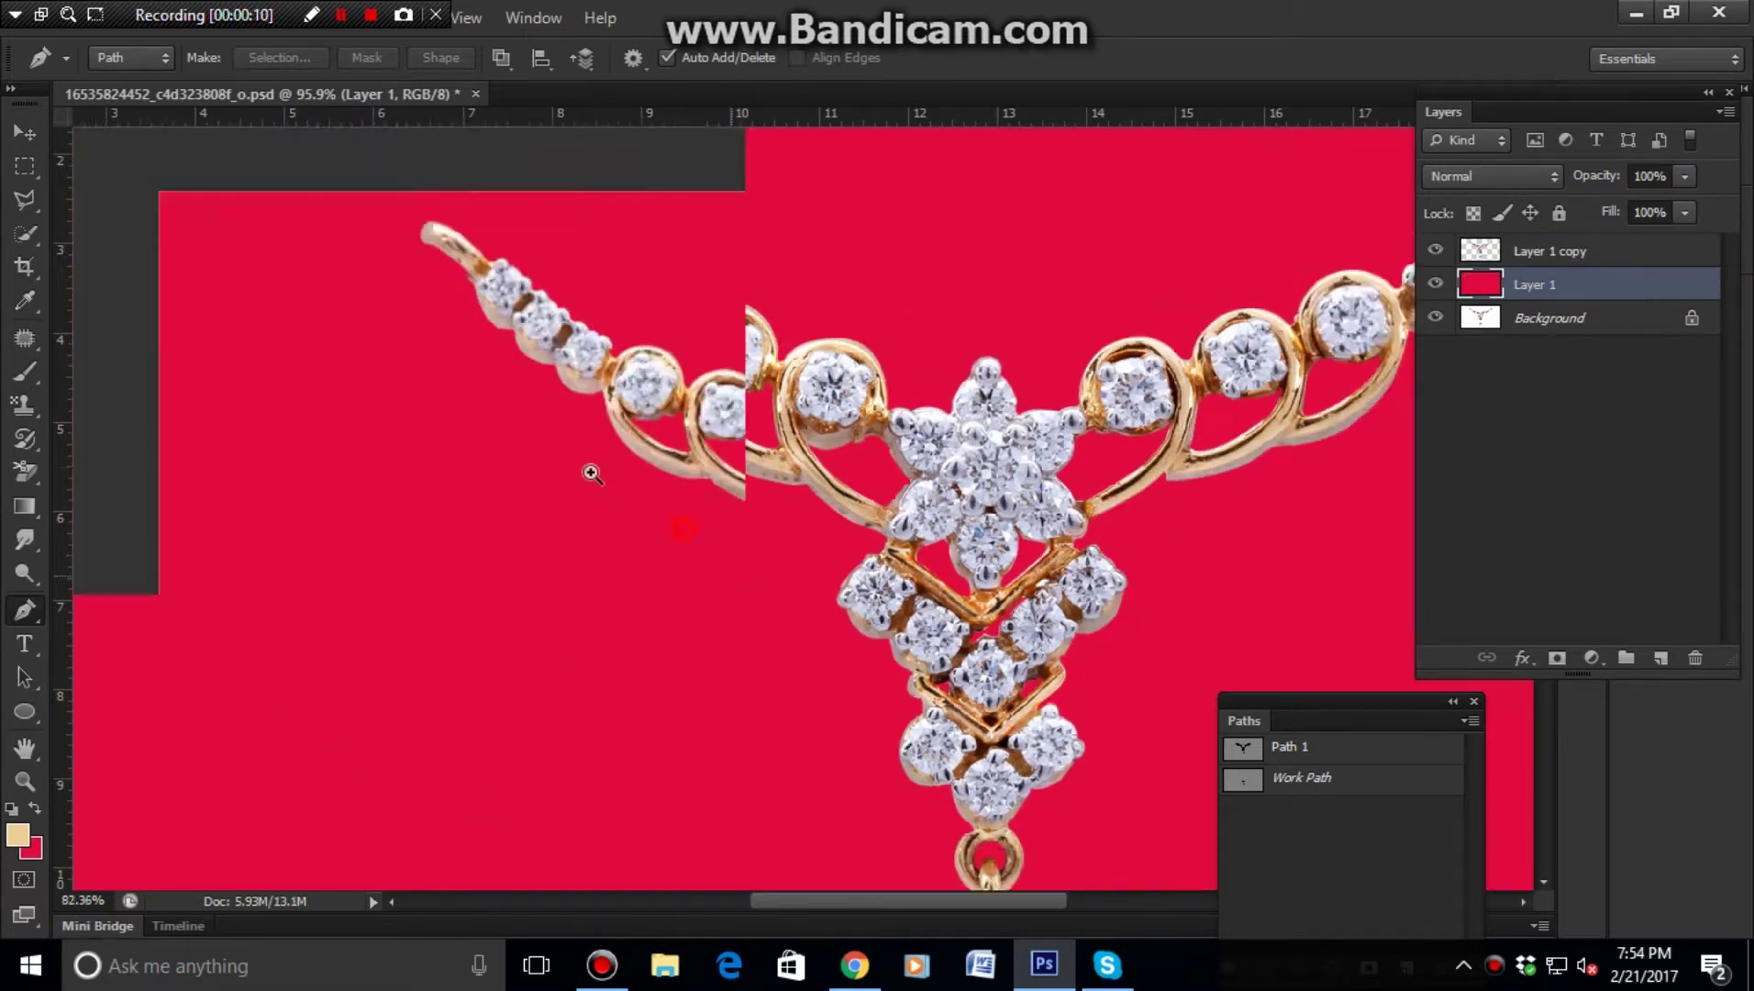
mouse_move(949, 528)
mouse_down()
mouse_move(1011, 522)
mouse_move(951, 454)
mouse_move(951, 405)
mouse_move(917, 432)
mouse_up()
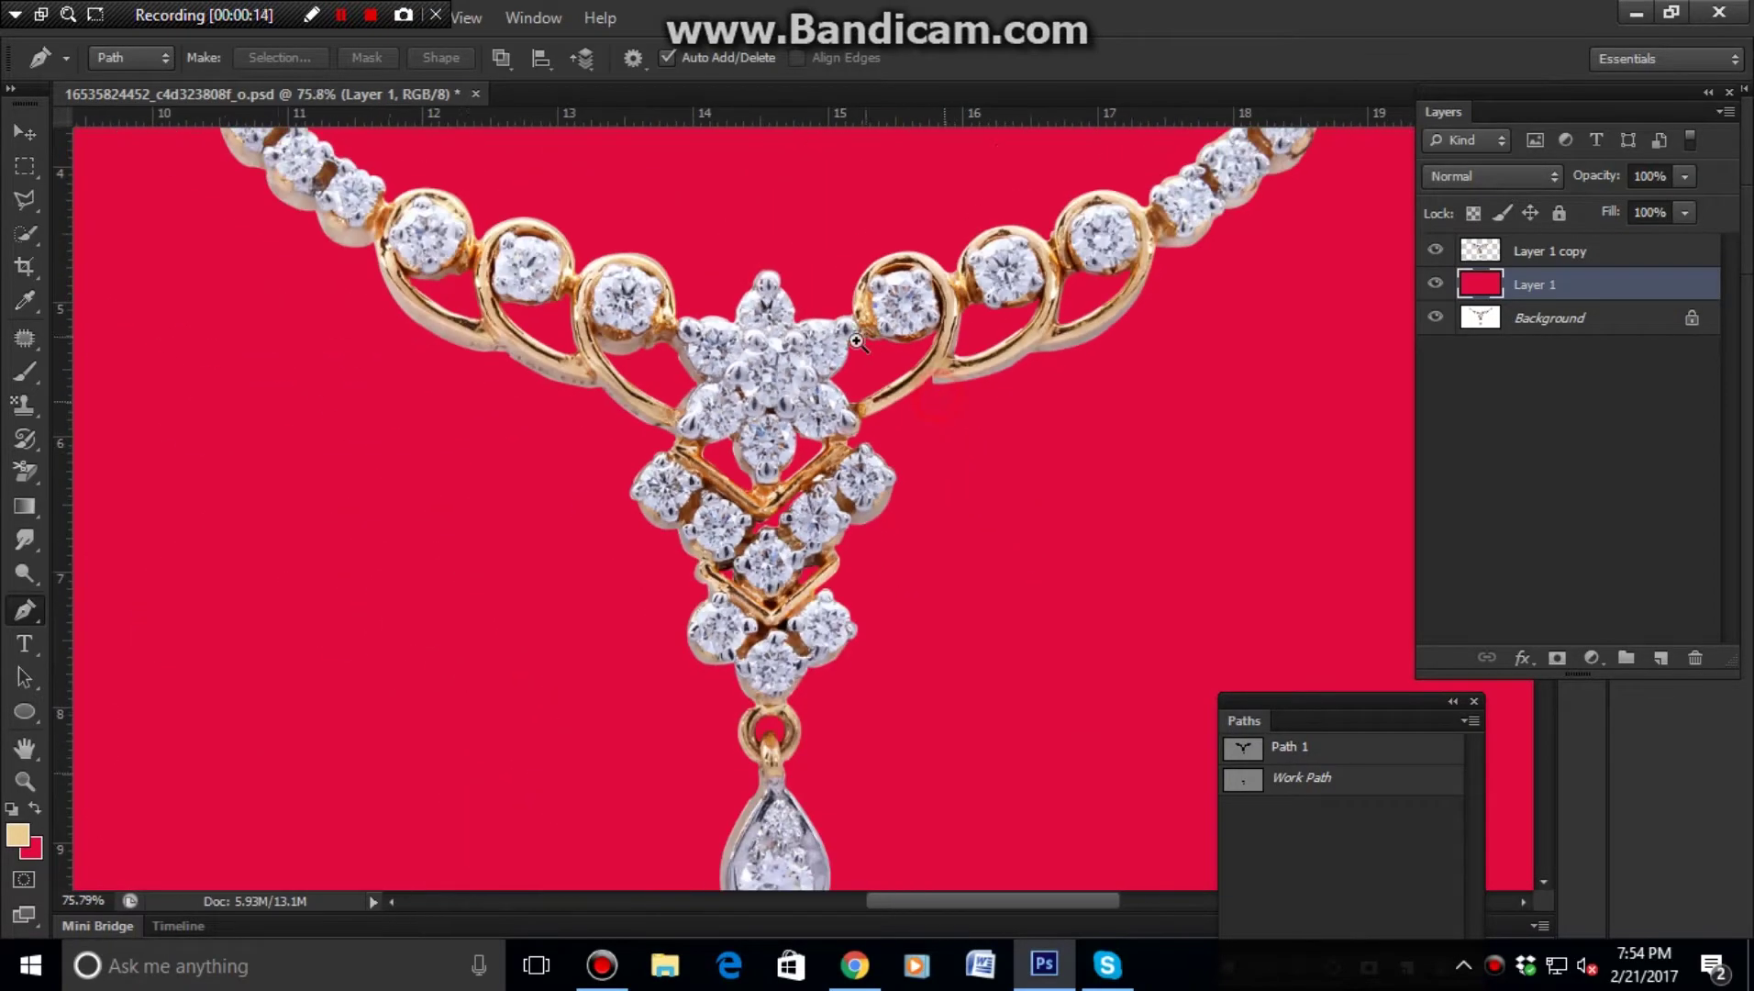
drag(908, 515, 954, 513)
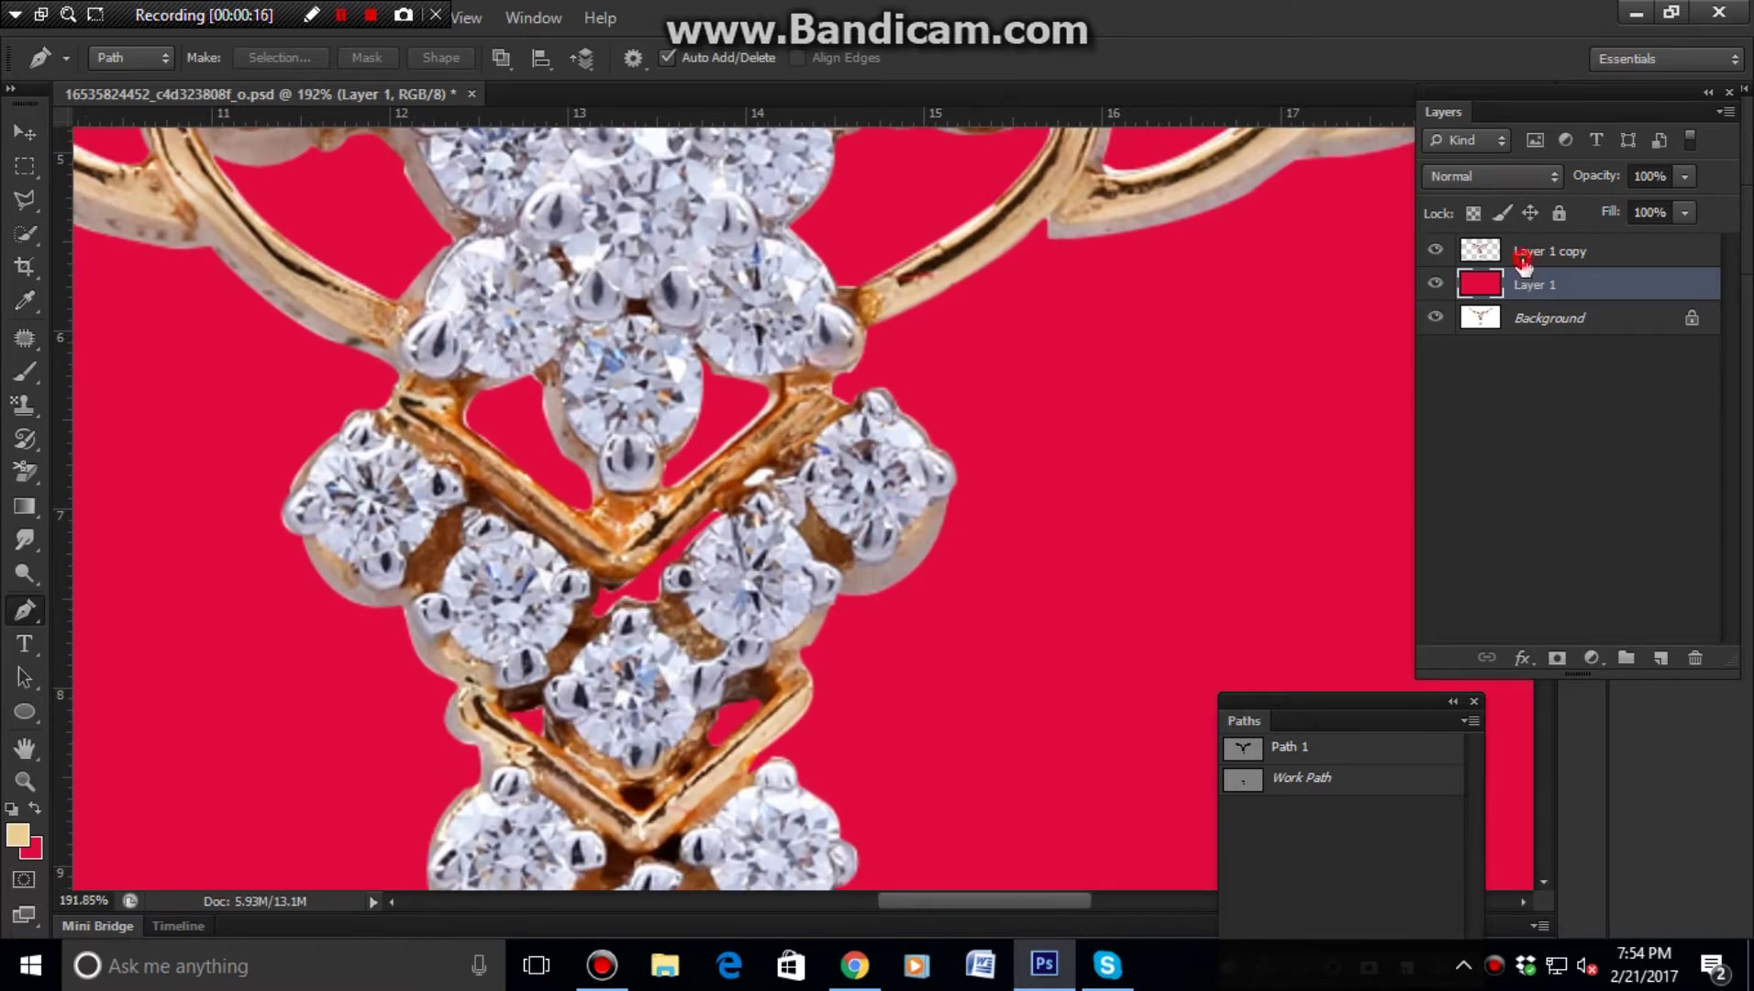
click(1522, 261)
key(ctrl+j)
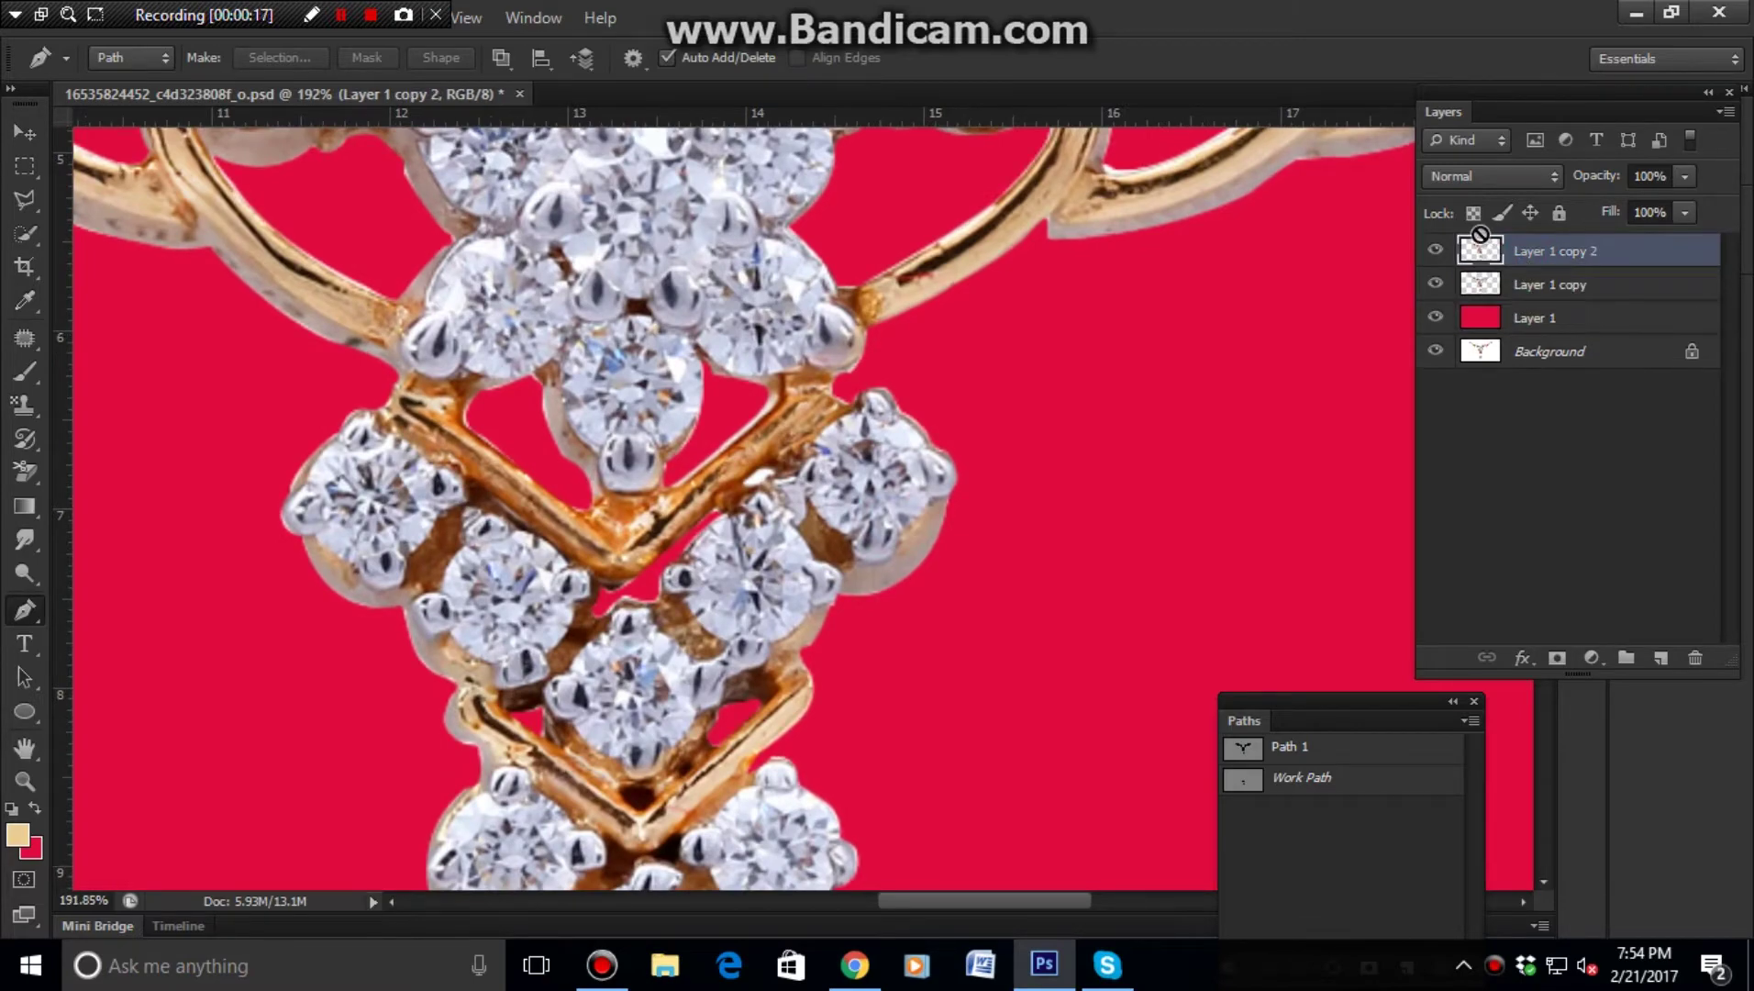
ctrl+click(1485, 257)
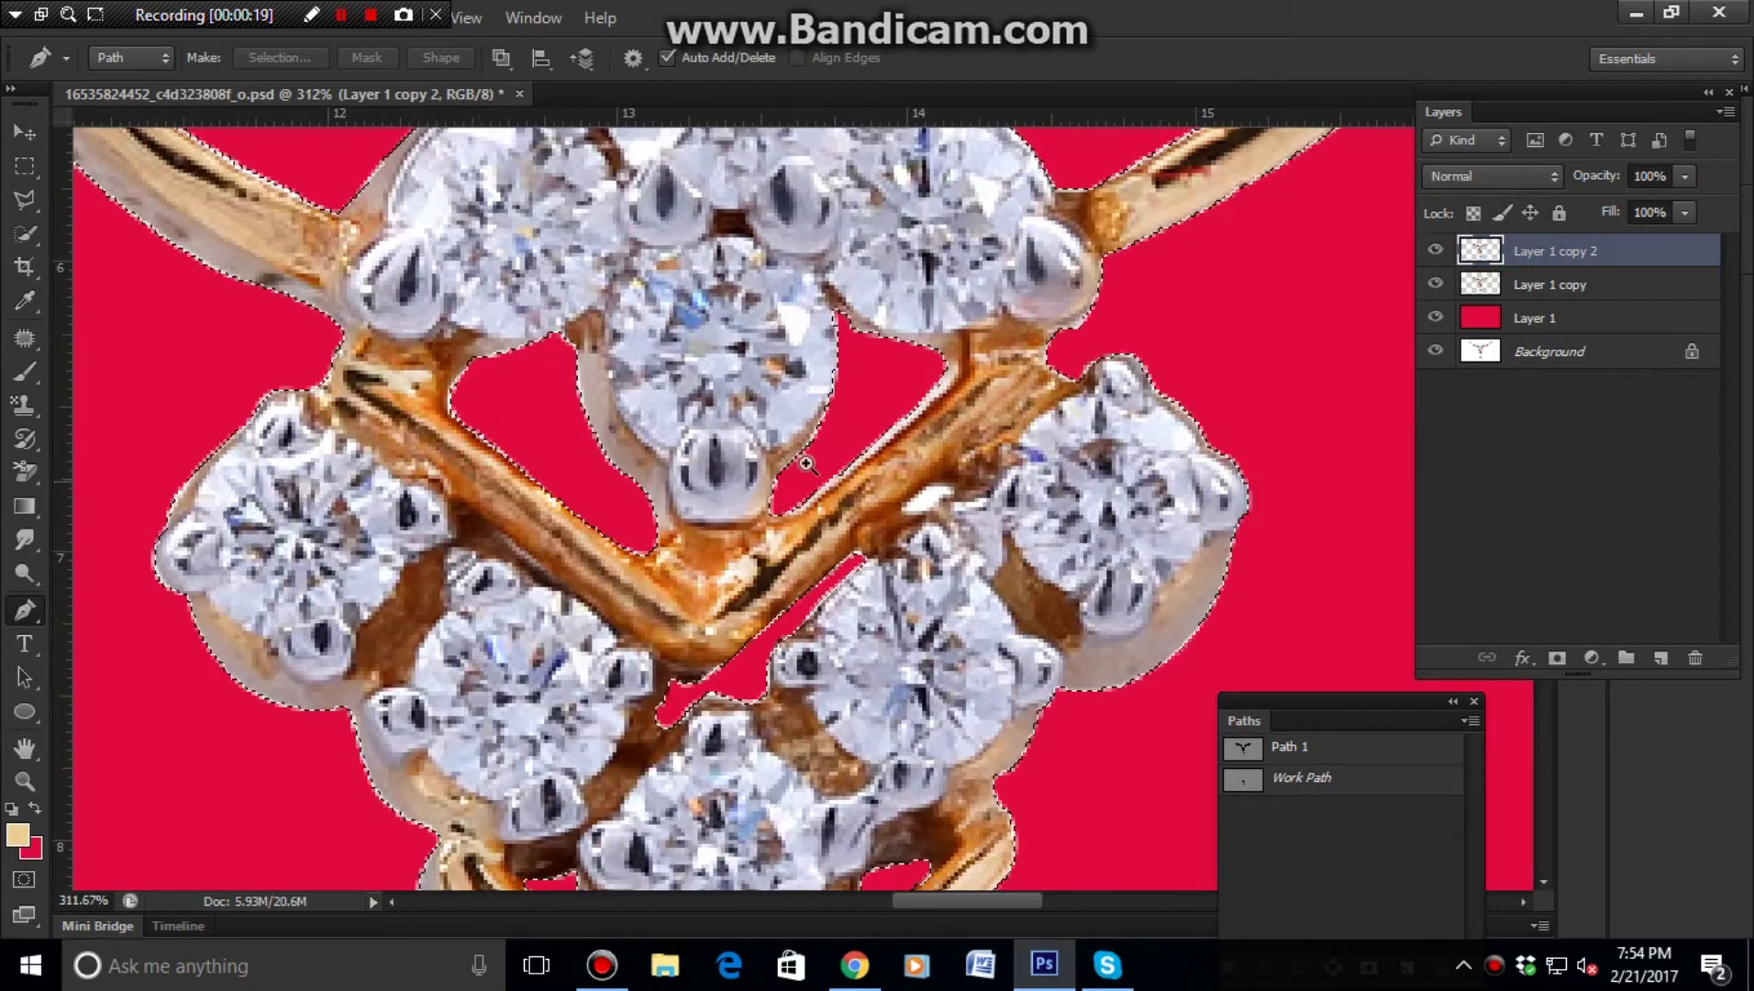
drag(871, 404, 781, 401)
scroll(780, 401, down, 5)
scroll(781, 401, up, 5)
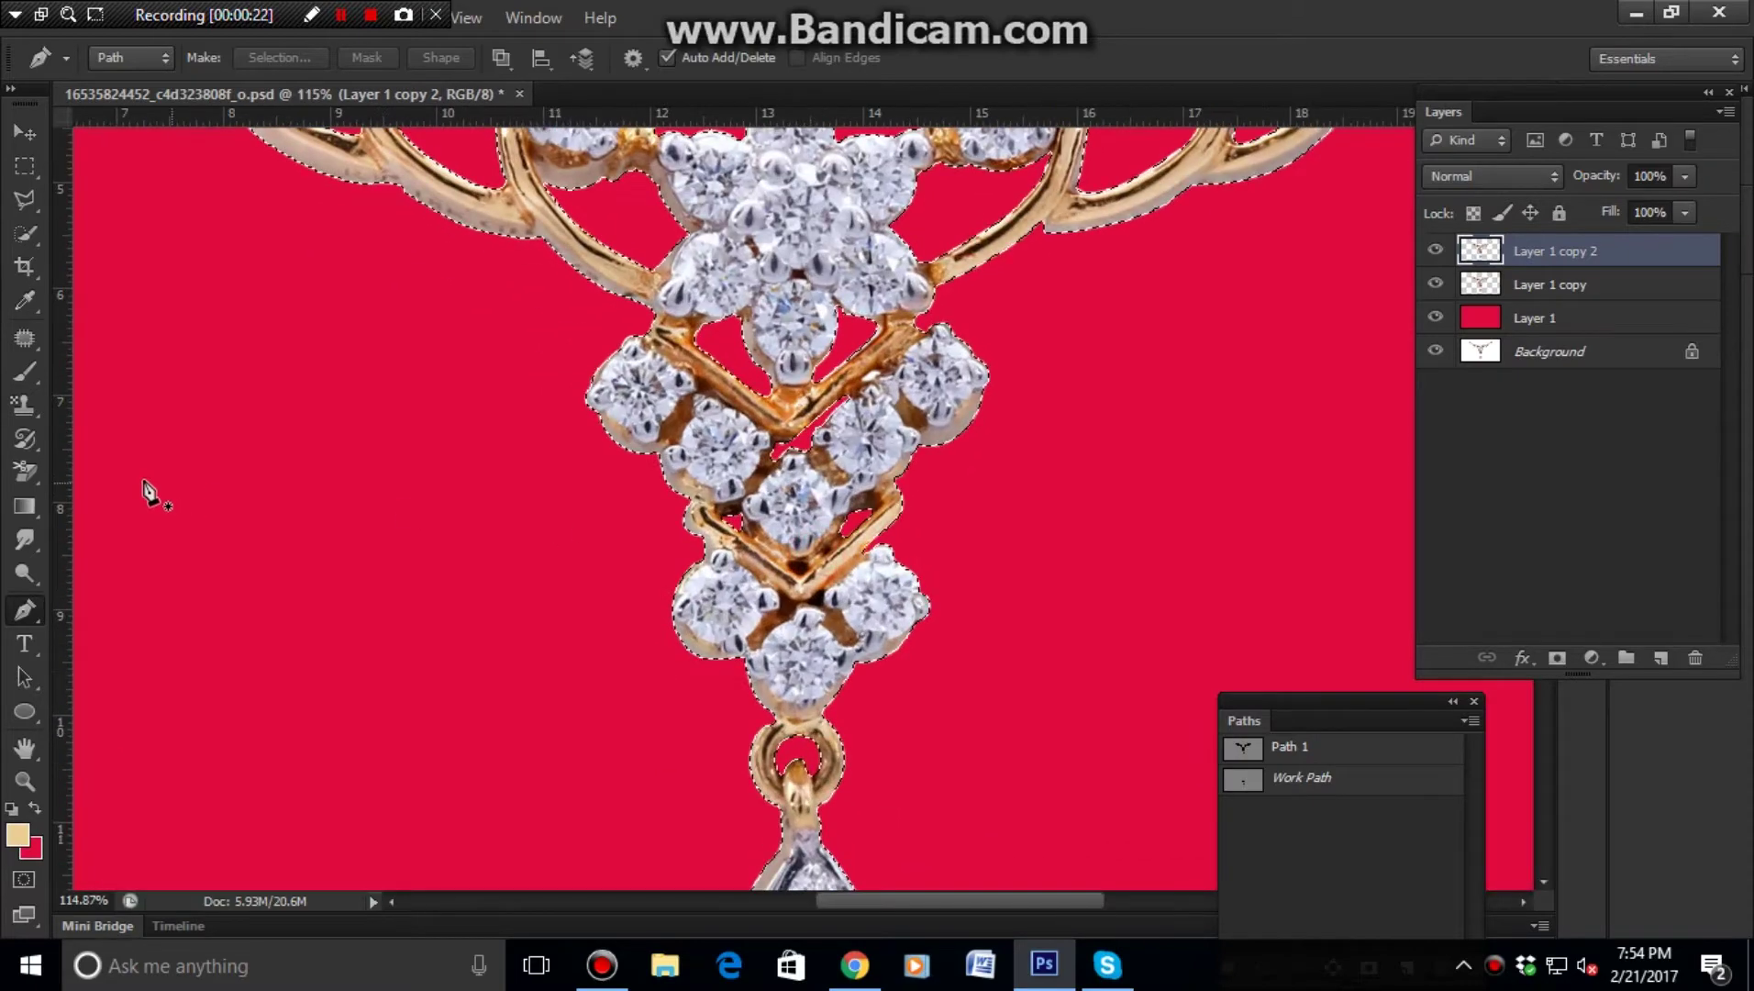
click(25, 539)
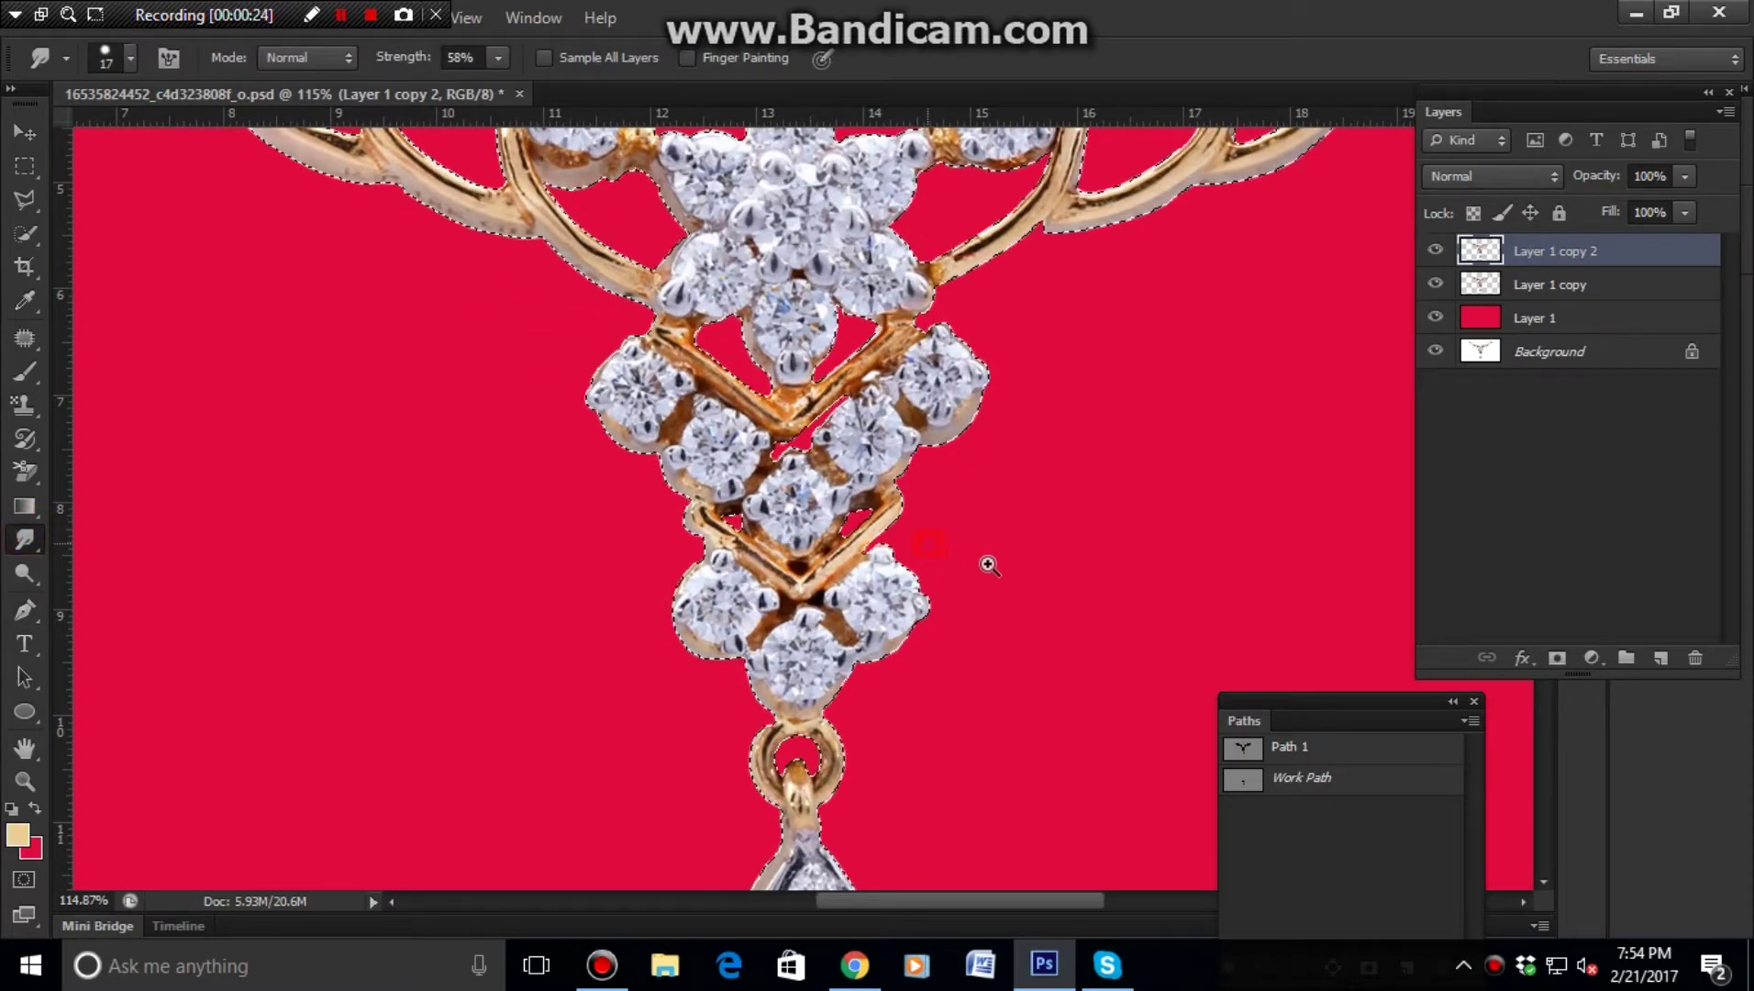
- Smudge both gold V arms at 58%, size 10, removing the orange smear and dark streak
scroll(989, 564, up, 3)
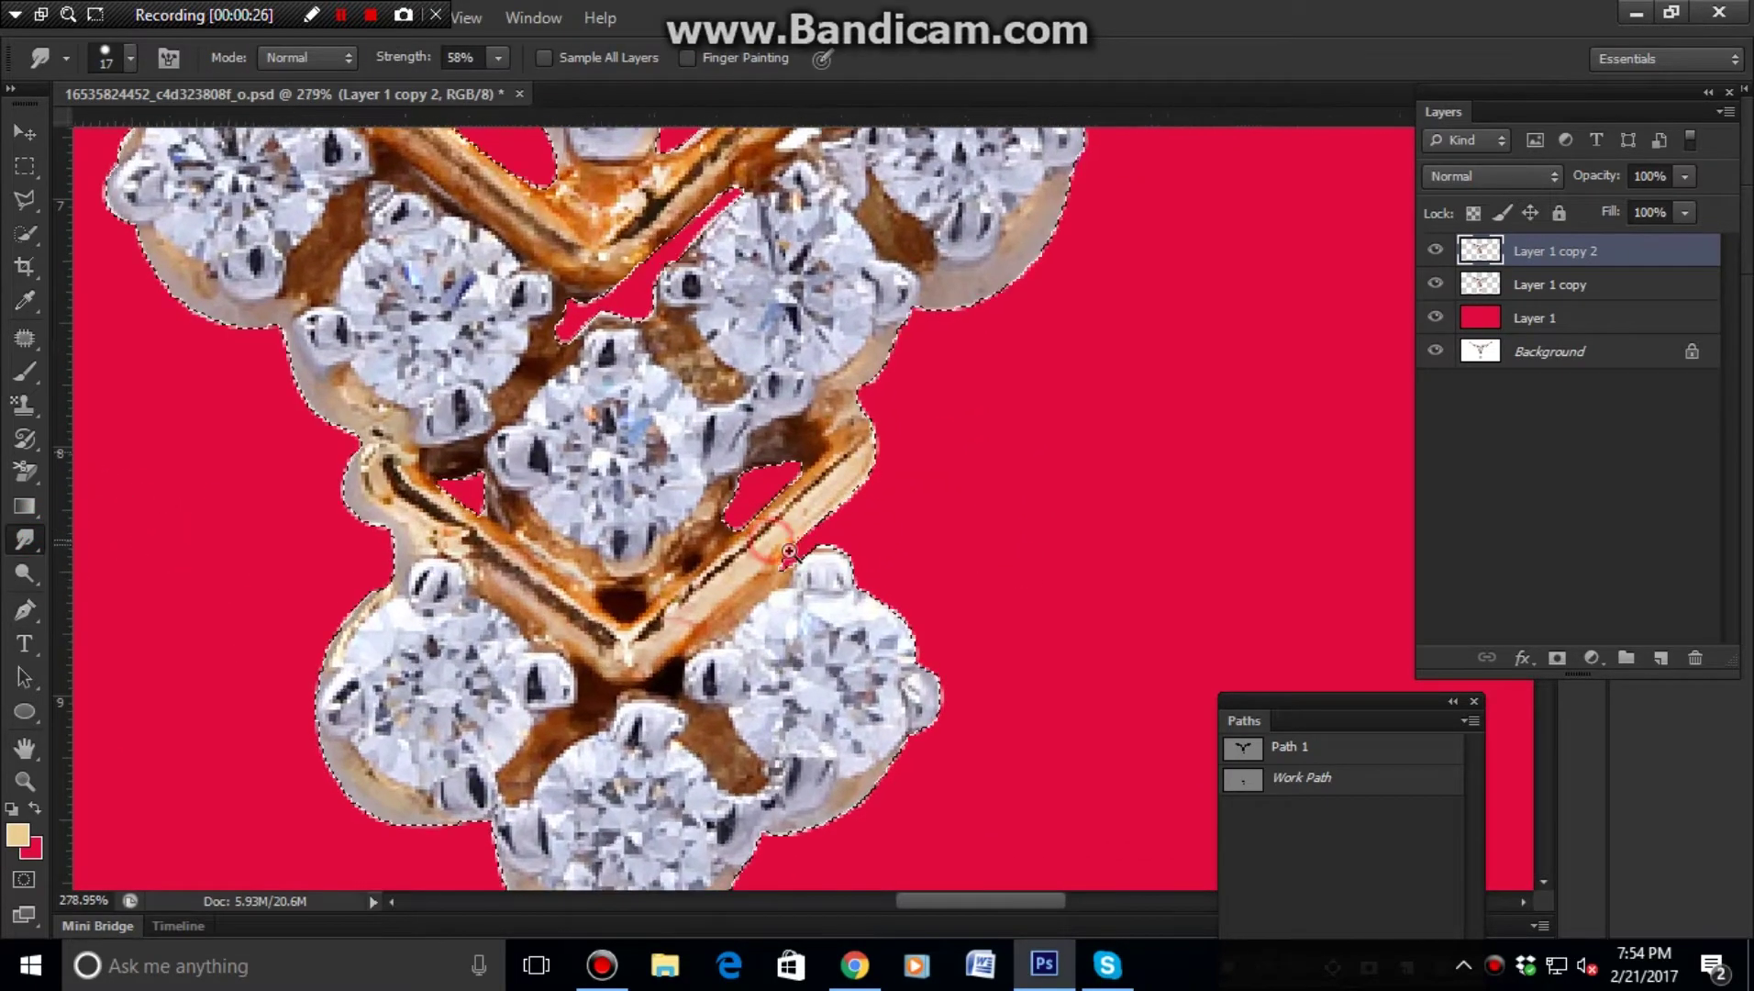
scroll(692, 671, up, 2)
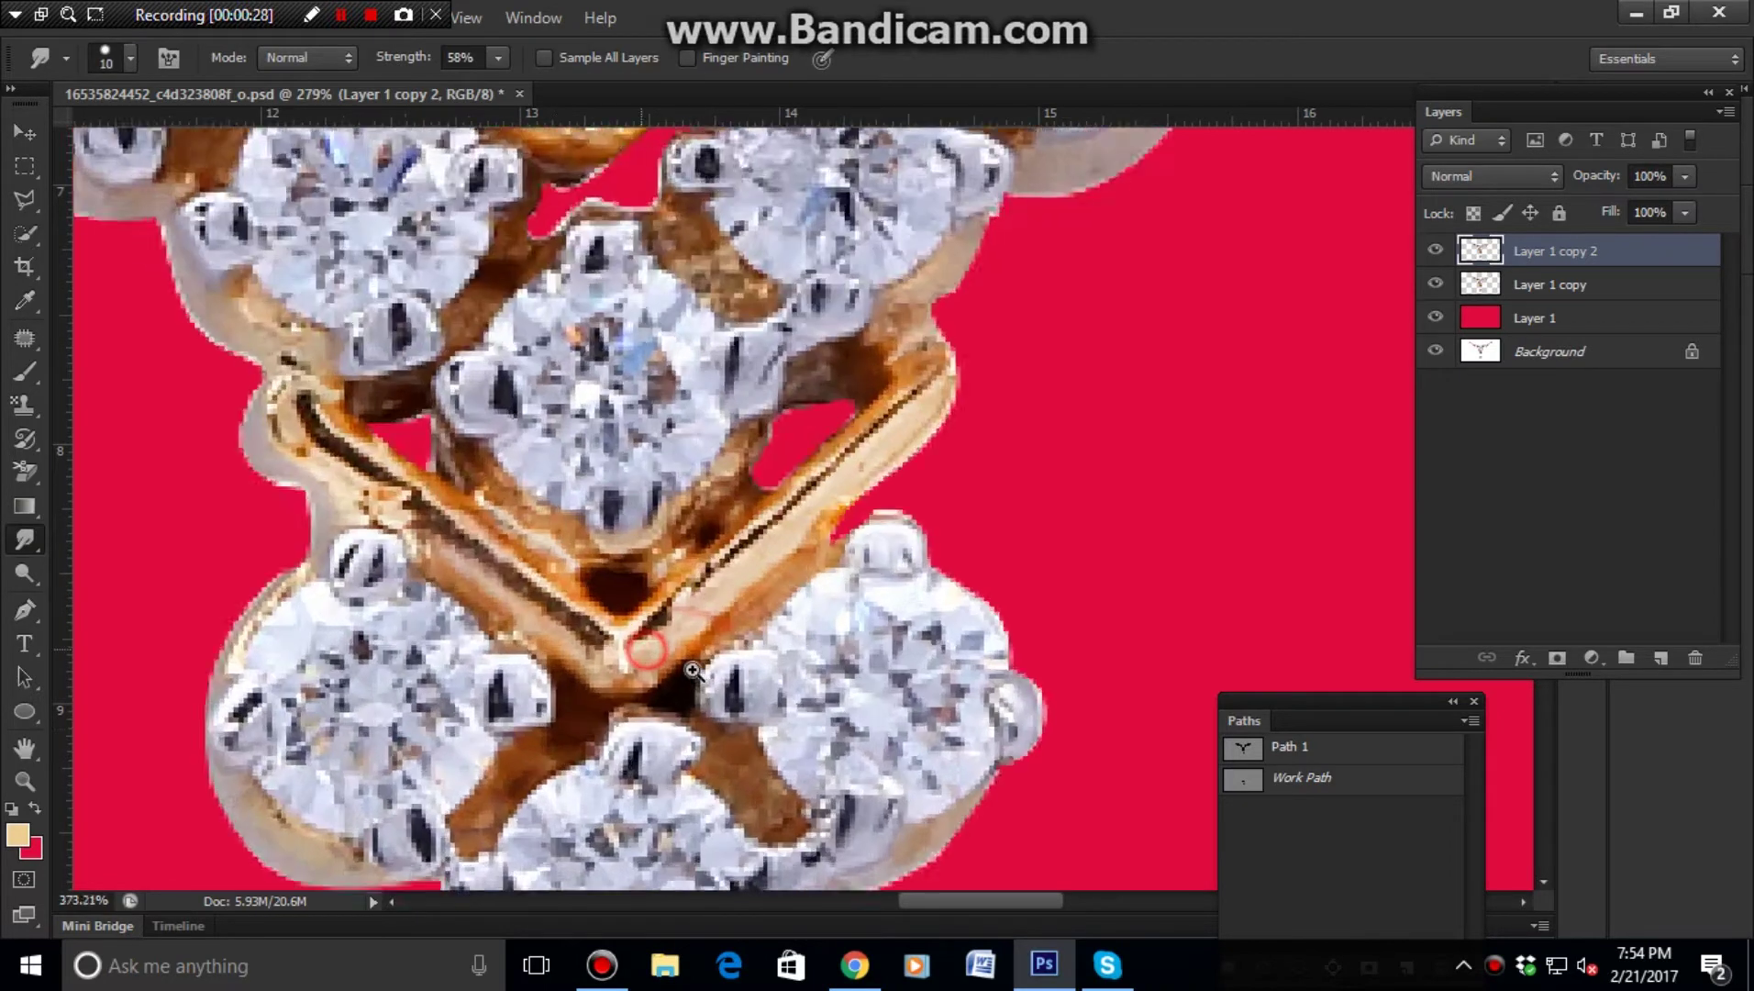
scroll(693, 671, up, 1)
drag(904, 467, 981, 349)
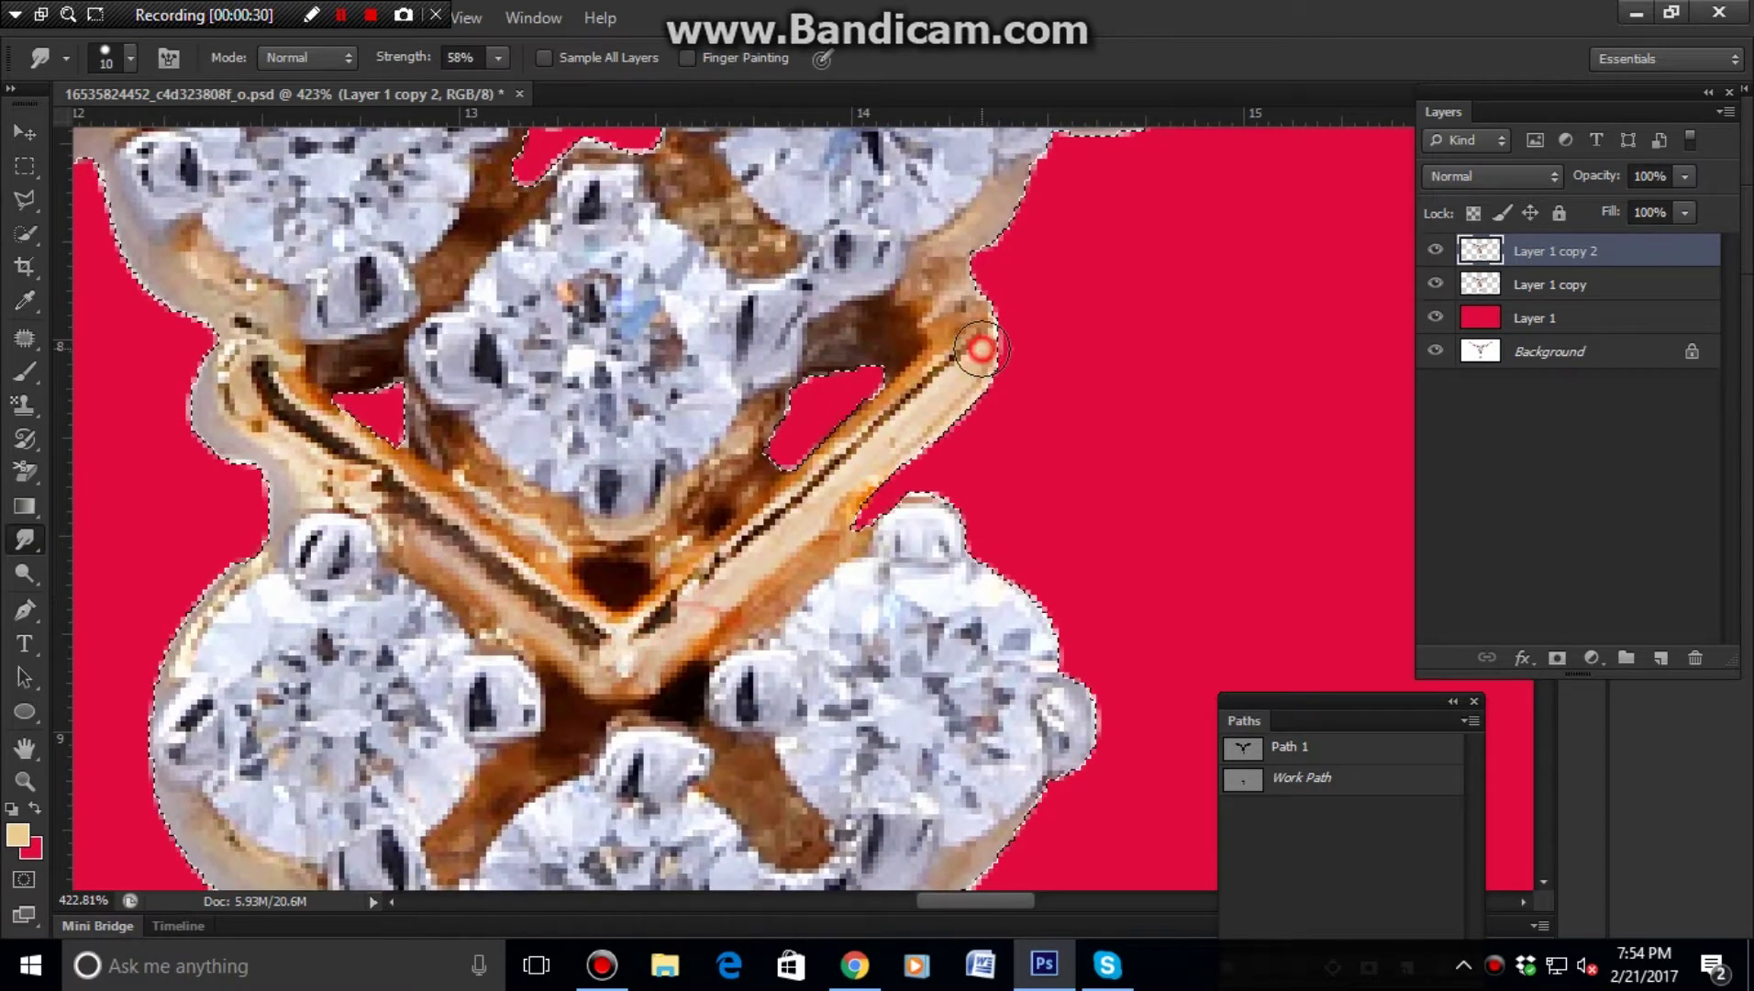
click(631, 657)
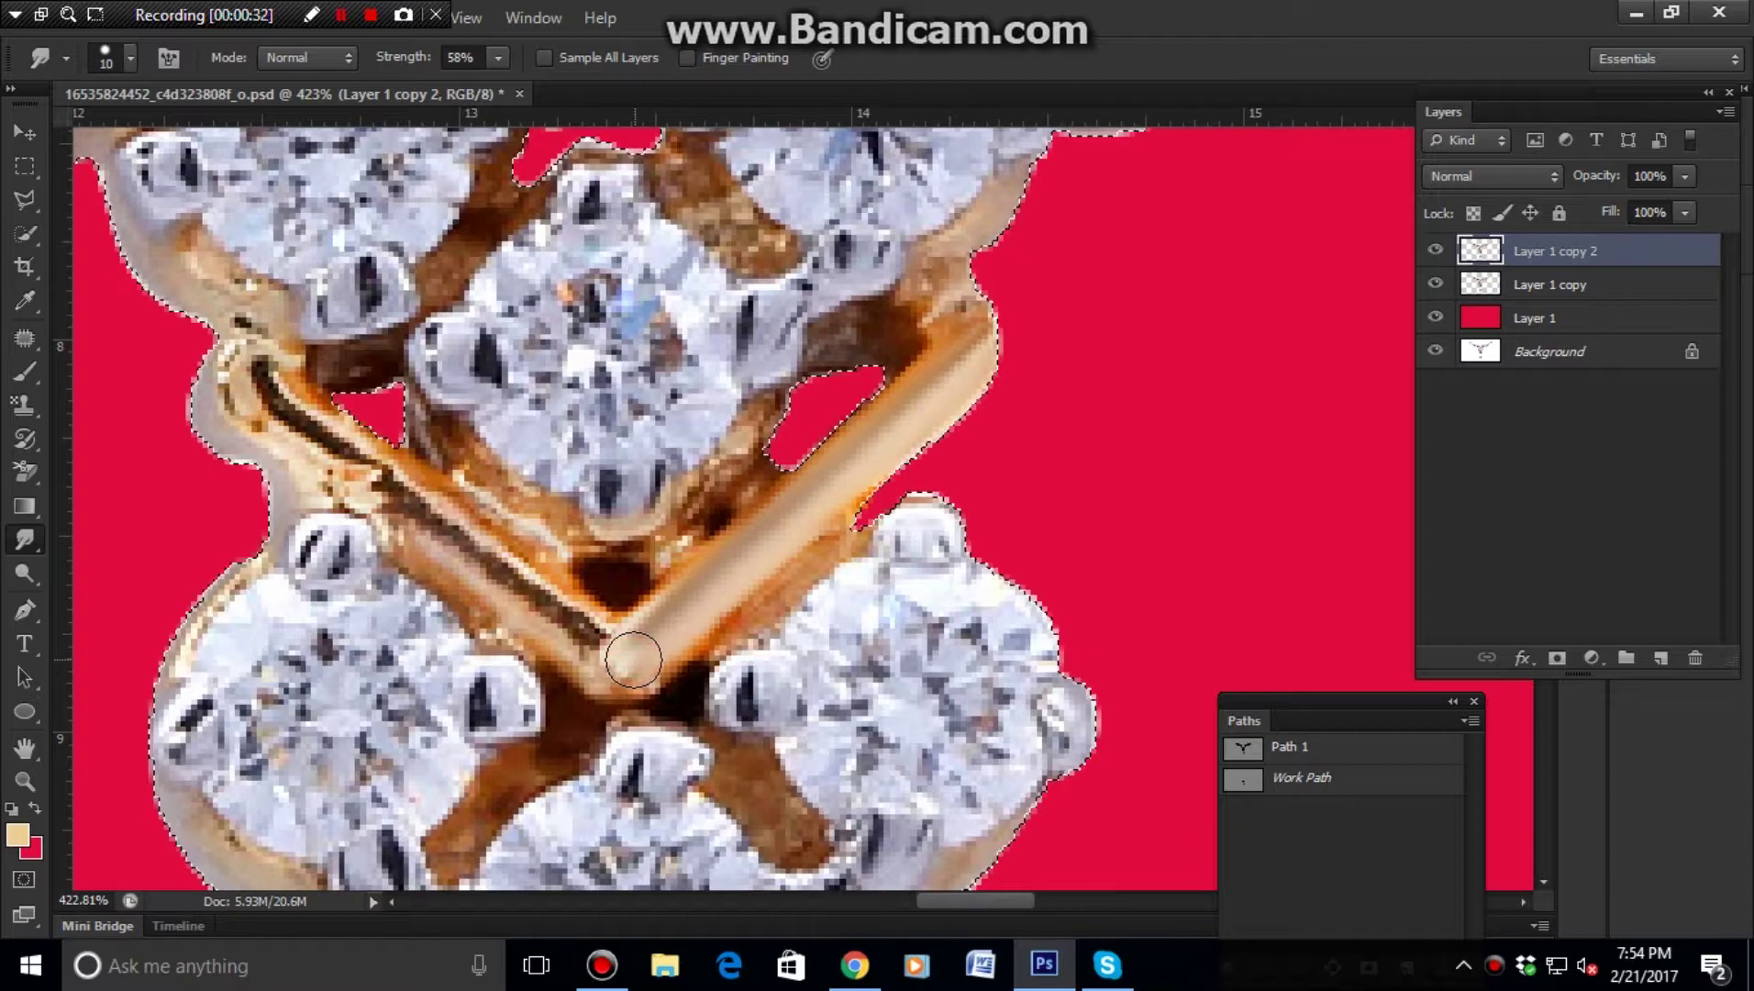
drag(632, 659, 835, 555)
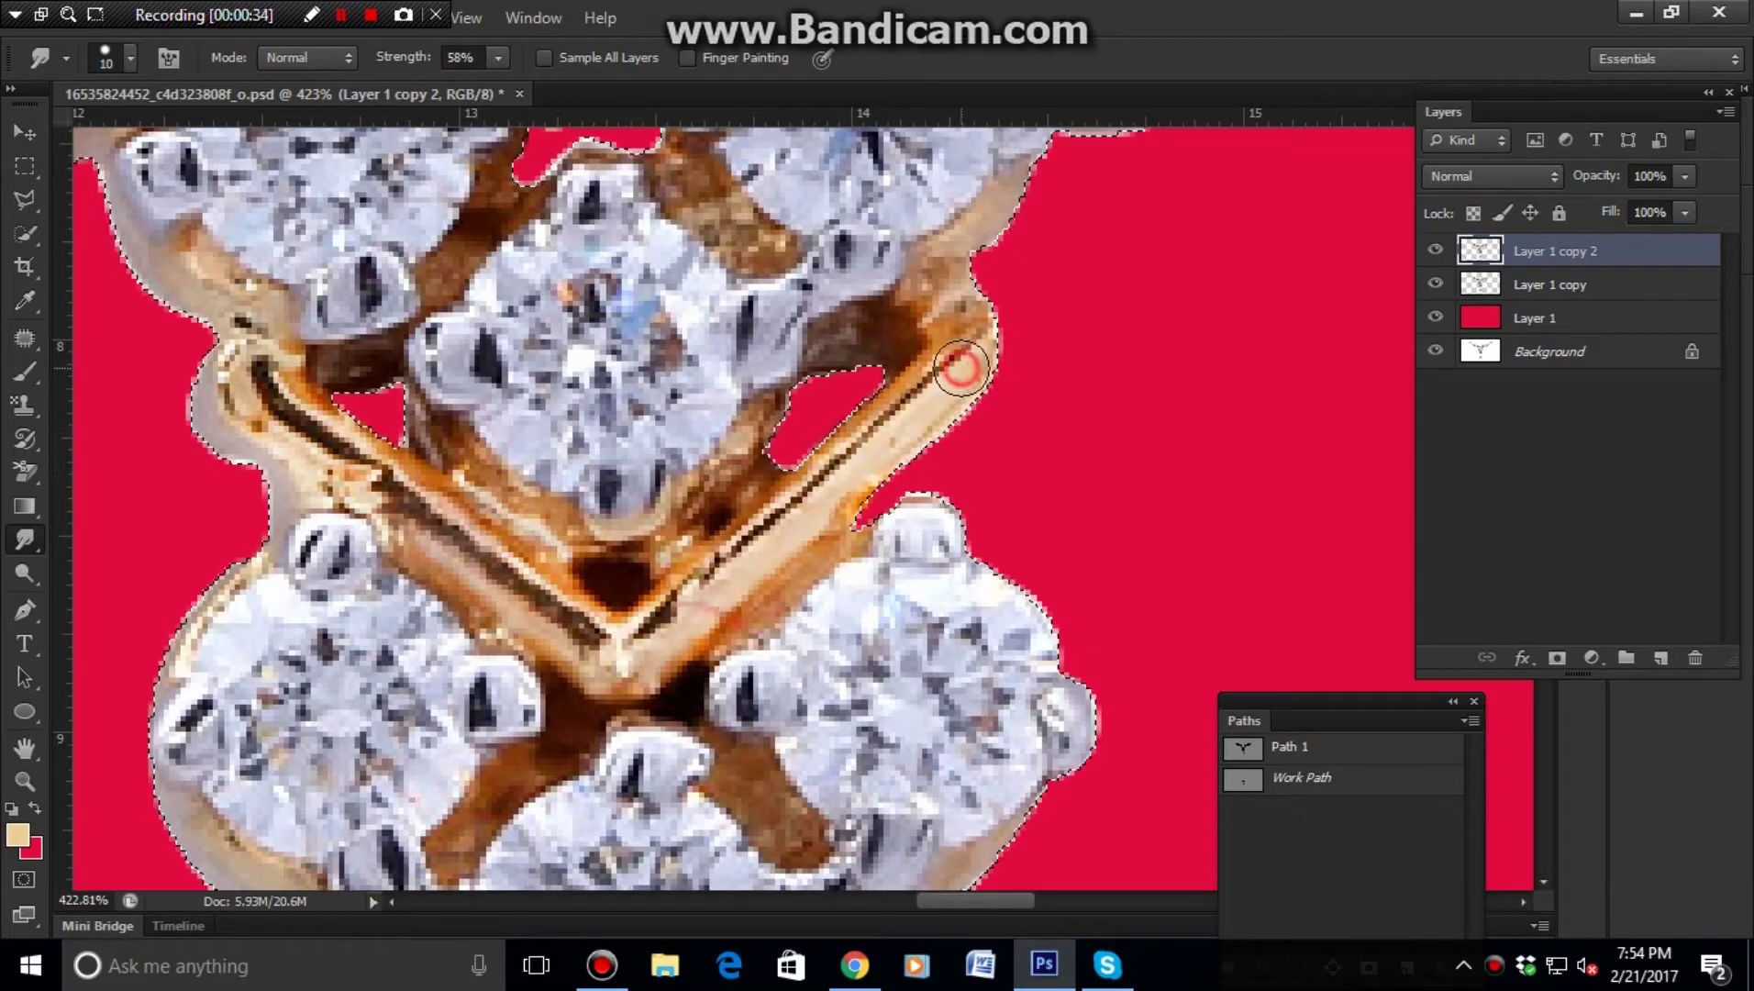
drag(961, 364, 626, 666)
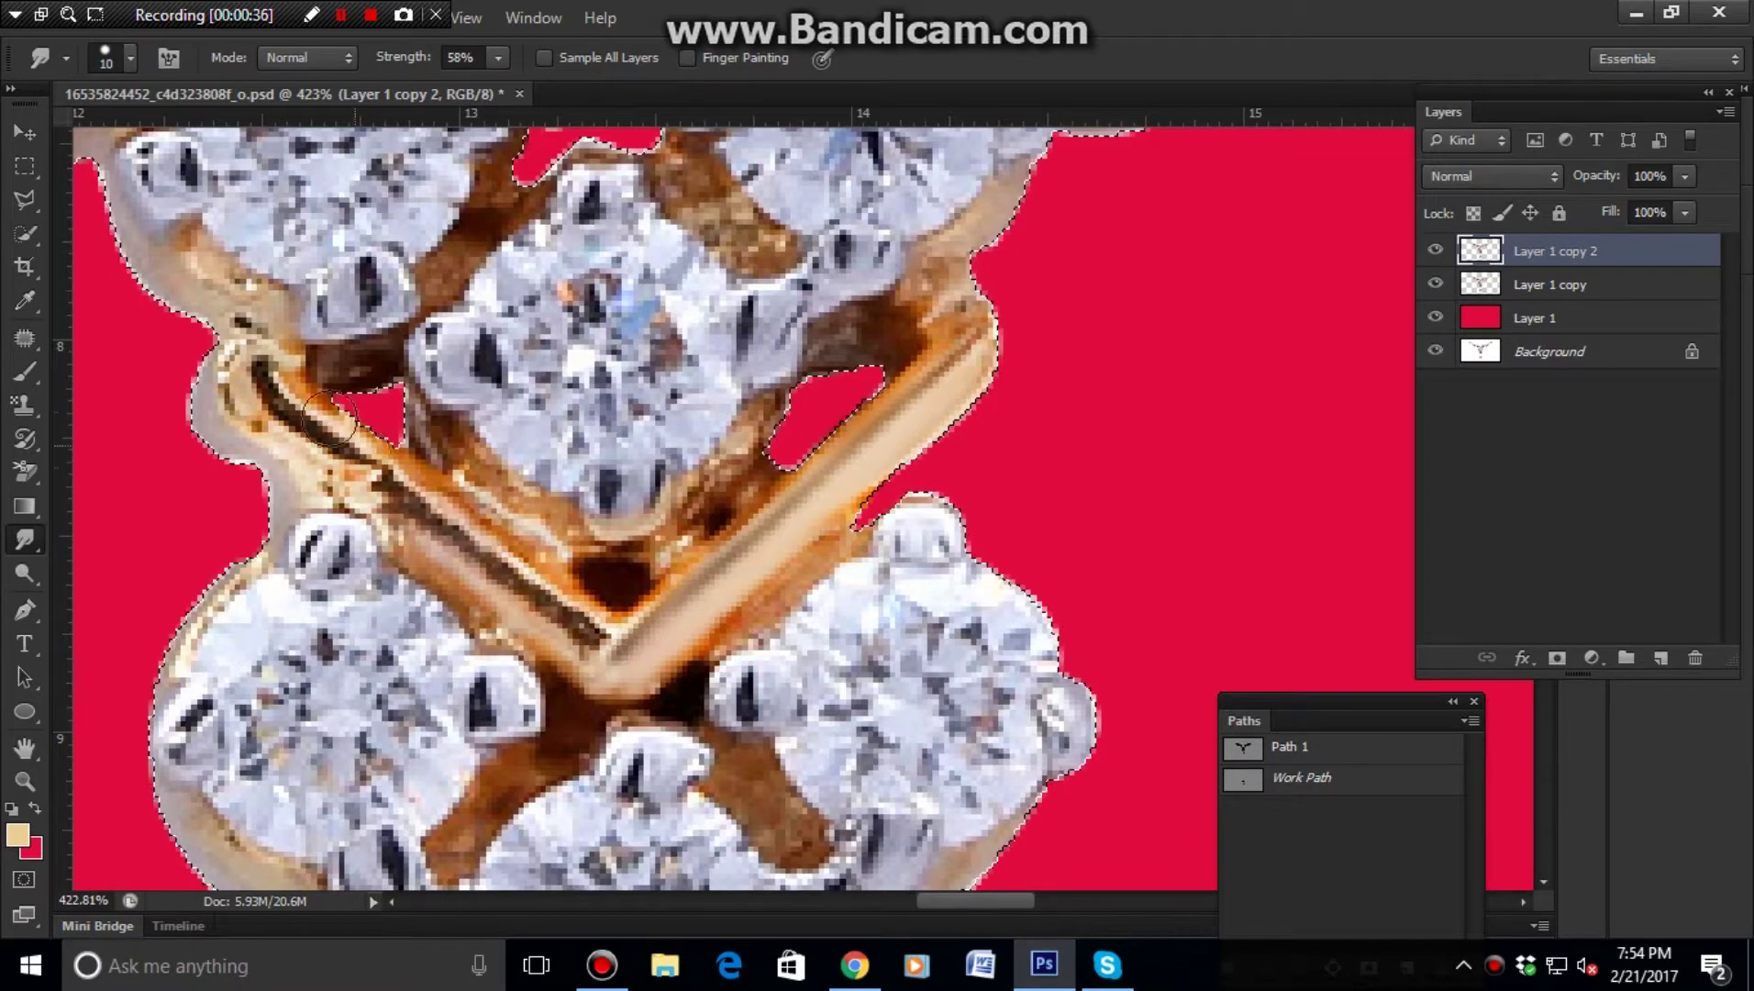
drag(267, 410, 597, 640)
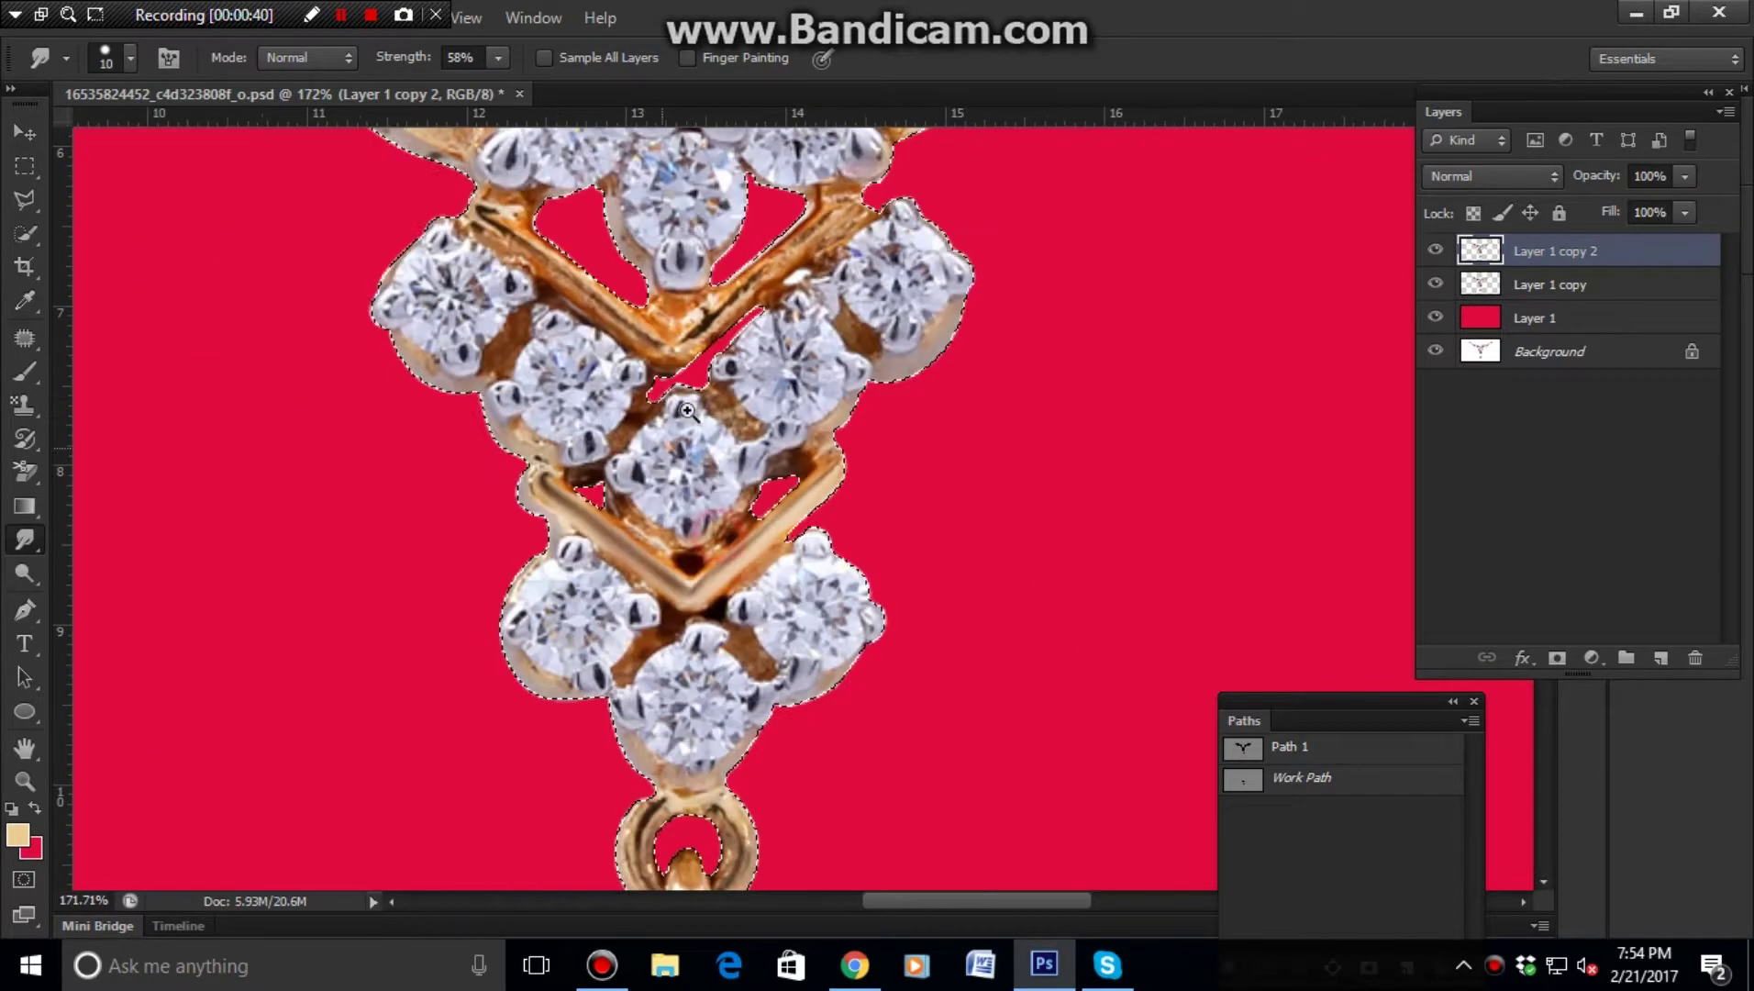
- Smudge the bail neck of the pendant smooth
scroll(788, 349, down, 5)
scroll(787, 349, up, 3)
drag(788, 349, 762, 275)
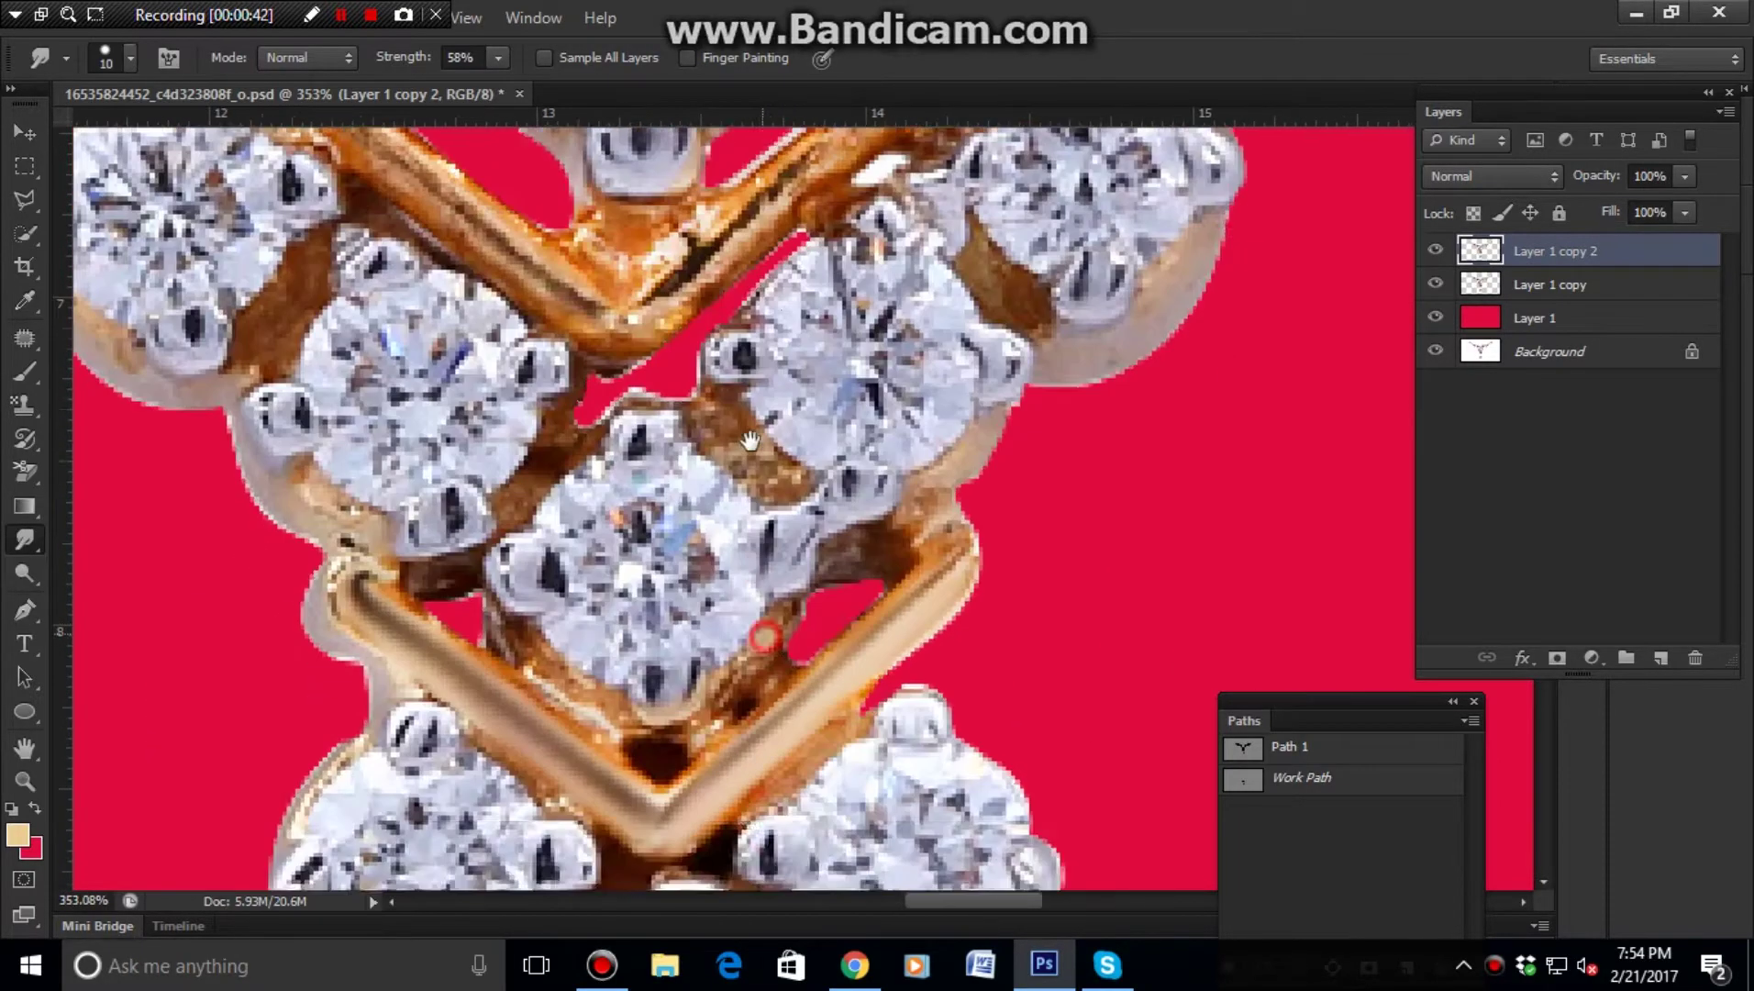
scroll(750, 445, up, 3)
drag(751, 445, 715, 344)
scroll(715, 344, up, 1)
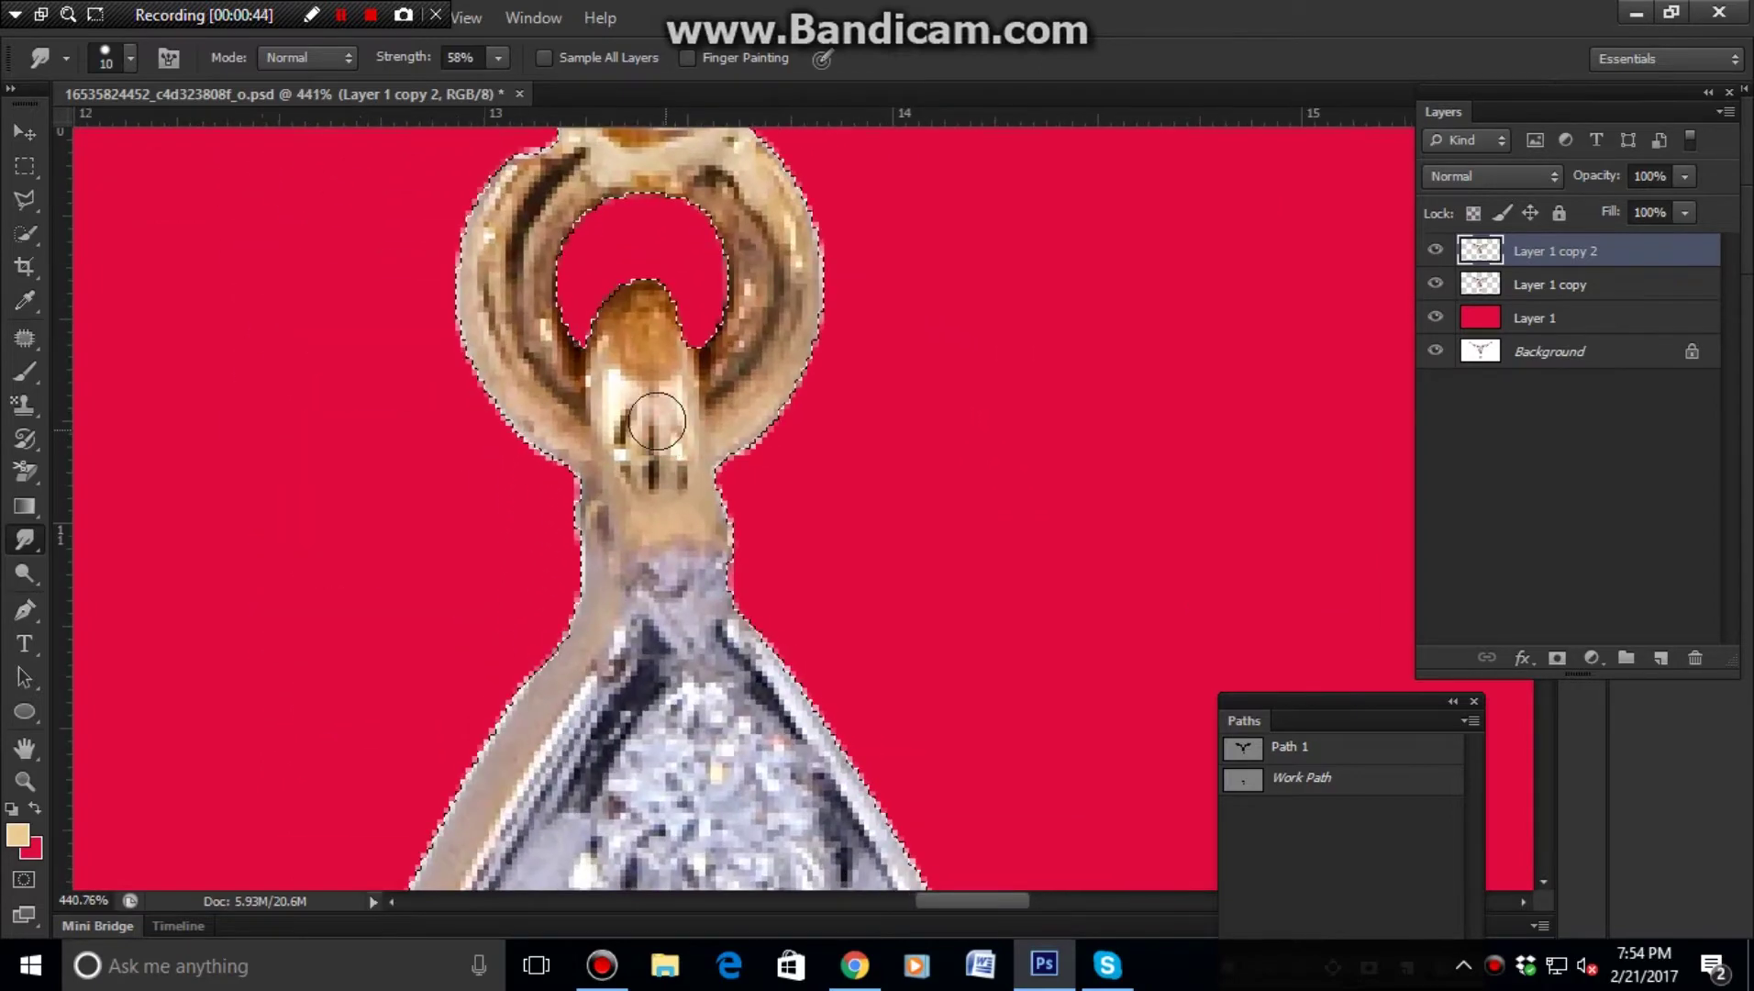
mouse_move(676, 518)
mouse_down()
mouse_move(627, 459)
mouse_move(607, 509)
mouse_move(627, 509)
mouse_up()
- Smooth the teardrop's left gold edge and lighten the bail's brown top
mouse_move(557, 631)
mouse_down()
mouse_move(509, 724)
mouse_move(595, 431)
mouse_up()
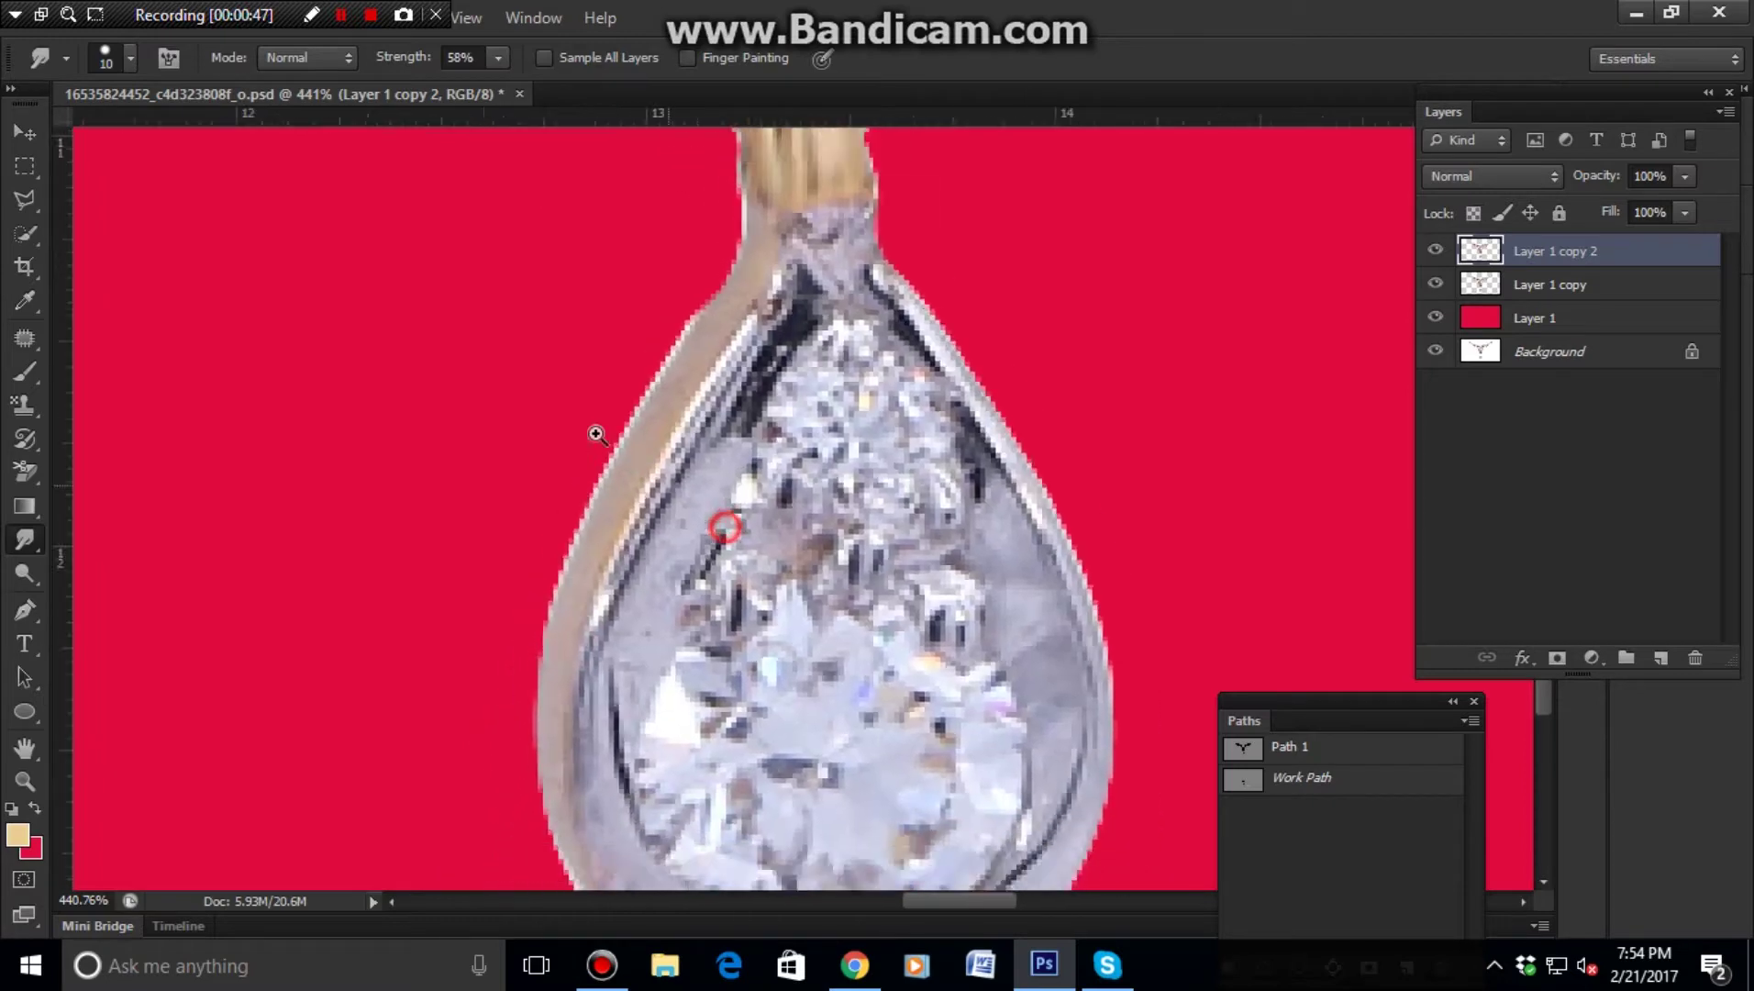
scroll(595, 431, down, 3)
scroll(737, 575, up, 1)
drag(683, 466, 642, 682)
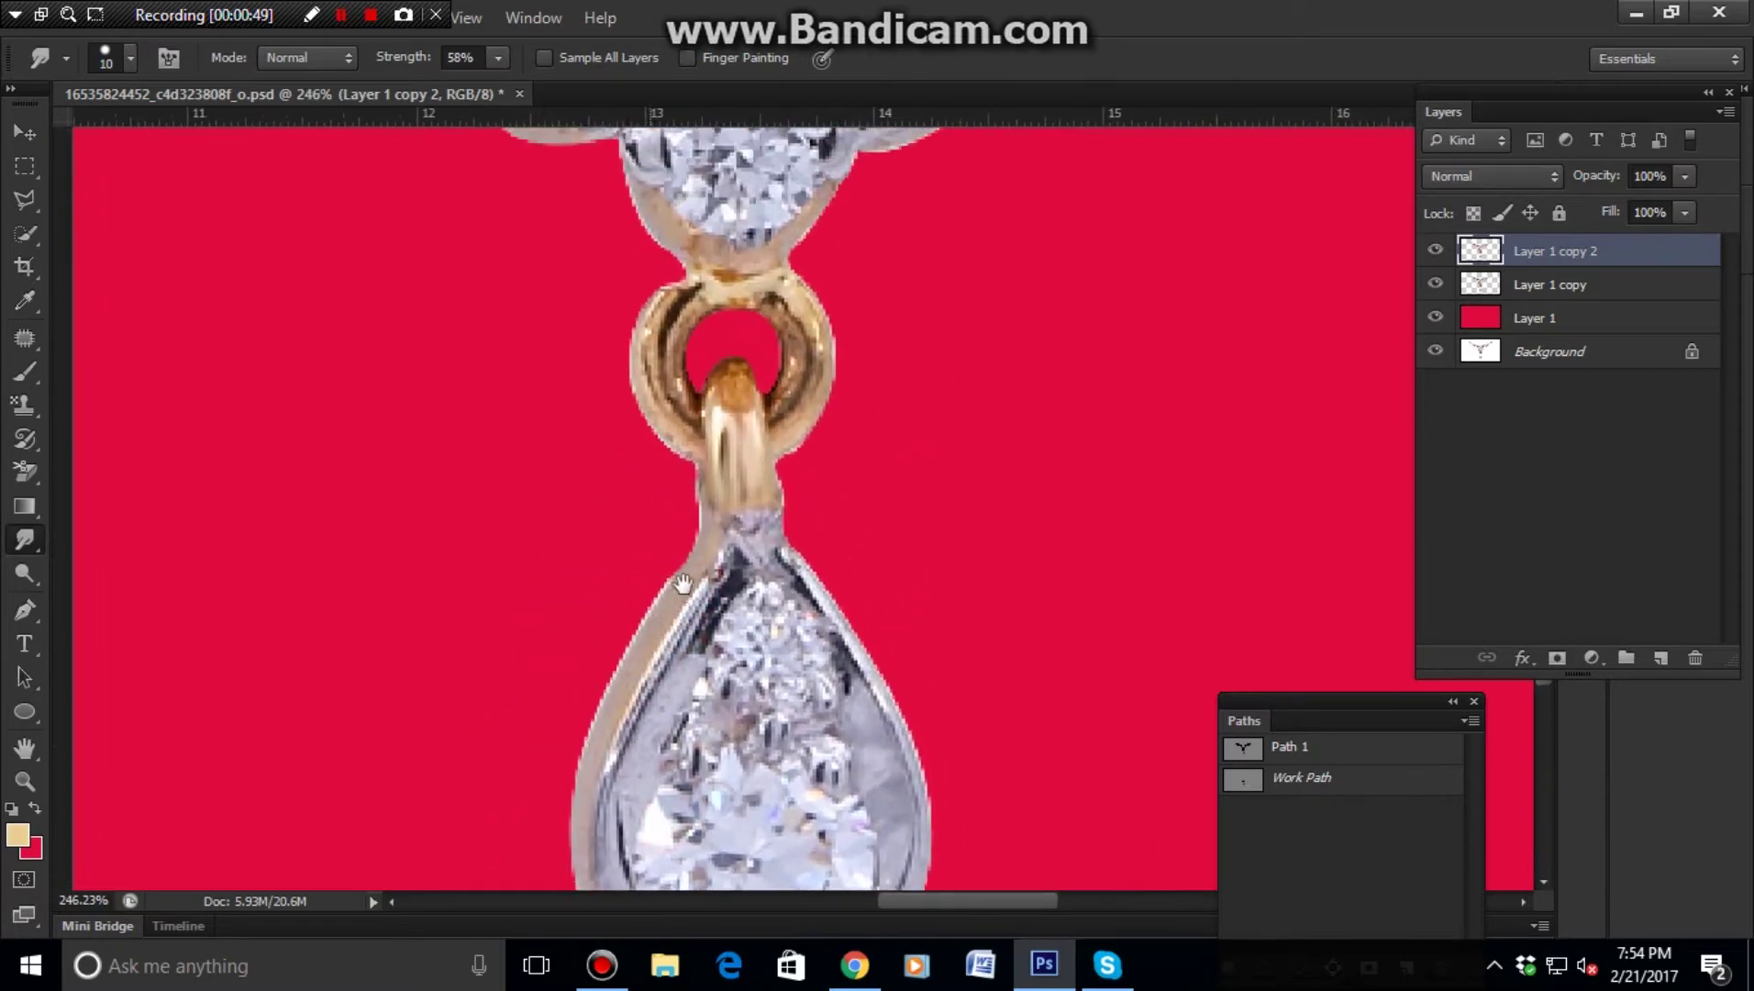
mouse_move(616, 759)
mouse_down()
mouse_move(700, 599)
mouse_move(749, 551)
mouse_up()
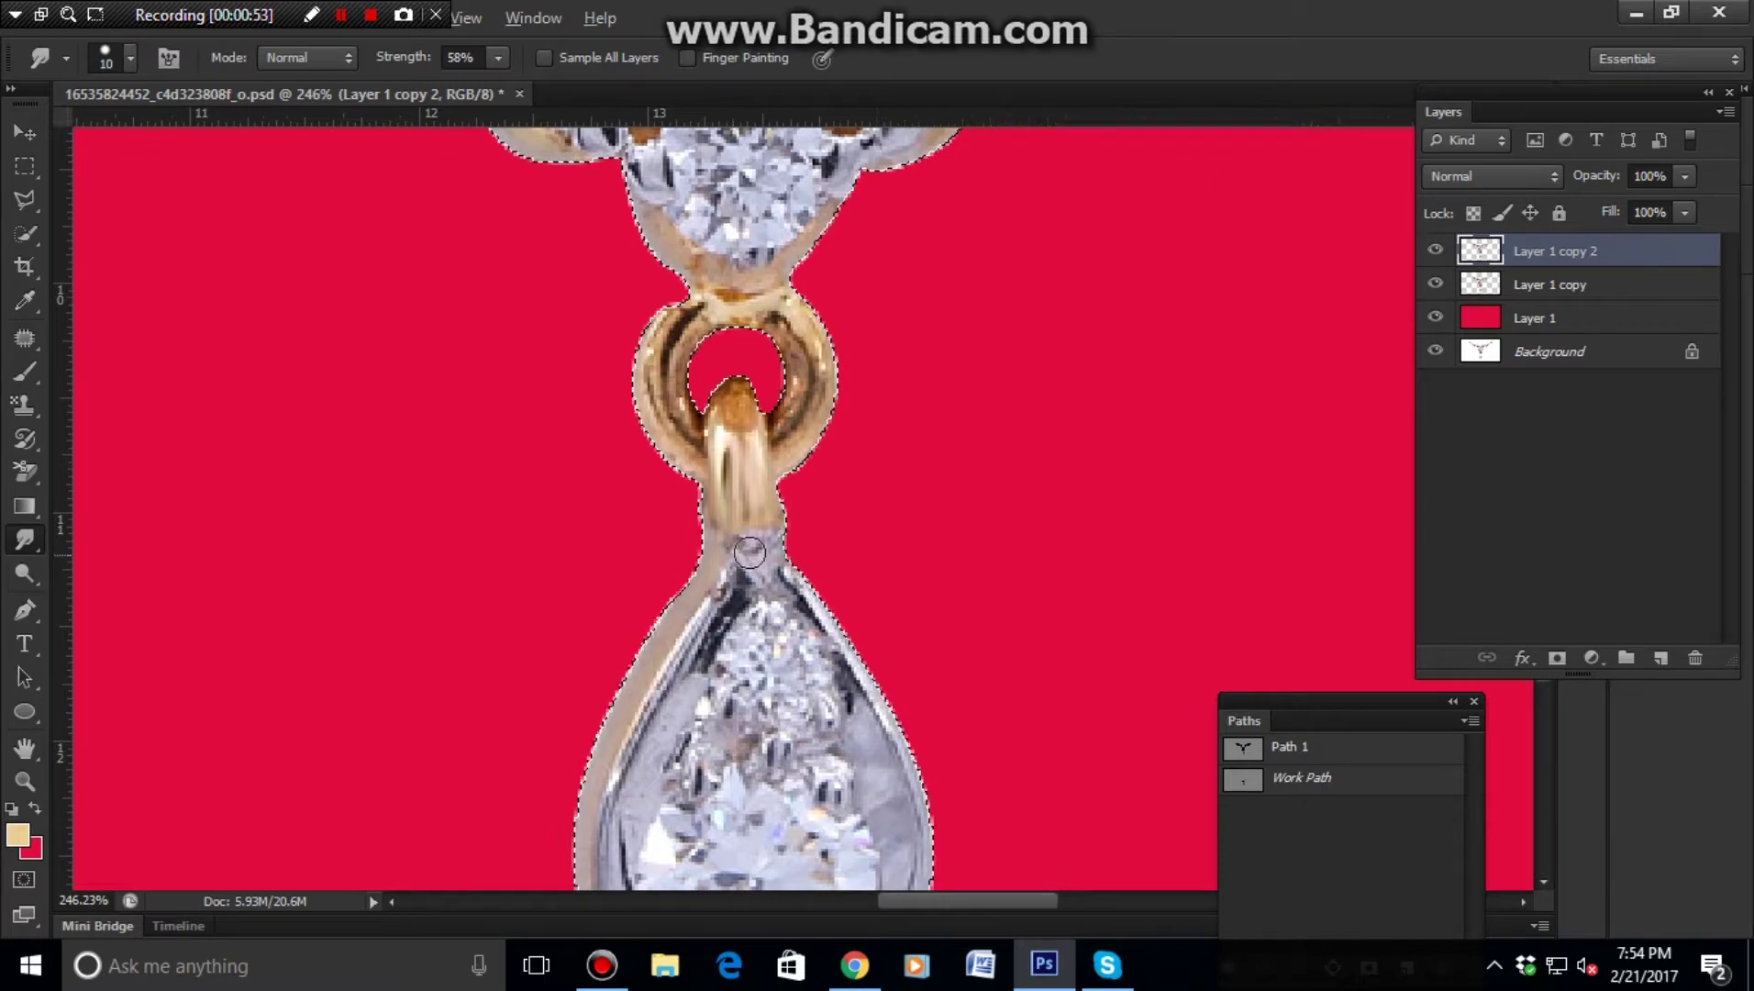
ctrl+click(757, 447)
drag(694, 377, 718, 433)
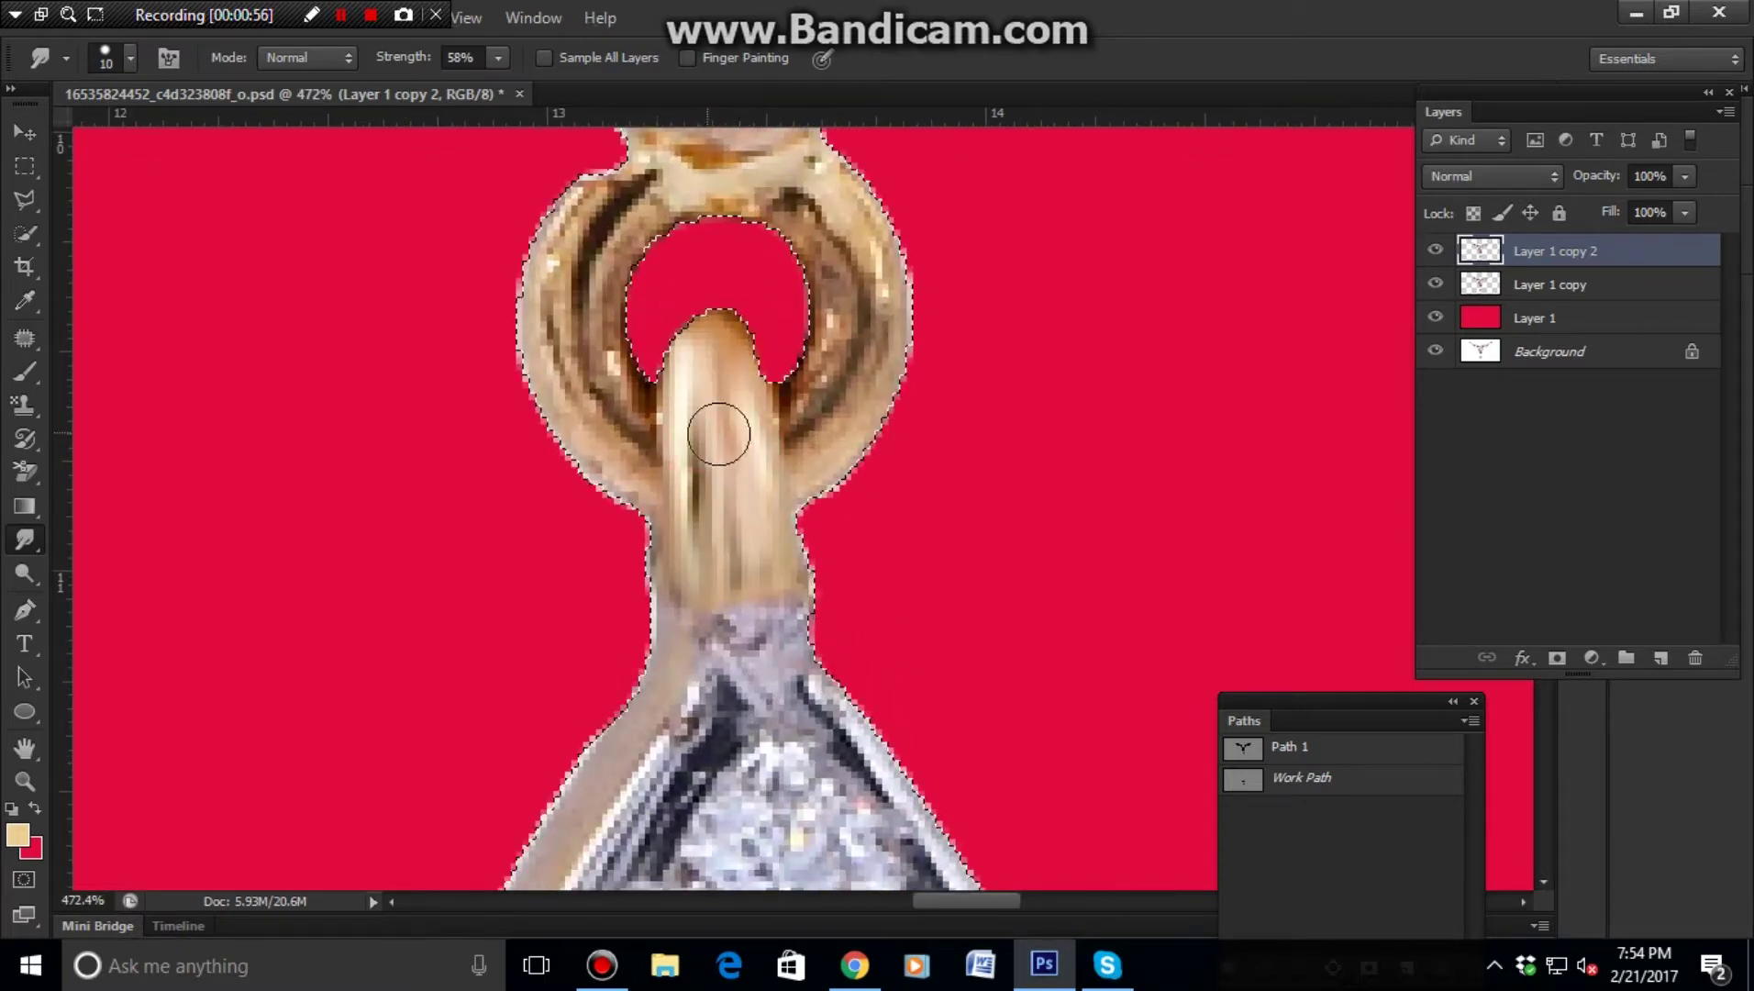
mouse_move(727, 336)
mouse_down()
mouse_move(728, 433)
mouse_move(725, 294)
mouse_up()
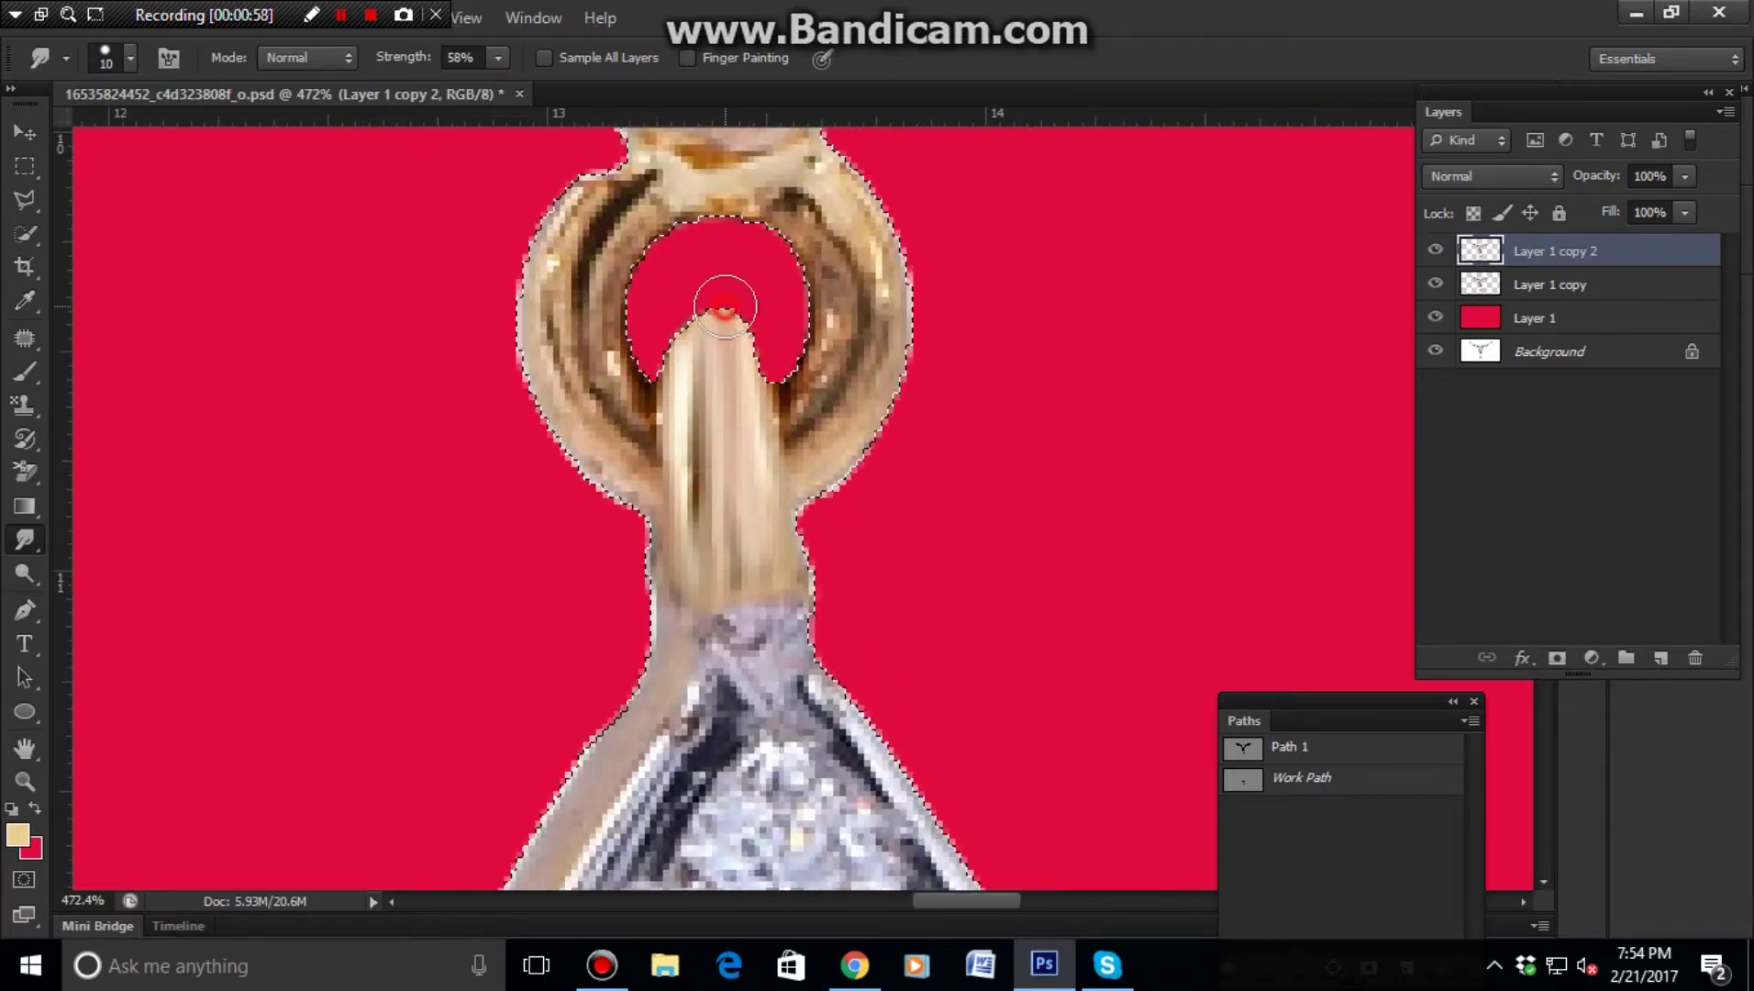
ctrl+click(803, 379)
drag(804, 380, 784, 599)
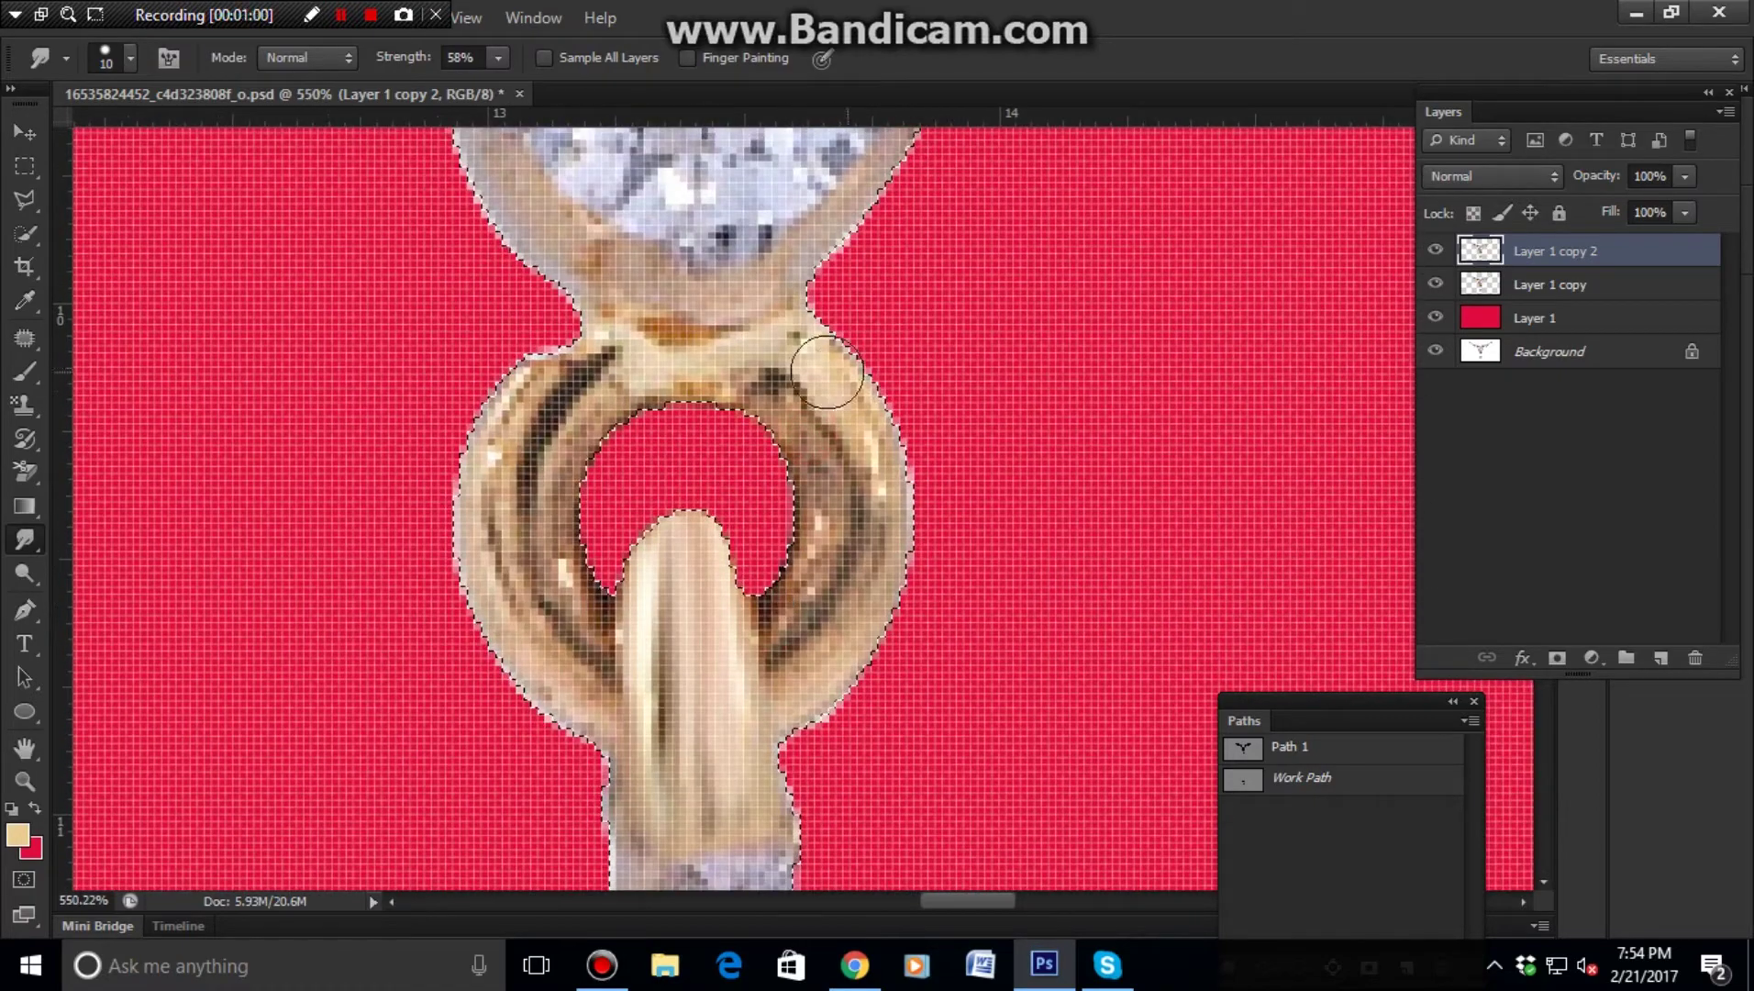
- Smudge the loop's right dark band, lower-left arm, top brown streak and inner reddish spot
drag(848, 420, 823, 663)
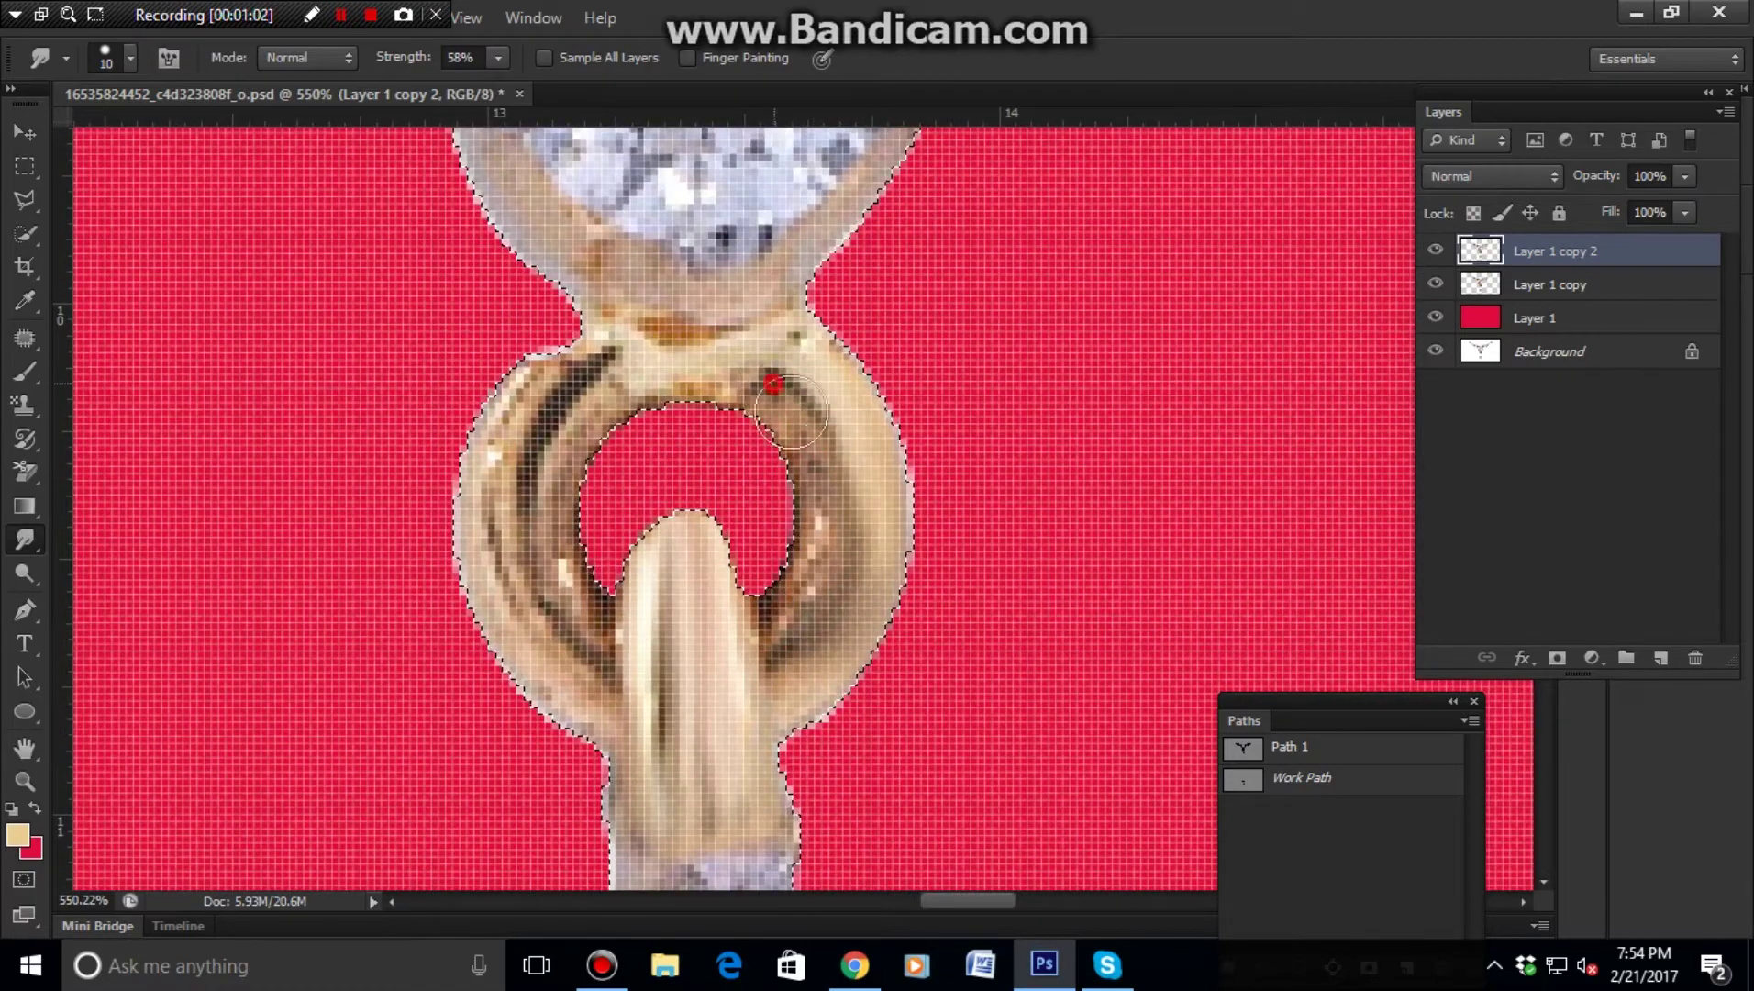
drag(790, 412, 834, 605)
drag(825, 476, 842, 656)
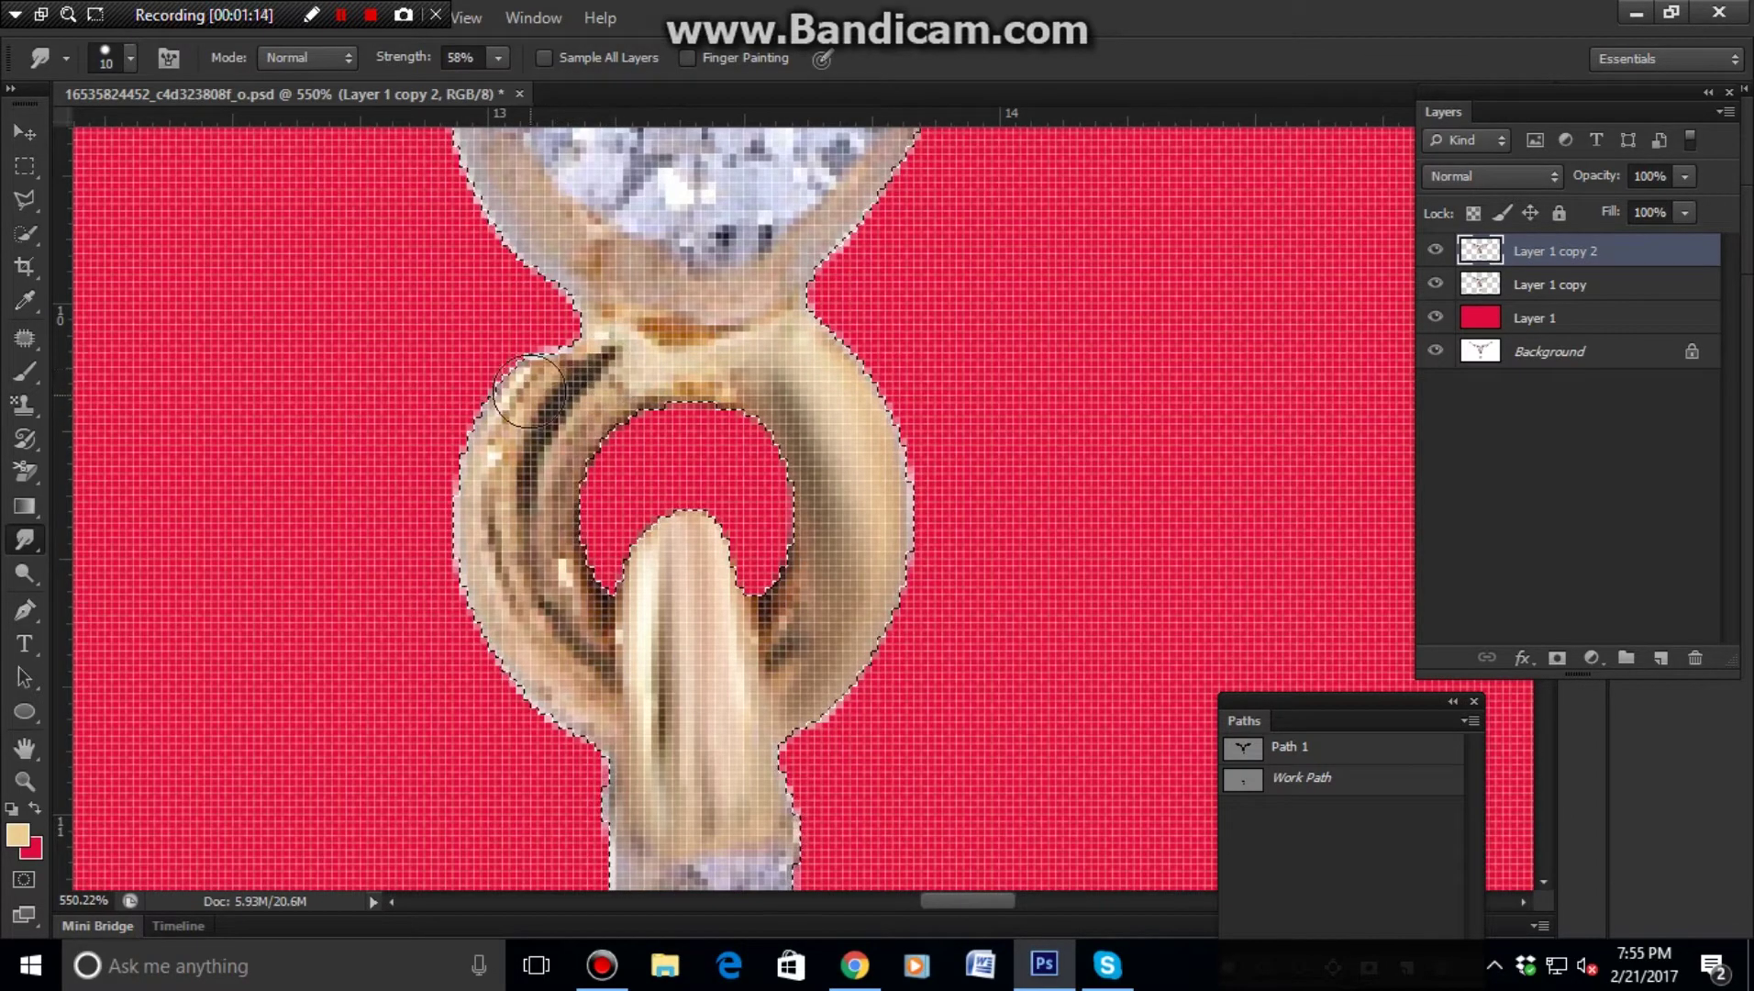
mouse_move(666, 350)
mouse_down()
mouse_move(541, 504)
mouse_move(579, 384)
mouse_move(556, 395)
mouse_move(542, 518)
mouse_up()
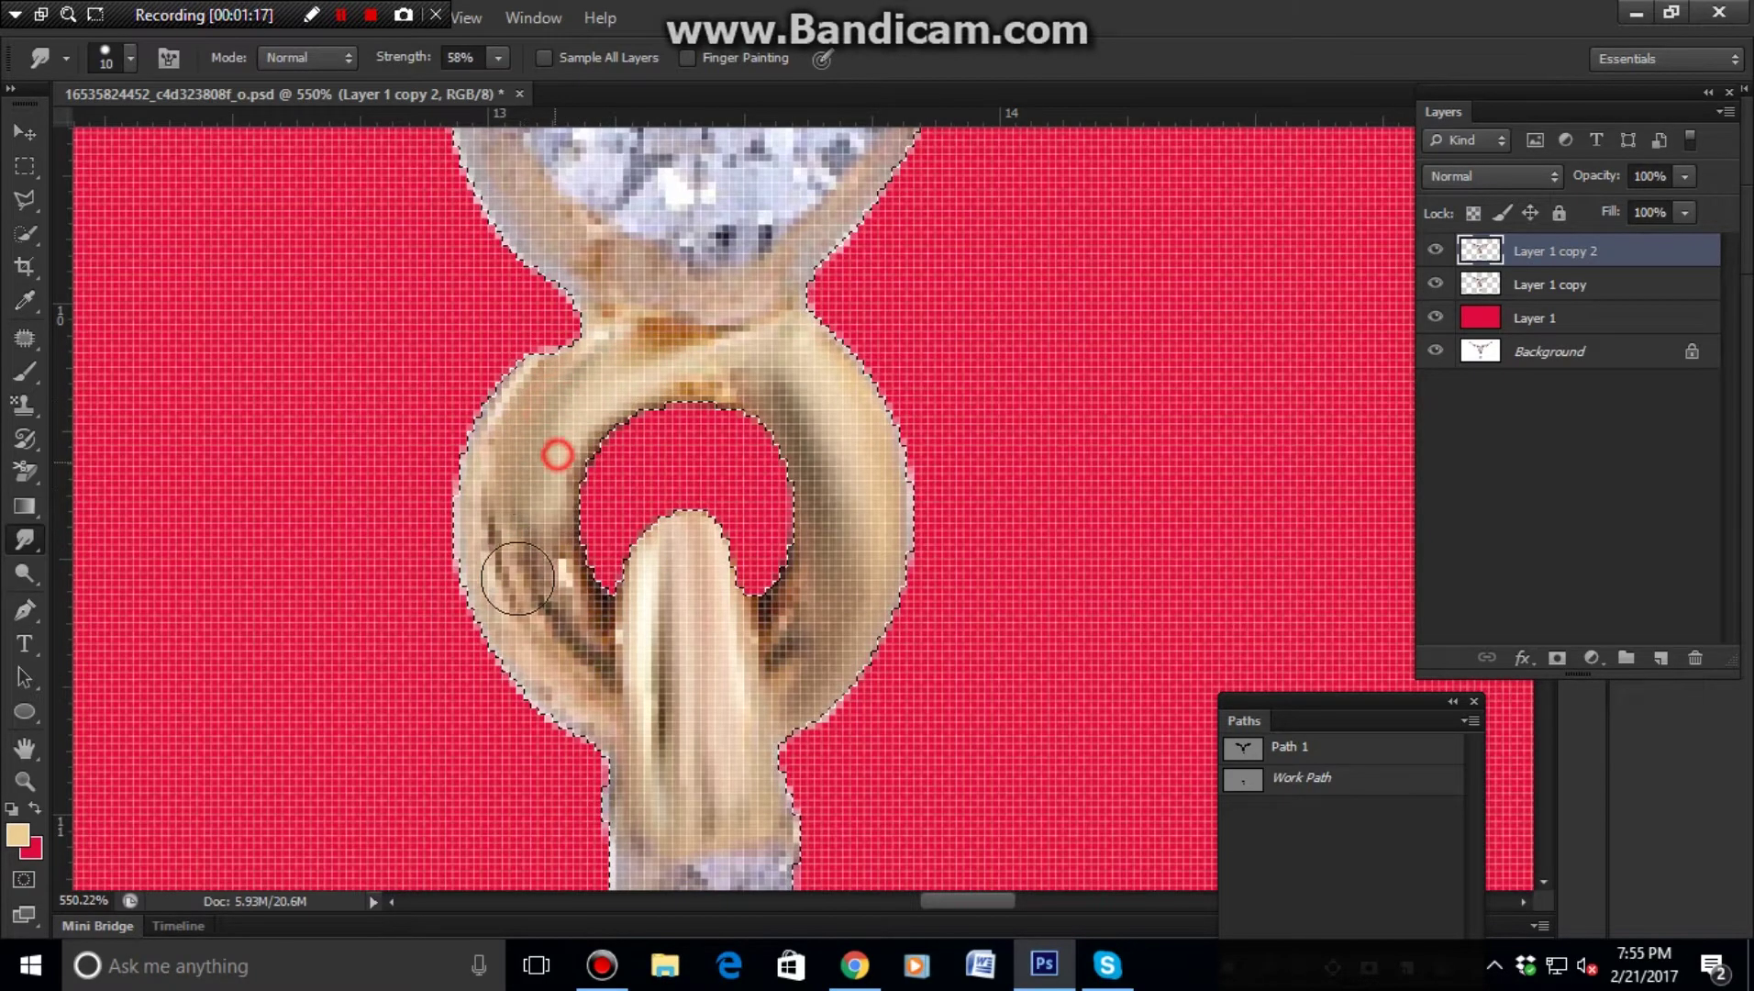
mouse_move(517, 578)
mouse_down()
mouse_move(532, 513)
mouse_move(598, 628)
mouse_move(569, 592)
mouse_move(594, 678)
mouse_up()
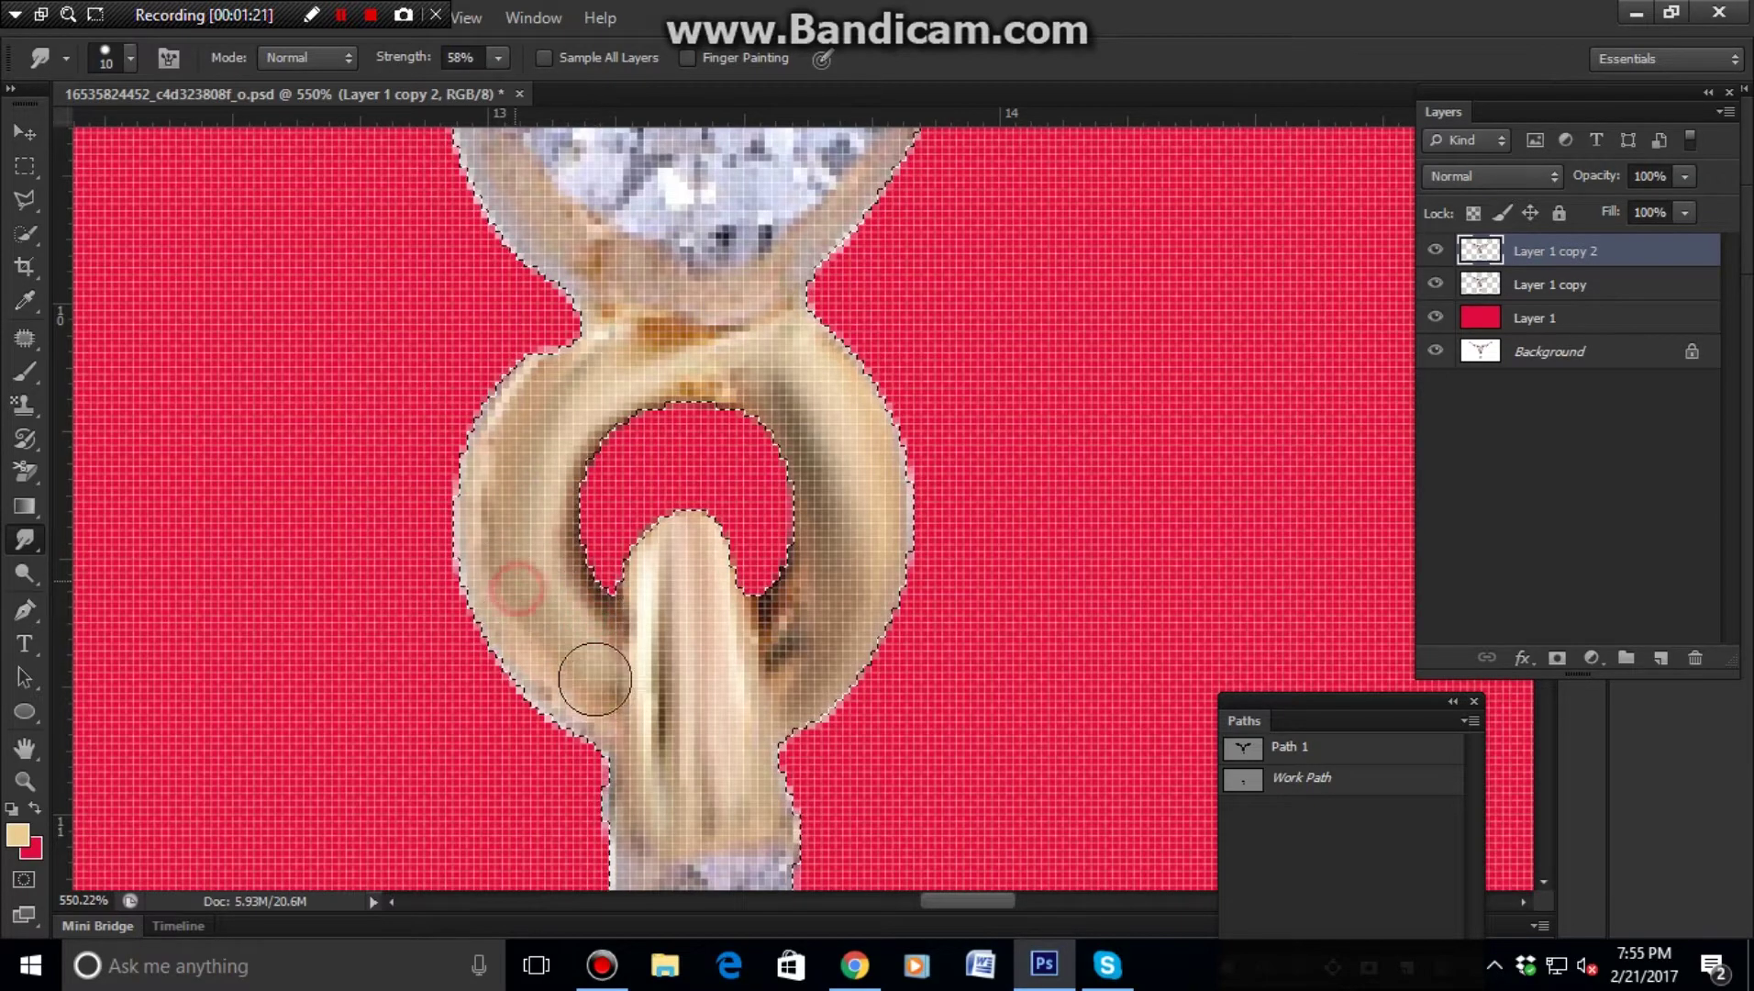
drag(523, 627, 500, 615)
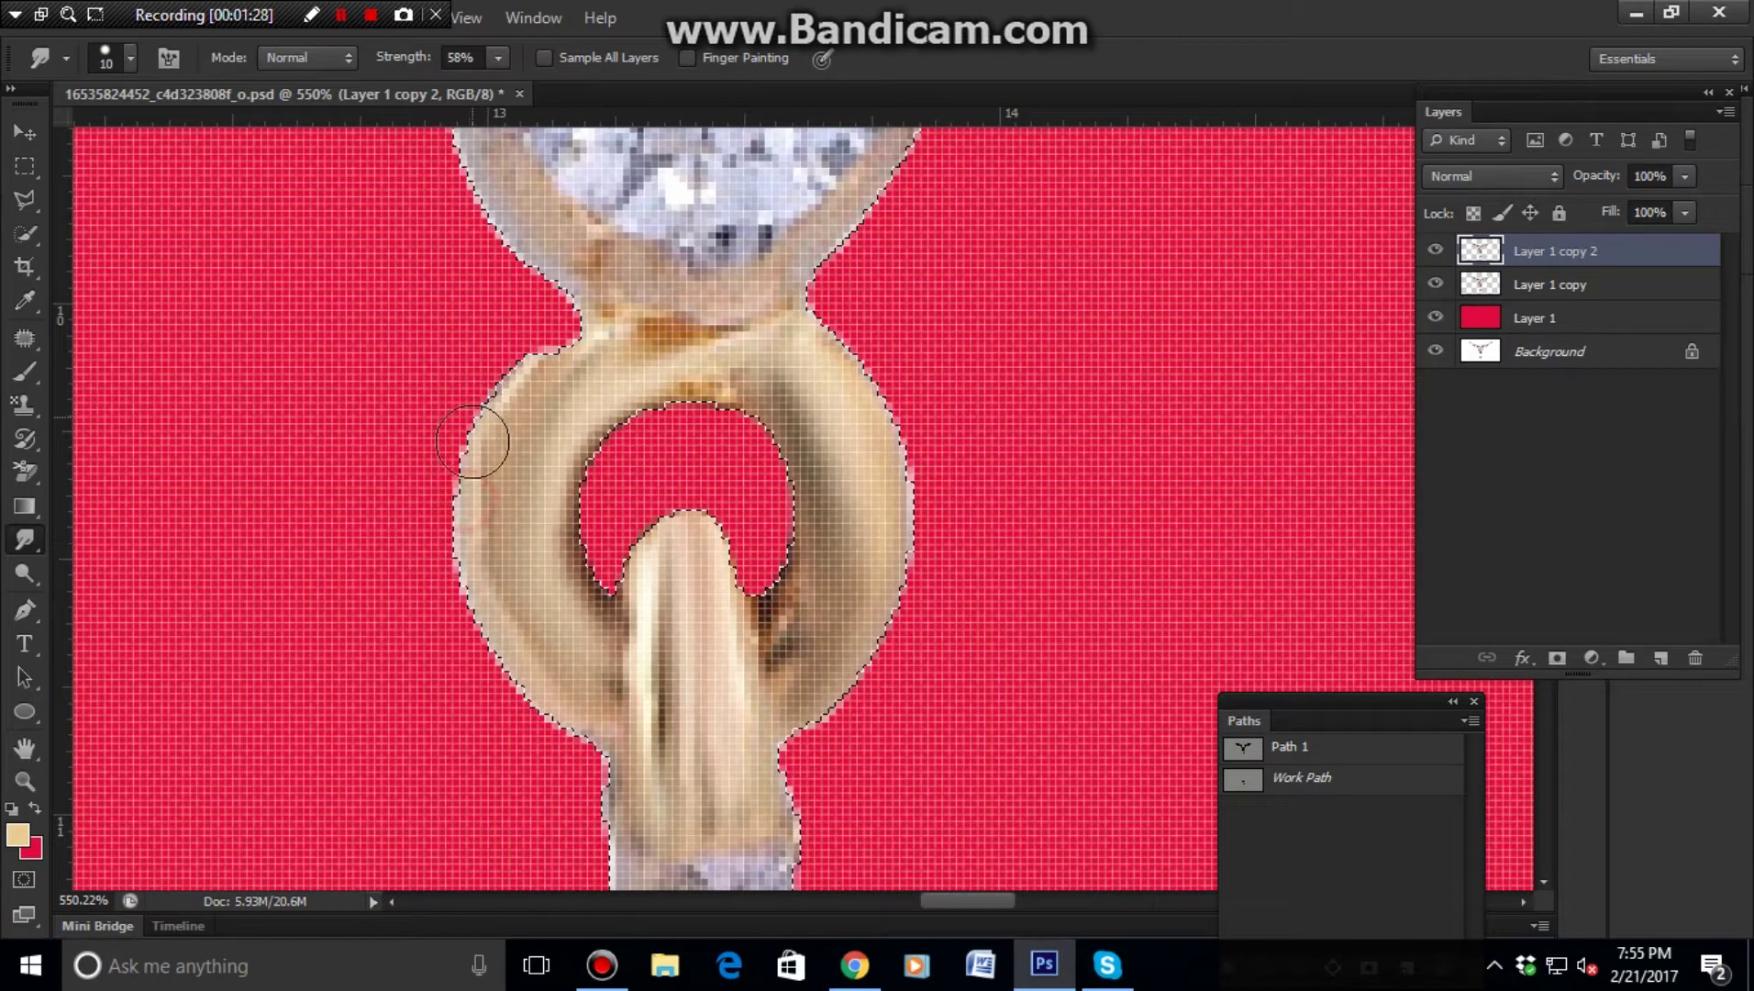
drag(710, 351, 647, 352)
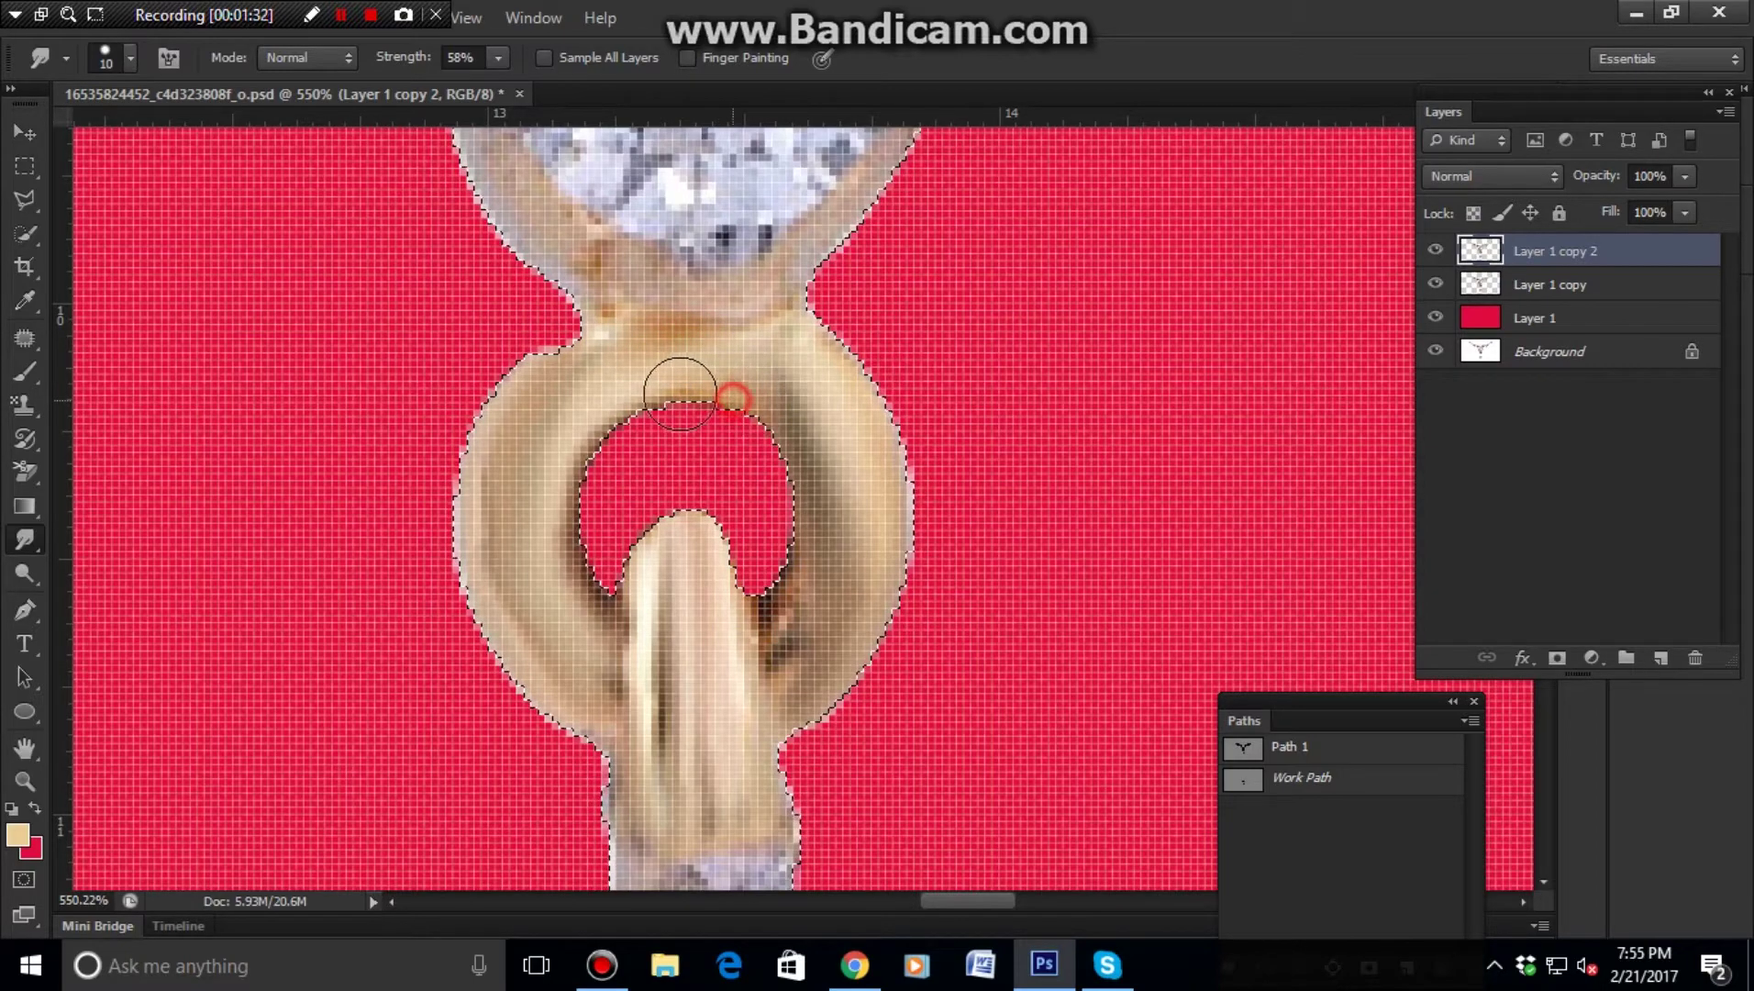
mouse_move(805, 604)
mouse_down()
mouse_move(781, 643)
mouse_move(747, 538)
mouse_up()
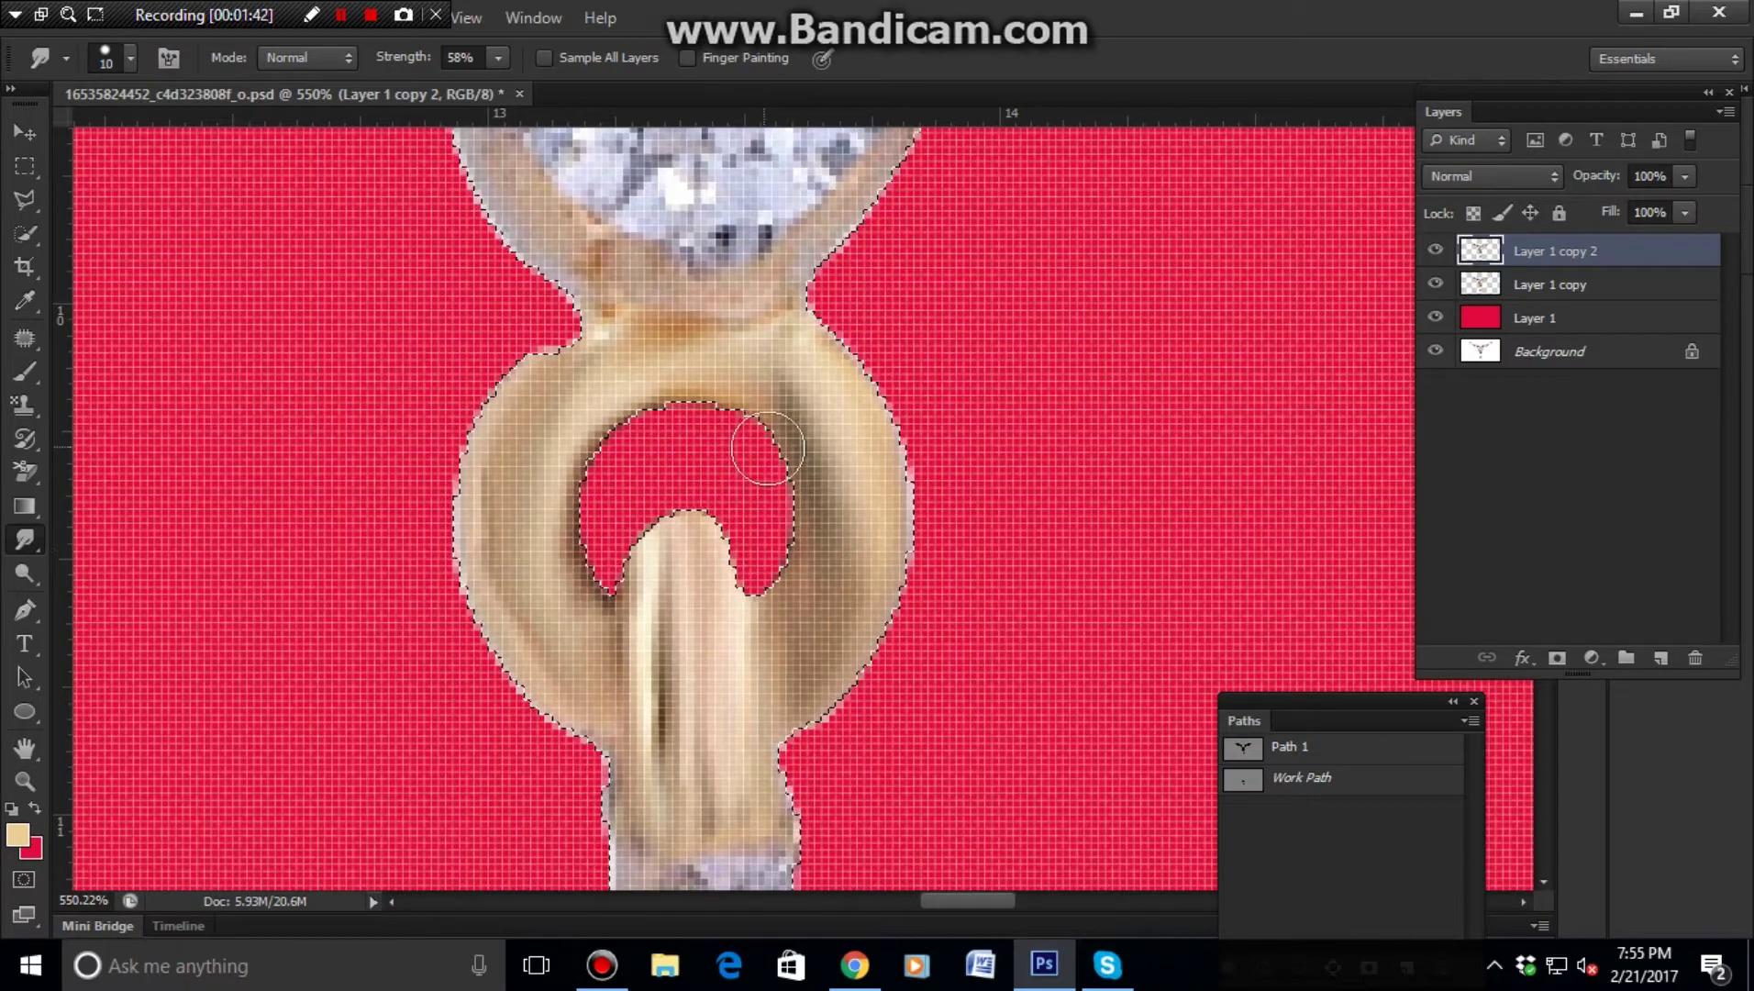
mouse_move(798, 413)
mouse_down()
mouse_move(882, 619)
mouse_move(887, 601)
mouse_move(838, 770)
mouse_up()
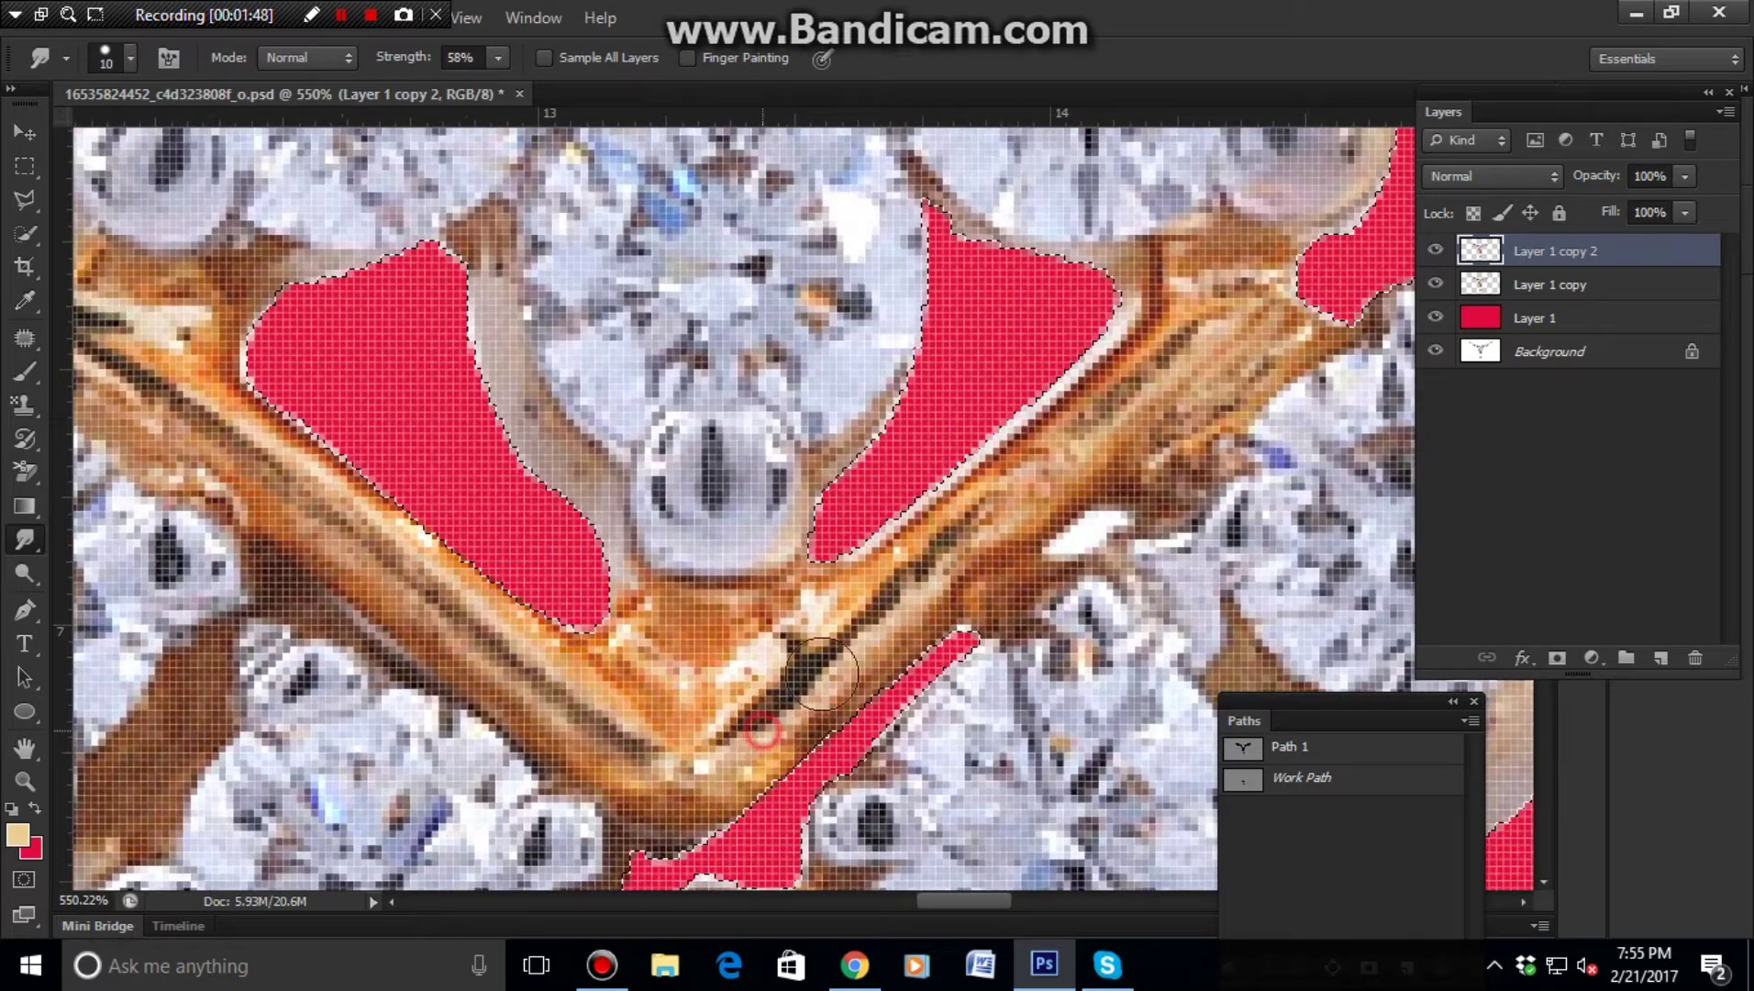
- Blend the dark and bright streaks along both arms of the V-shaped gold band
drag(821, 674, 1223, 326)
drag(710, 714, 647, 757)
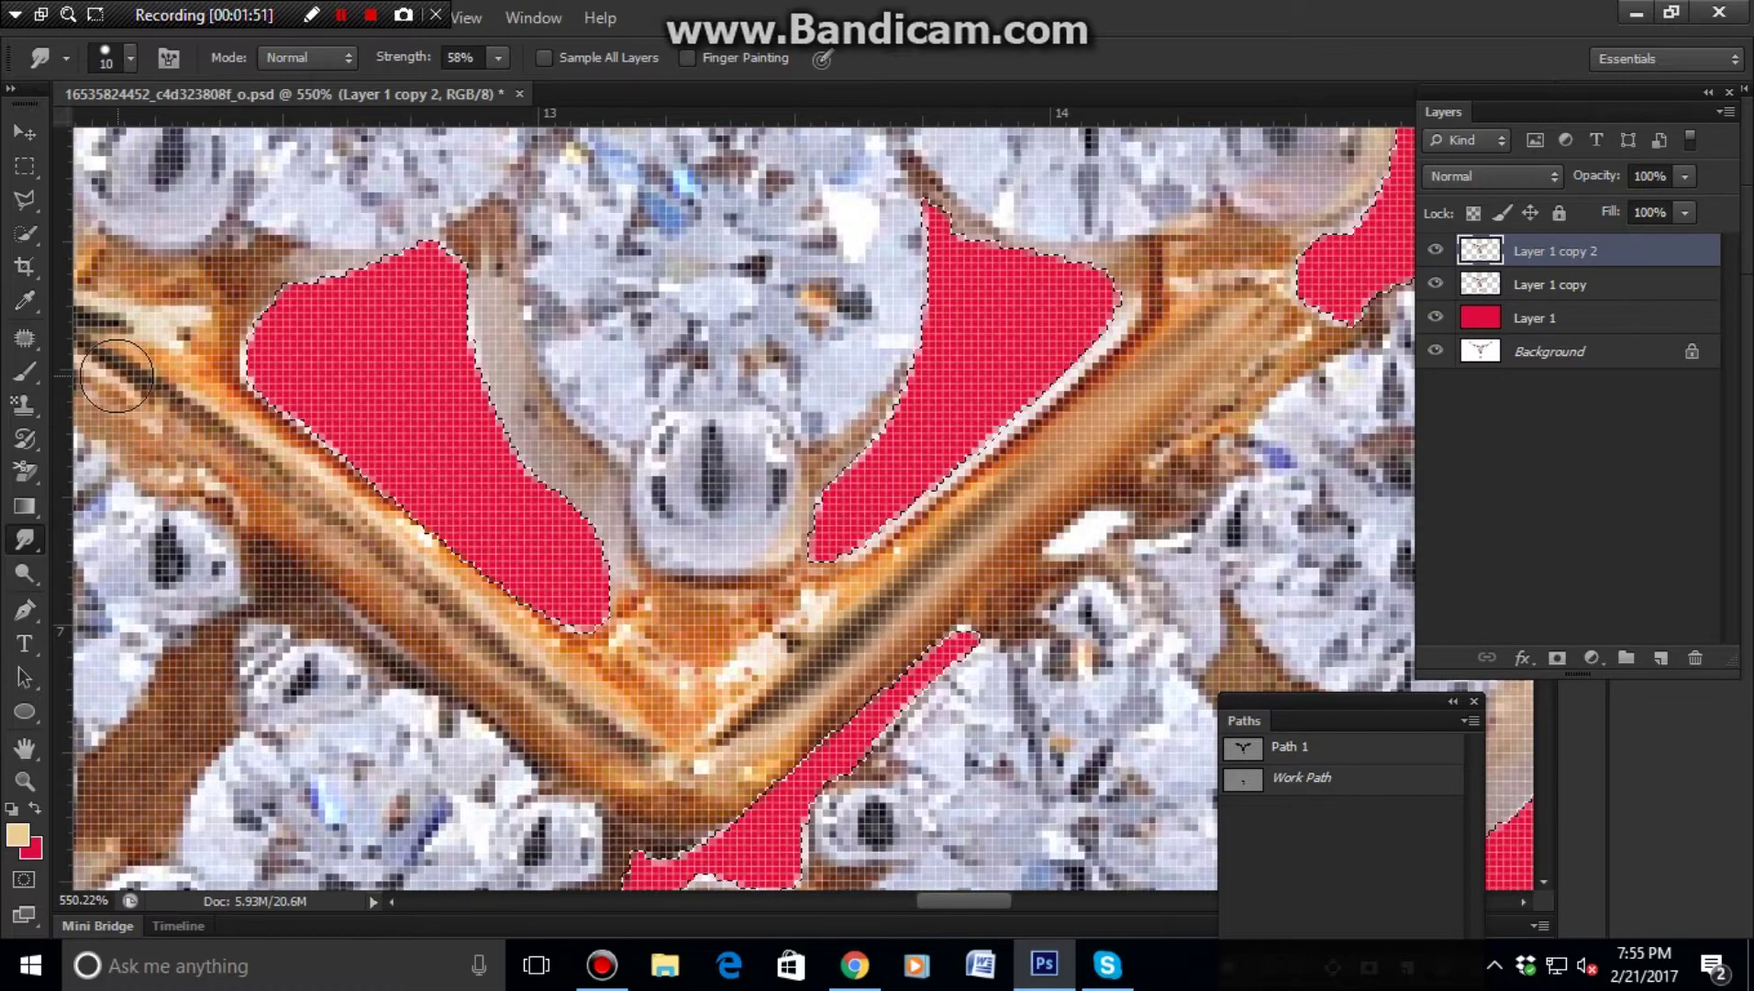
drag(110, 372, 115, 378)
drag(711, 770, 810, 607)
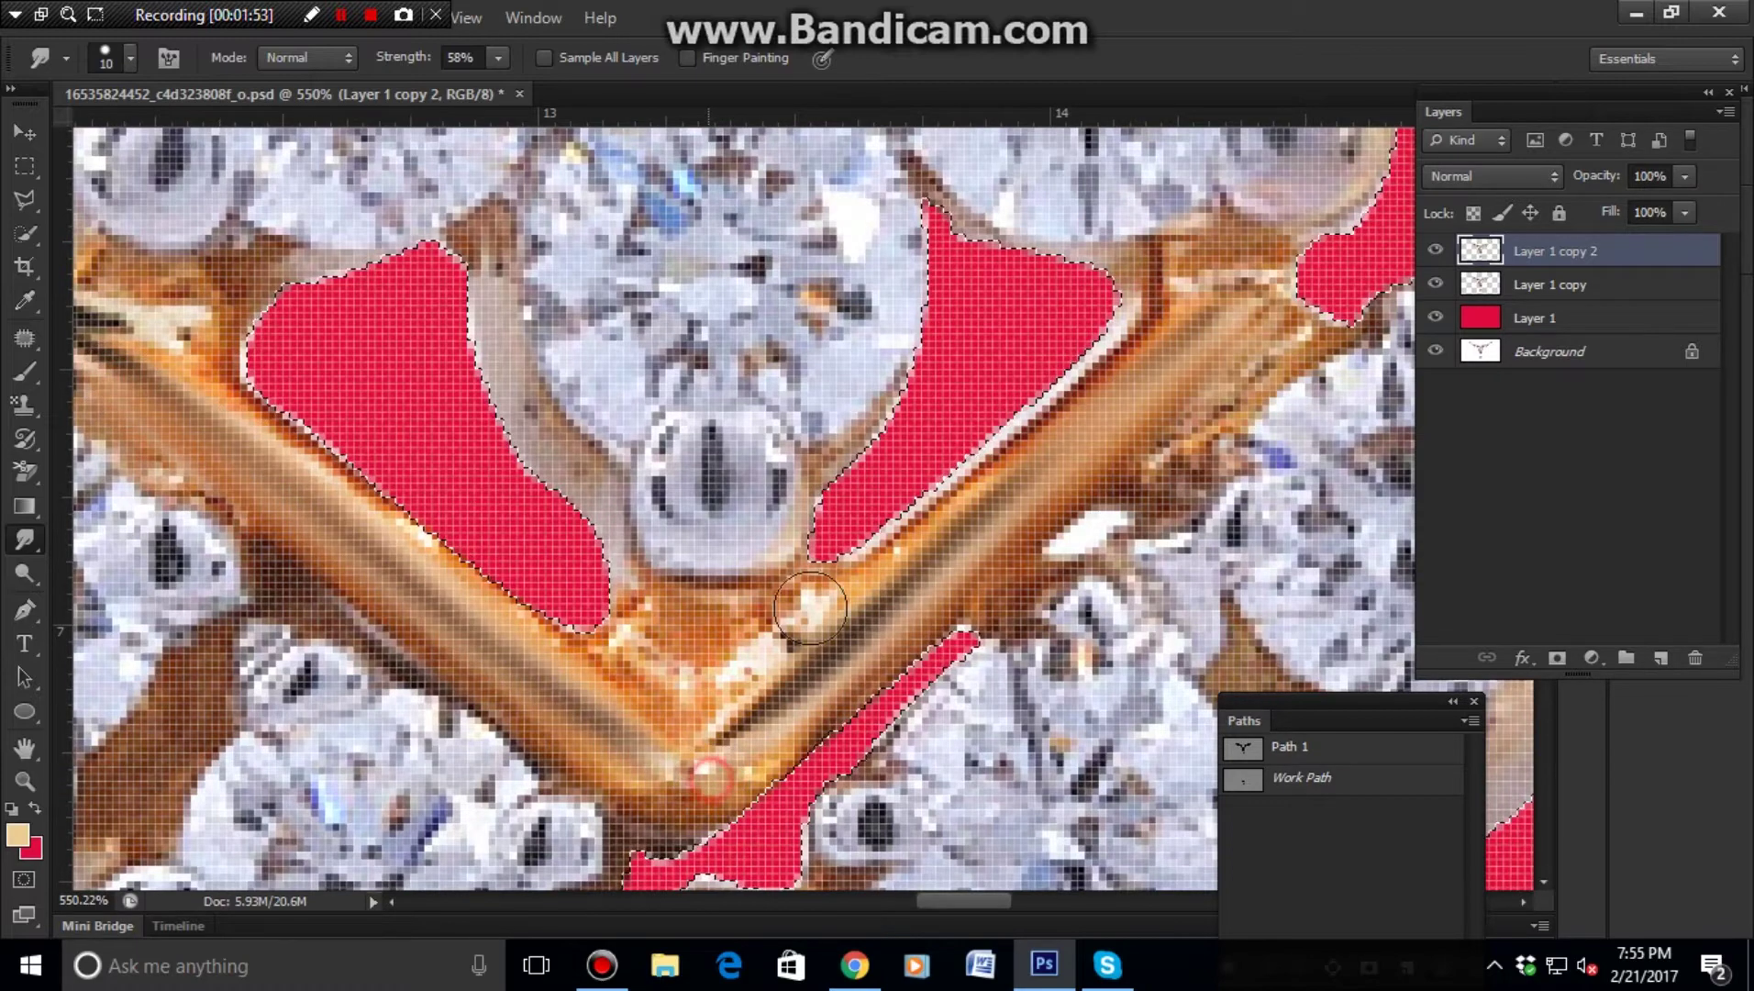
drag(543, 317, 731, 563)
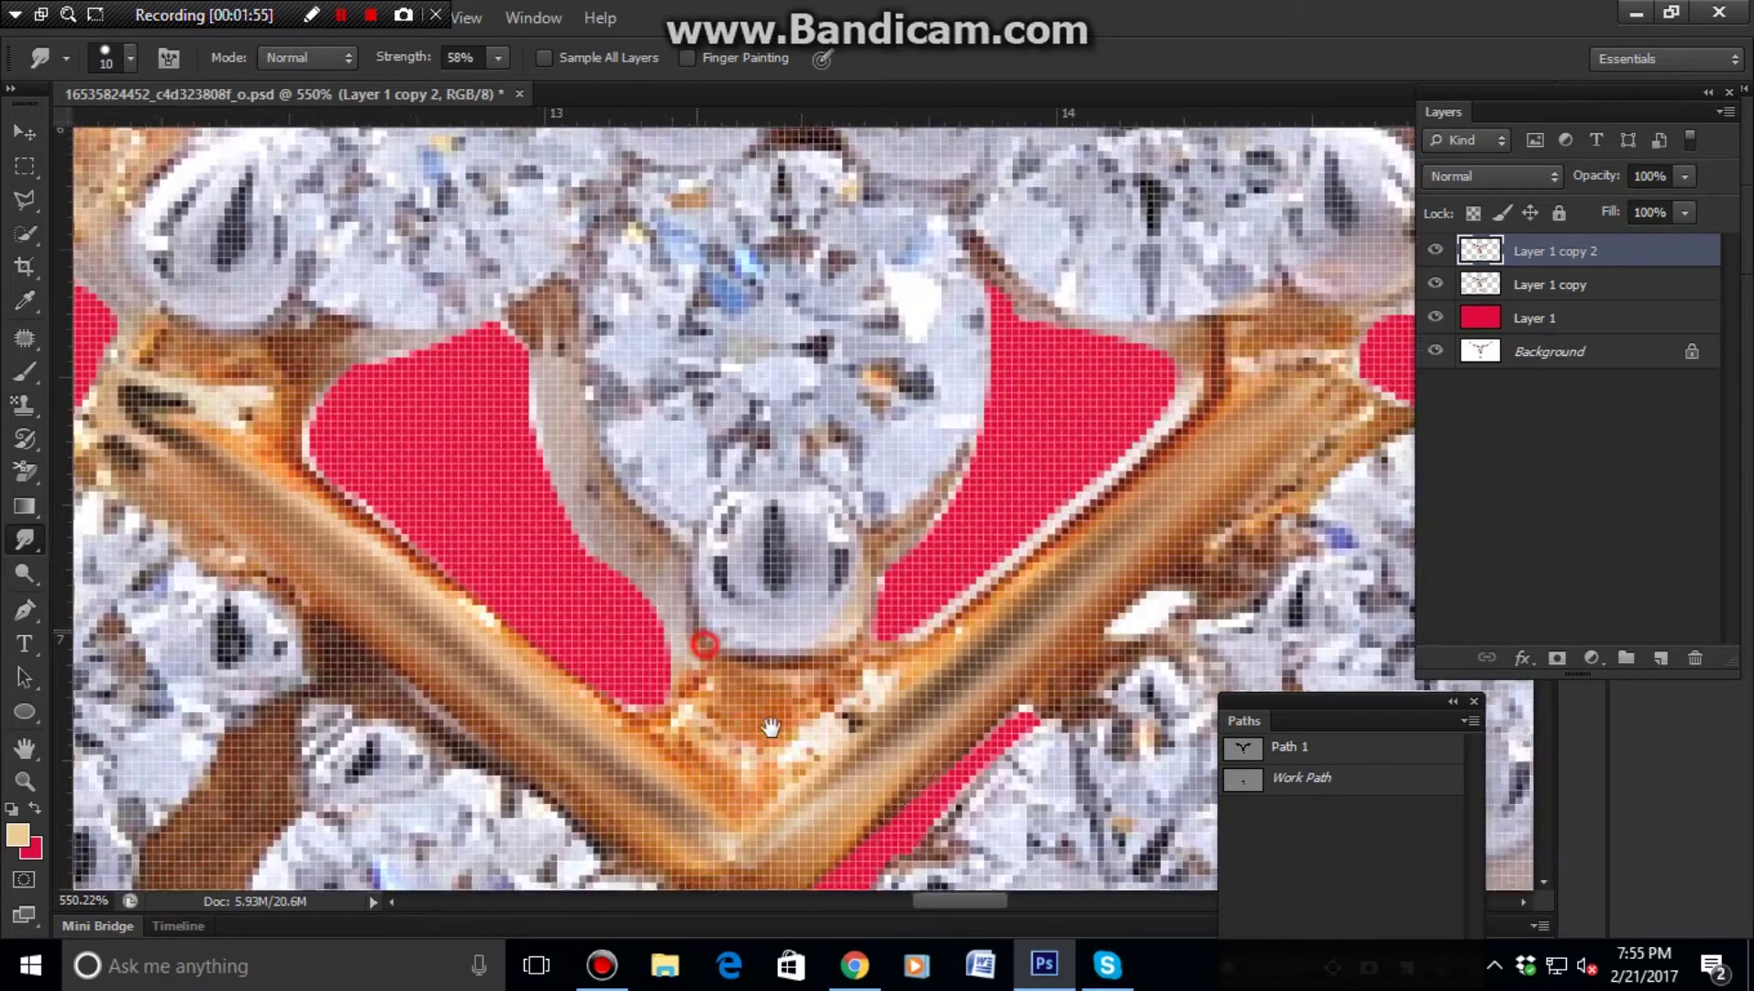
click(775, 738)
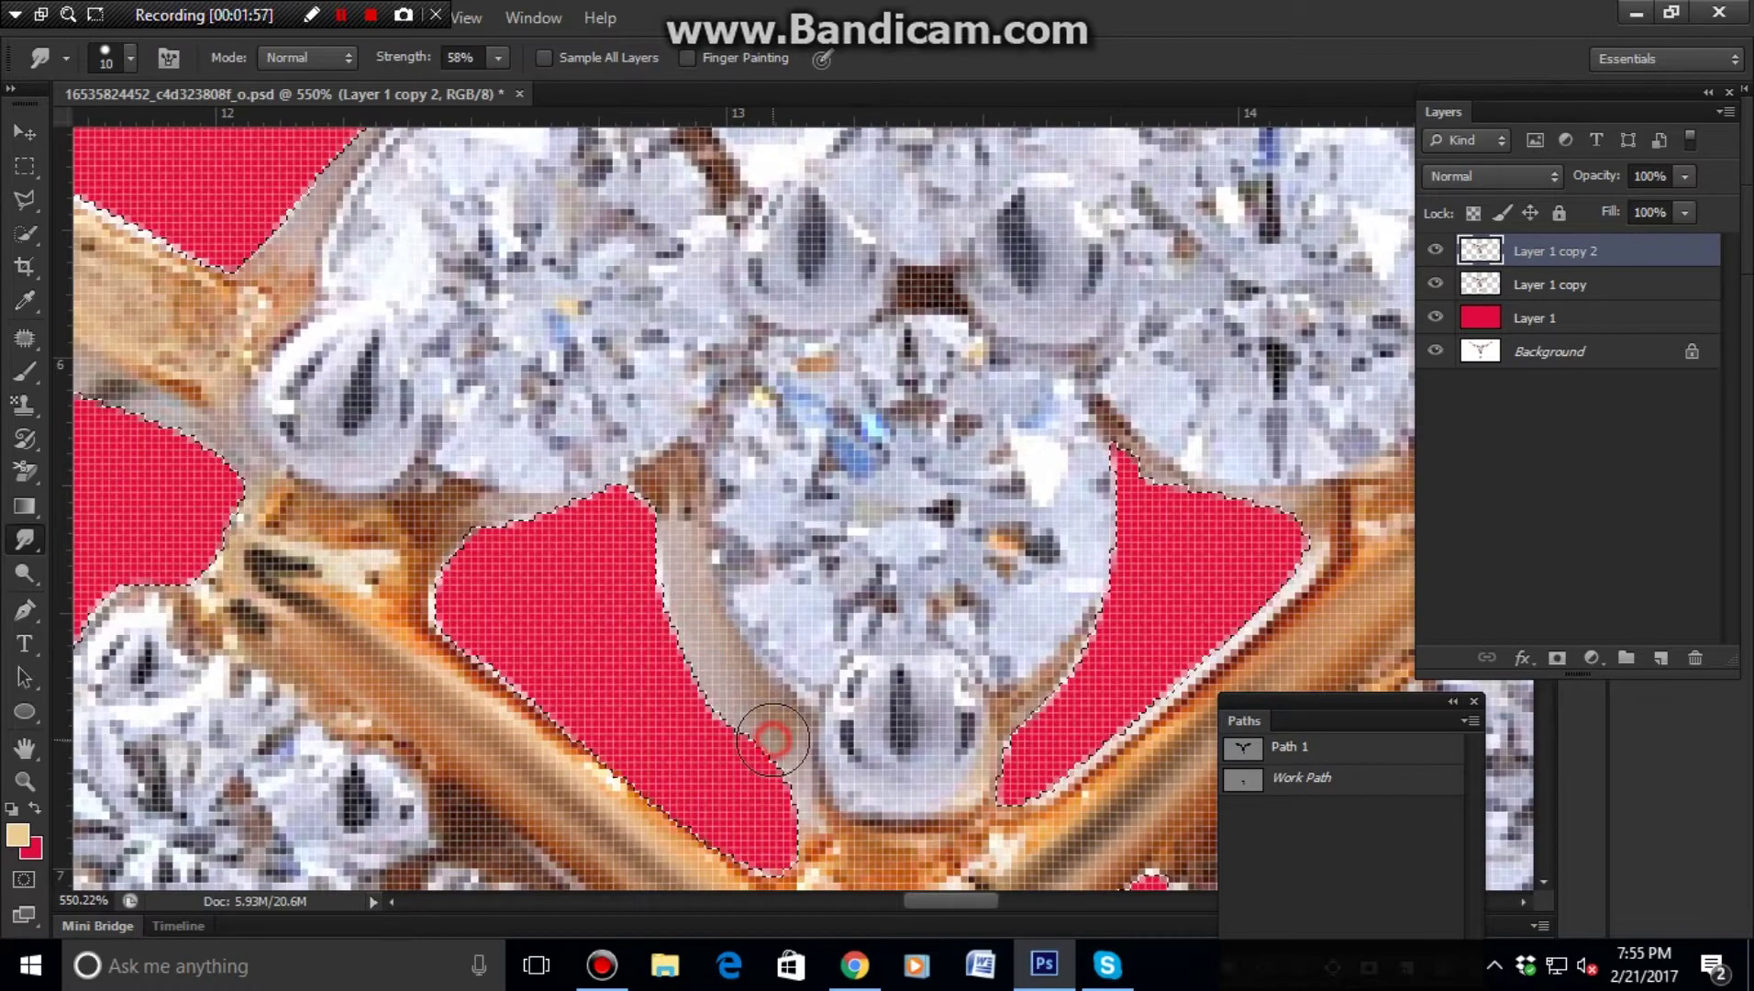
mouse_move(348, 636)
mouse_down()
mouse_move(499, 657)
mouse_move(394, 578)
mouse_move(718, 823)
mouse_up()
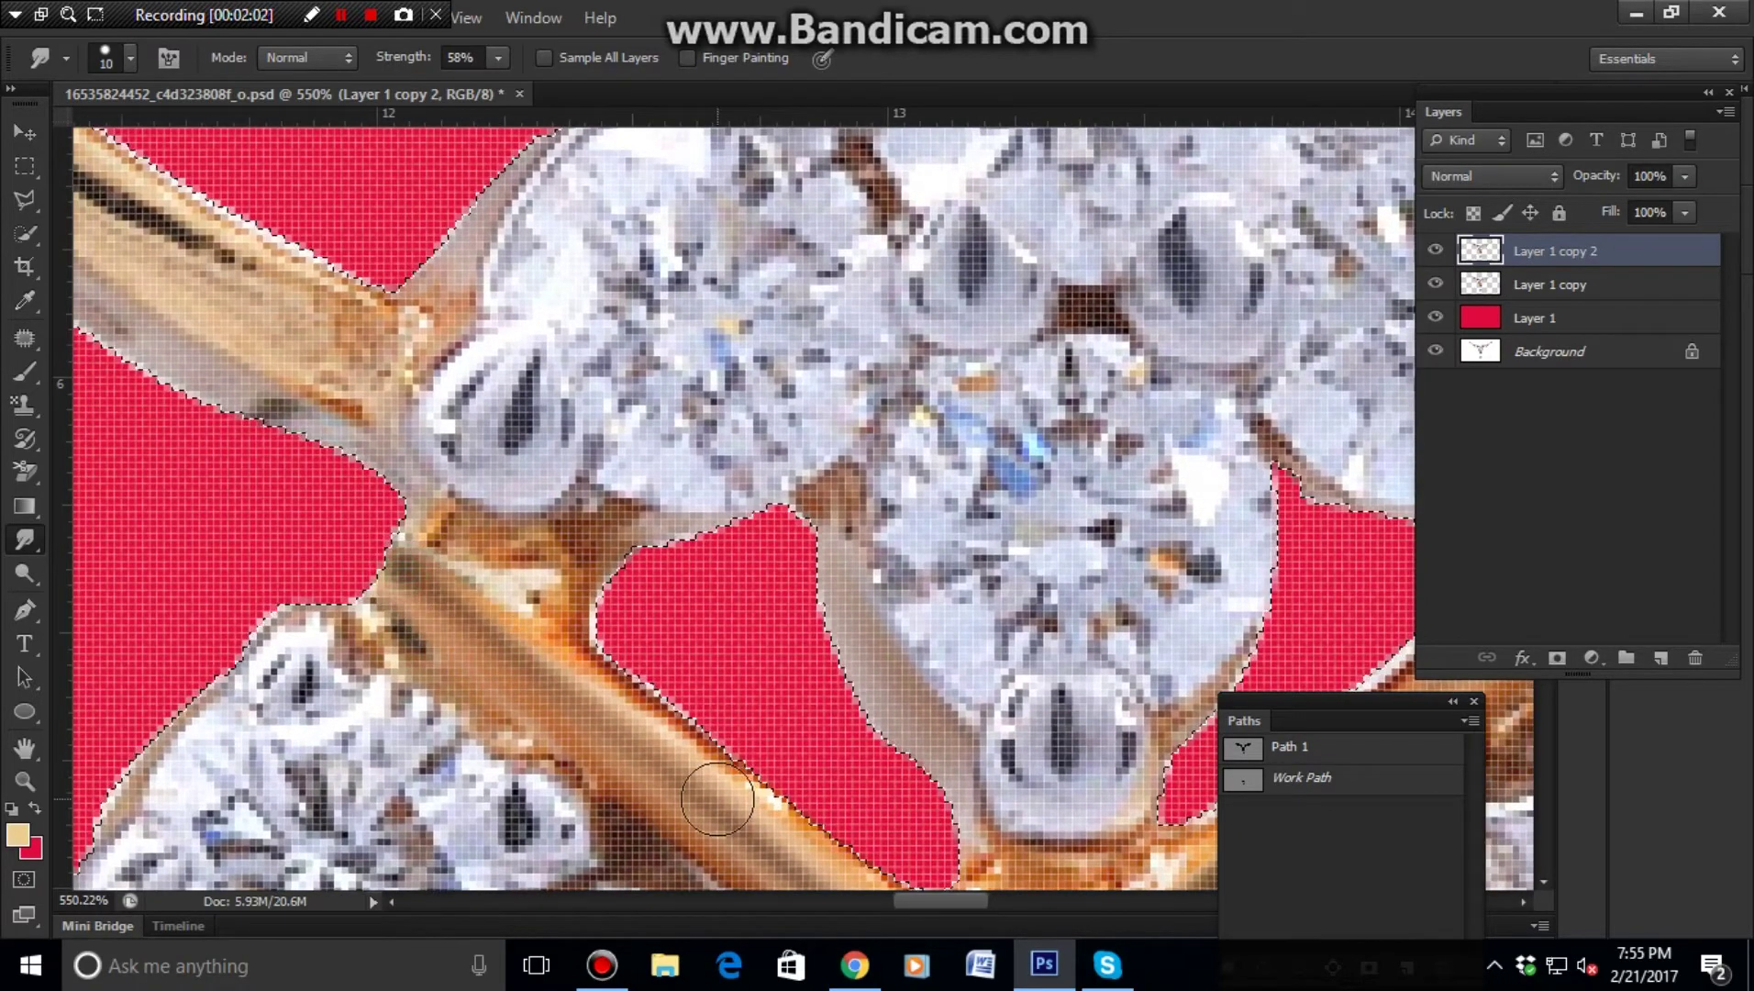
drag(613, 718, 419, 431)
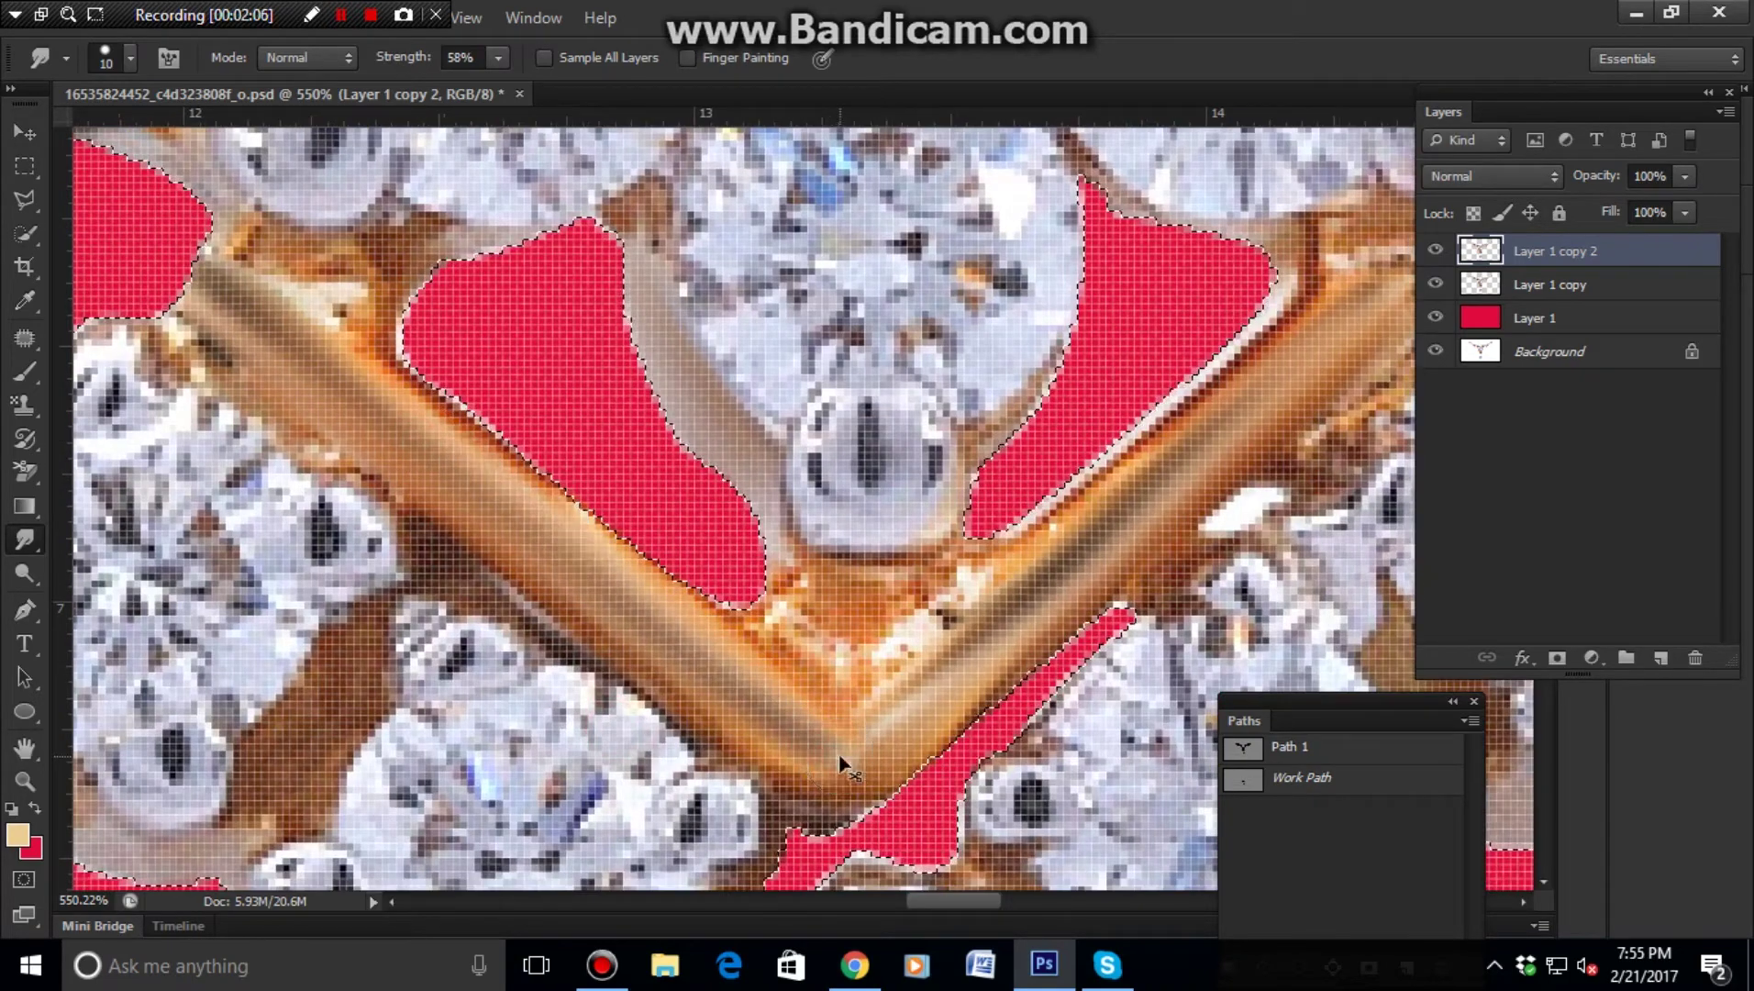
drag(495, 574, 1091, 917)
drag(559, 505, 794, 744)
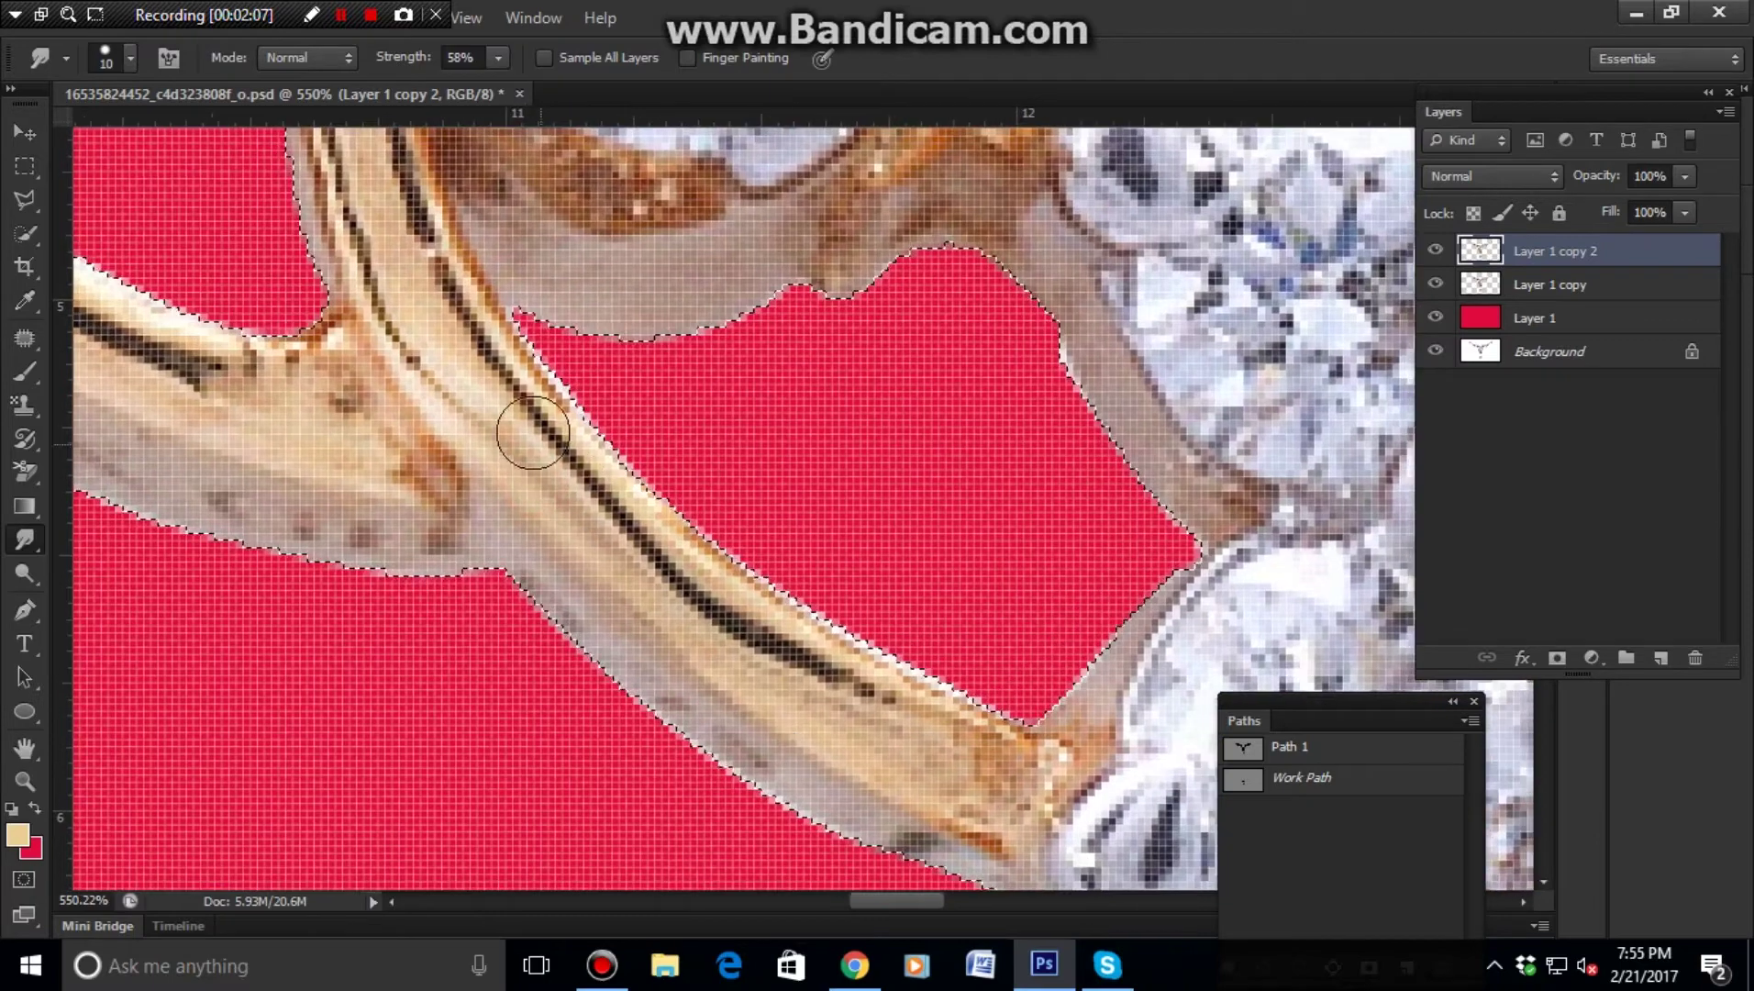
drag(1049, 692, 918, 596)
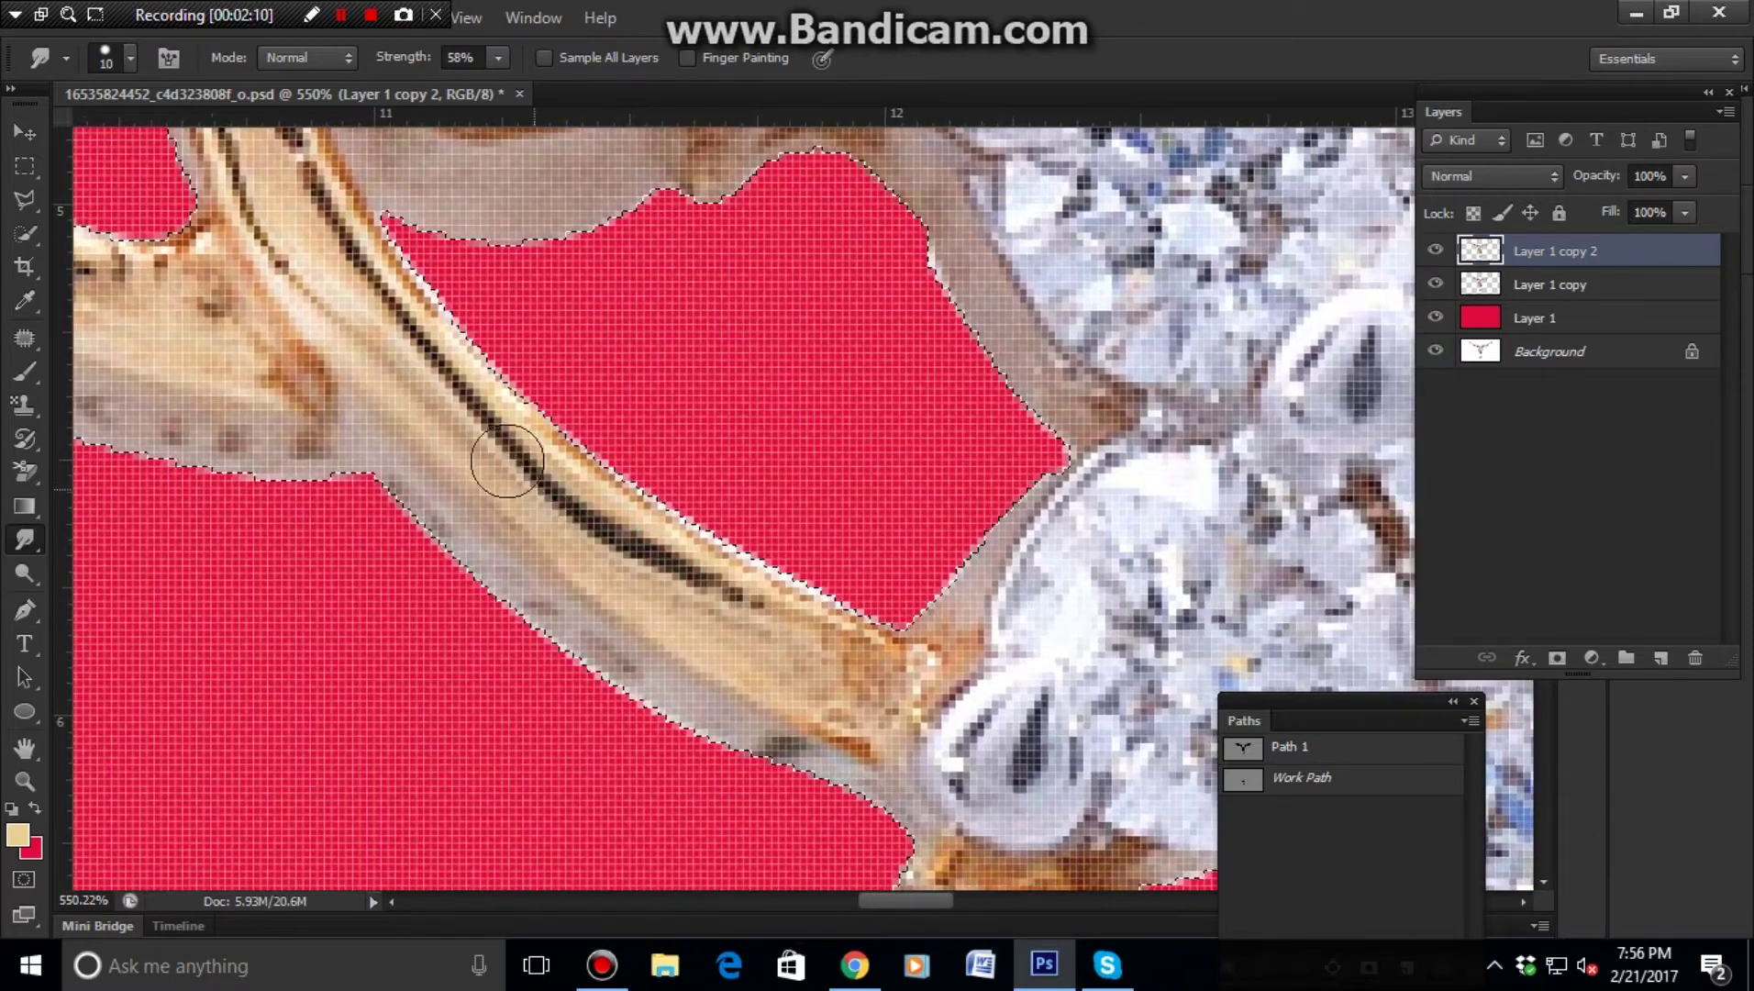
- Smudge the curved gold band's lower edge and its engraved dark marks
scroll(601, 517, down, 1)
scroll(606, 510, down, 1)
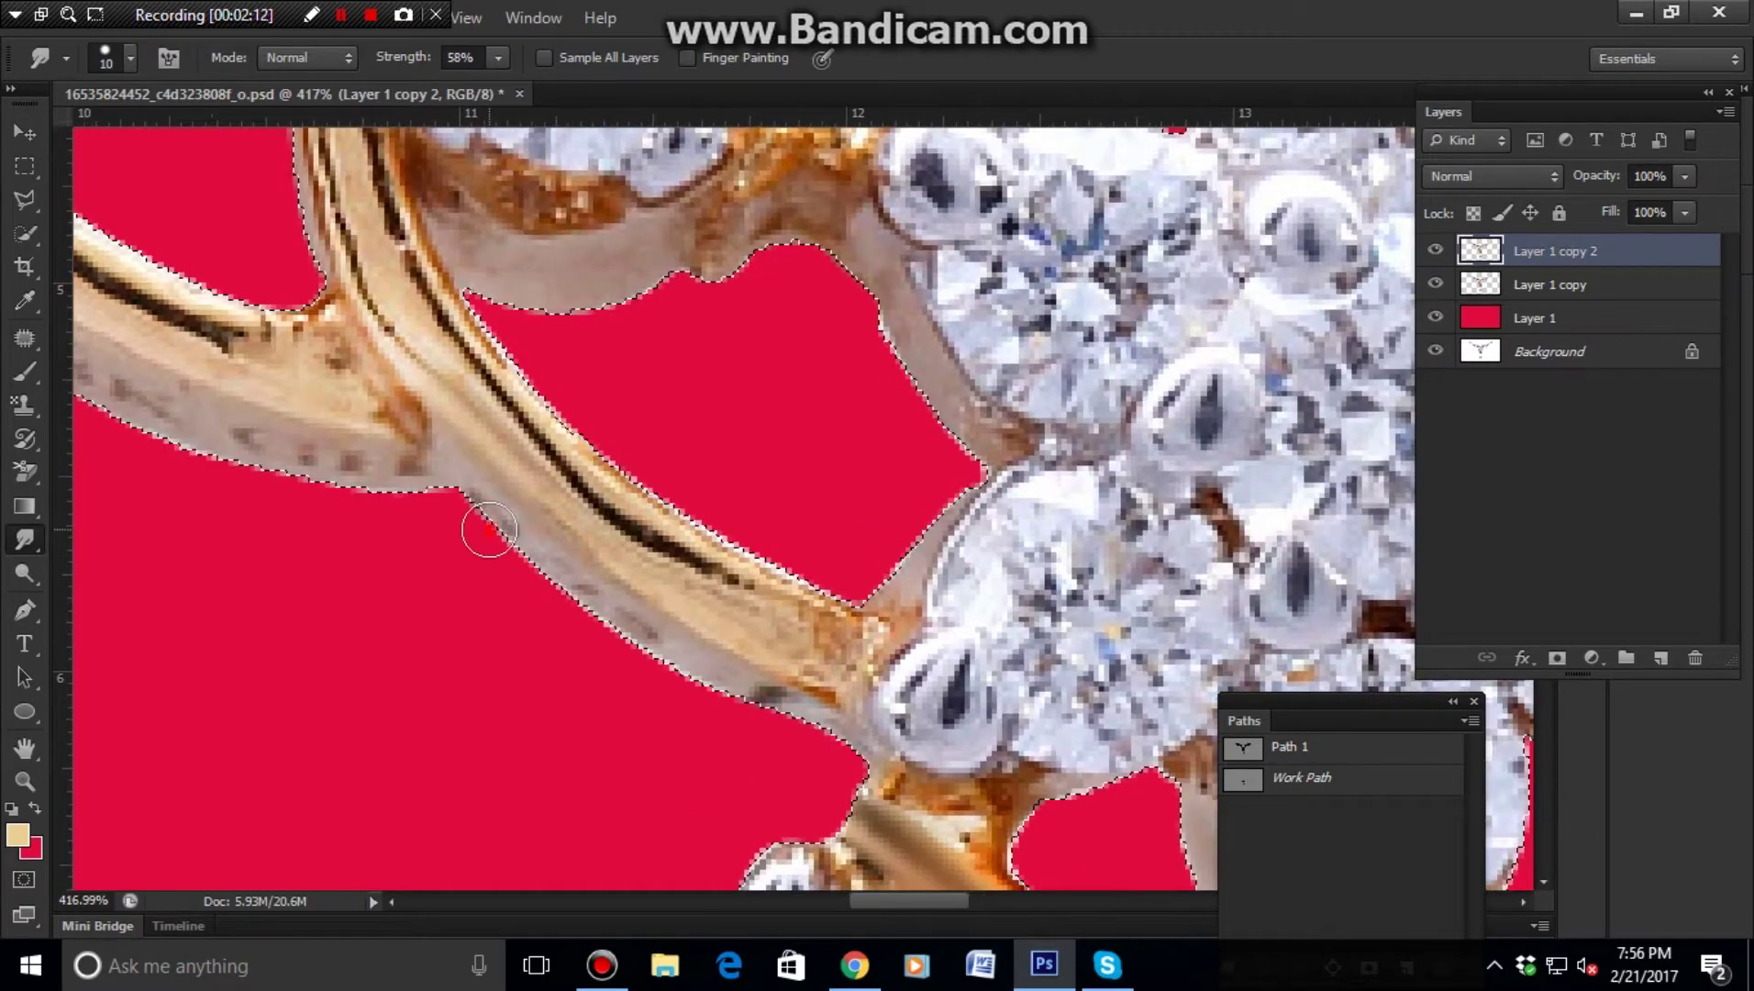
mouse_move(894, 721)
mouse_down()
mouse_move(728, 697)
mouse_move(473, 485)
mouse_move(940, 530)
mouse_up()
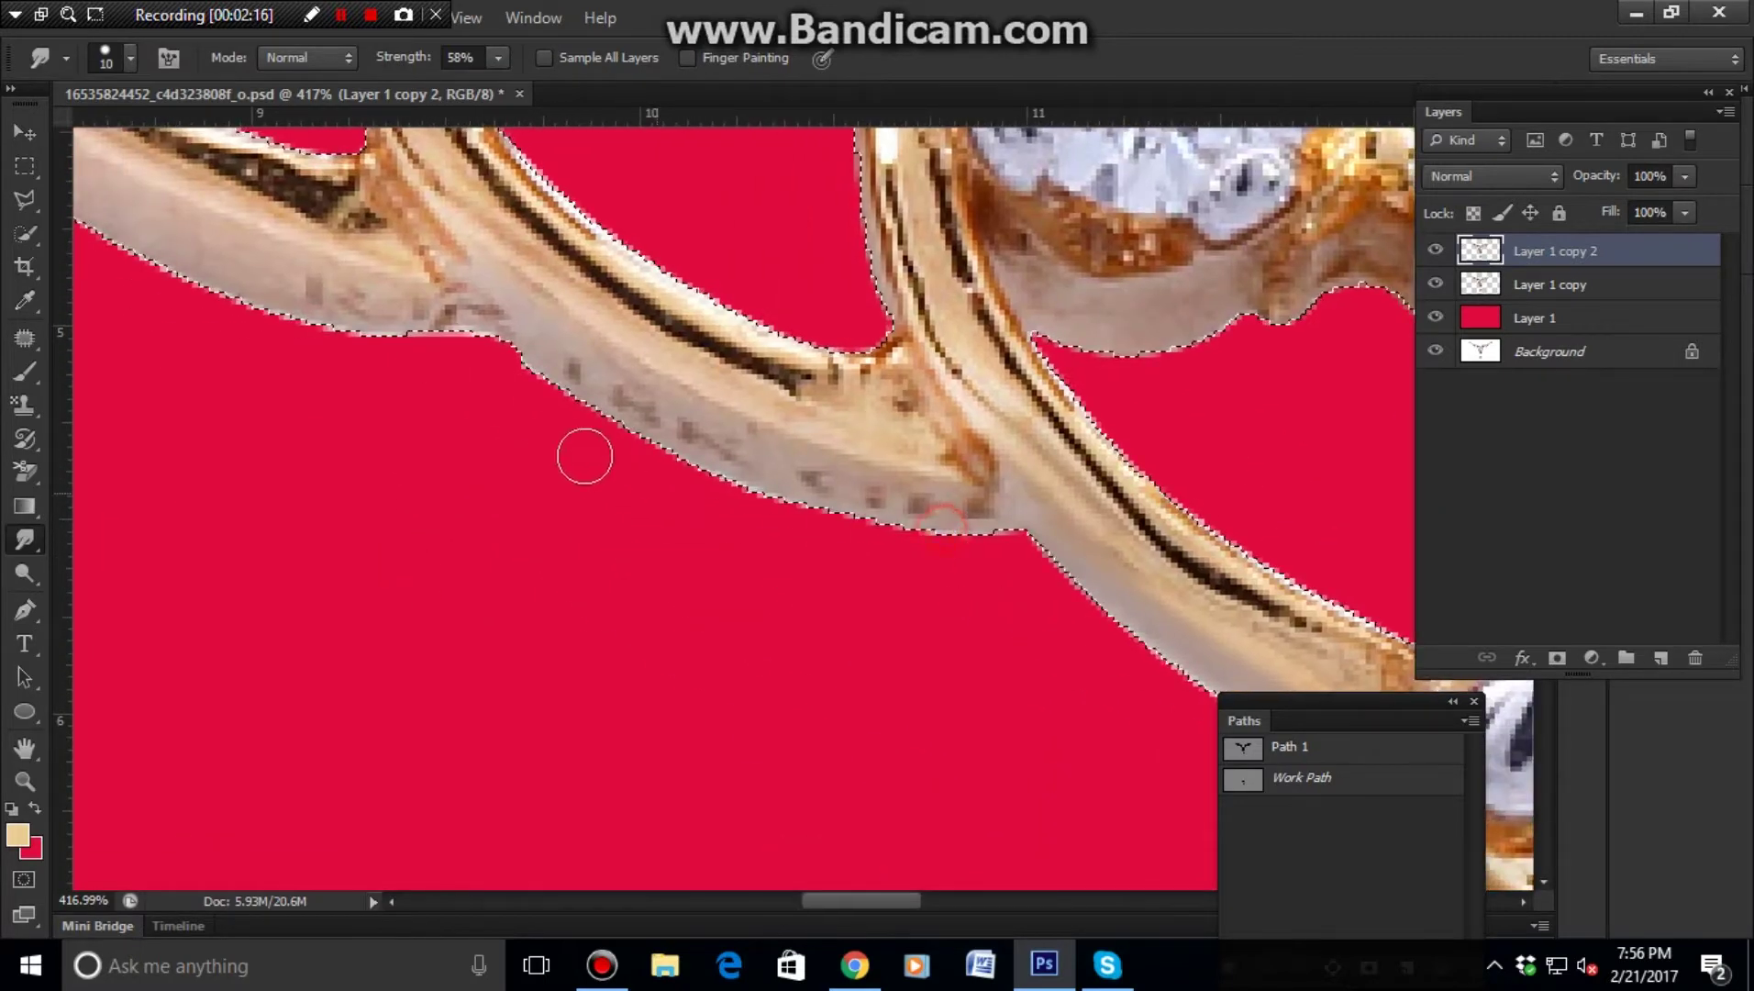
drag(562, 367, 526, 367)
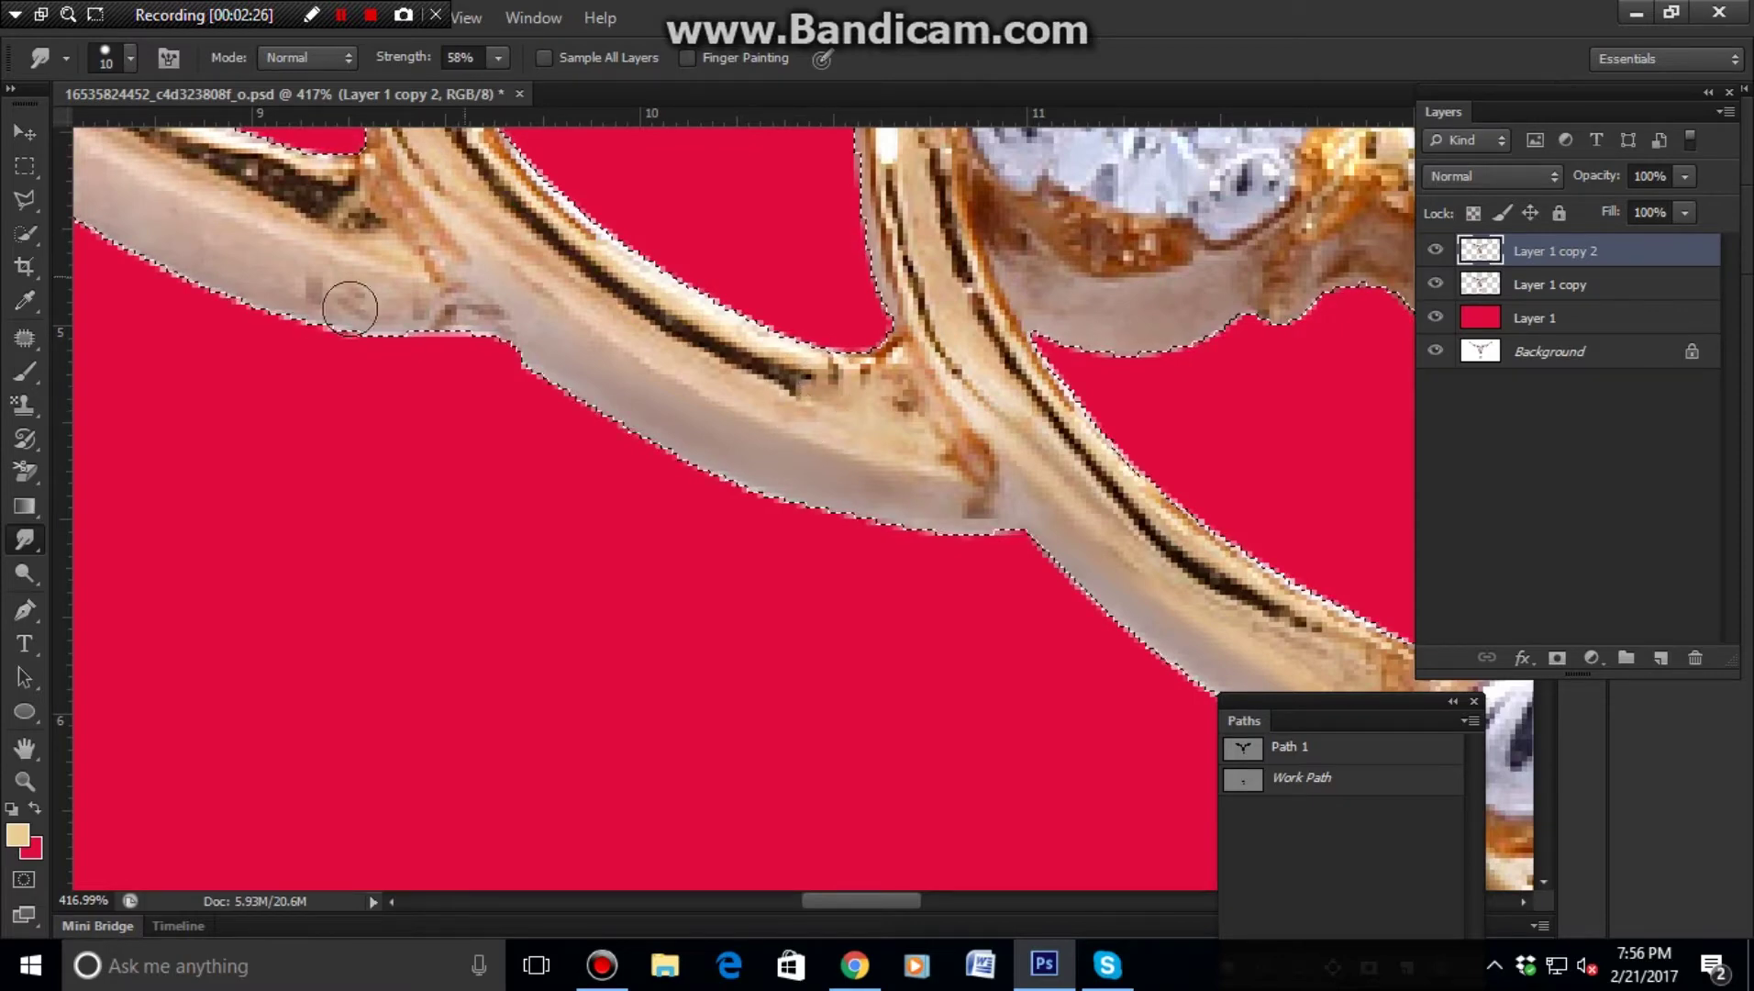
drag(456, 335, 466, 335)
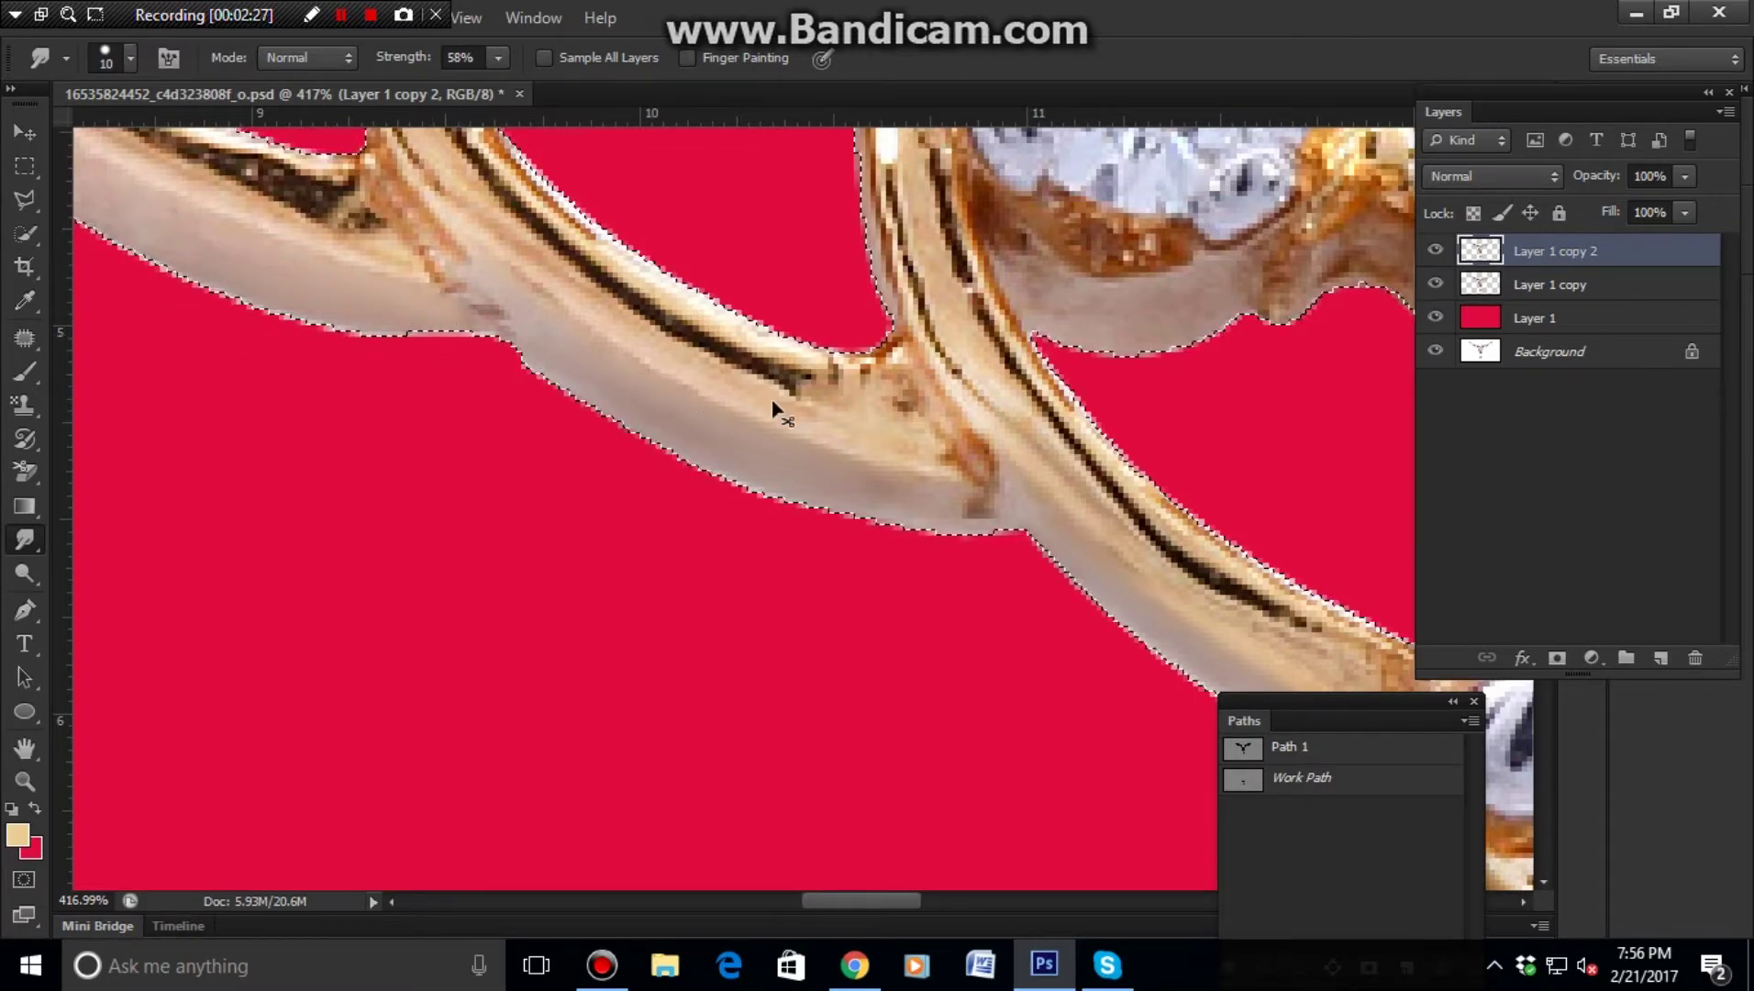
alt+scroll(773, 408, down, 5)
alt+scroll(513, 297, up, 2)
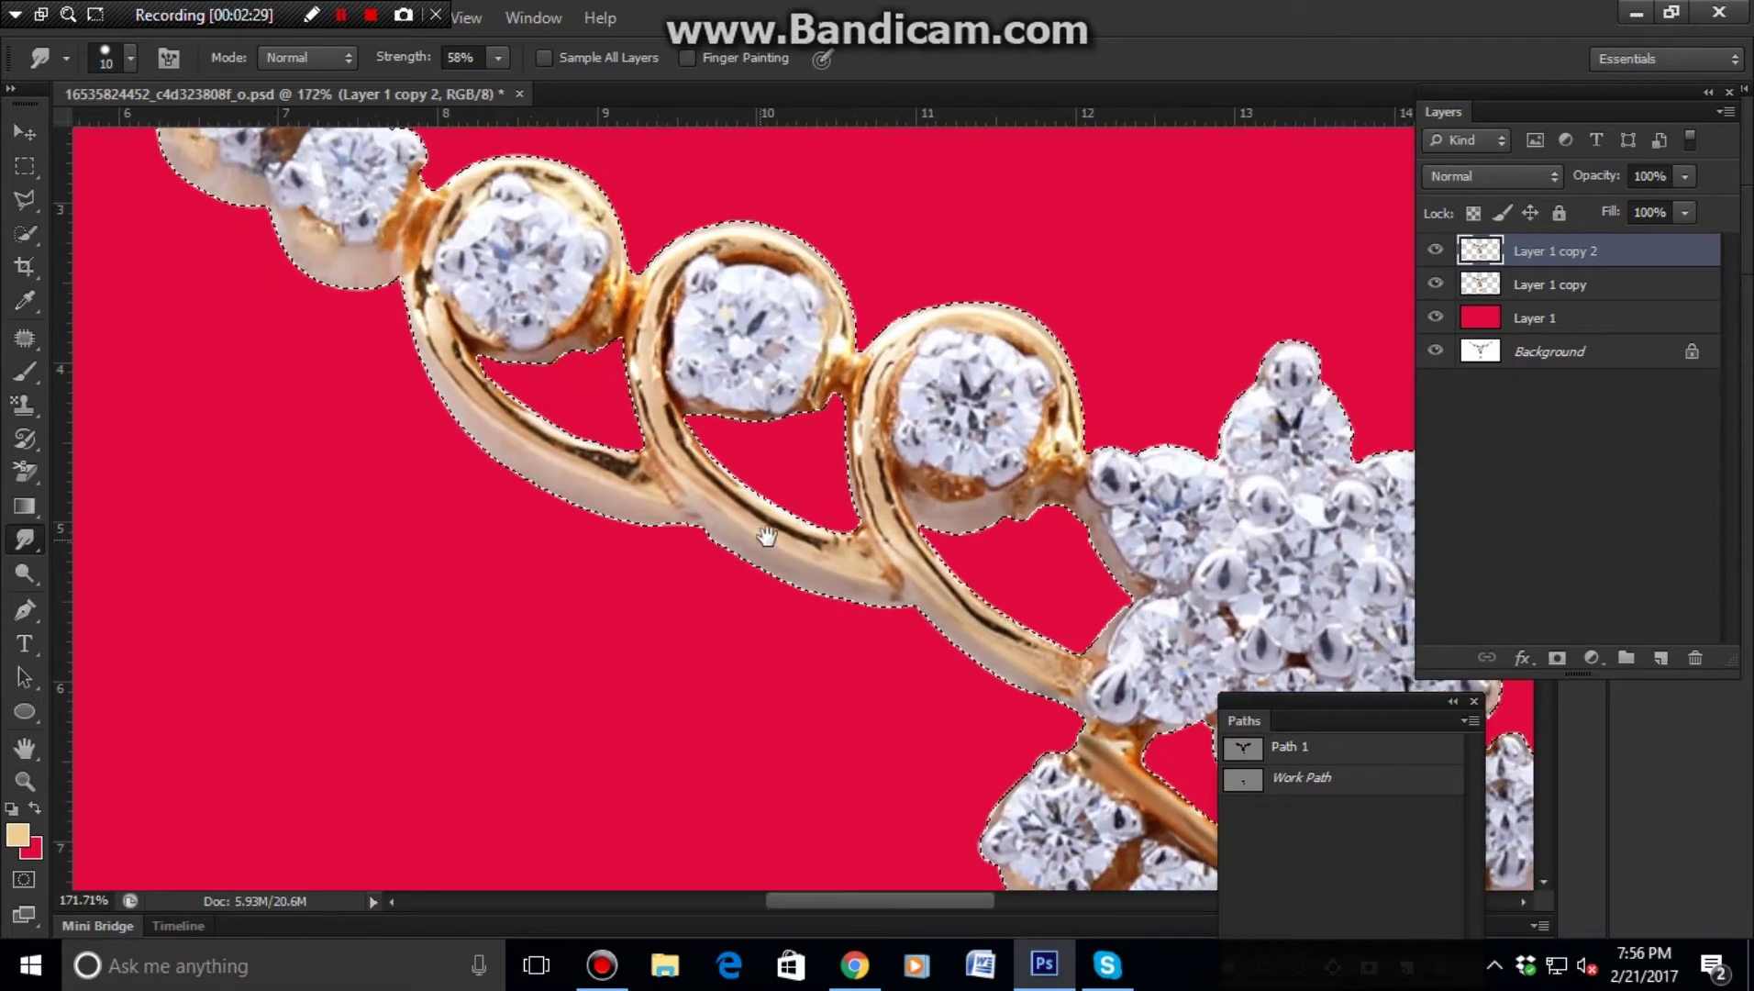
alt+scroll(569, 417, up, 2)
- With a 15 px brush at 45%, redo the lower and upper-left bands' dark streaks
alt+right_click(431, 380)
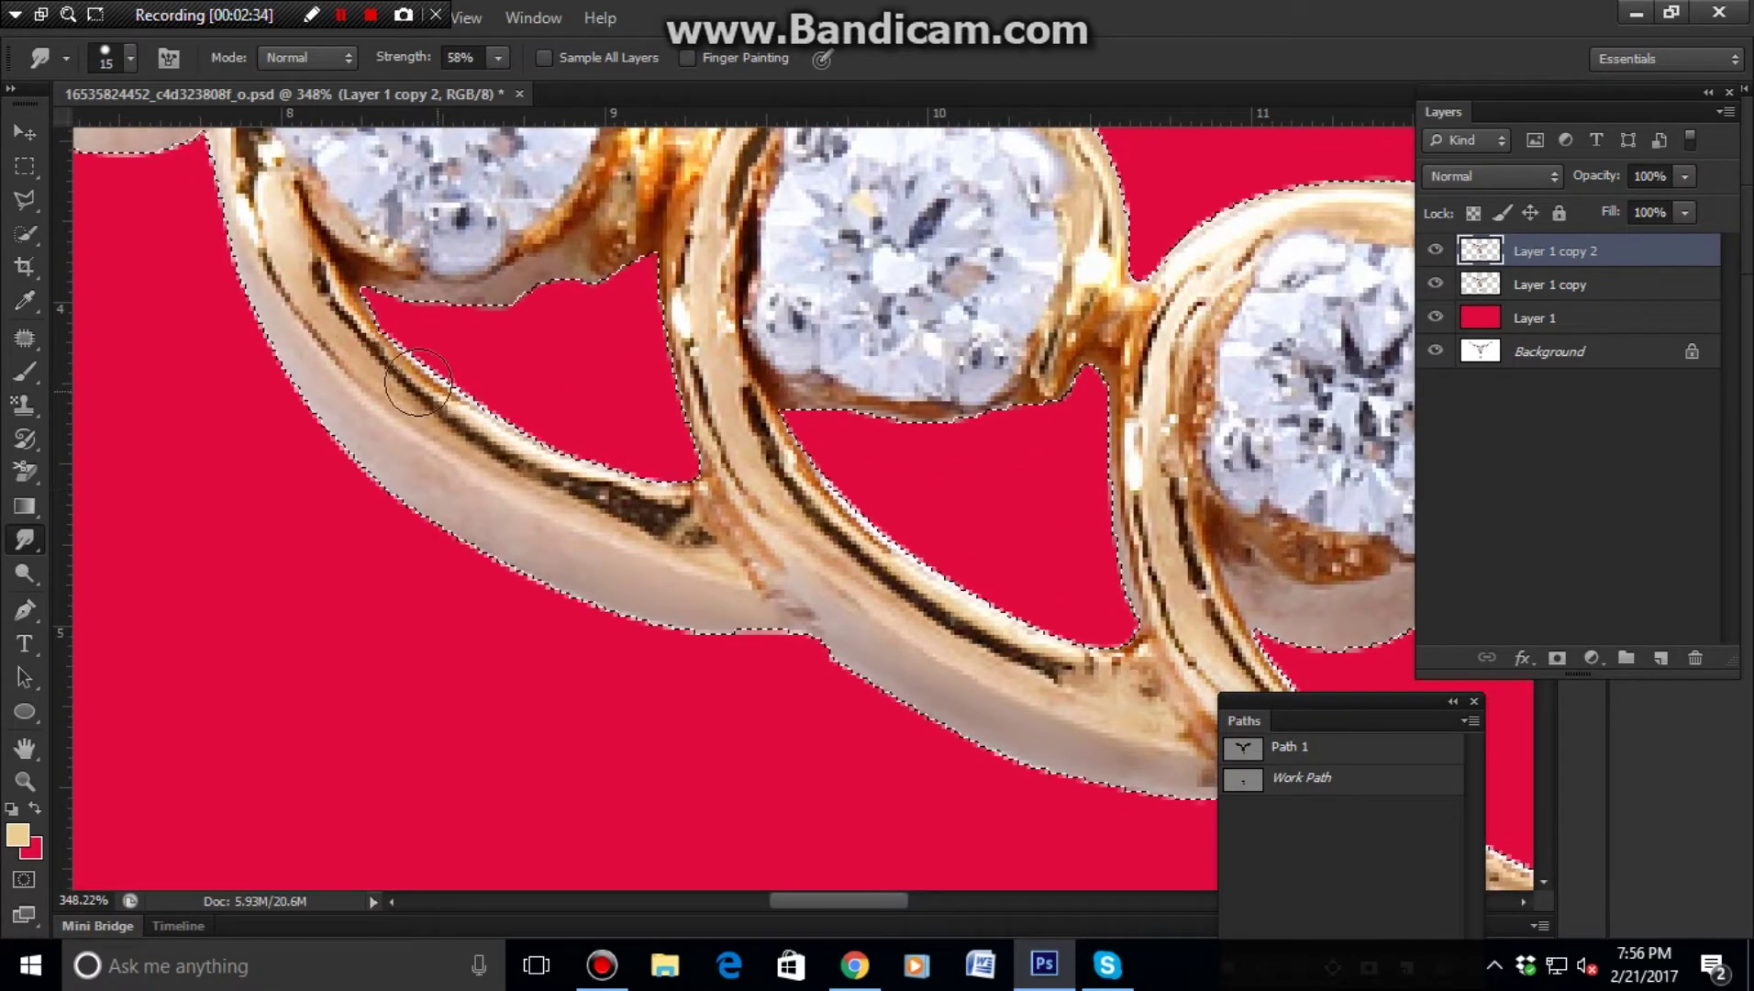
mouse_move(417, 380)
mouse_down()
mouse_move(567, 450)
mouse_move(376, 385)
mouse_up()
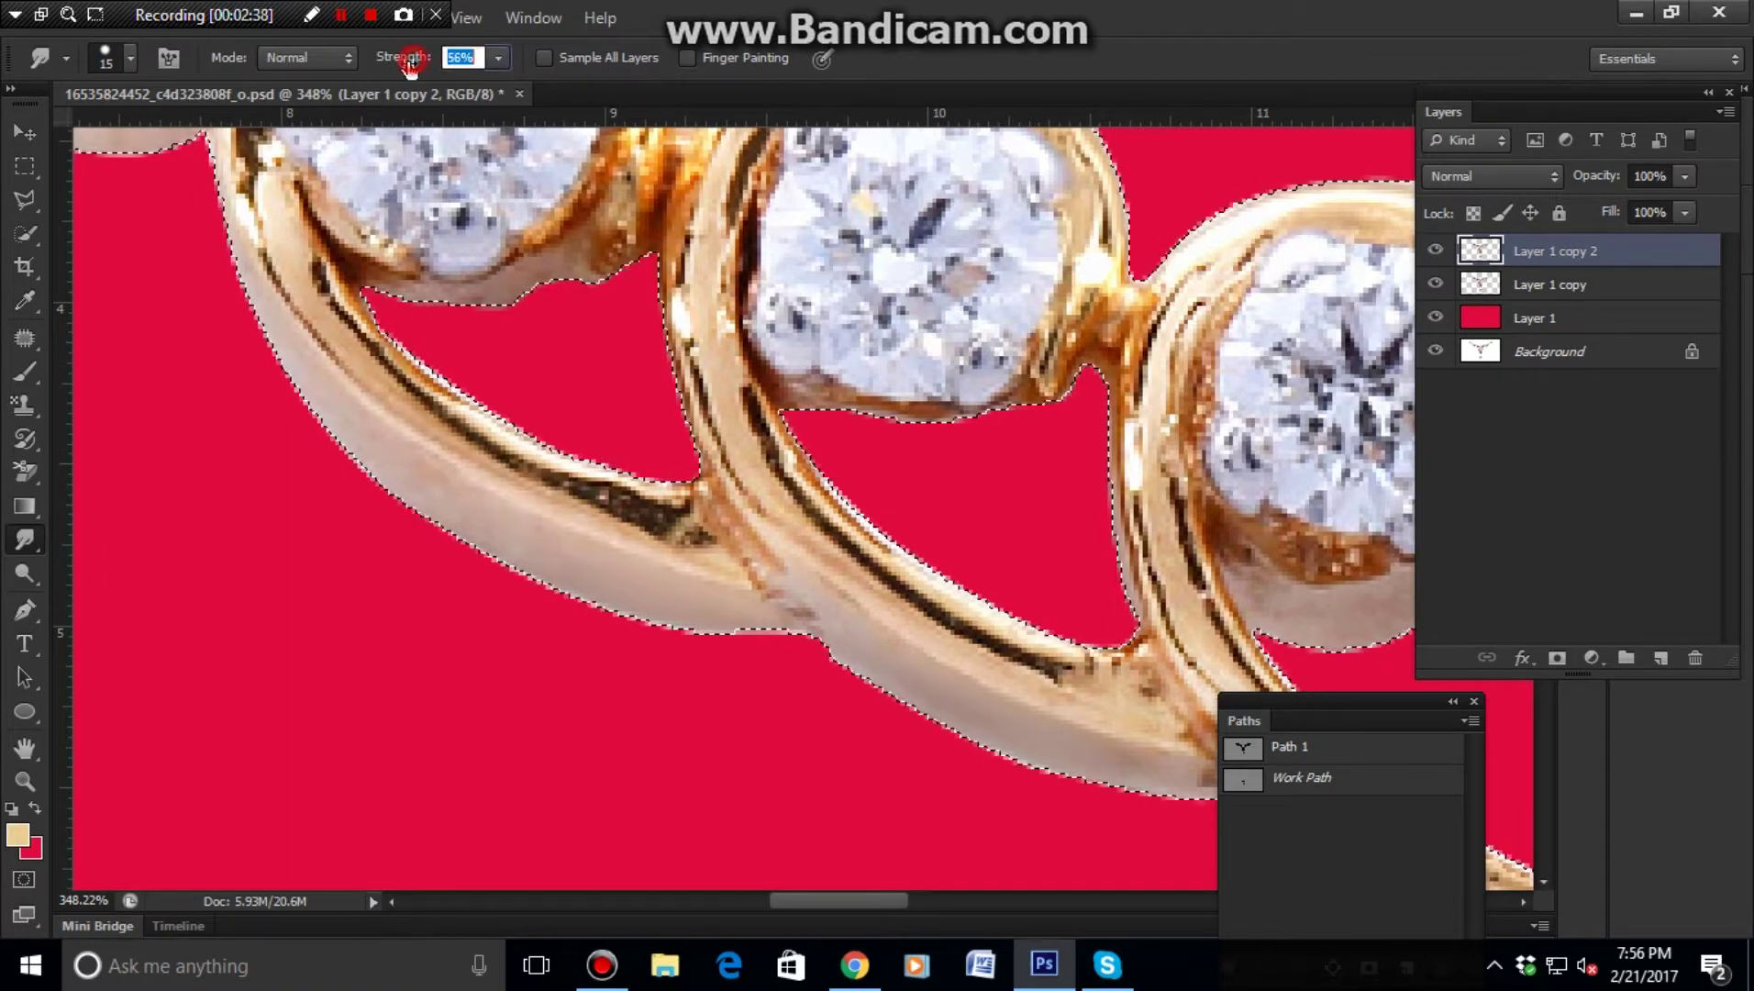
mouse_move(351, 360)
mouse_down()
mouse_move(685, 541)
mouse_move(336, 335)
mouse_move(286, 274)
mouse_up()
key(ctrl+z)
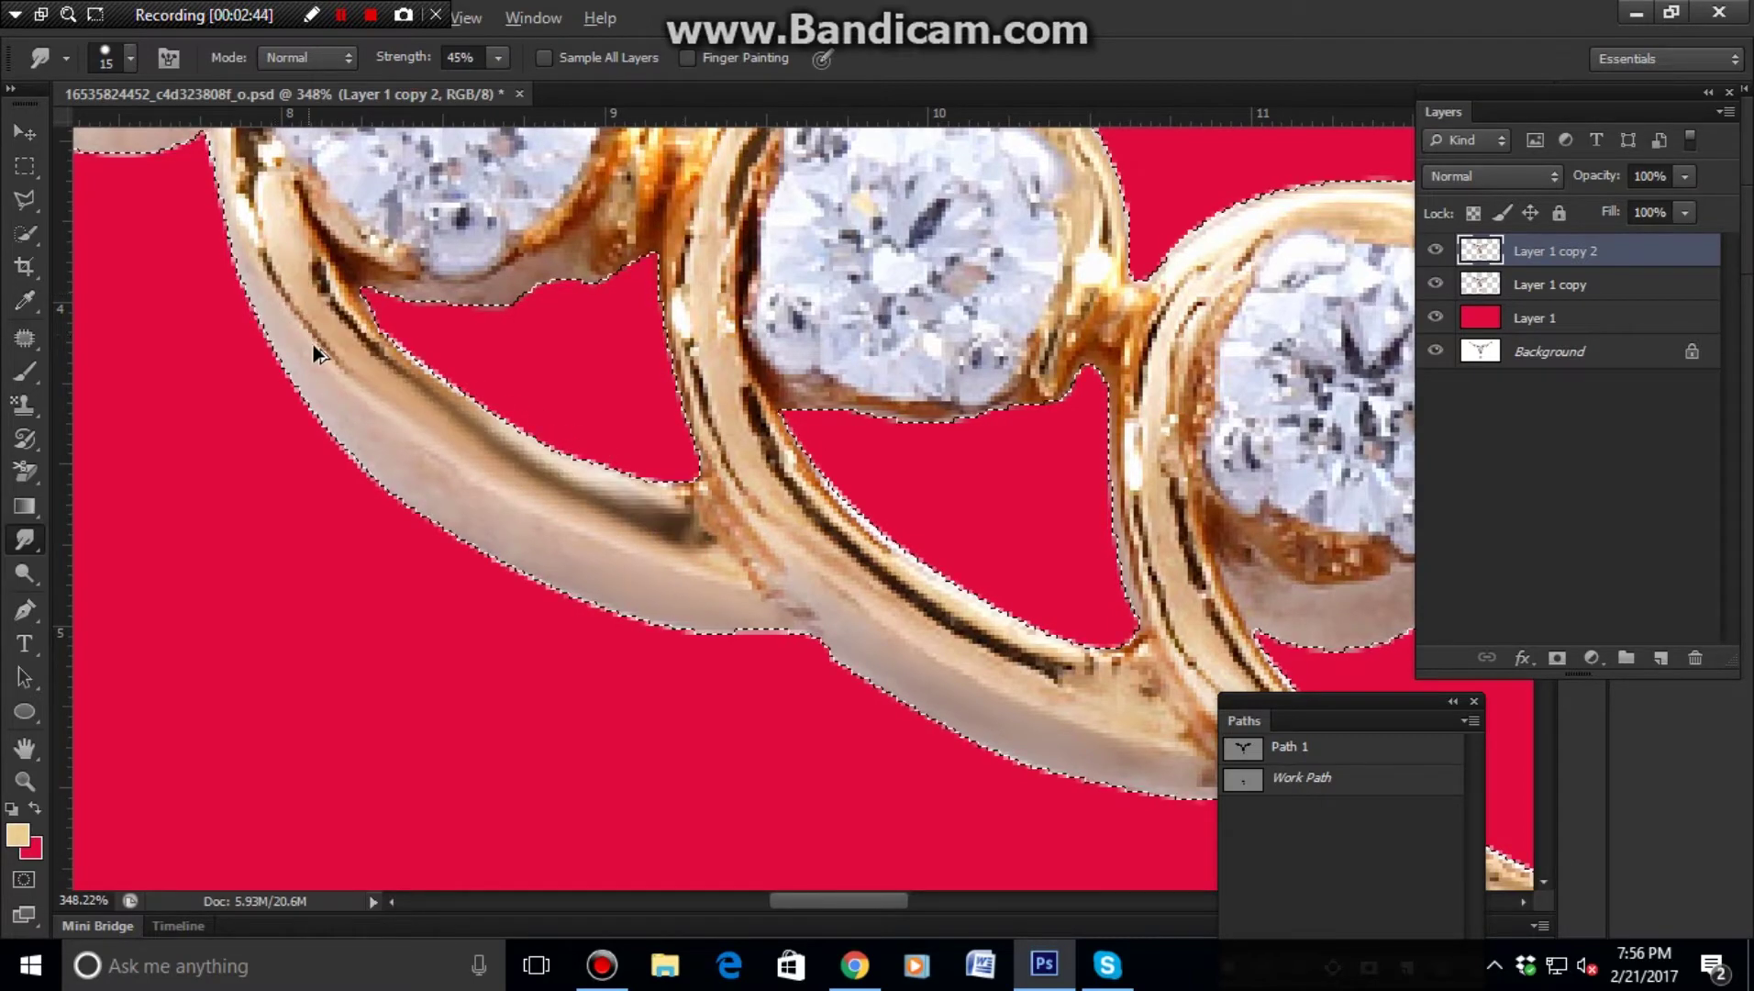
drag(438, 447, 568, 553)
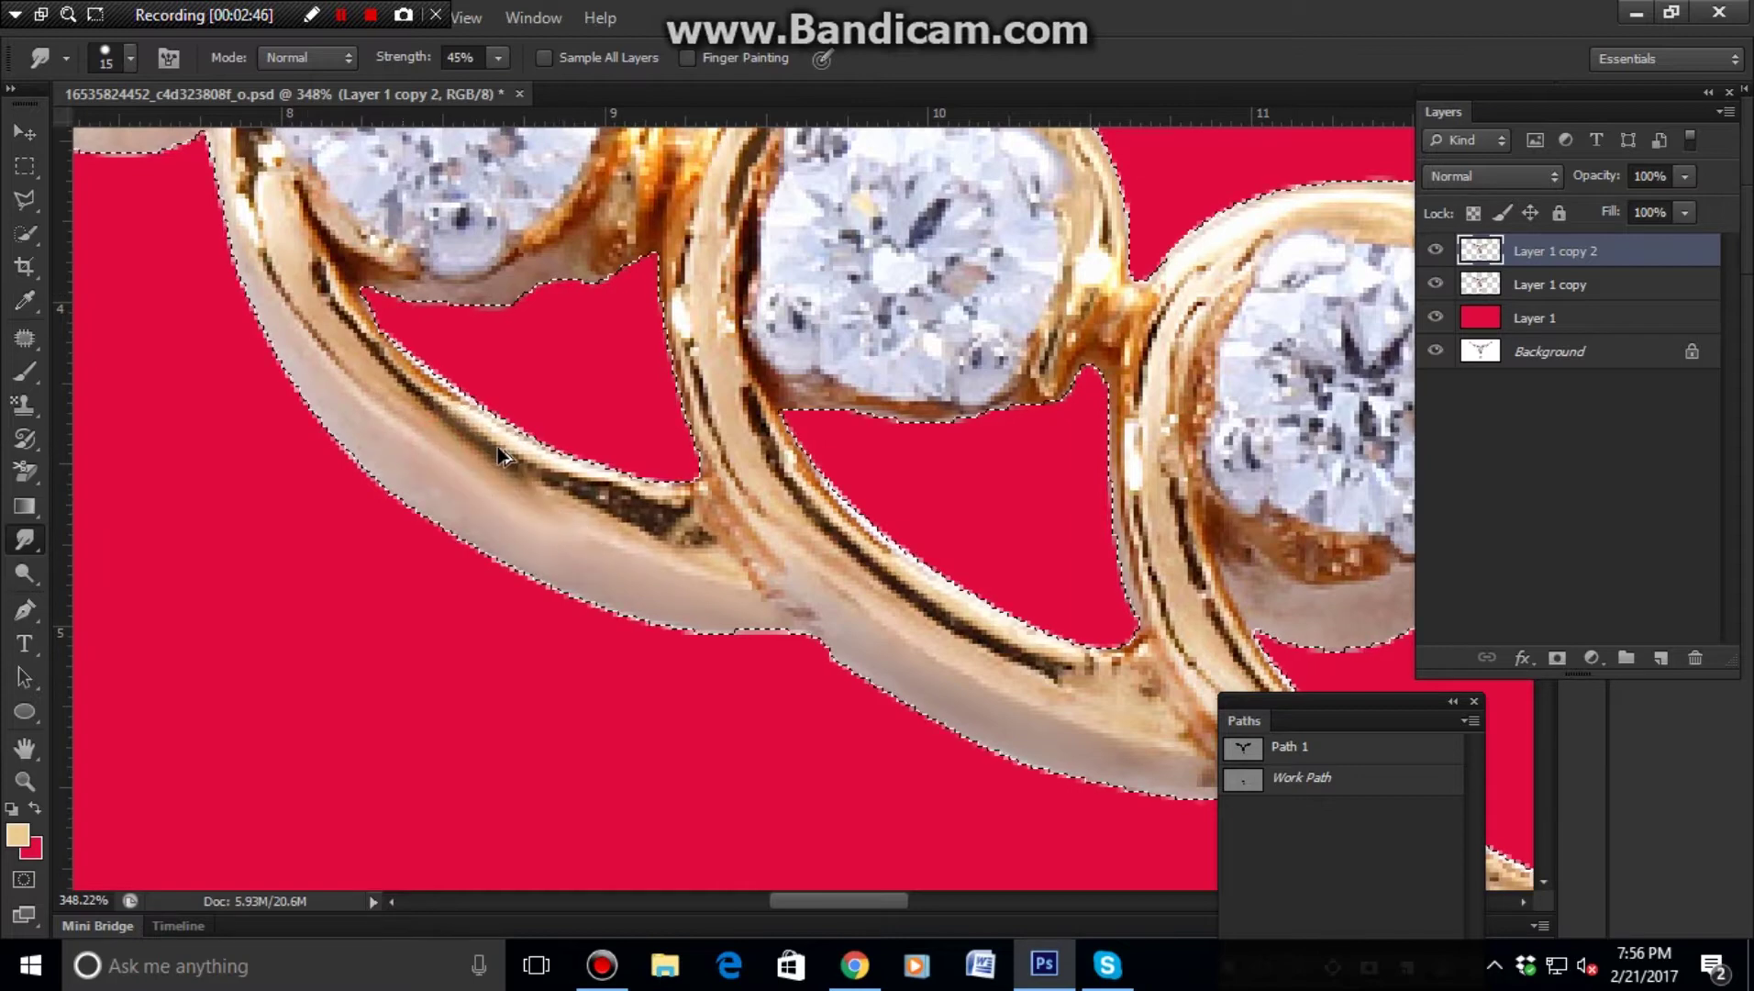
drag(502, 454, 695, 529)
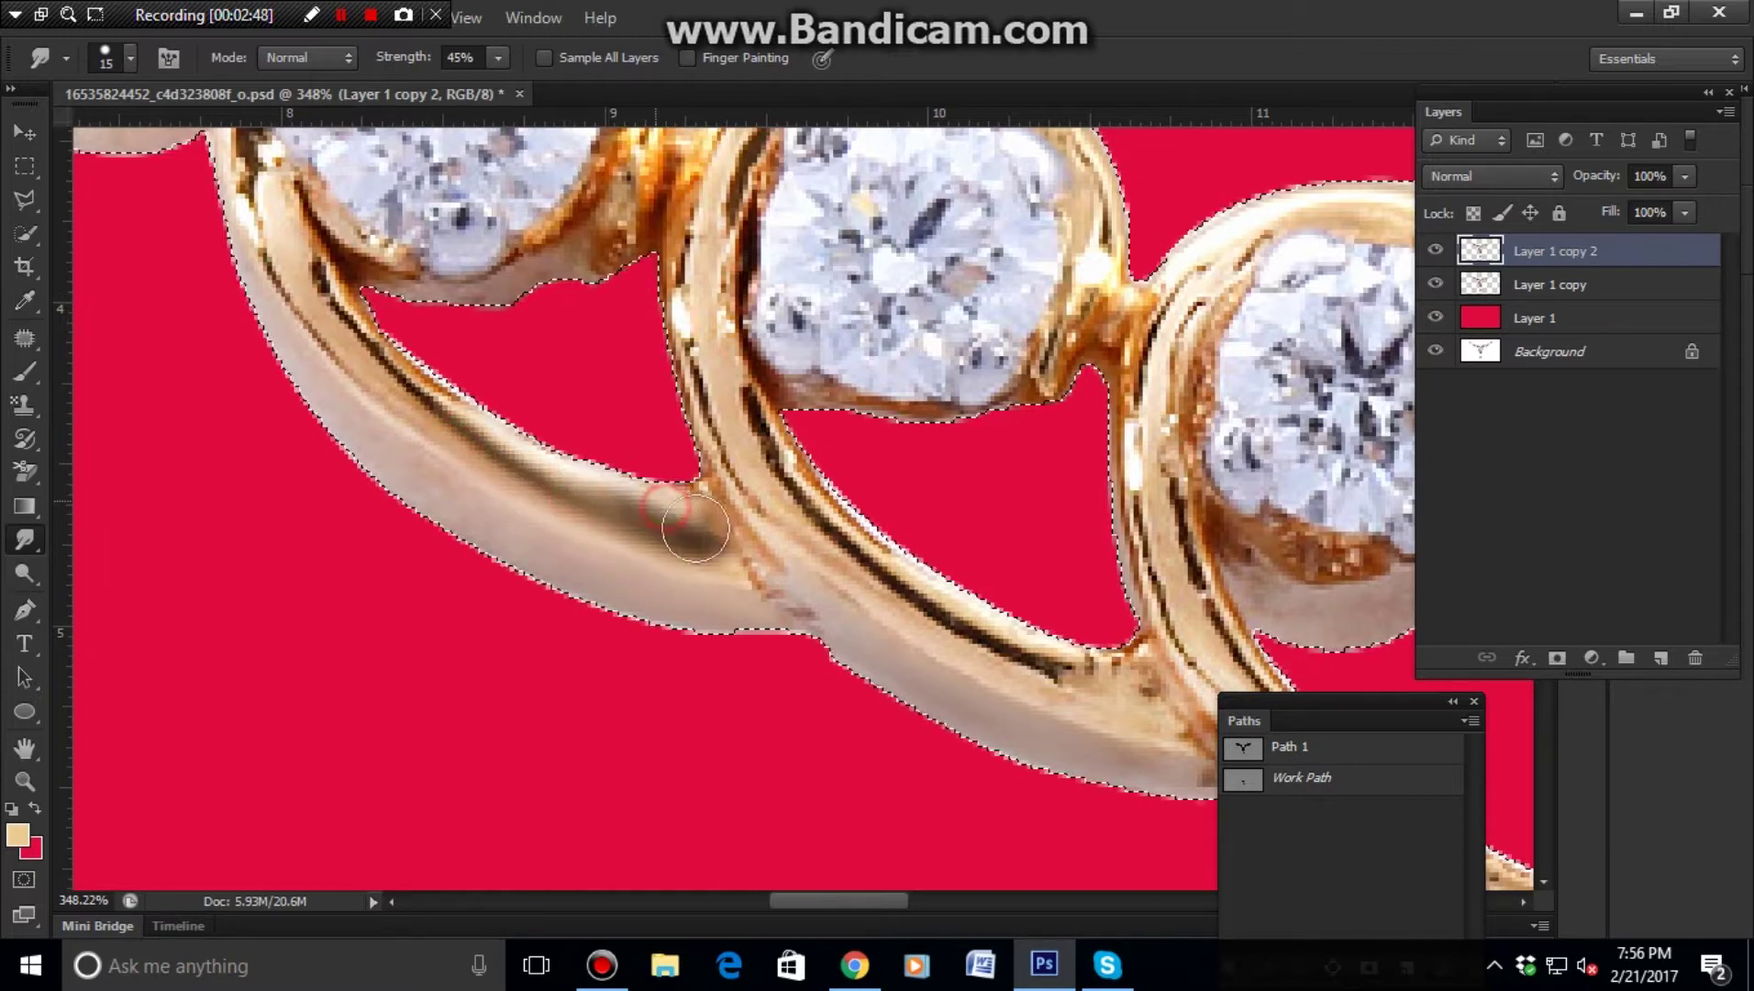
drag(477, 413, 289, 211)
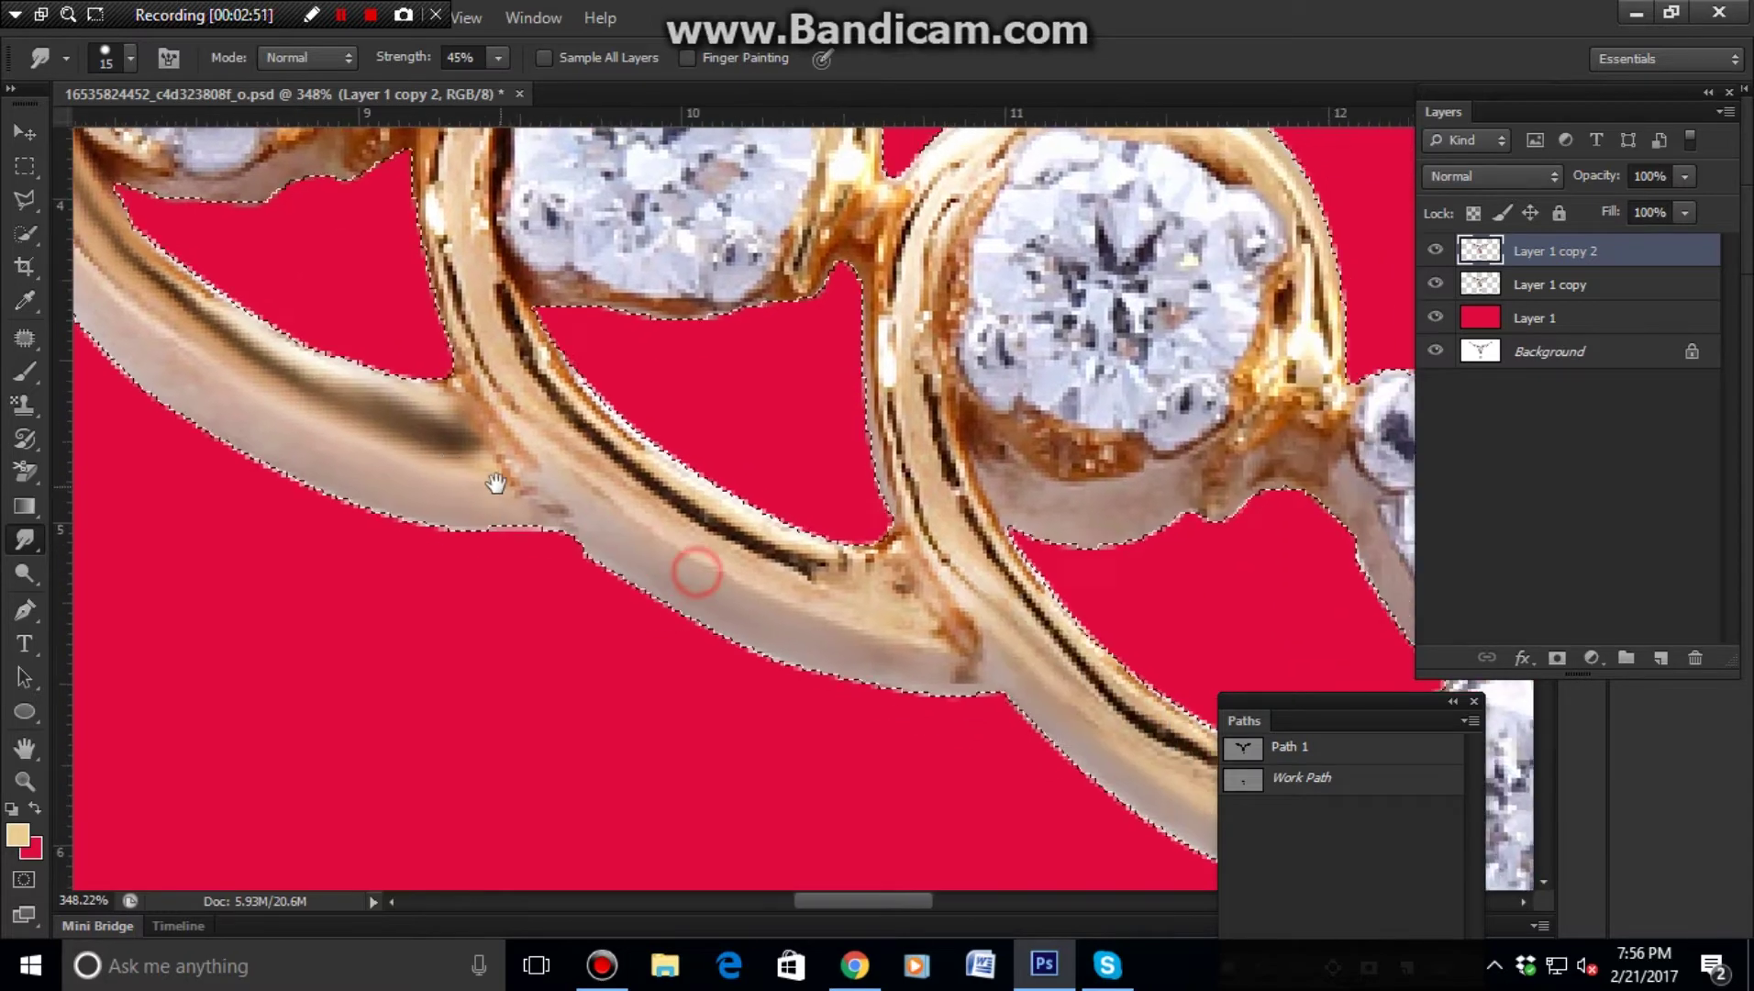
- Smooth the dark streak where the bands join and the upper band's inner edge
drag(822, 615, 697, 575)
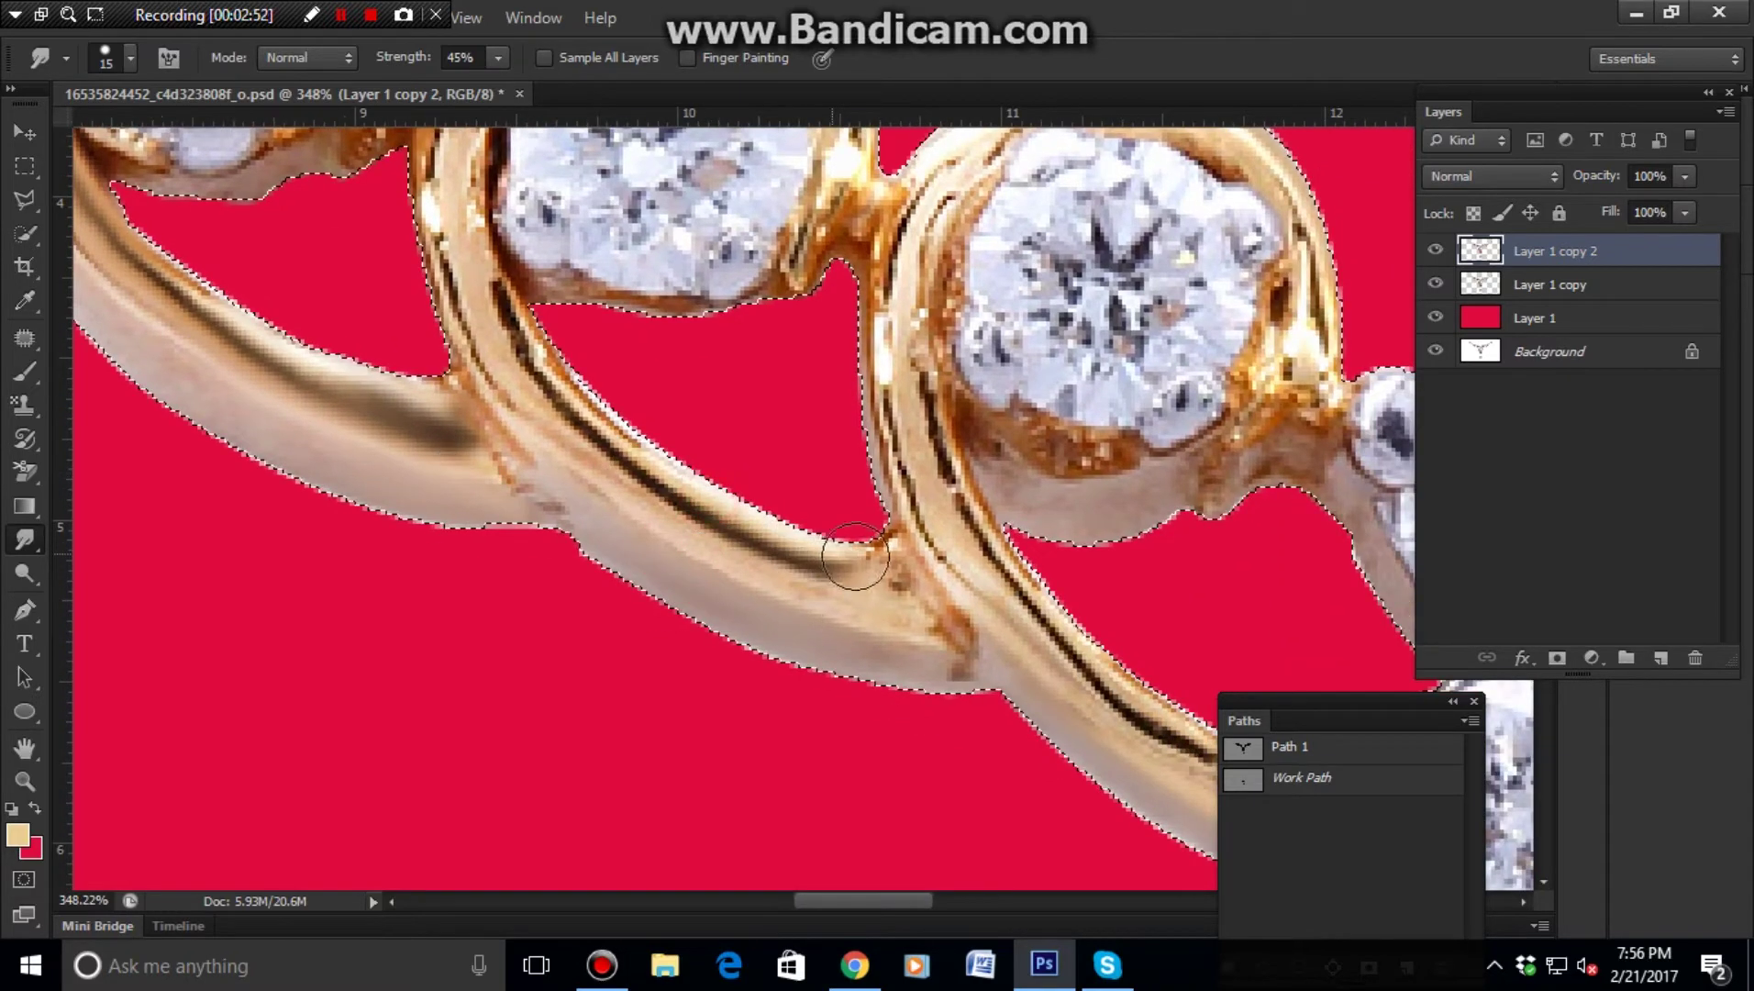
drag(855, 556, 920, 587)
drag(555, 404, 471, 303)
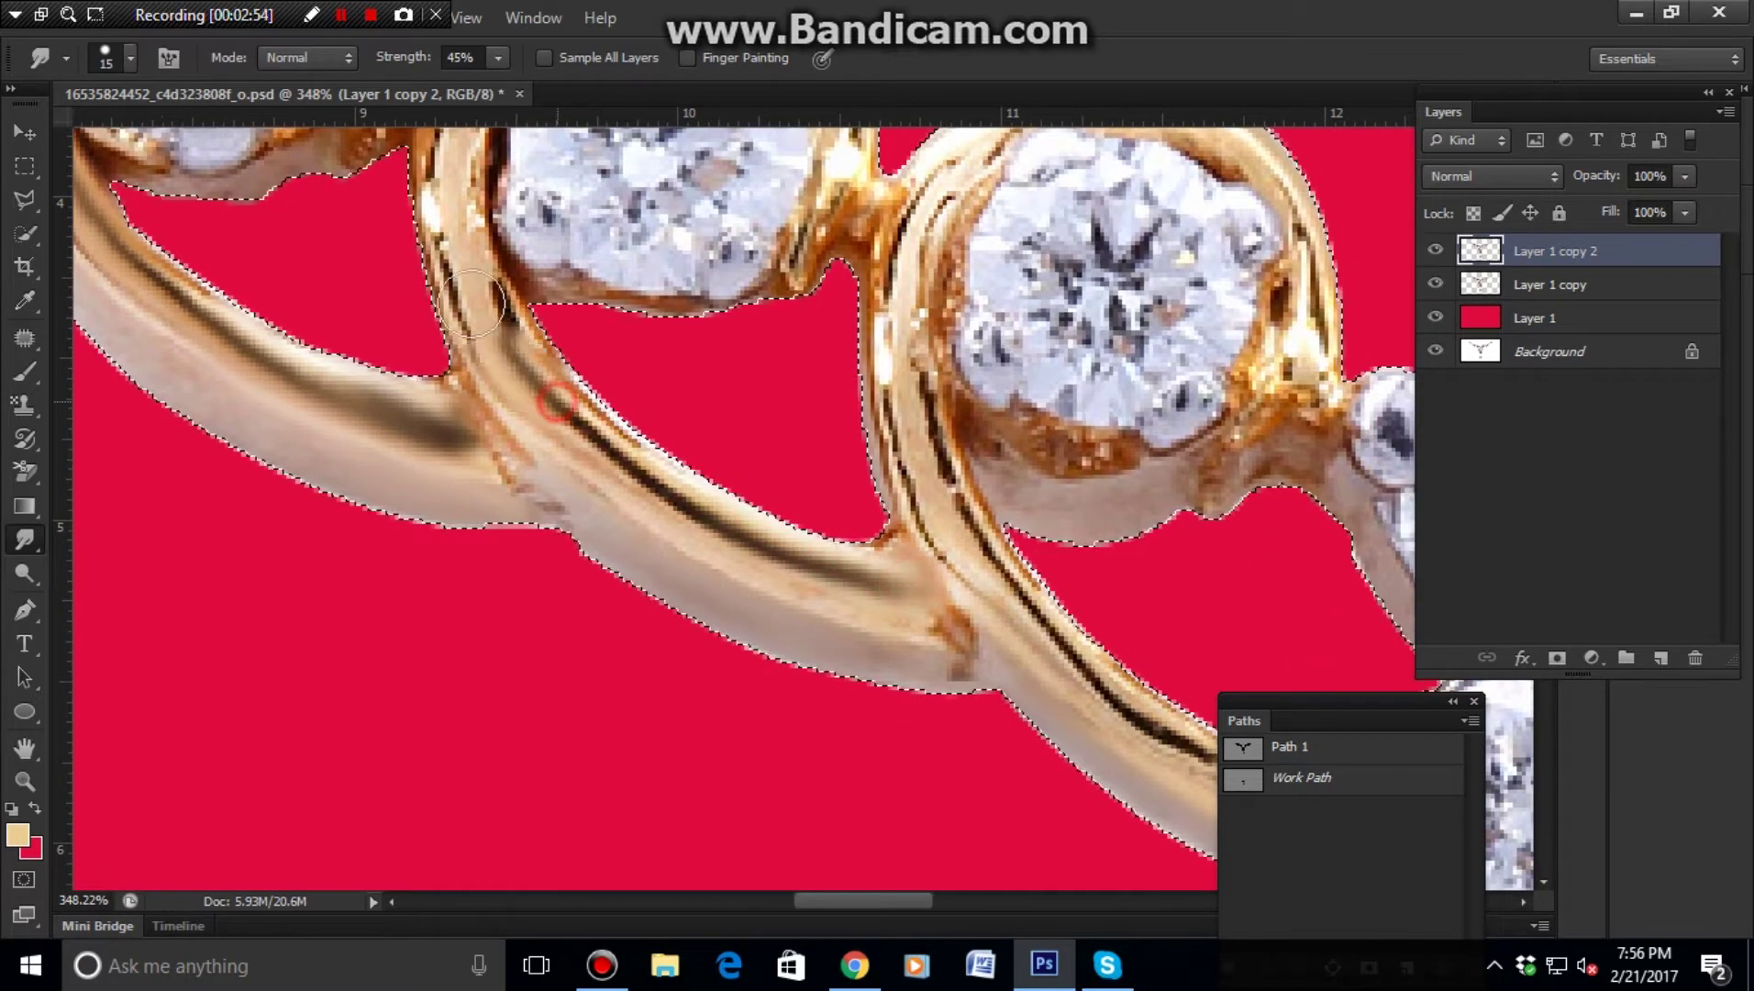
drag(451, 203, 541, 440)
mouse_move(642, 482)
mouse_down()
mouse_move(565, 479)
mouse_move(463, 376)
mouse_move(450, 391)
mouse_move(399, 313)
mouse_move(352, 478)
mouse_move(431, 514)
mouse_up()
click(565, 478)
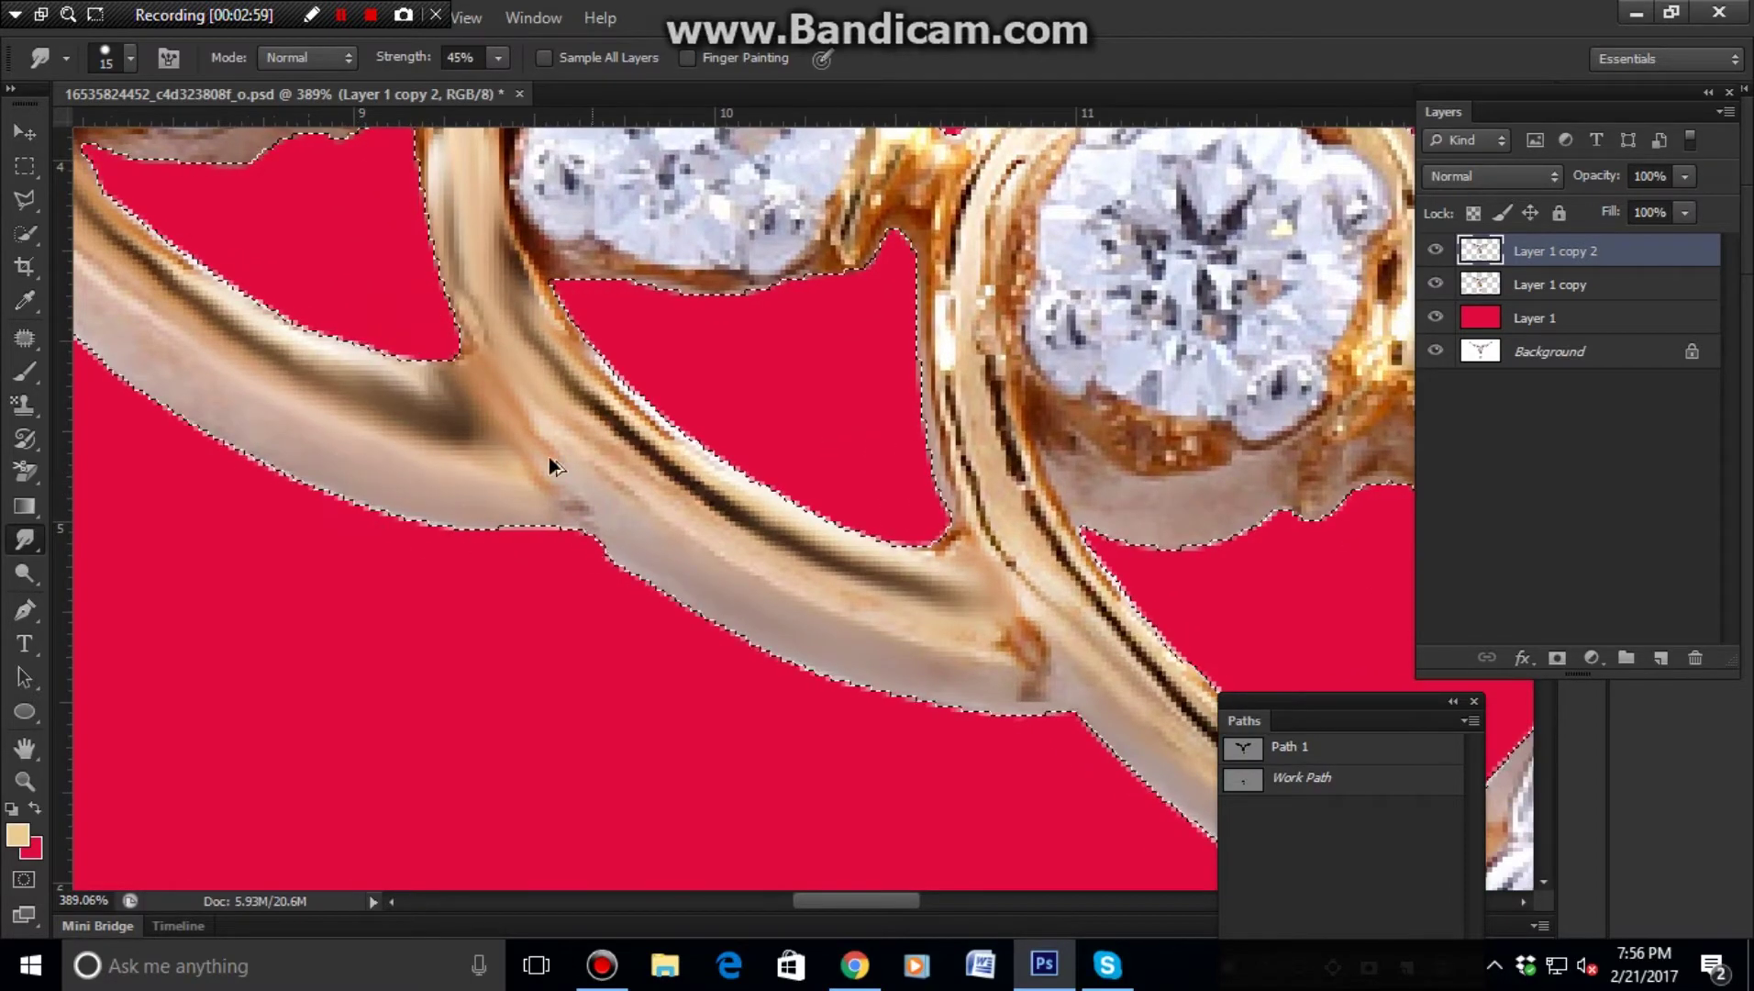
mouse_move(549, 457)
mouse_down()
mouse_move(489, 442)
mouse_move(529, 419)
mouse_move(627, 474)
mouse_up()
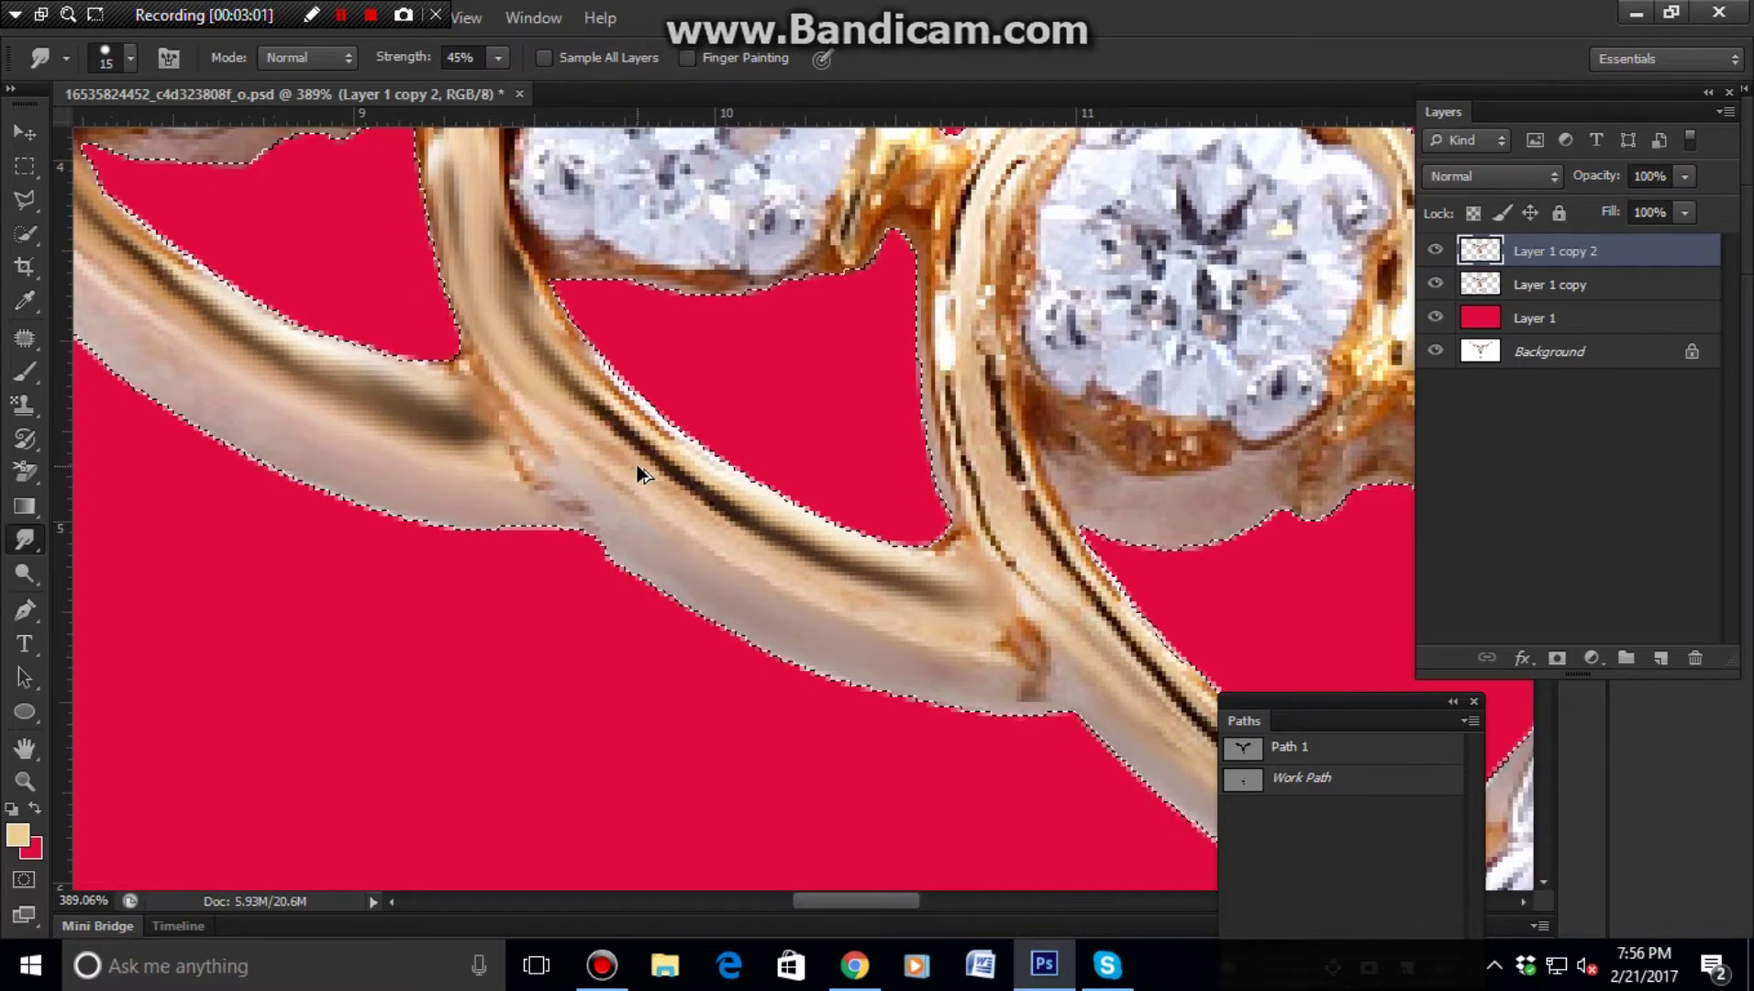
scroll(636, 462, down, 2)
scroll(599, 399, down, 3)
- Move right along the necklace and smooth the gold curl beside the flower
scroll(952, 524, up, 3)
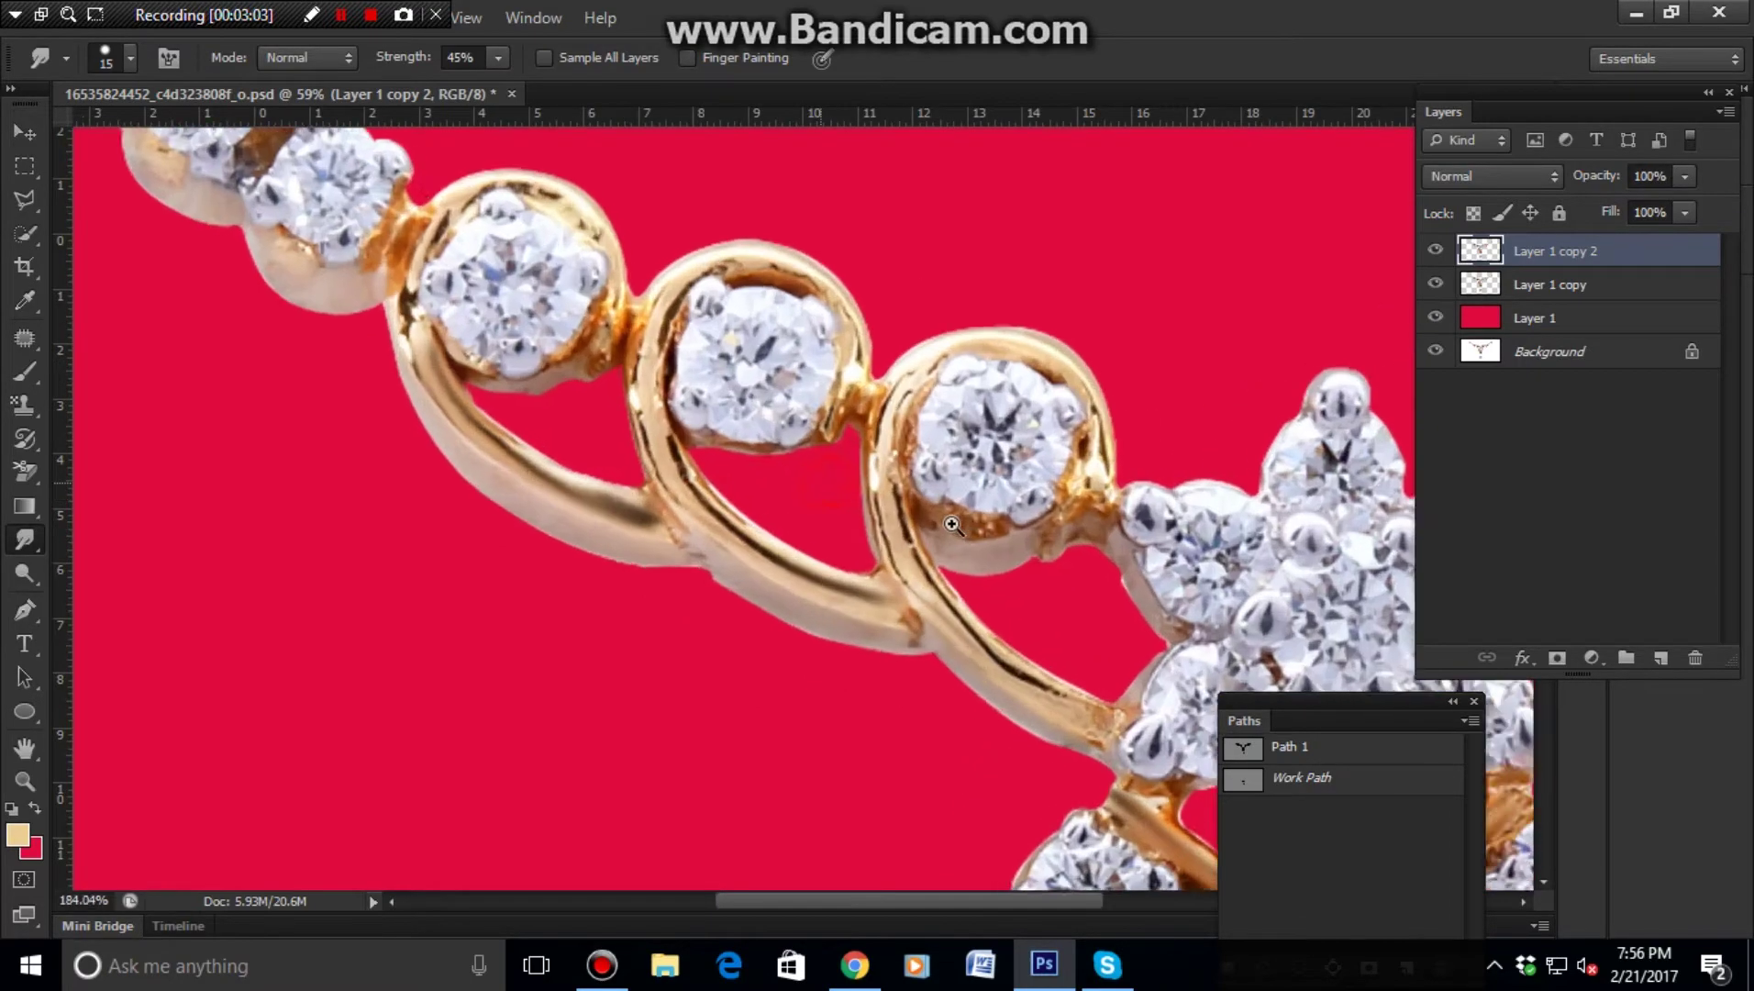
scroll(952, 524, right, 5)
scroll(871, 513, right, 5)
scroll(798, 500, up, 1)
scroll(727, 487, up, 1)
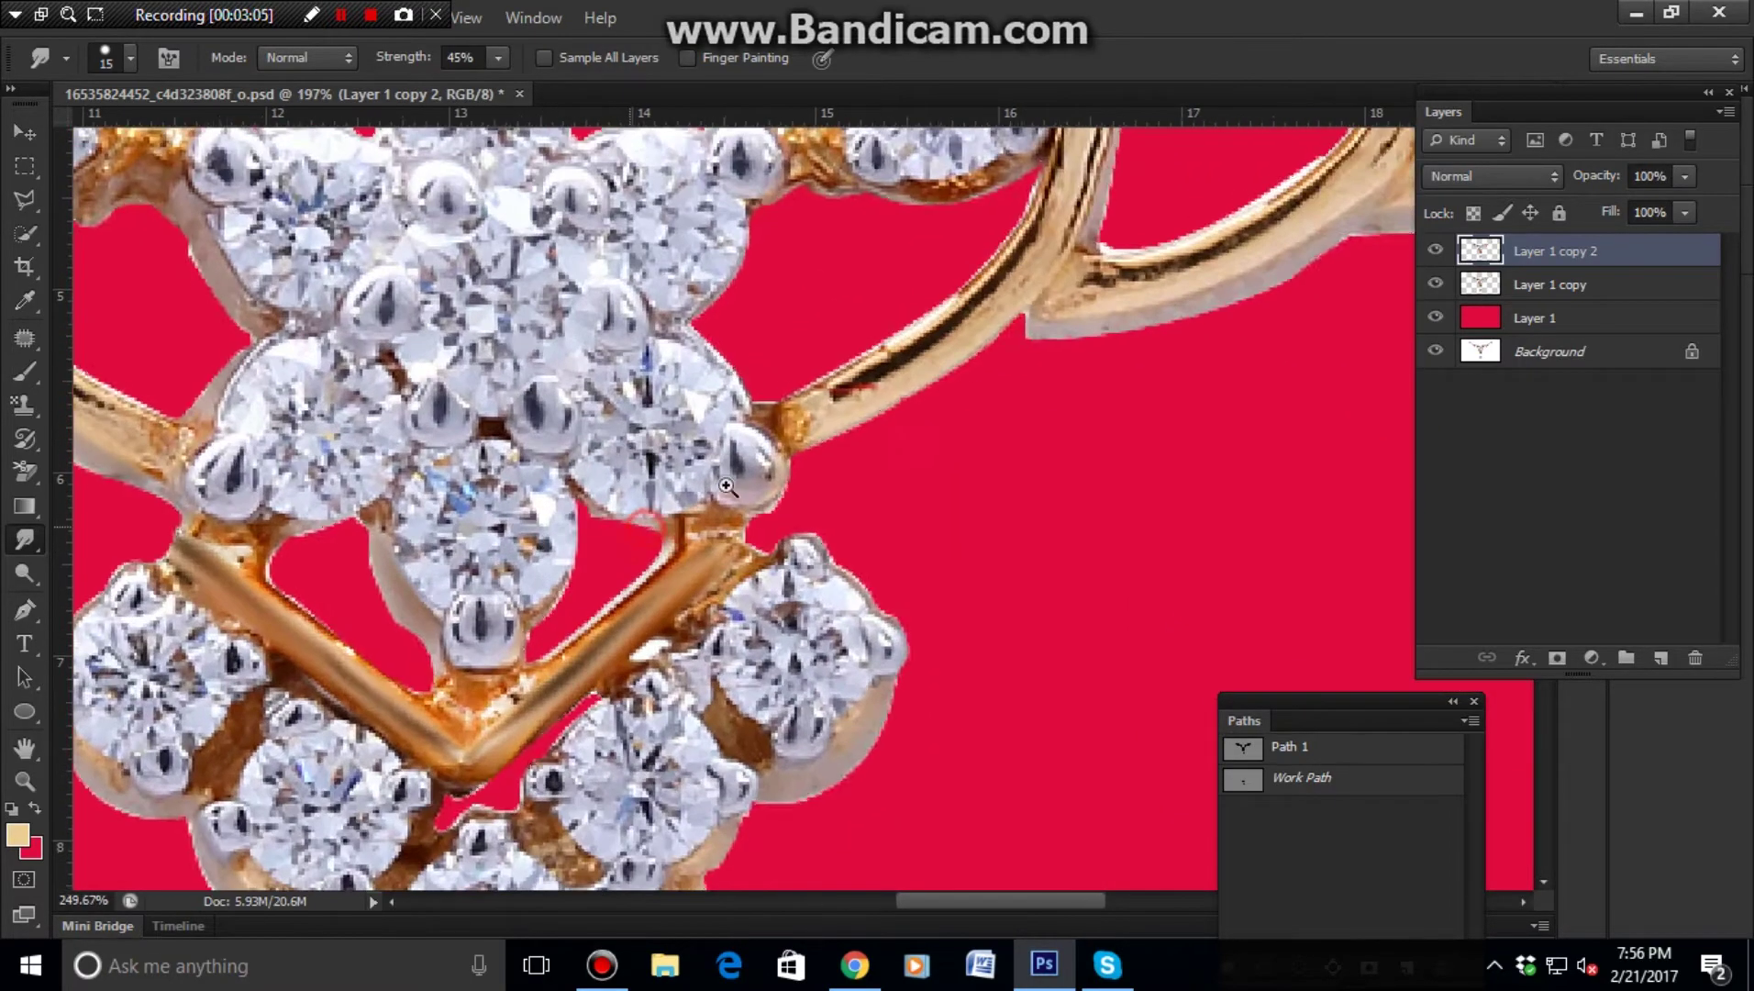
scroll(727, 487, up, 1)
scroll(727, 487, right, 3)
drag(564, 653, 731, 574)
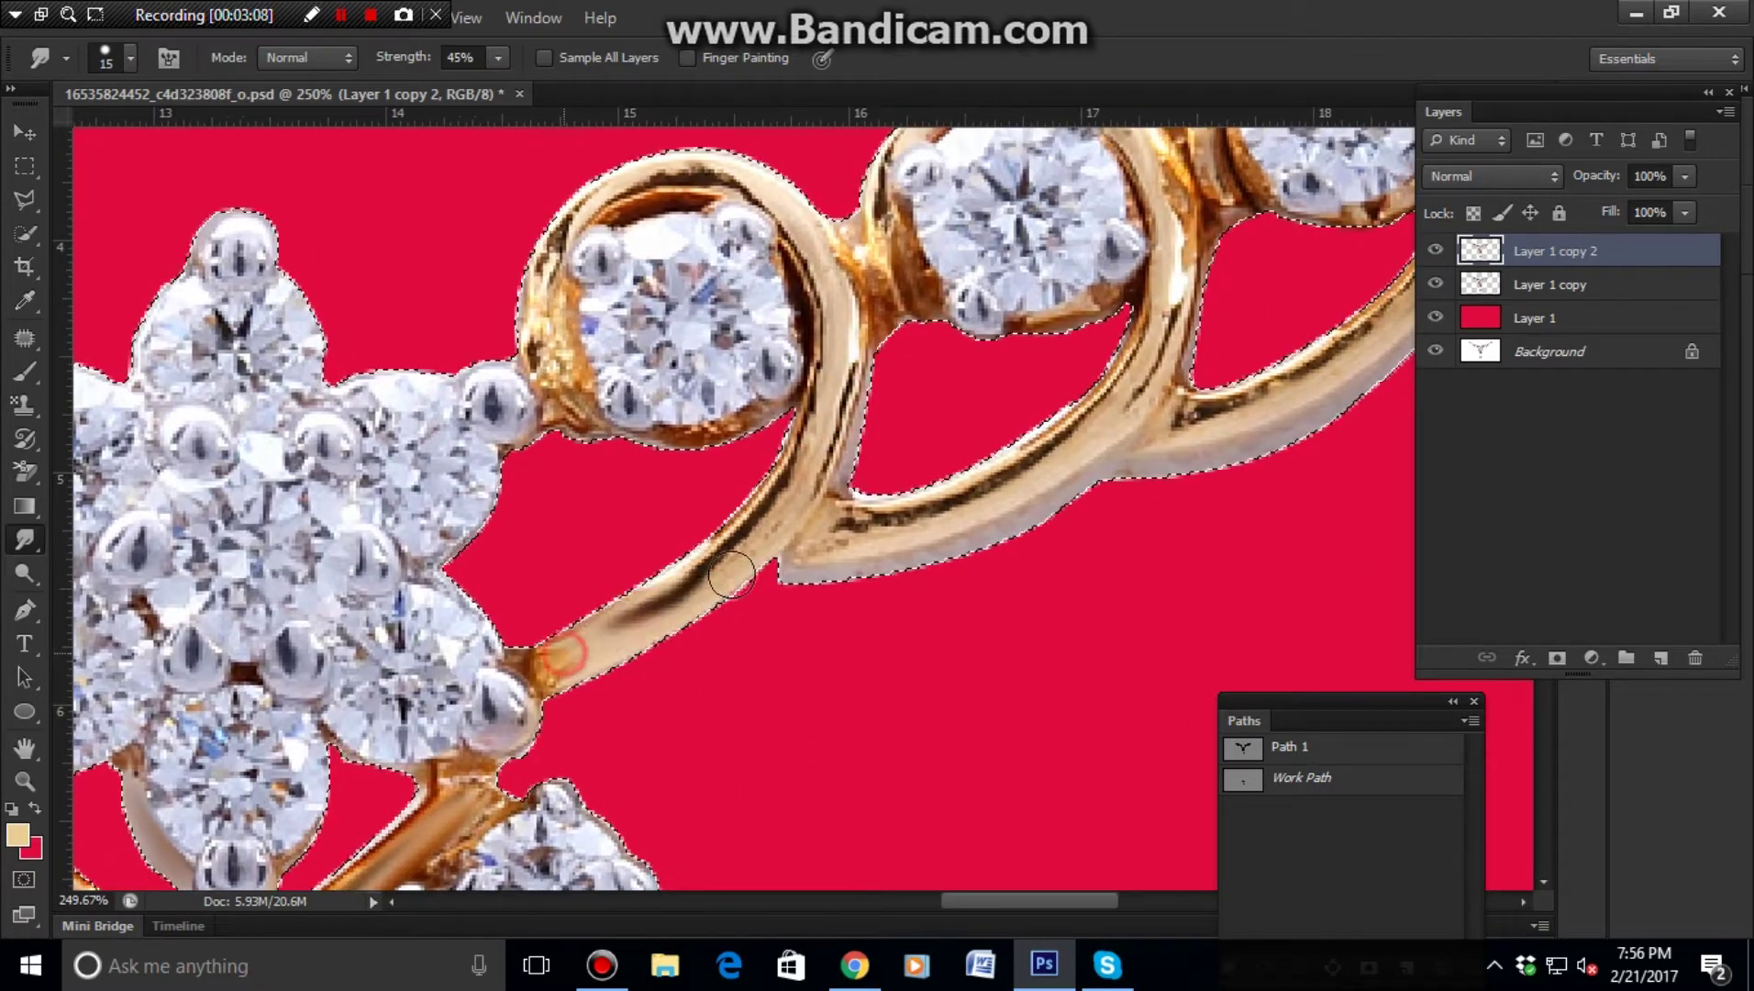
drag(632, 621, 712, 538)
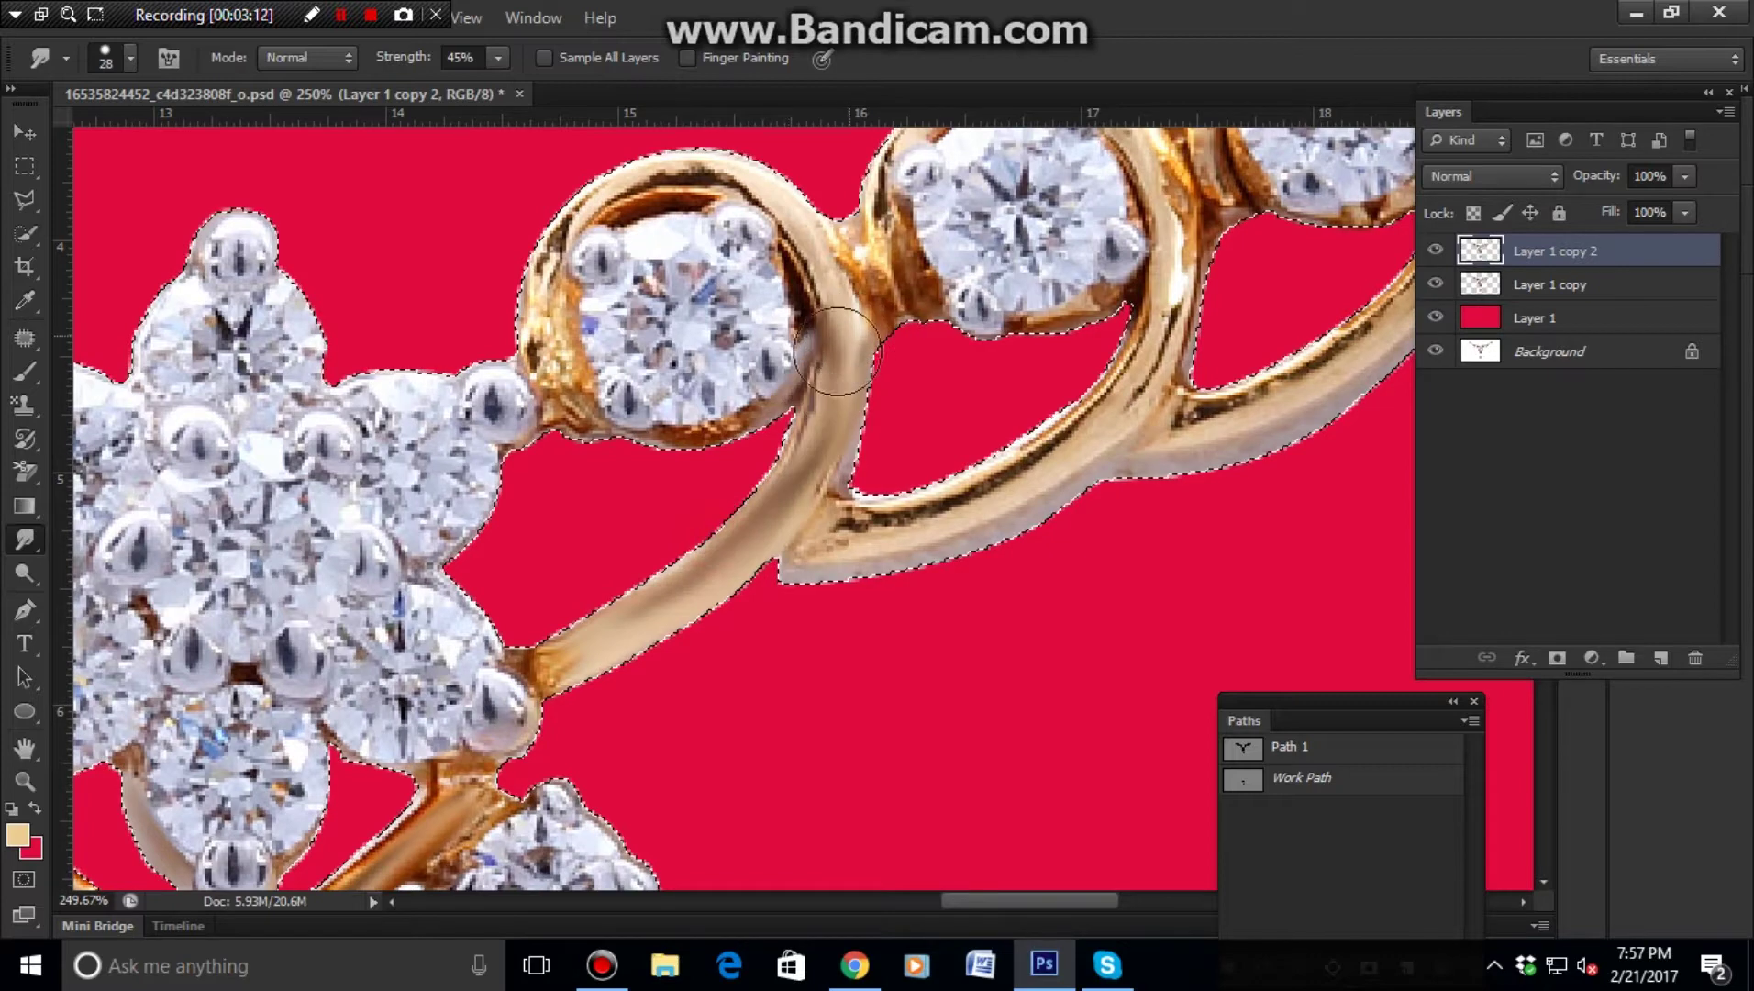
- Soften the dark stripe and darker edge of the gold band below the upper diamond
drag(809, 464, 828, 368)
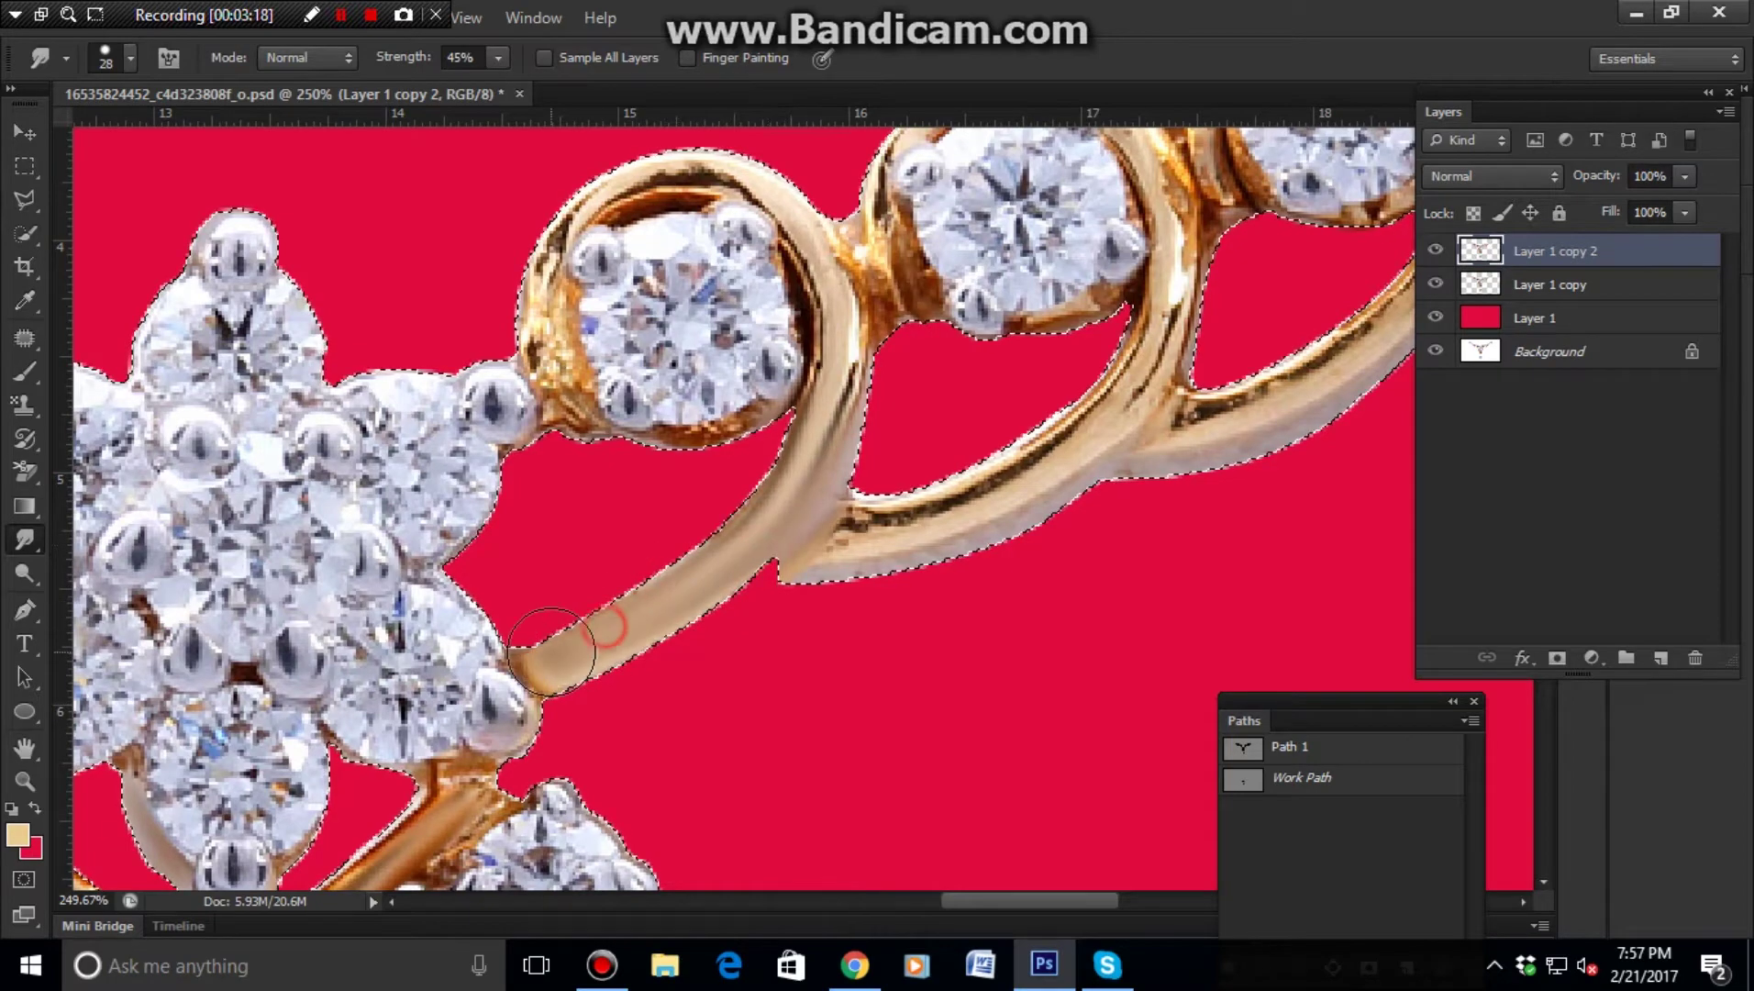
mouse_move(911, 529)
mouse_down()
mouse_move(959, 497)
mouse_move(262, 668)
mouse_up()
drag(678, 519, 638, 529)
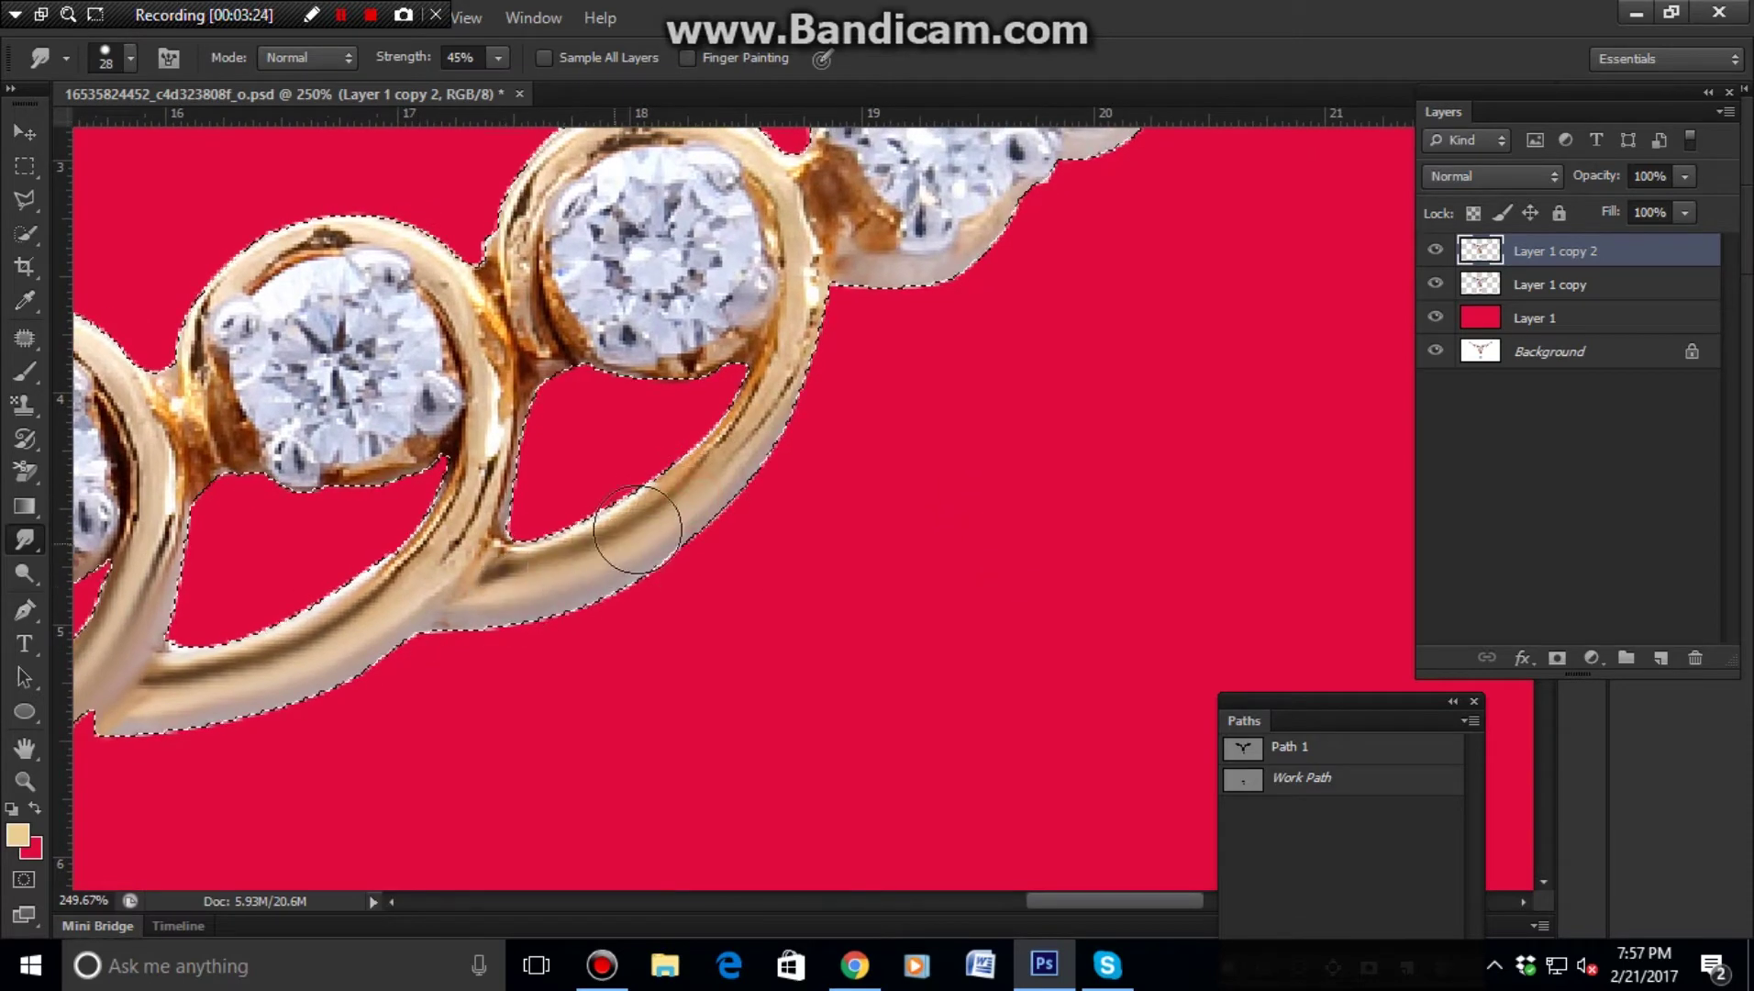
drag(515, 593, 756, 423)
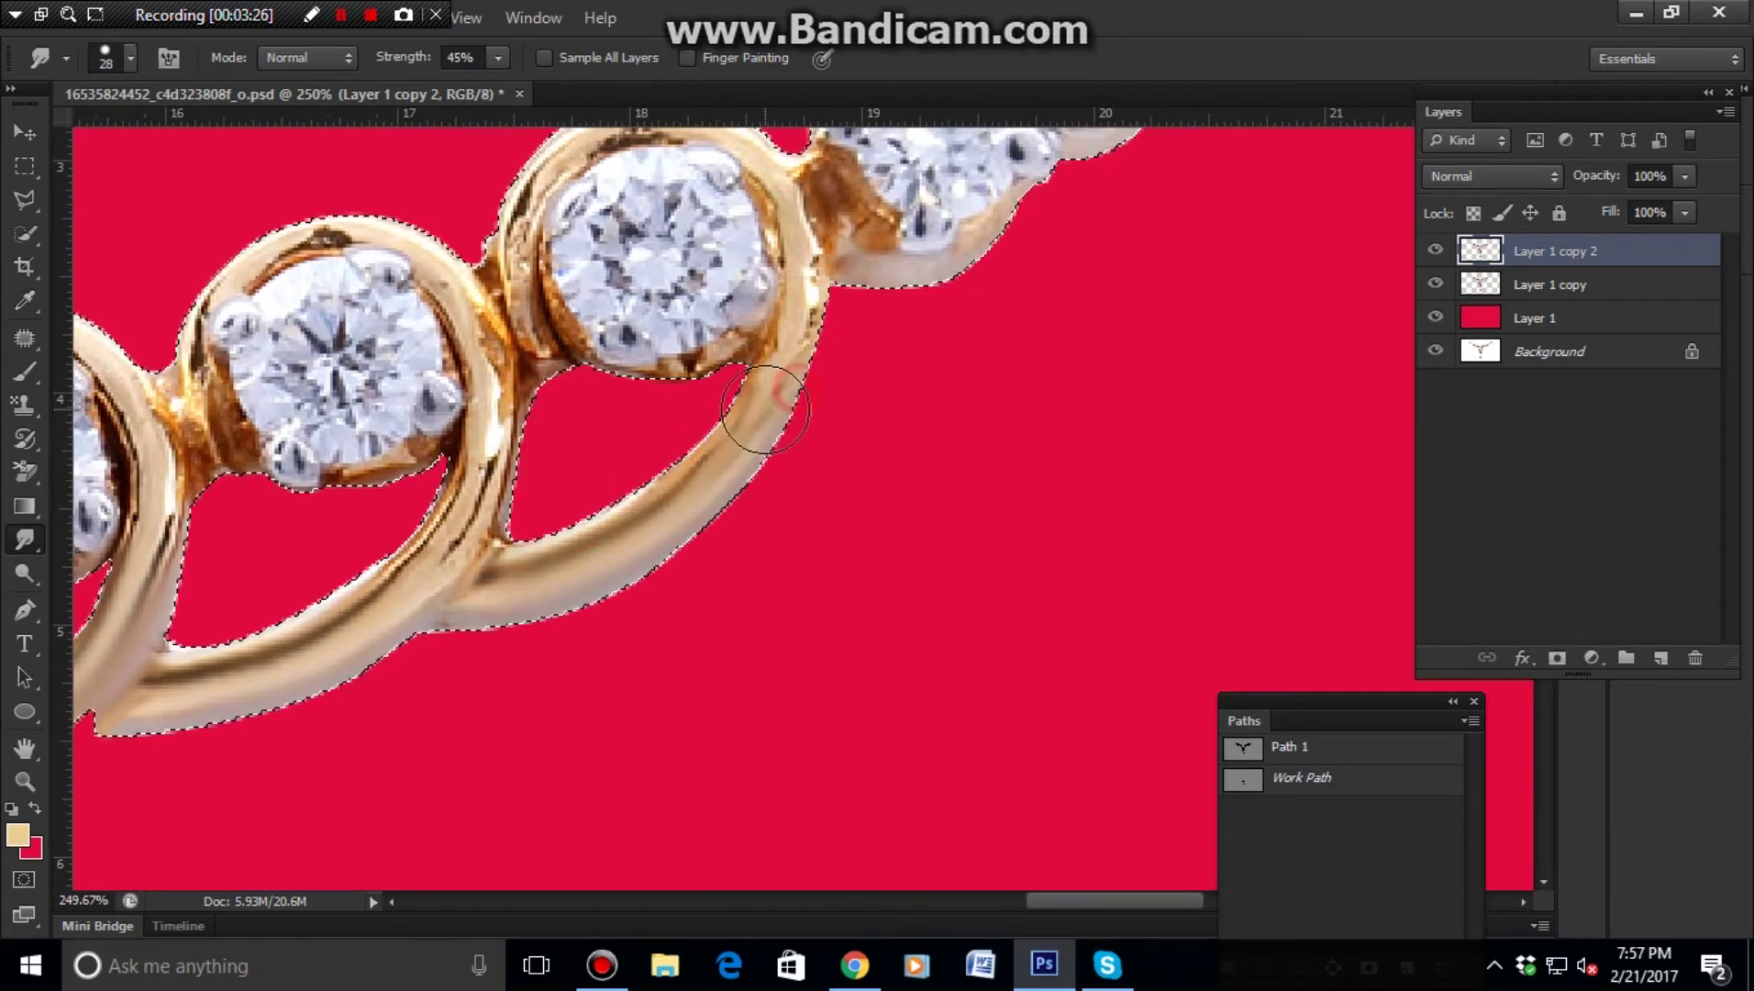
scroll(557, 390, down, 1)
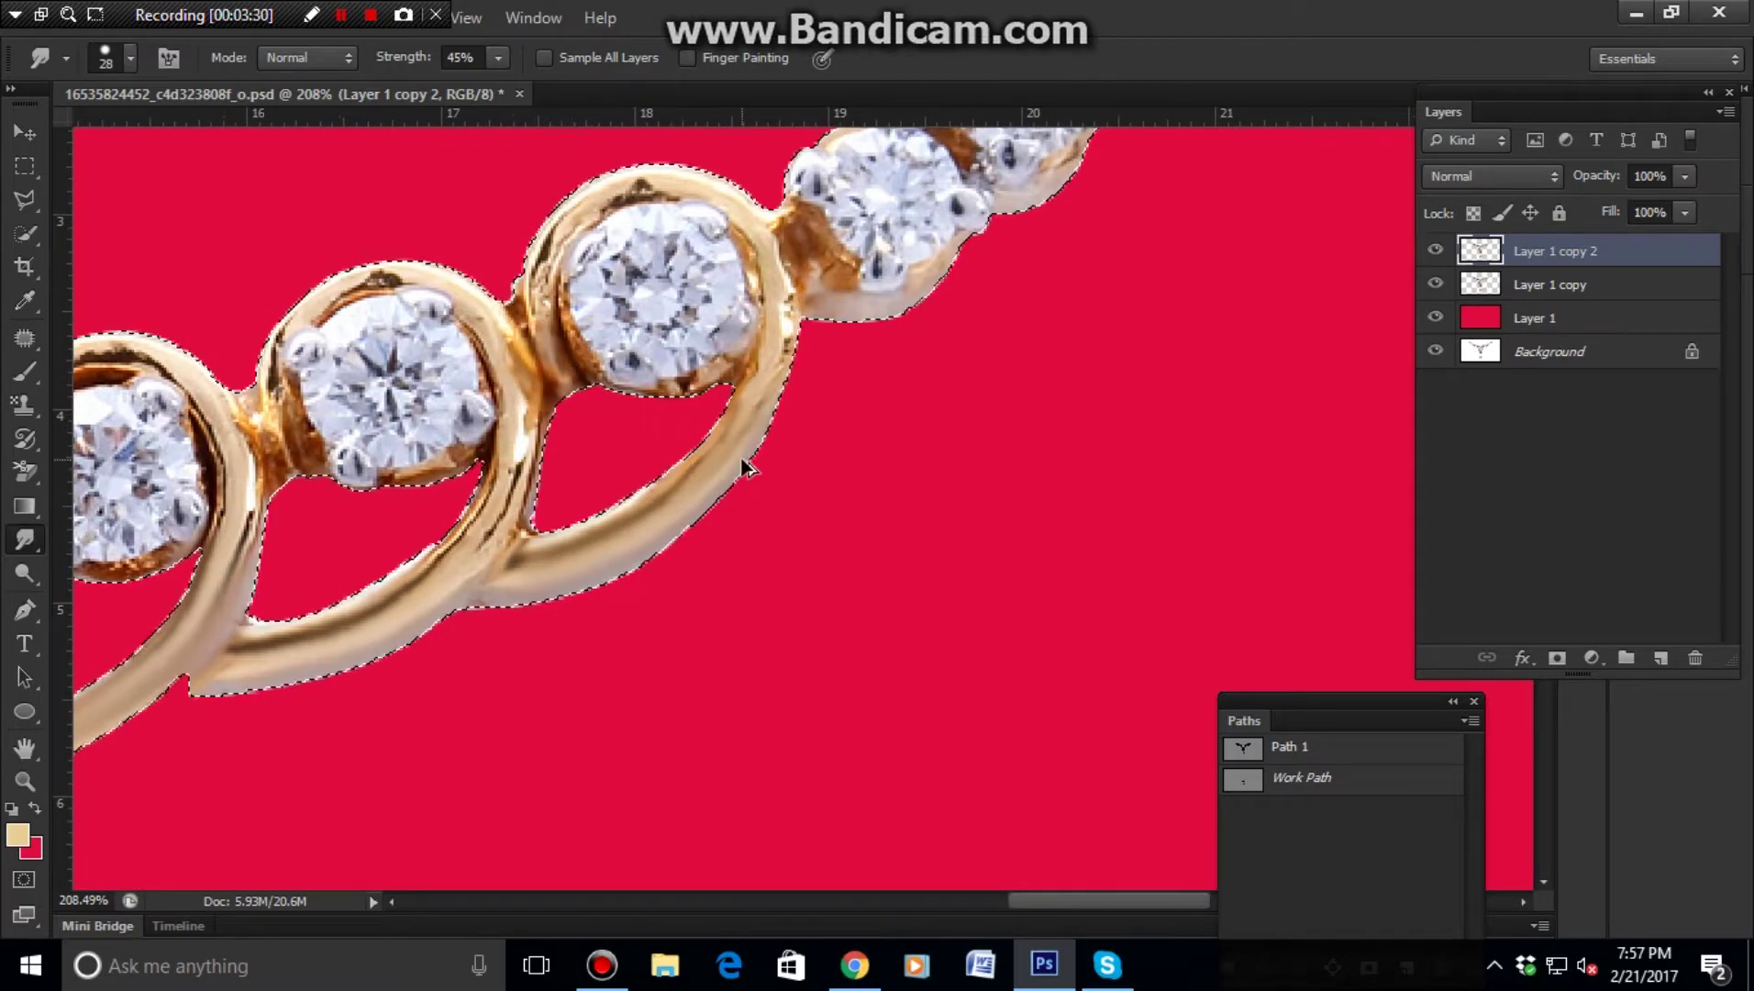
scroll(1029, 566, down, 10)
scroll(879, 522, up, 14)
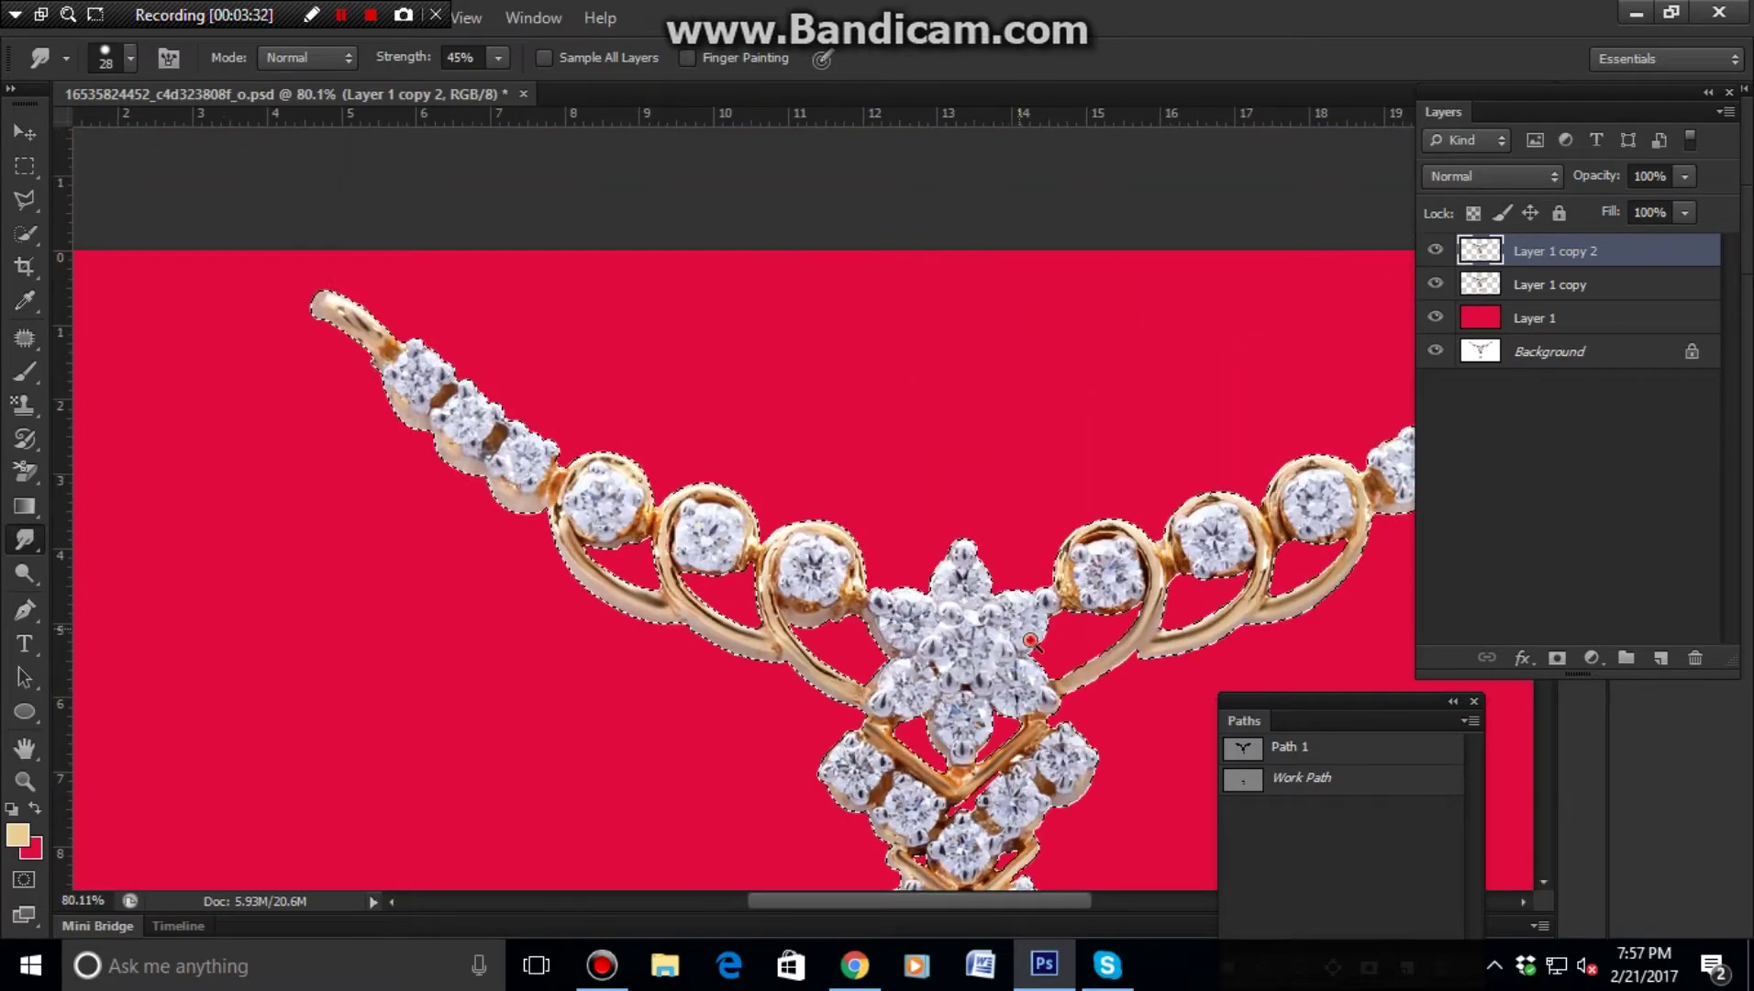
scroll(759, 369, up, 1)
scroll(780, 431, down, 2)
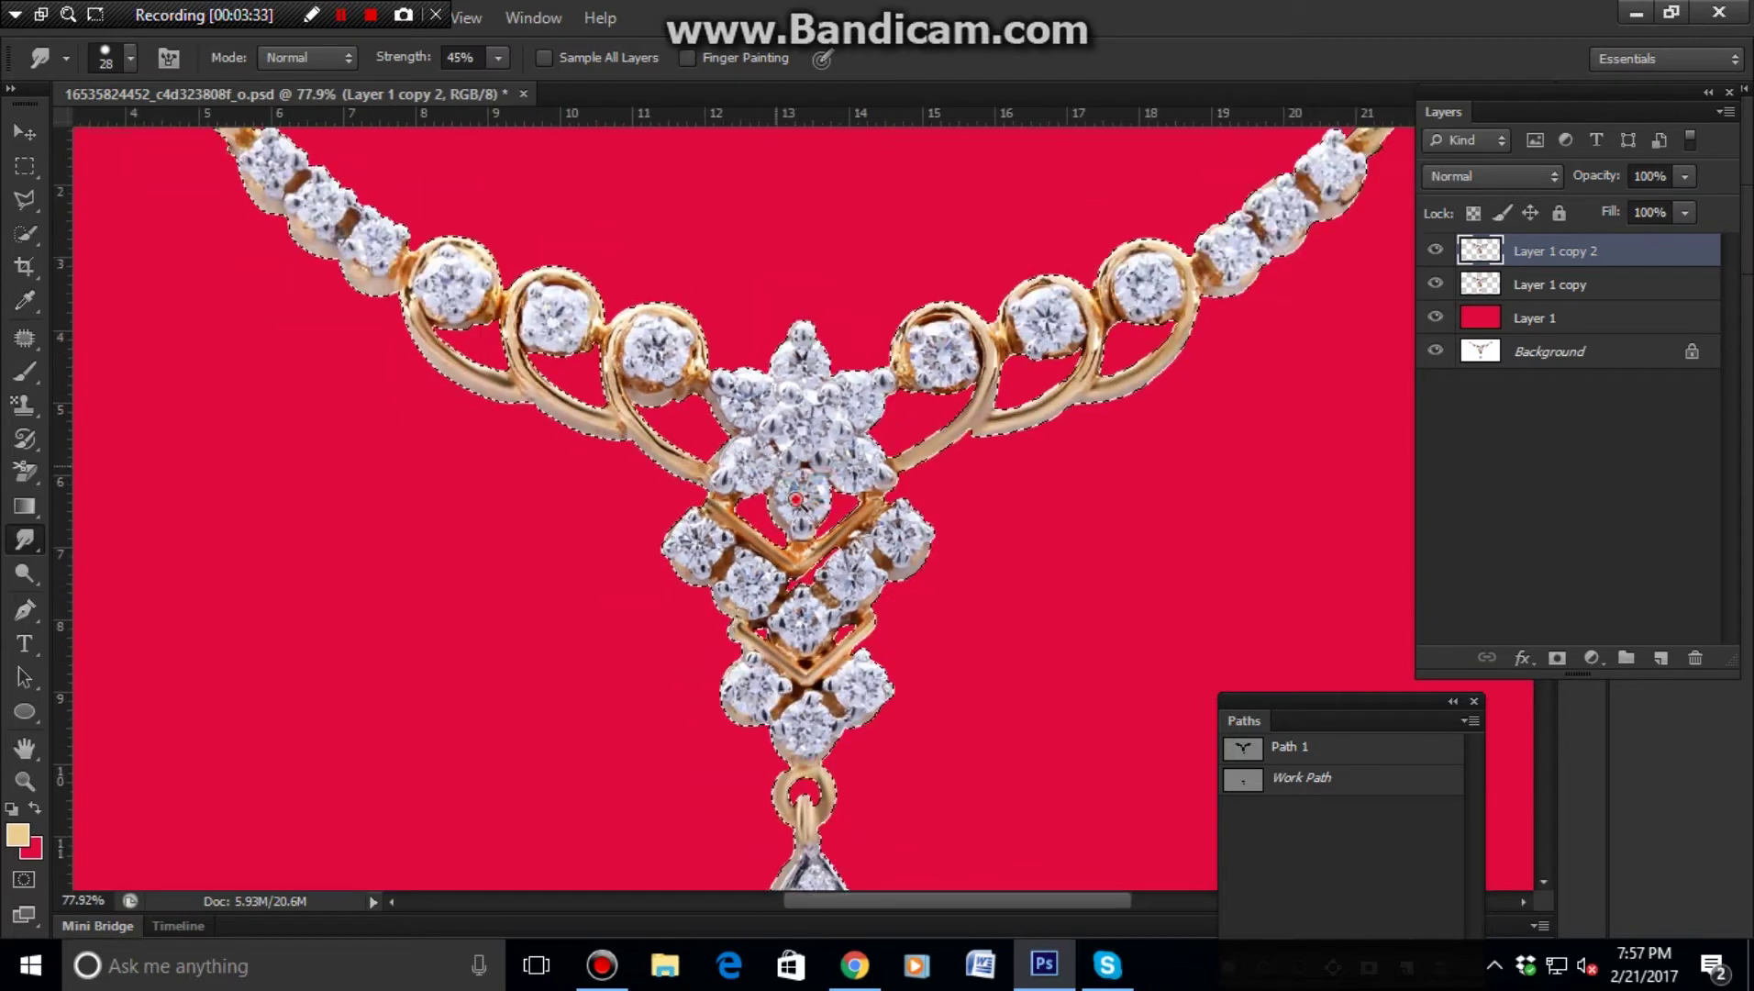
scroll(803, 504, up, 1)
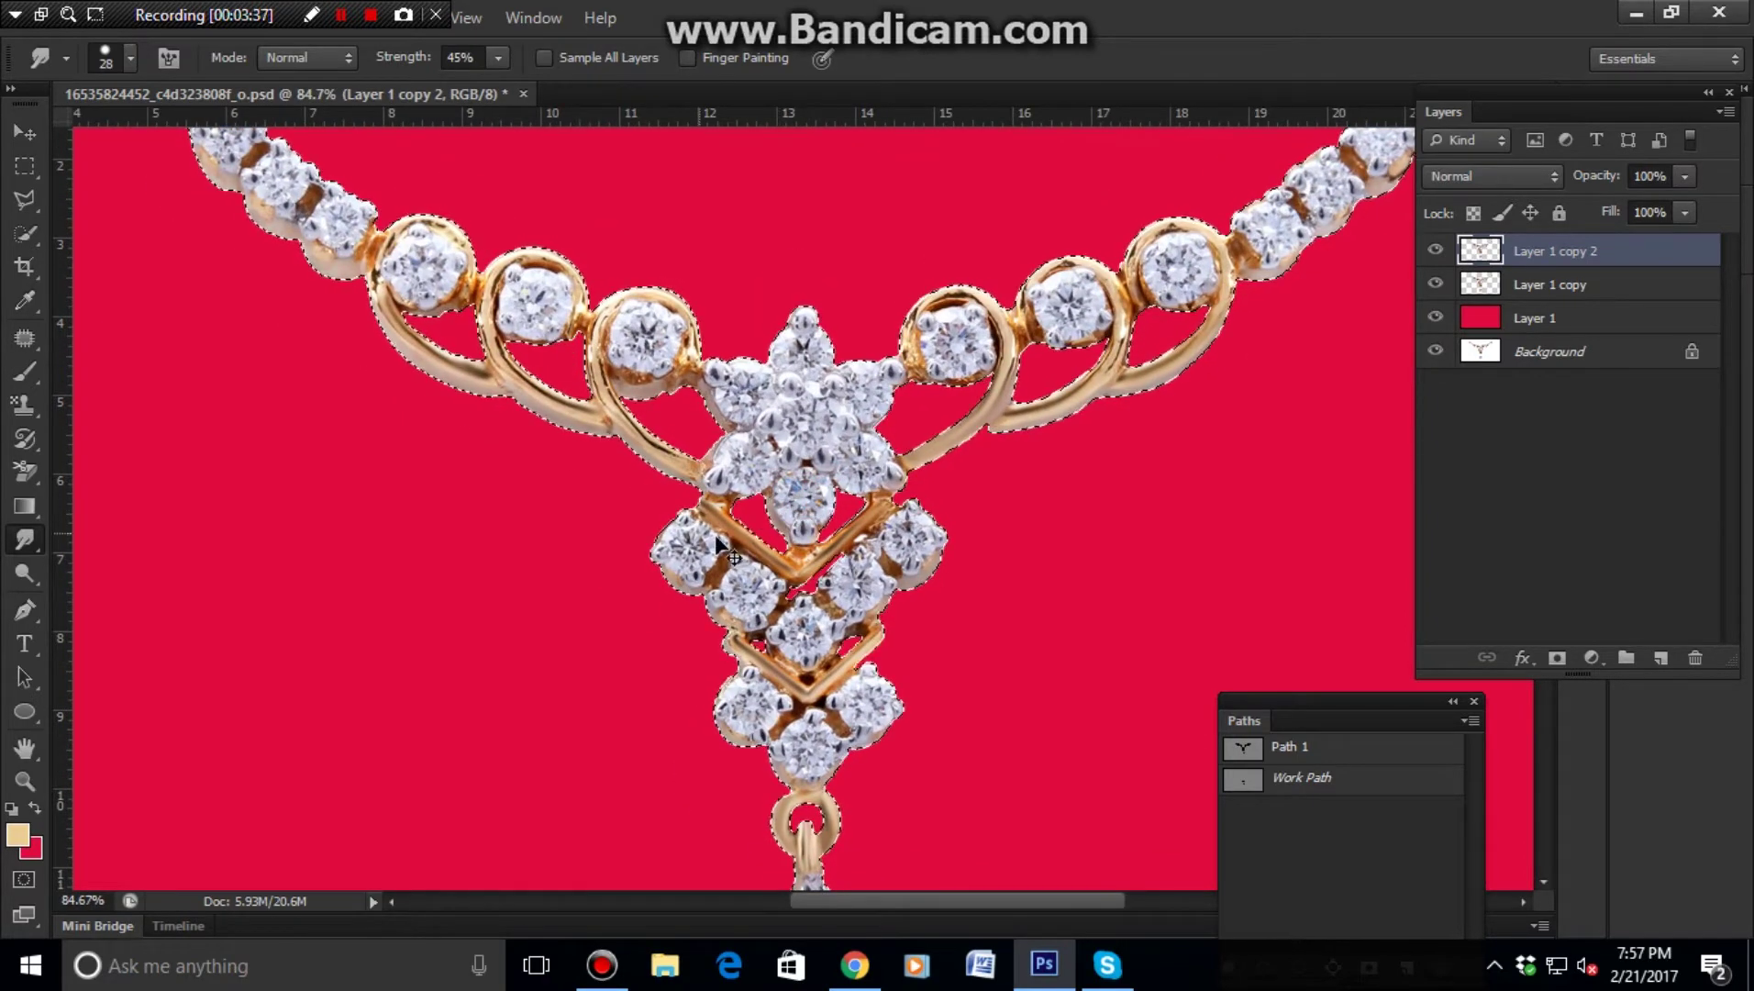
scroll(881, 541, down, 8)
scroll(894, 550, up, 7)
scroll(894, 550, down, 3)
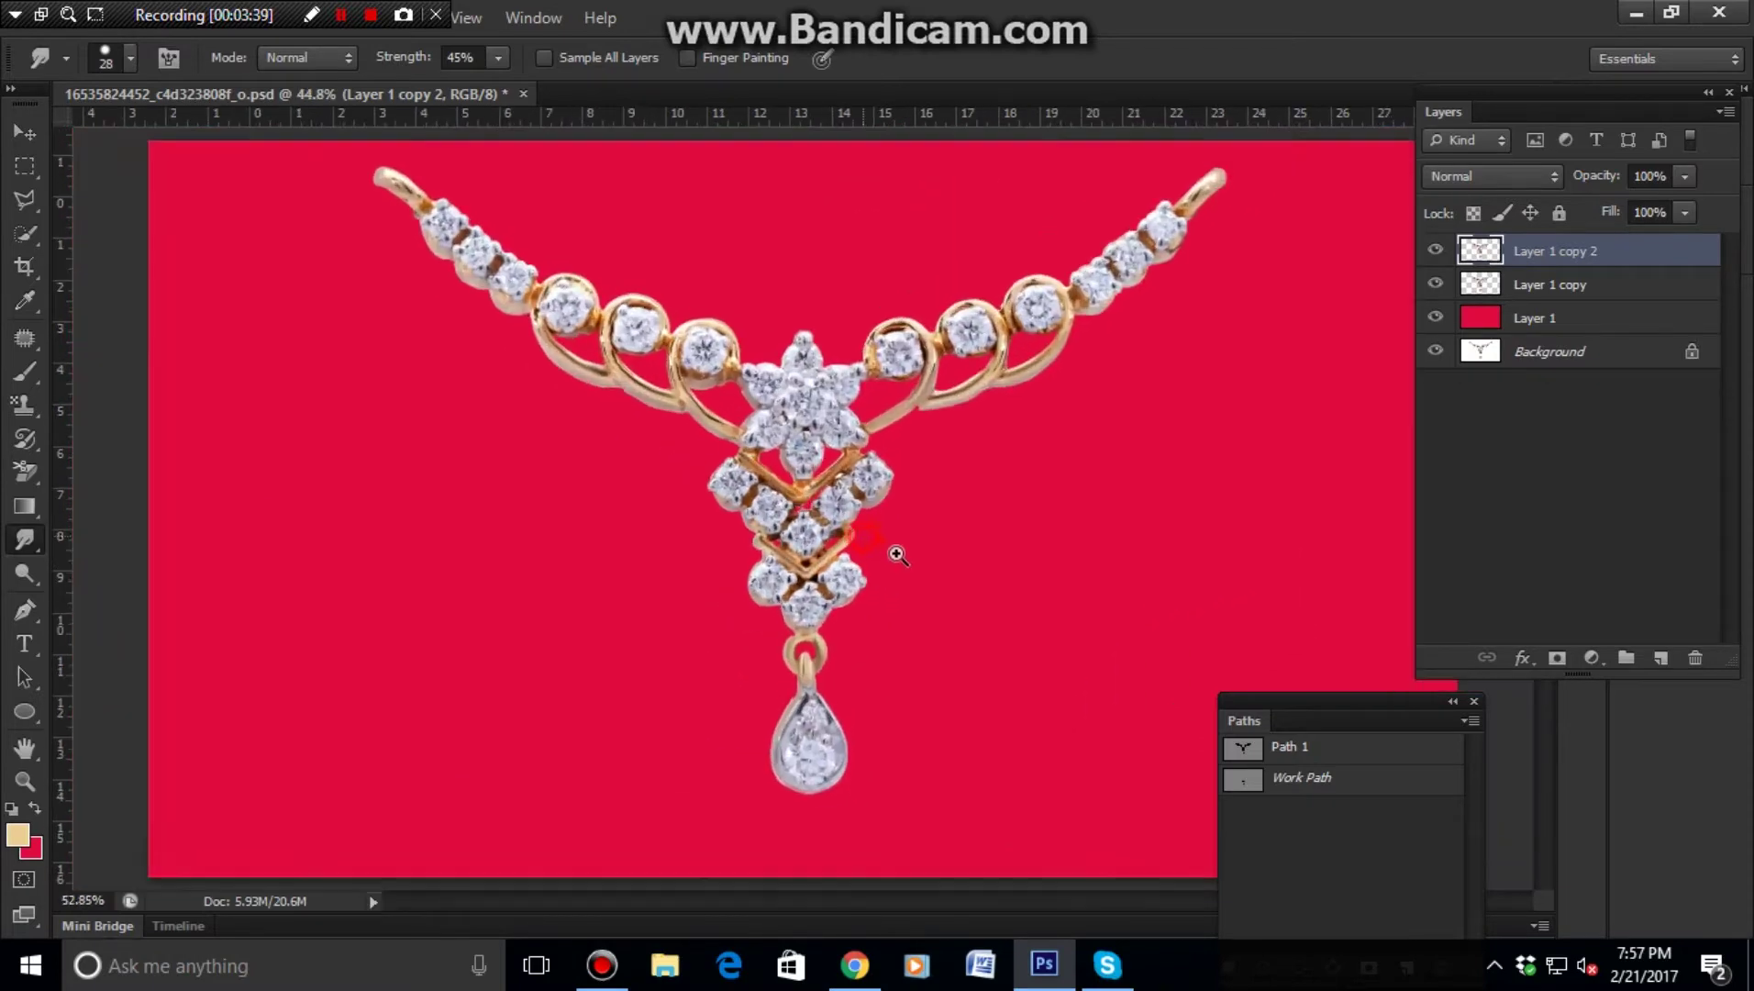
scroll(895, 551, down, 2)
scroll(881, 532, up, 4)
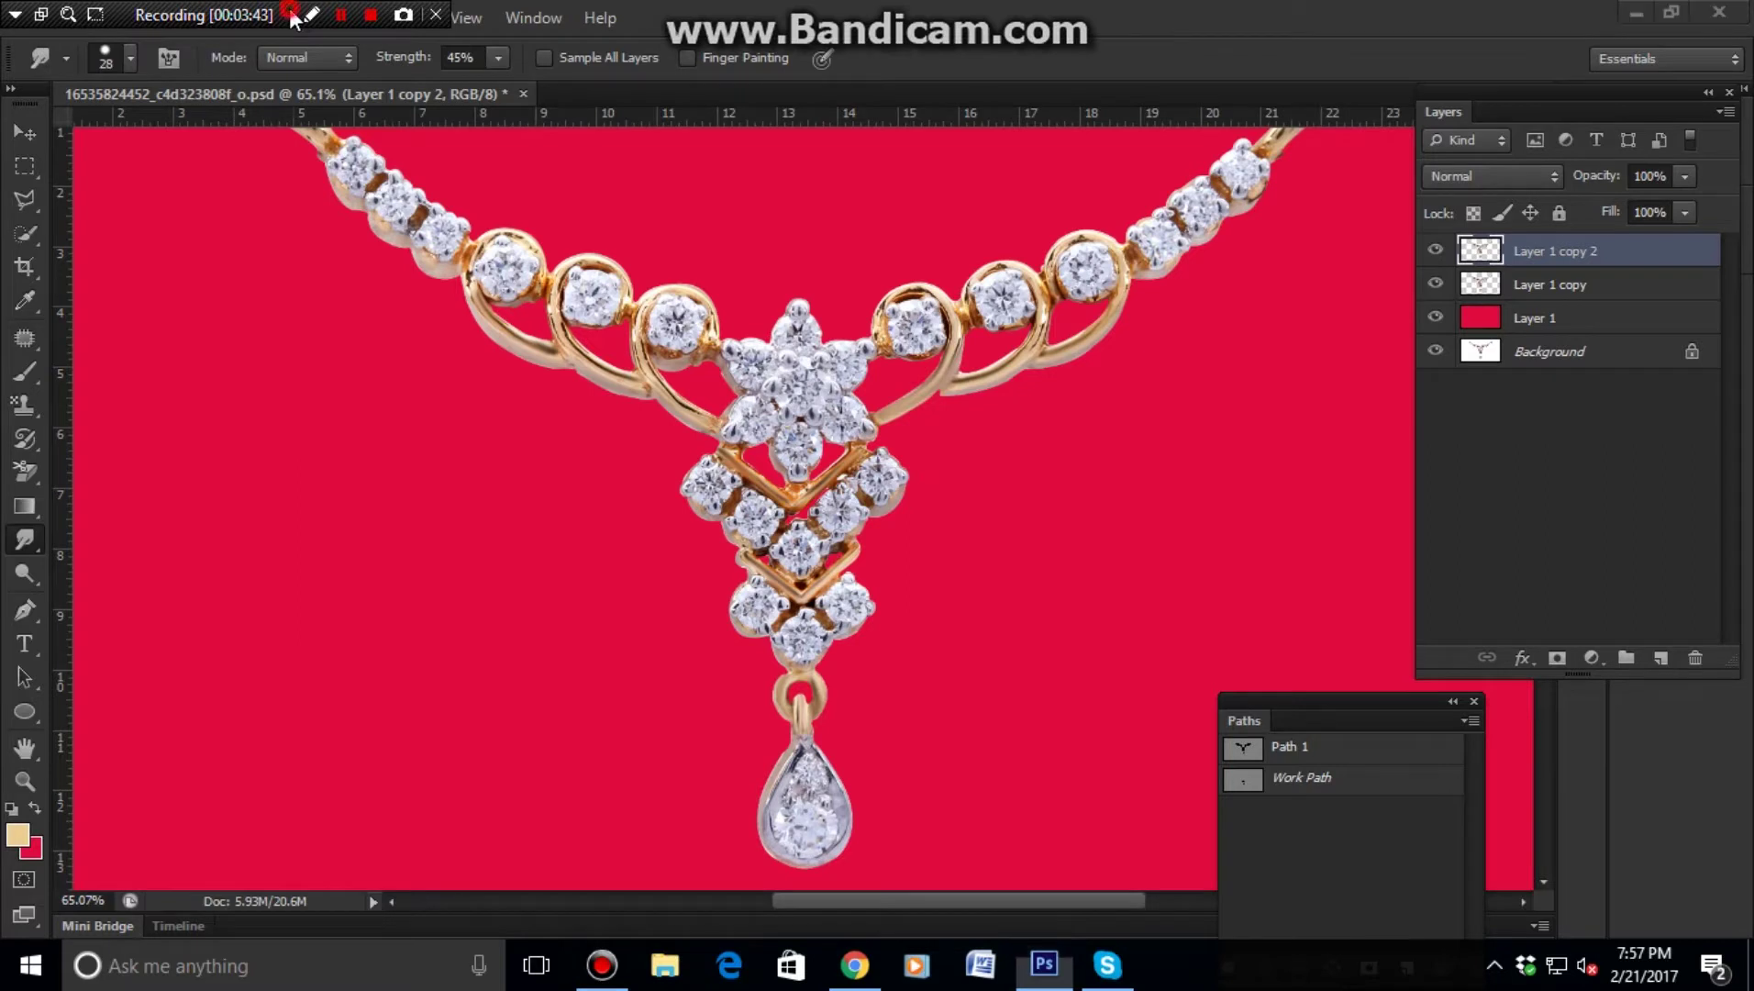
drag(292, 17, 1036, 18)
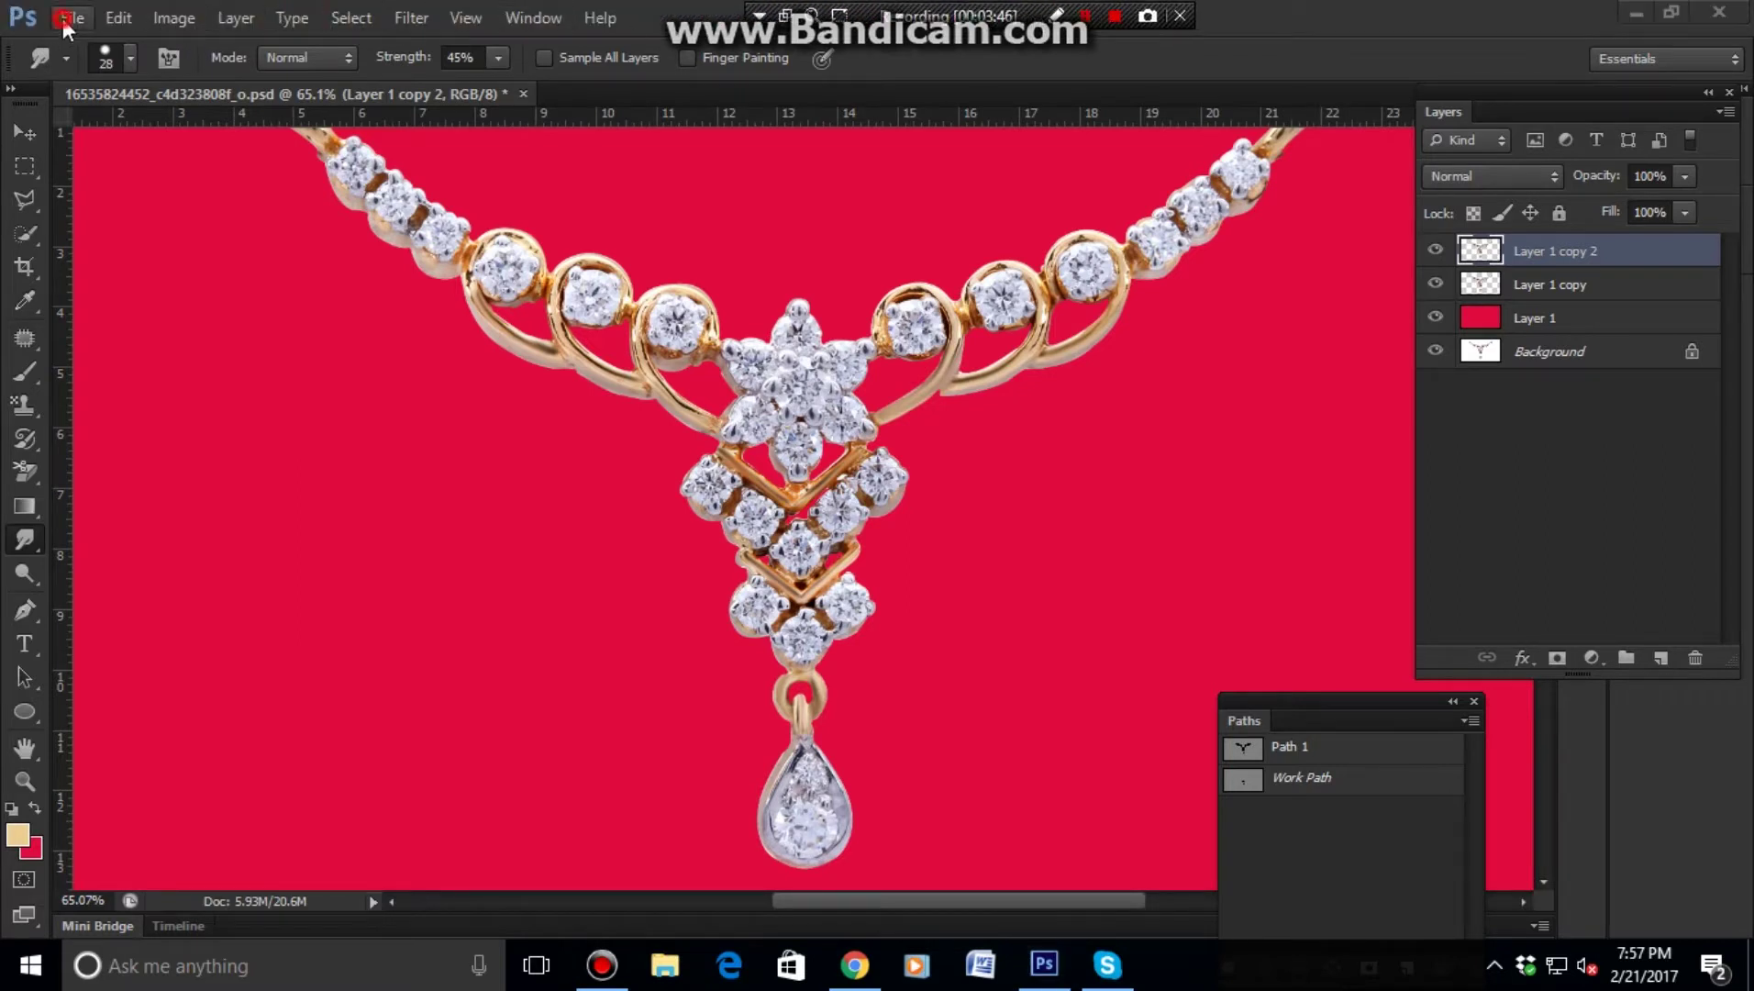
- Open DR2103A-2.tif from the Desktop
click(64, 18)
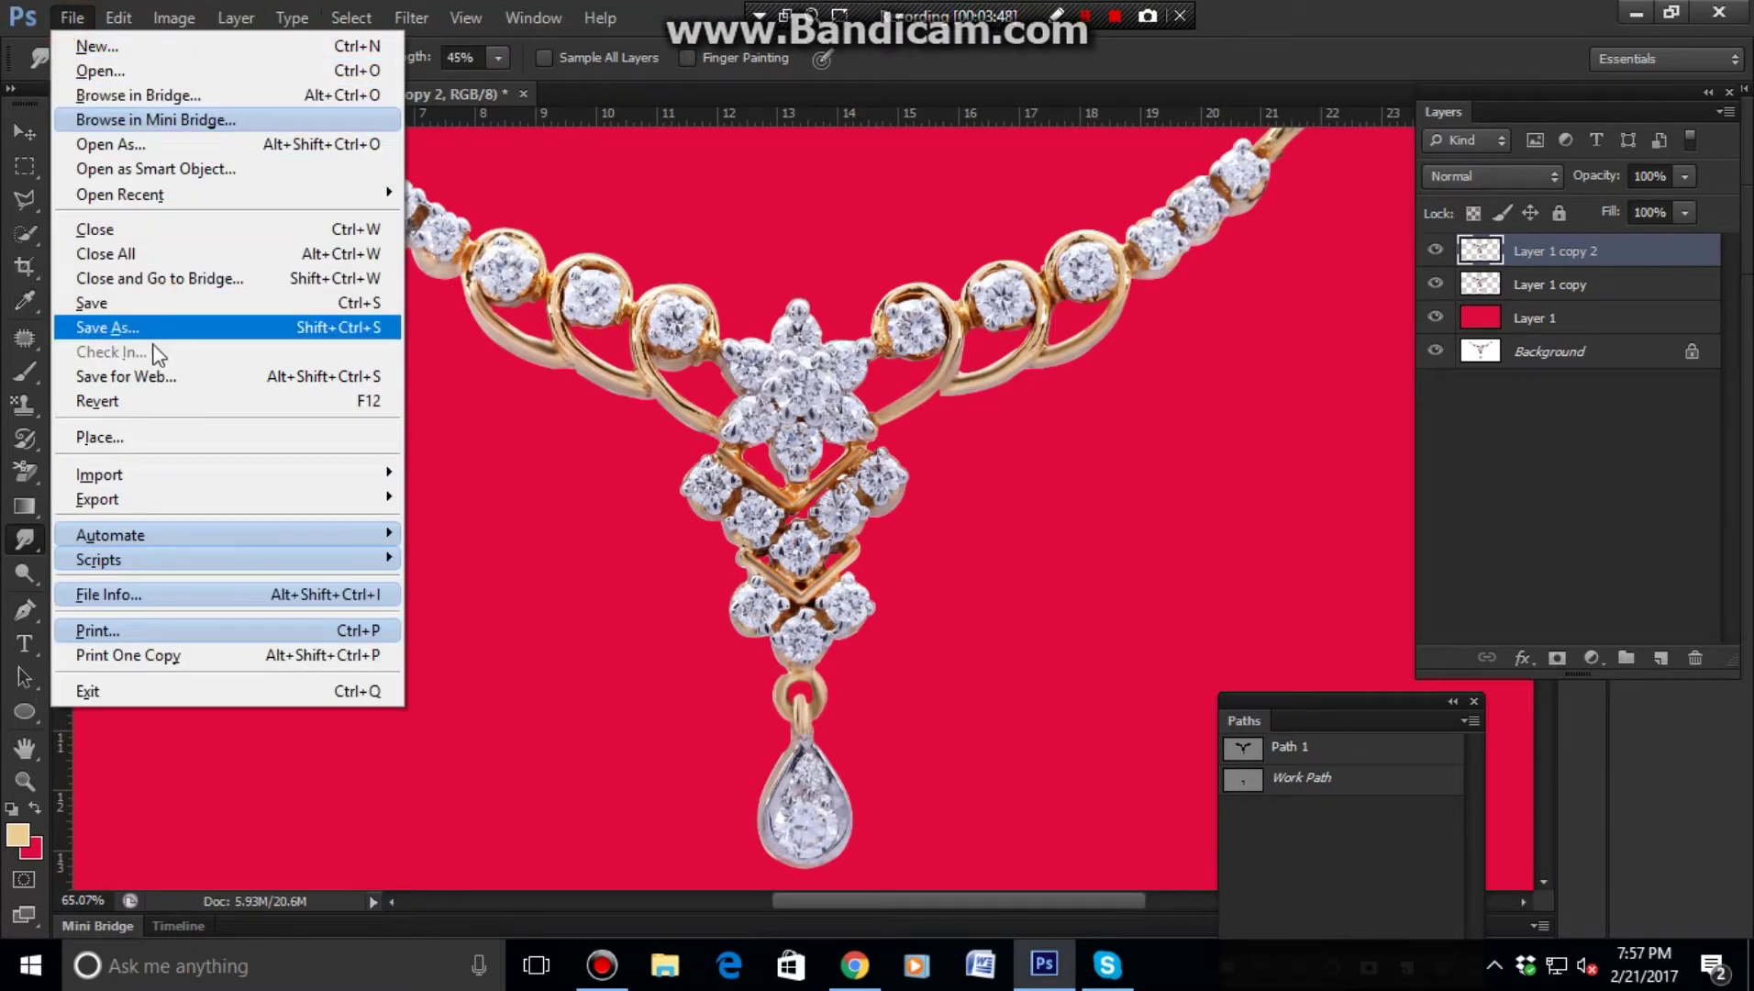
click(114, 225)
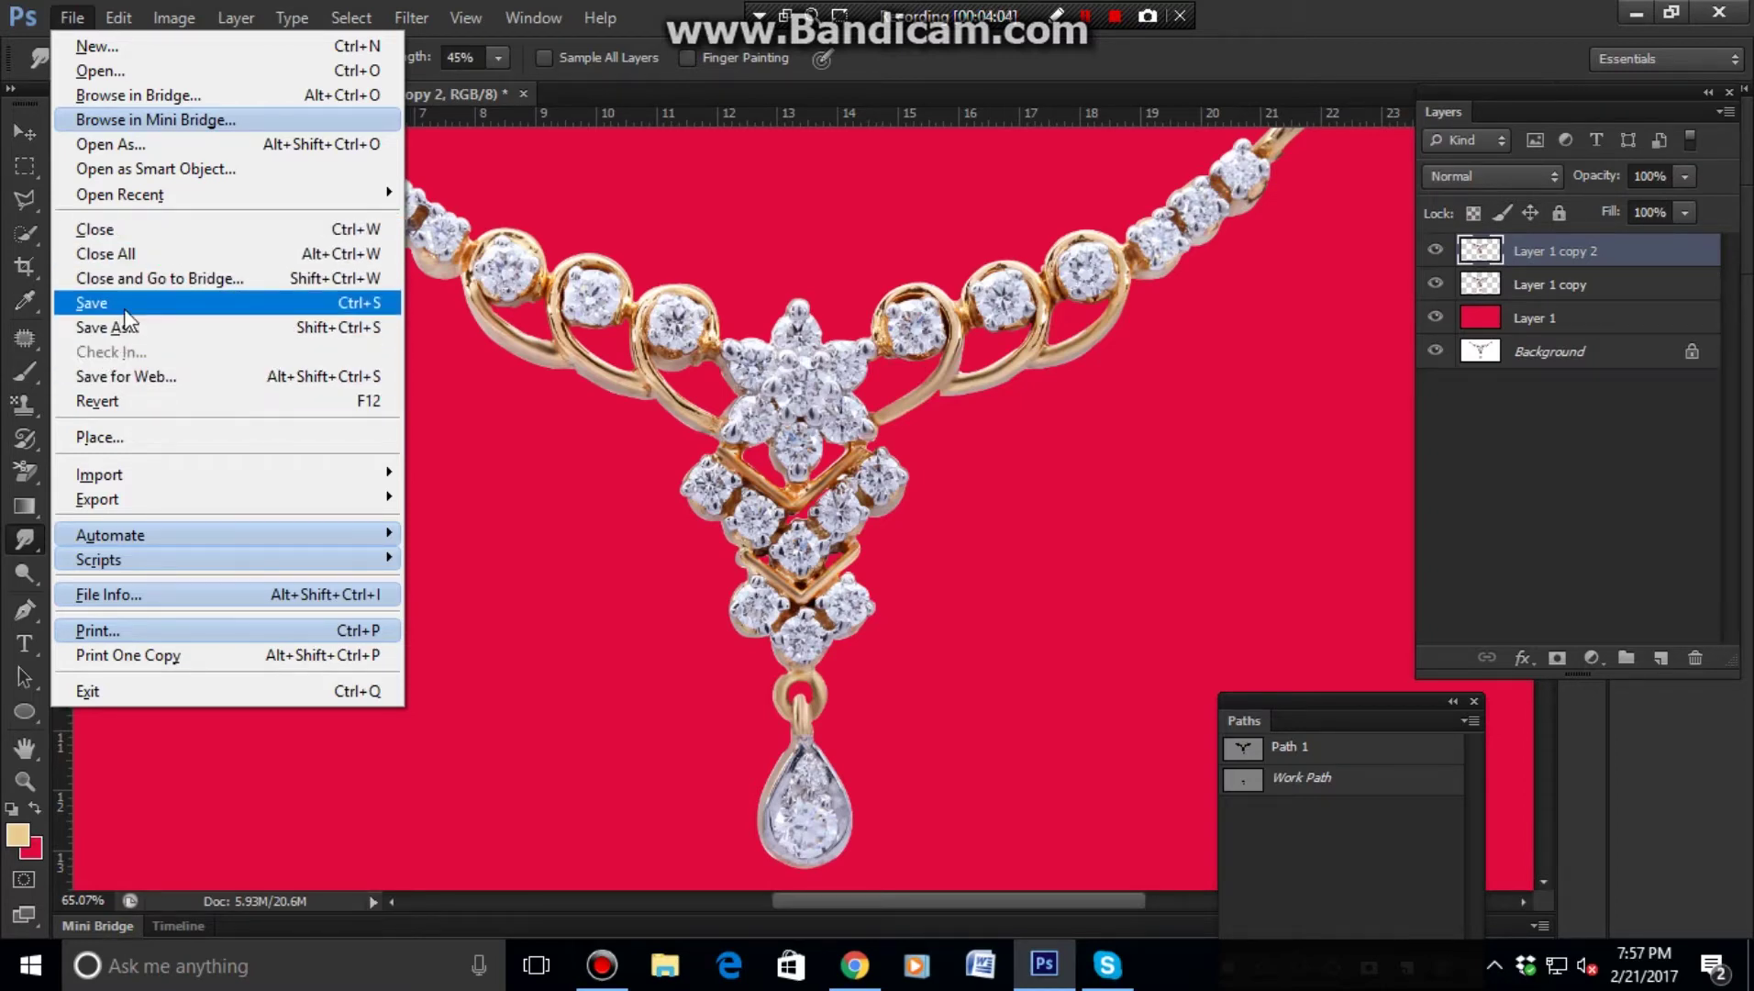
click(140, 72)
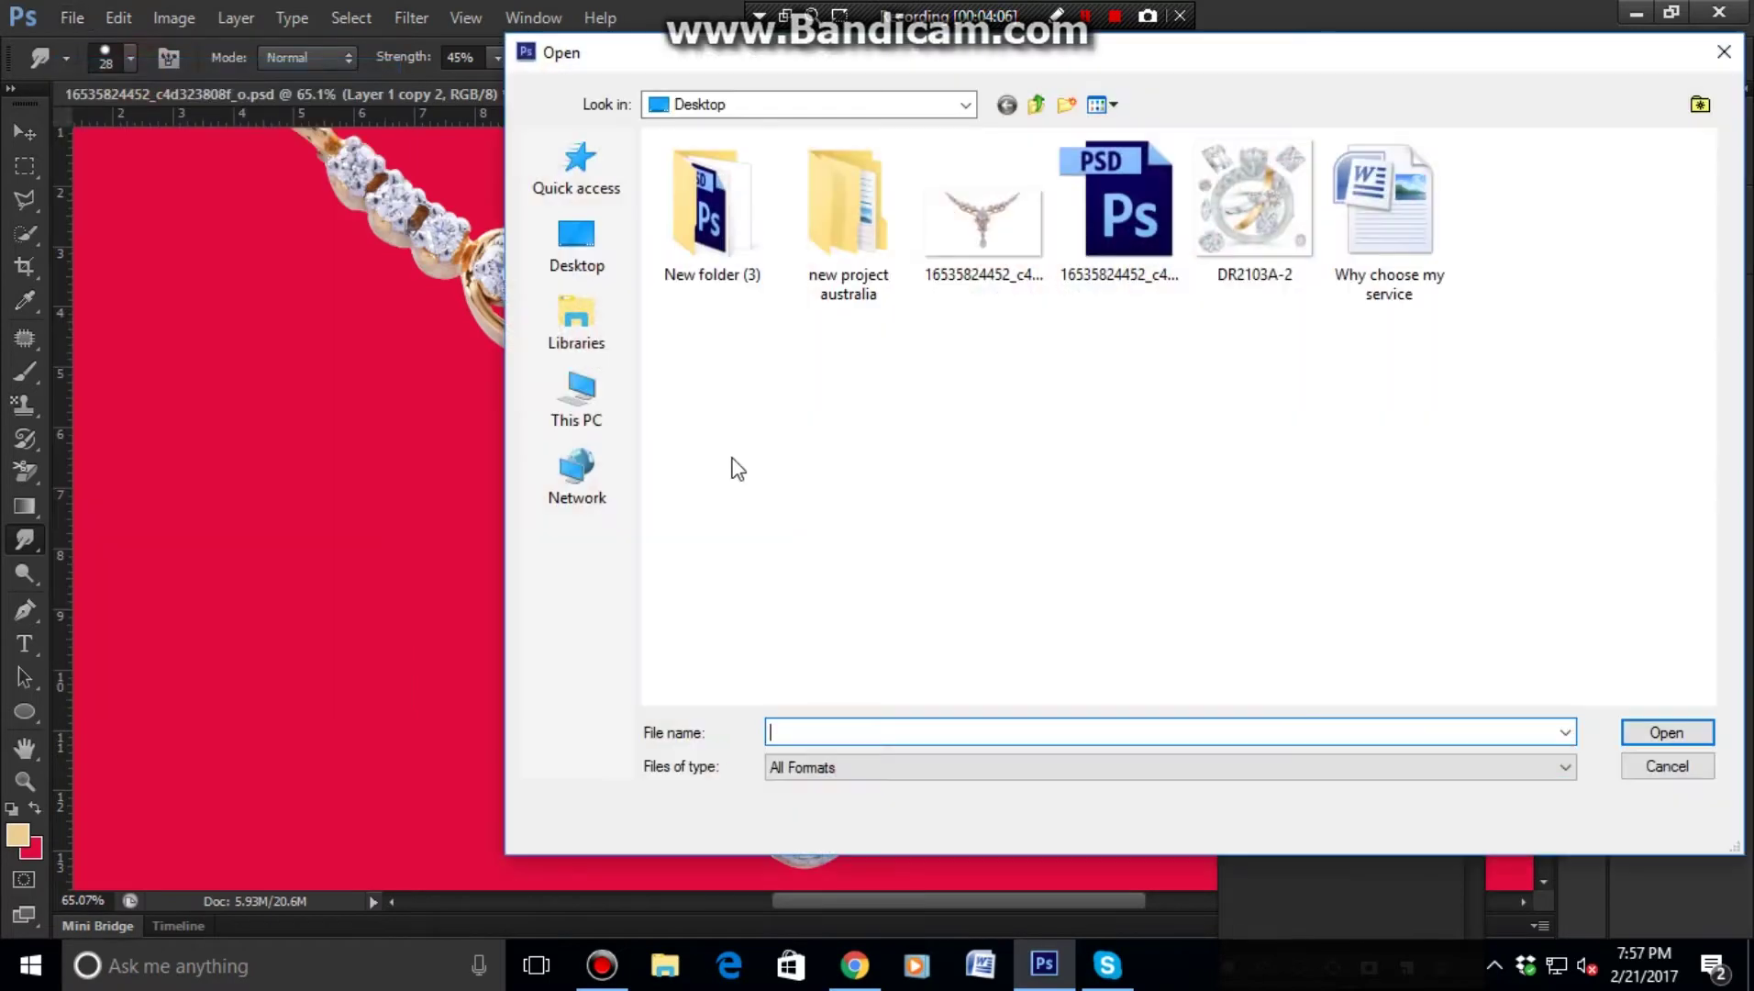
click(1249, 202)
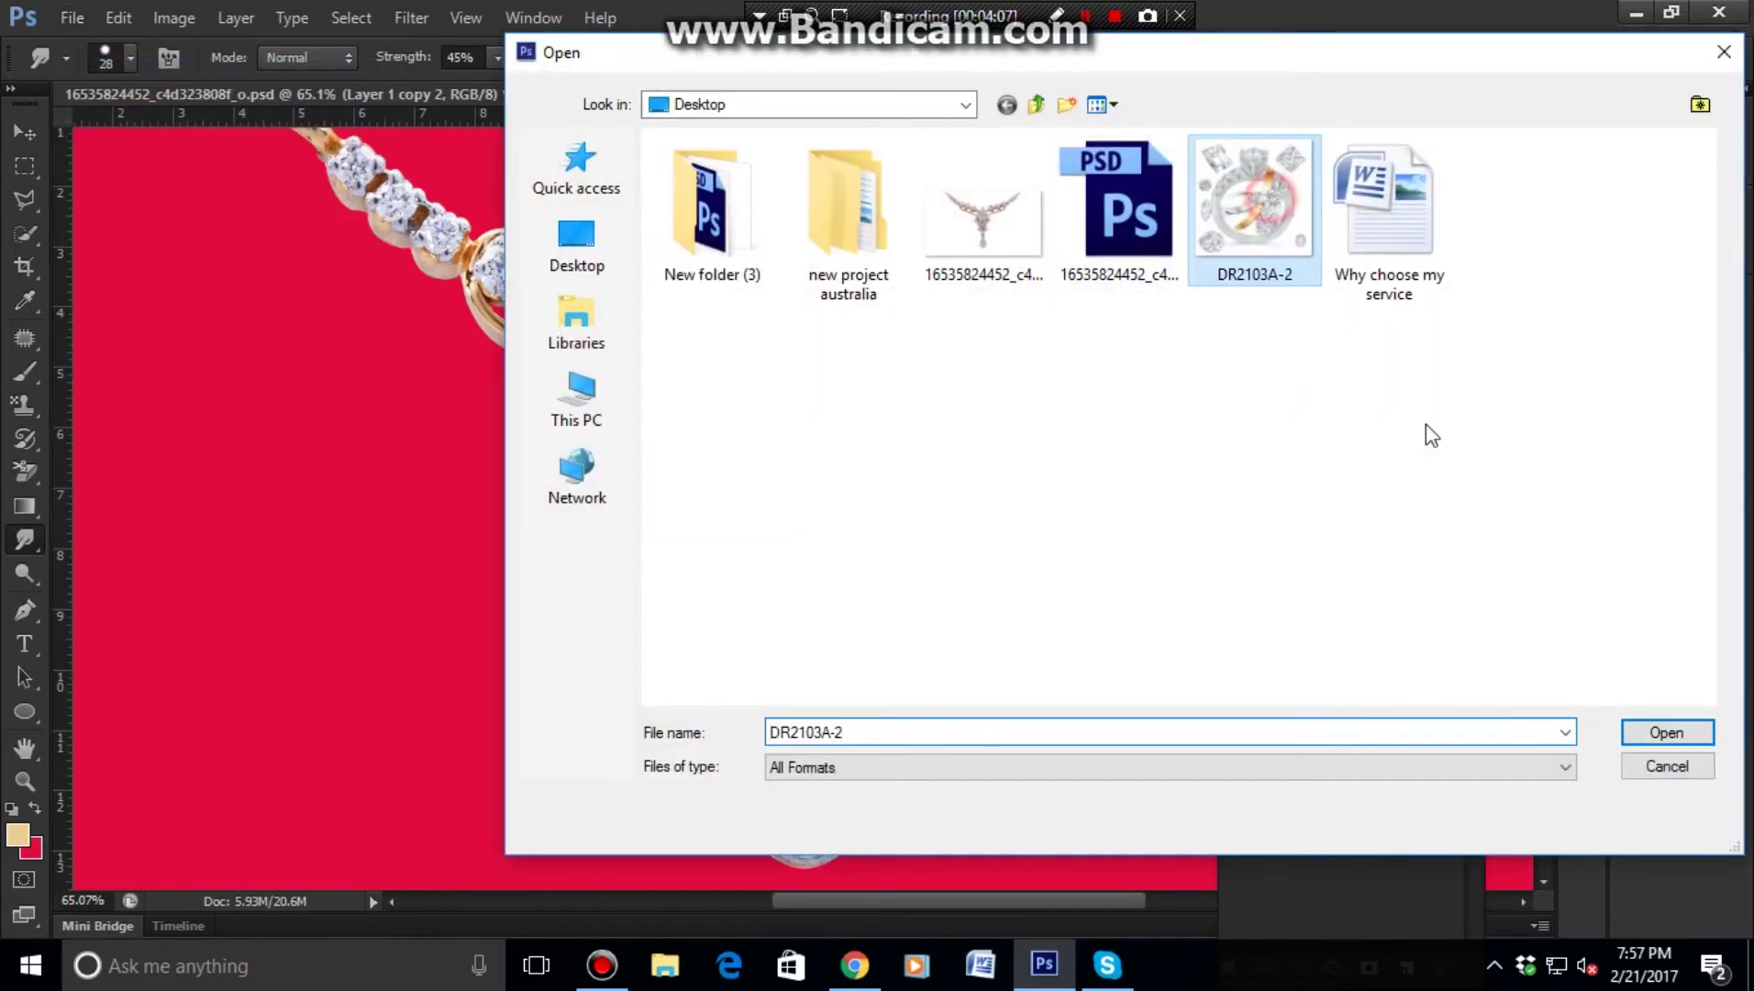
click(1685, 732)
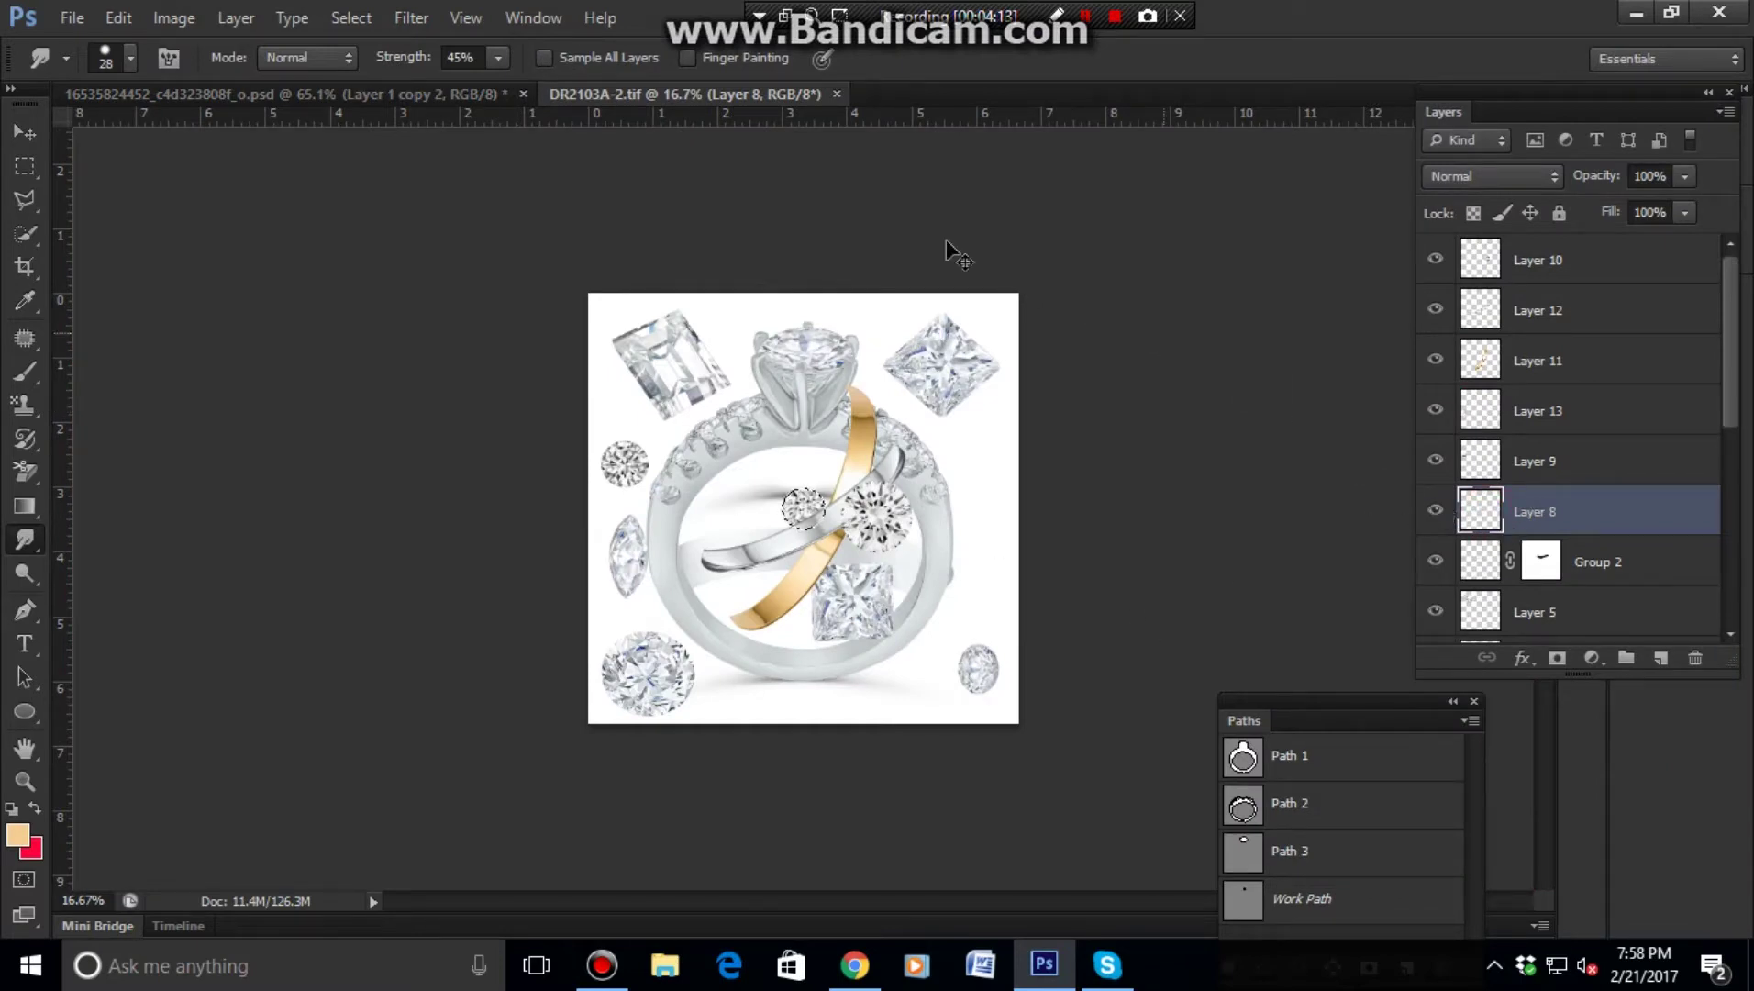
- Drag the ring's large diamond into the necklace document as a new layer
click(450, 92)
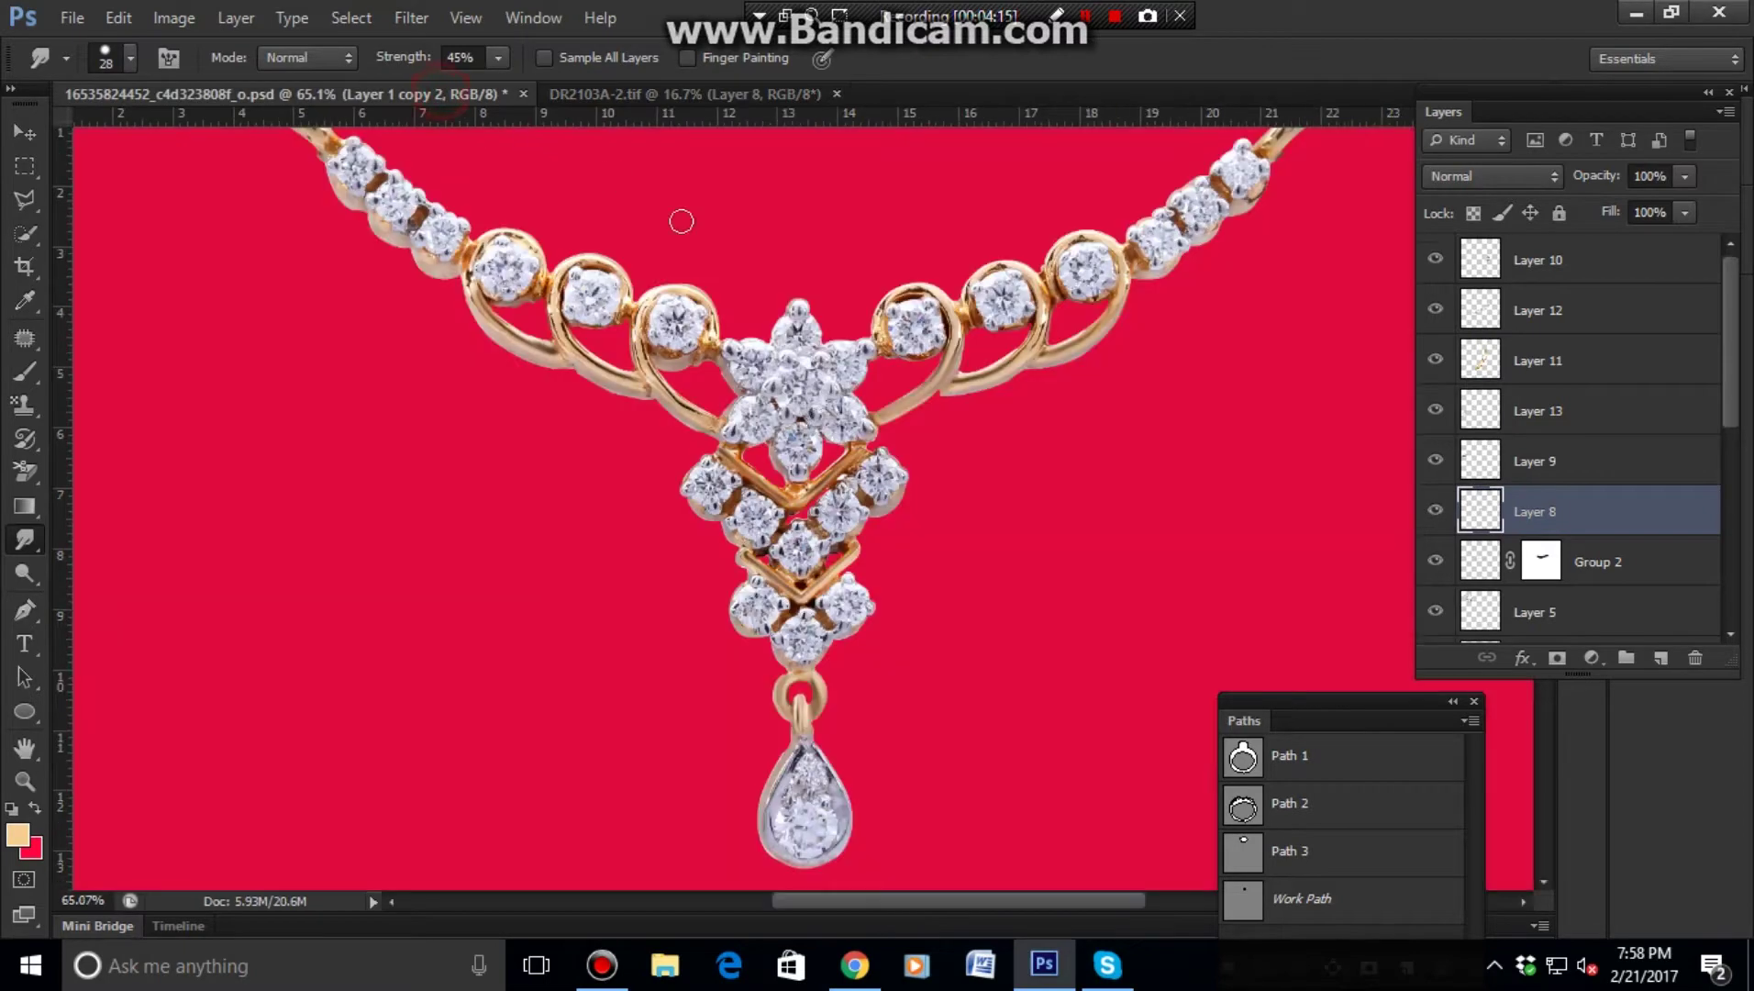
drag(813, 416, 813, 416)
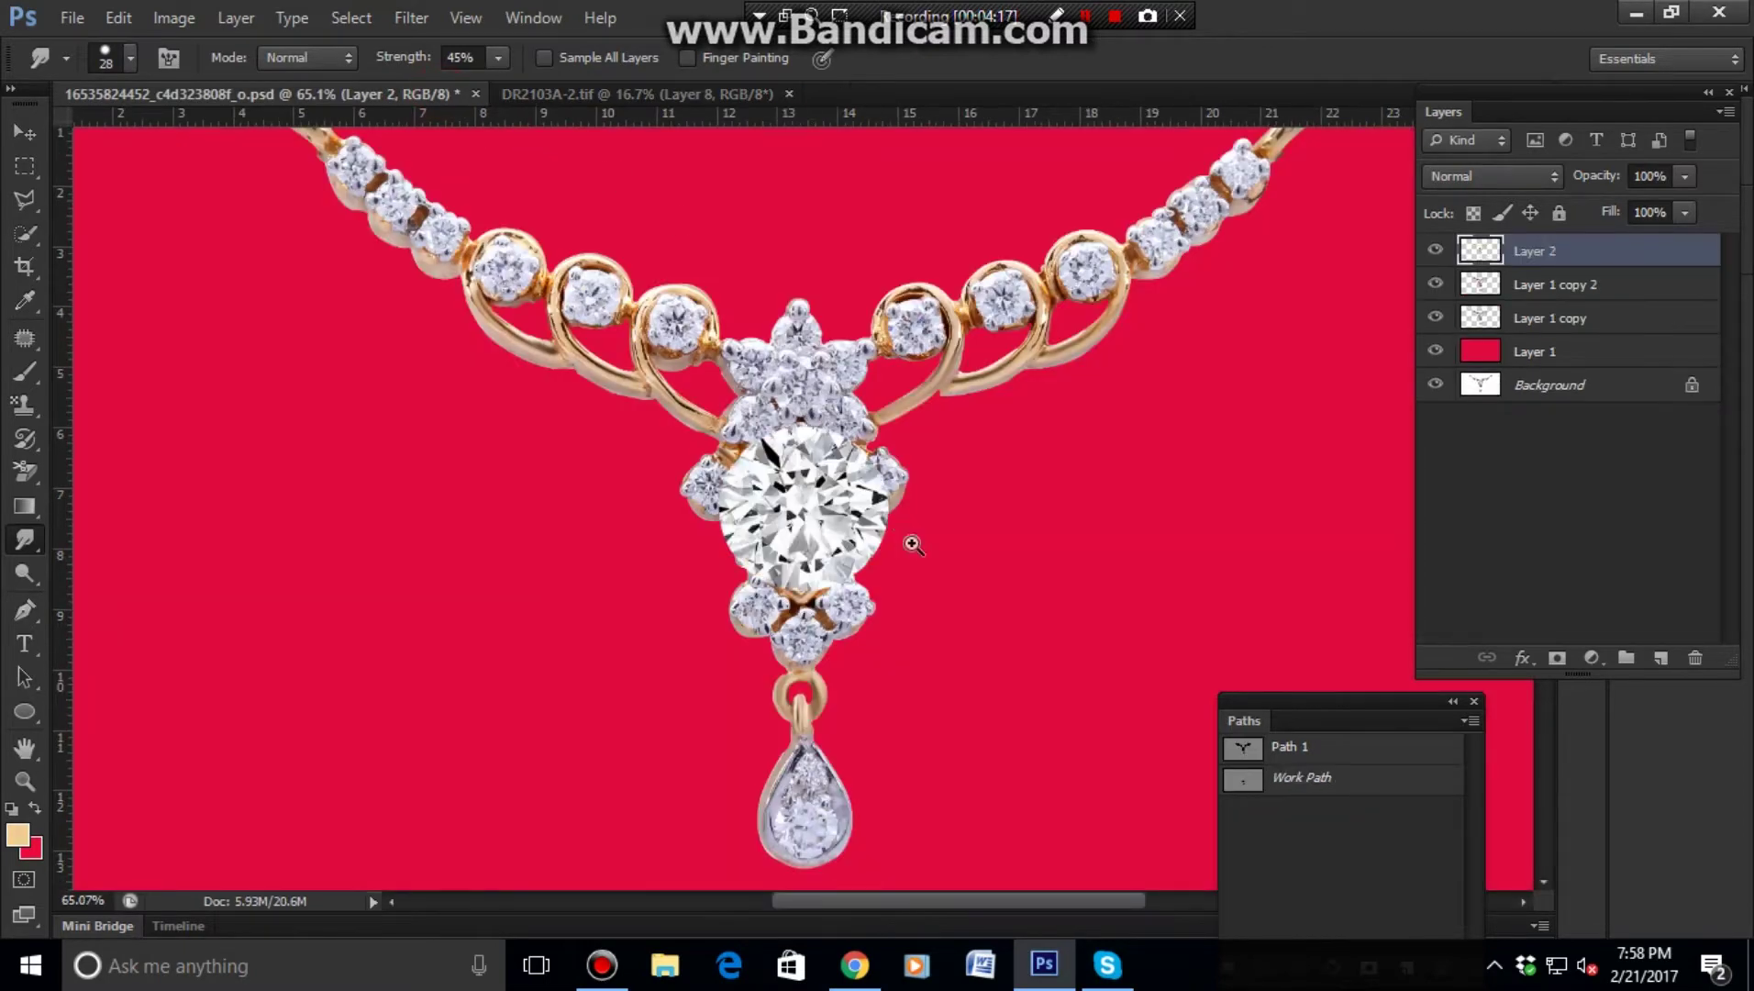
mouse_move(918, 550)
mouse_down()
mouse_move(987, 601)
mouse_move(923, 555)
mouse_up()
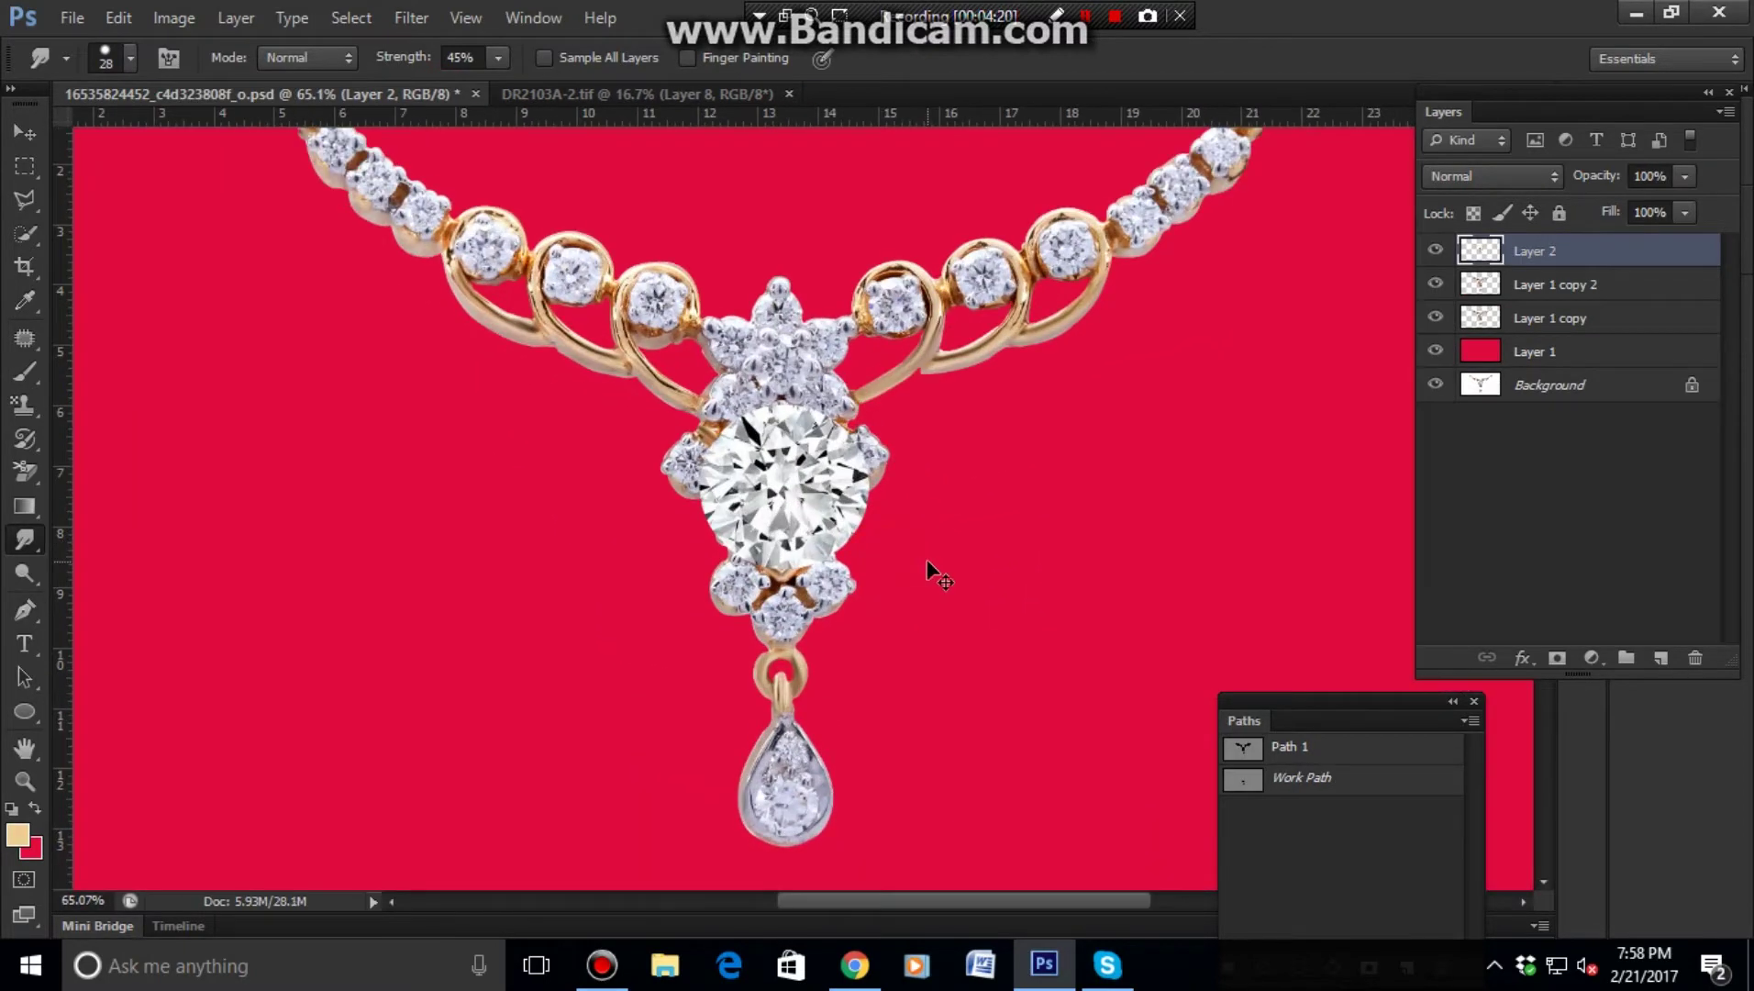
key(ctrl+t)
drag(804, 516, 808, 409)
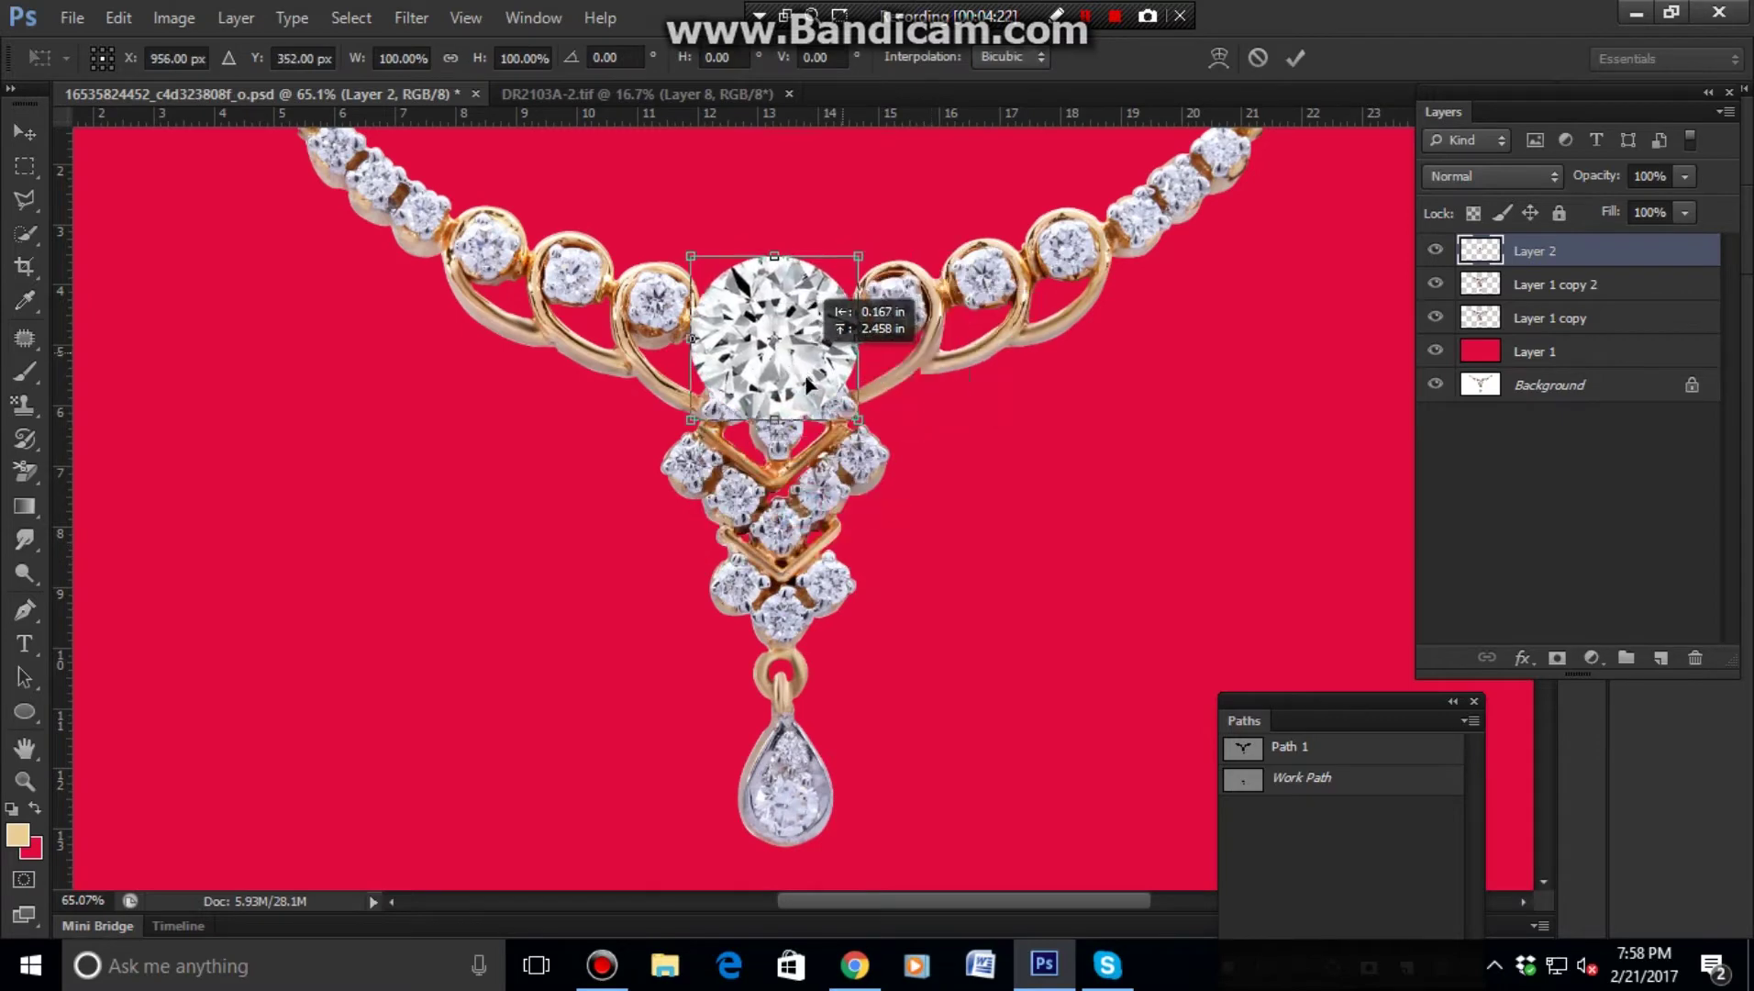
mouse_move(815, 523)
mouse_down()
mouse_move(905, 522)
mouse_move(922, 657)
mouse_up()
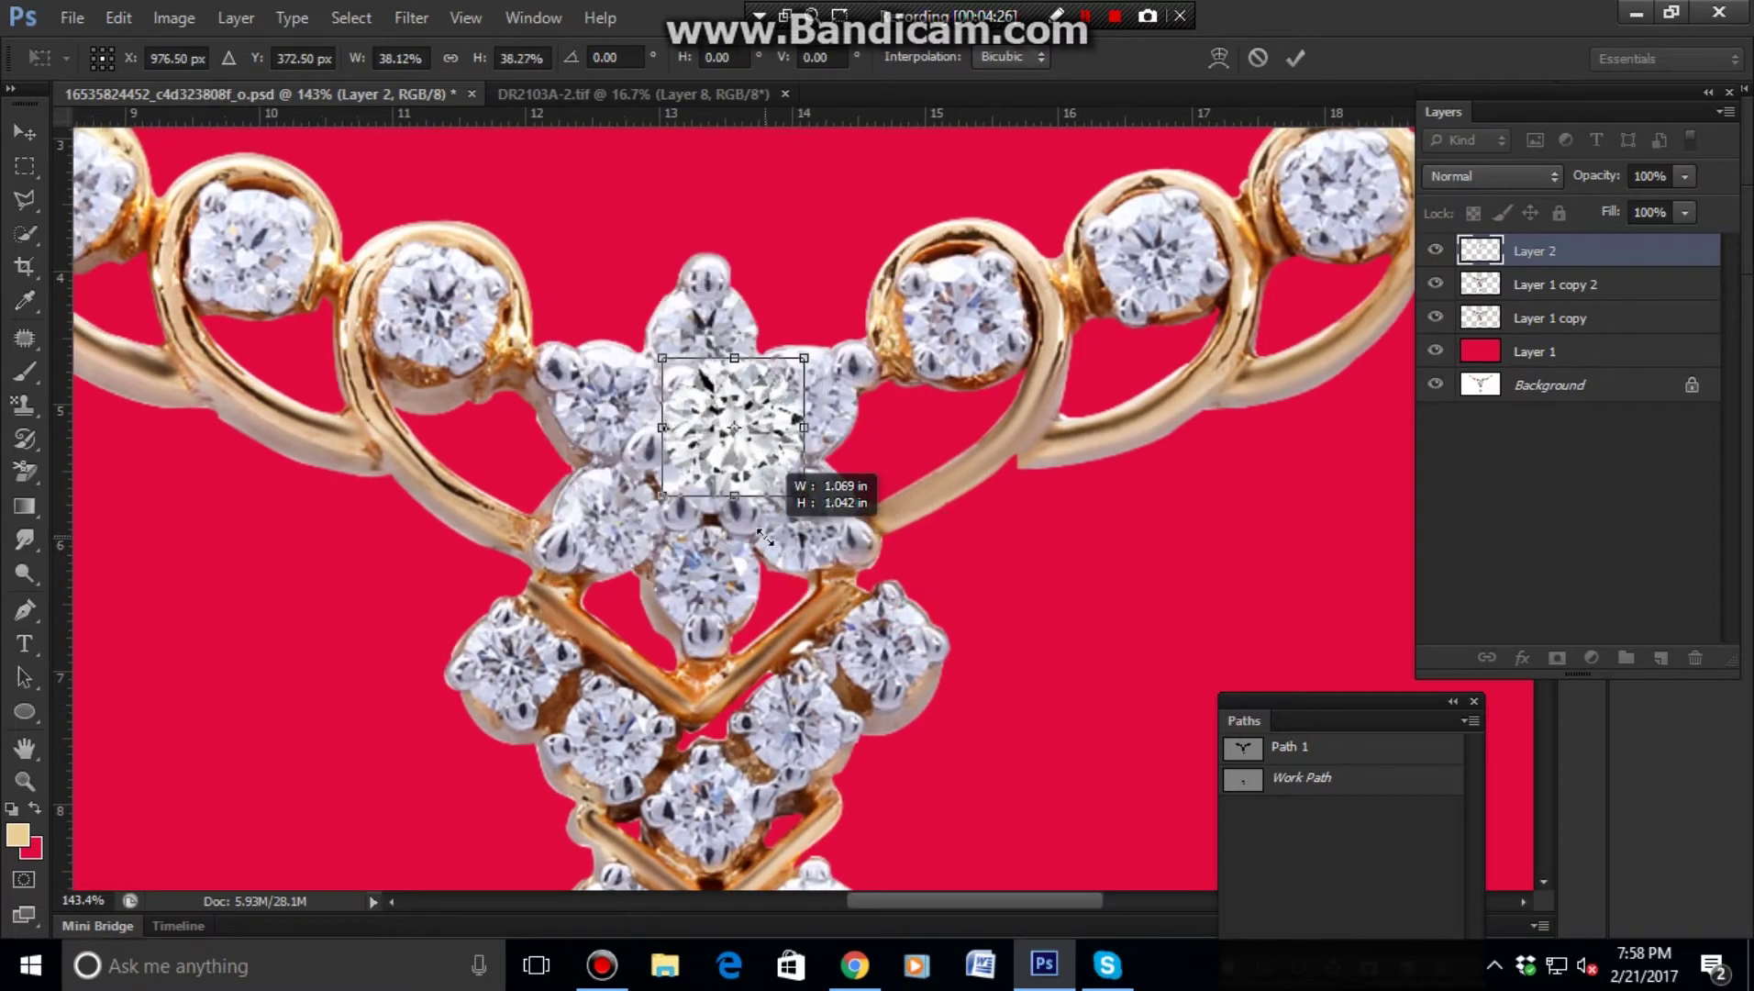
mouse_move(921, 607)
mouse_down()
mouse_move(804, 495)
mouse_move(734, 509)
mouse_up()
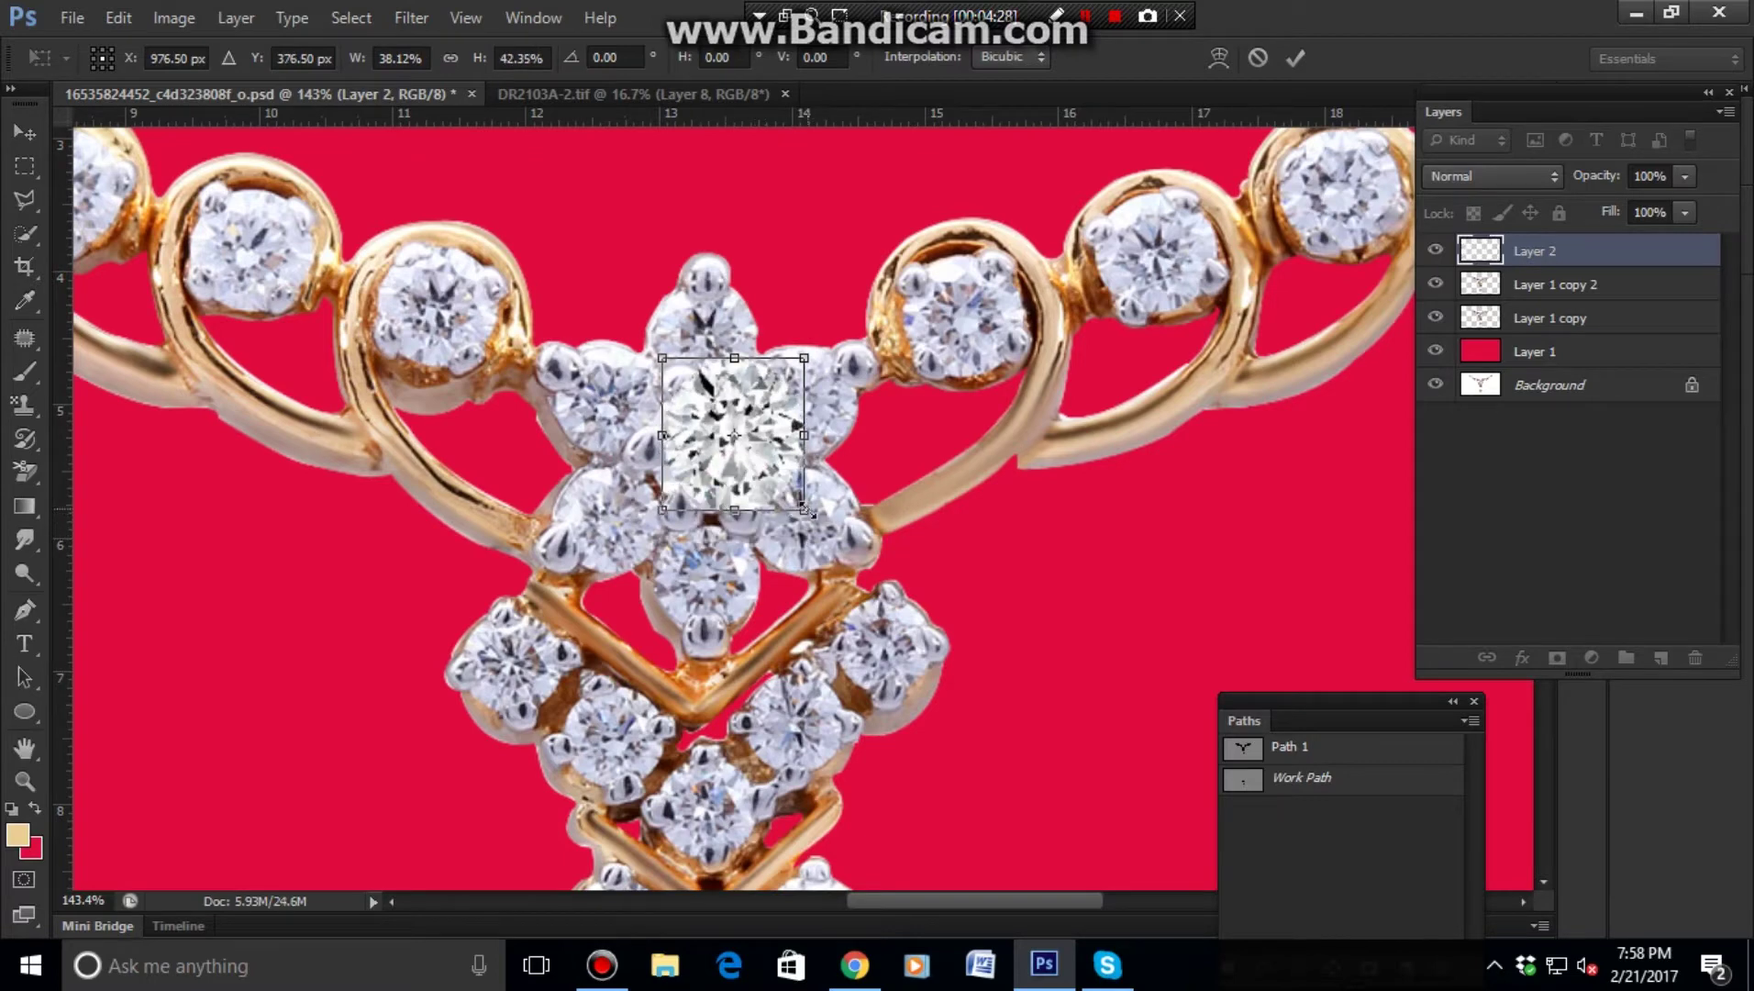
key(Escape)
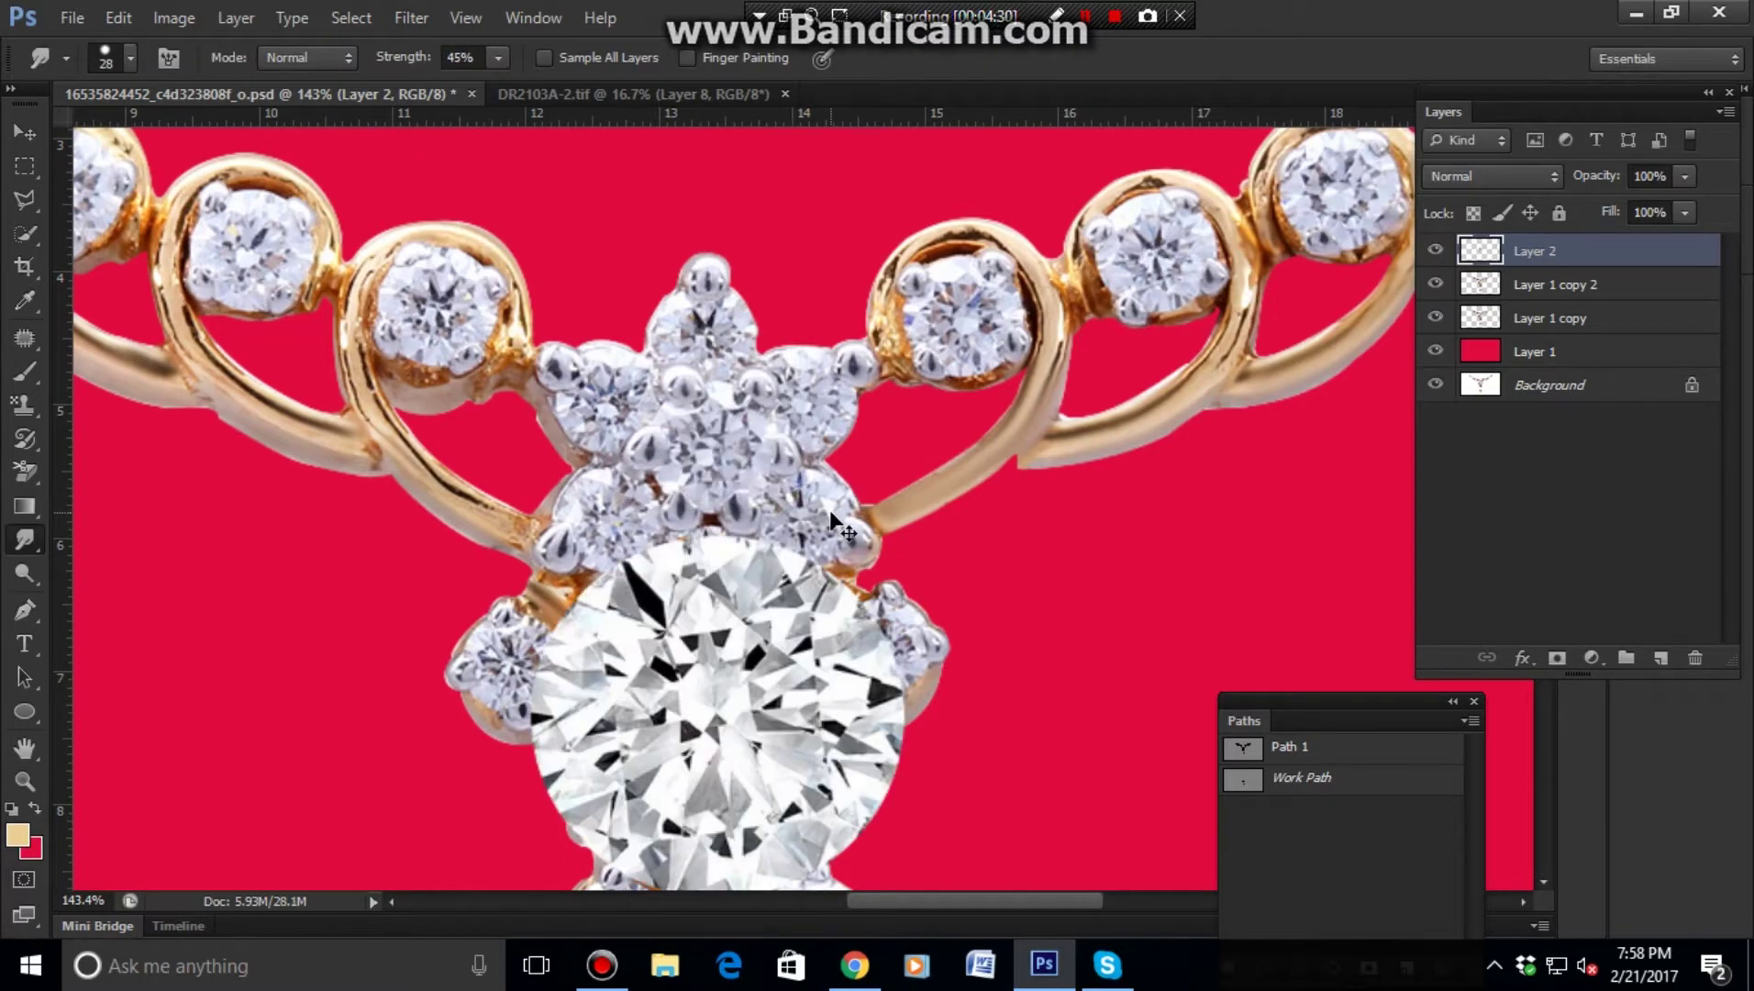
- Scale the diamond to about 37% and centre it on the pendant's star
key(ctrl+t)
drag(797, 741, 796, 464)
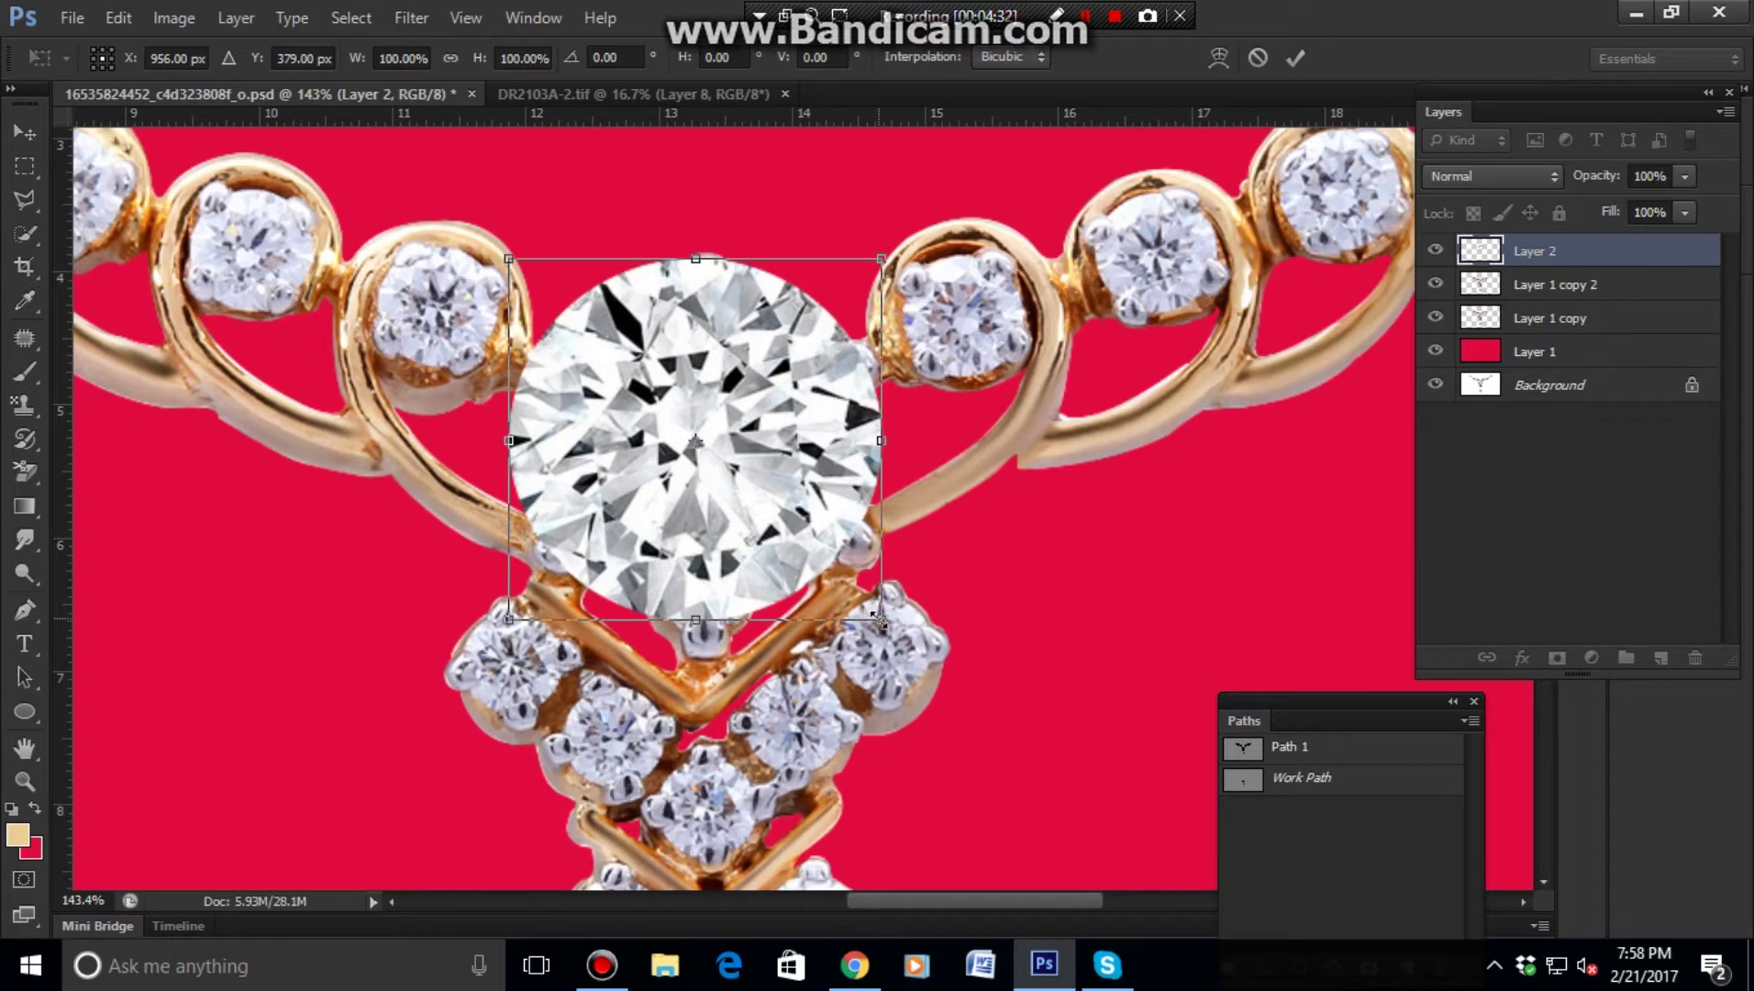
drag(879, 619, 759, 507)
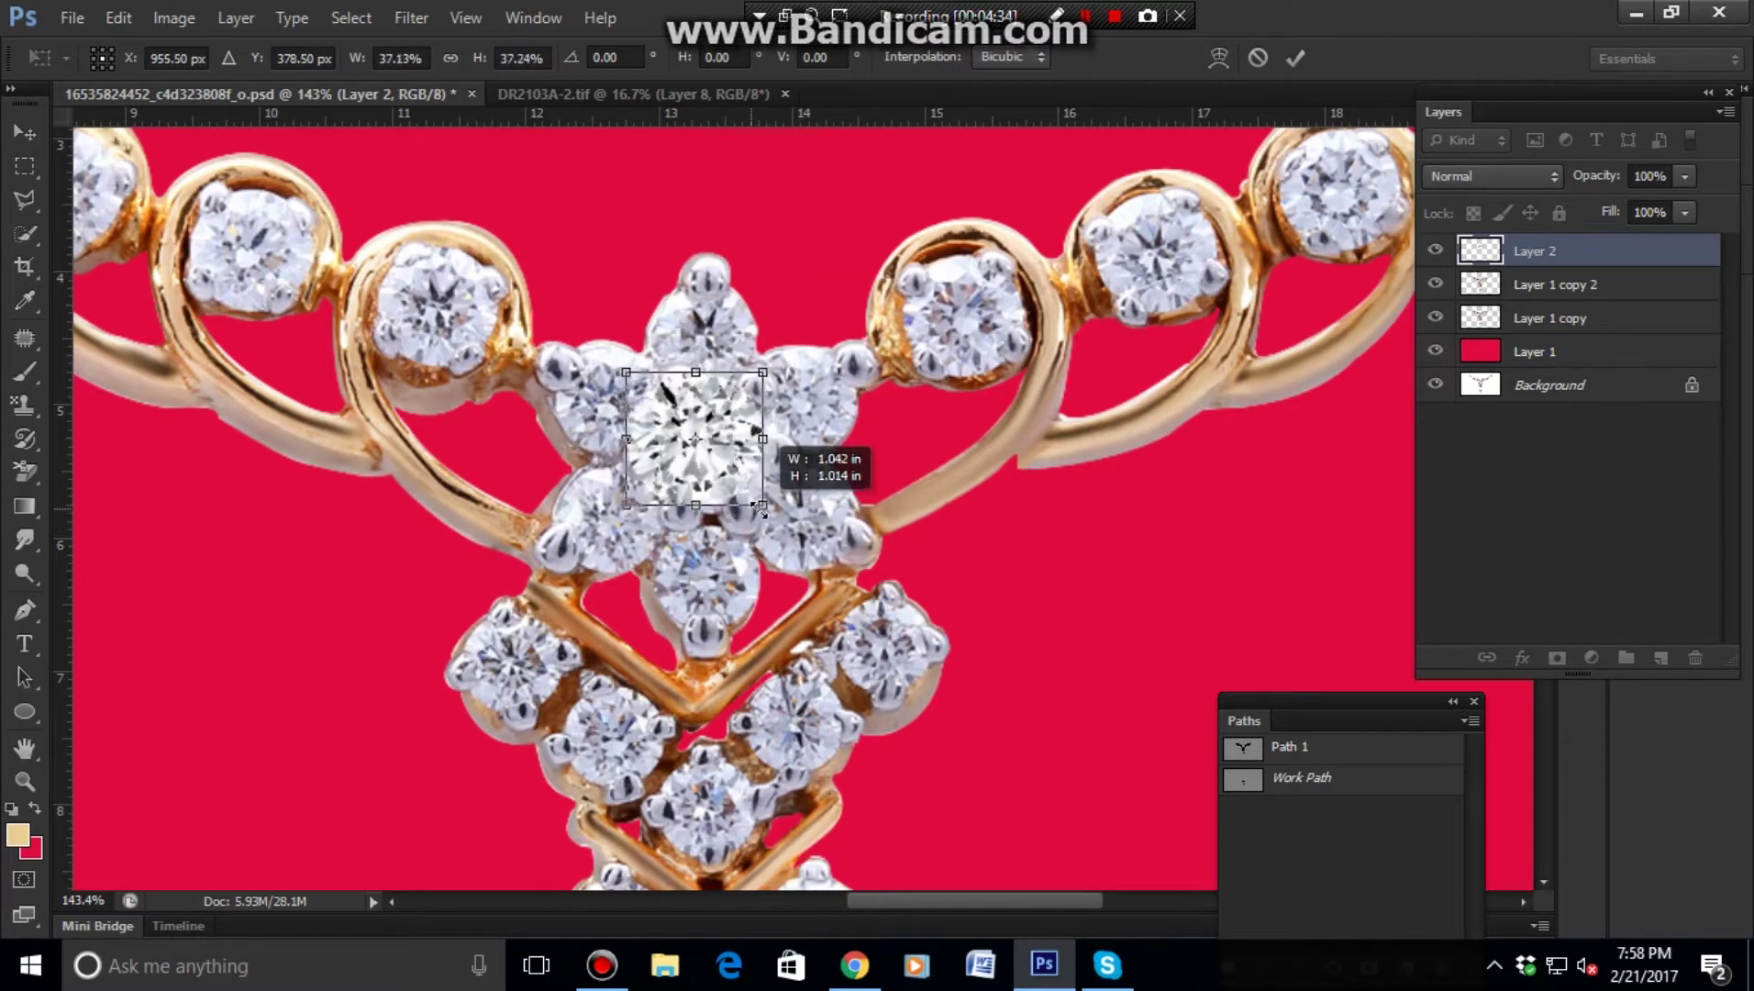
drag(748, 431, 765, 434)
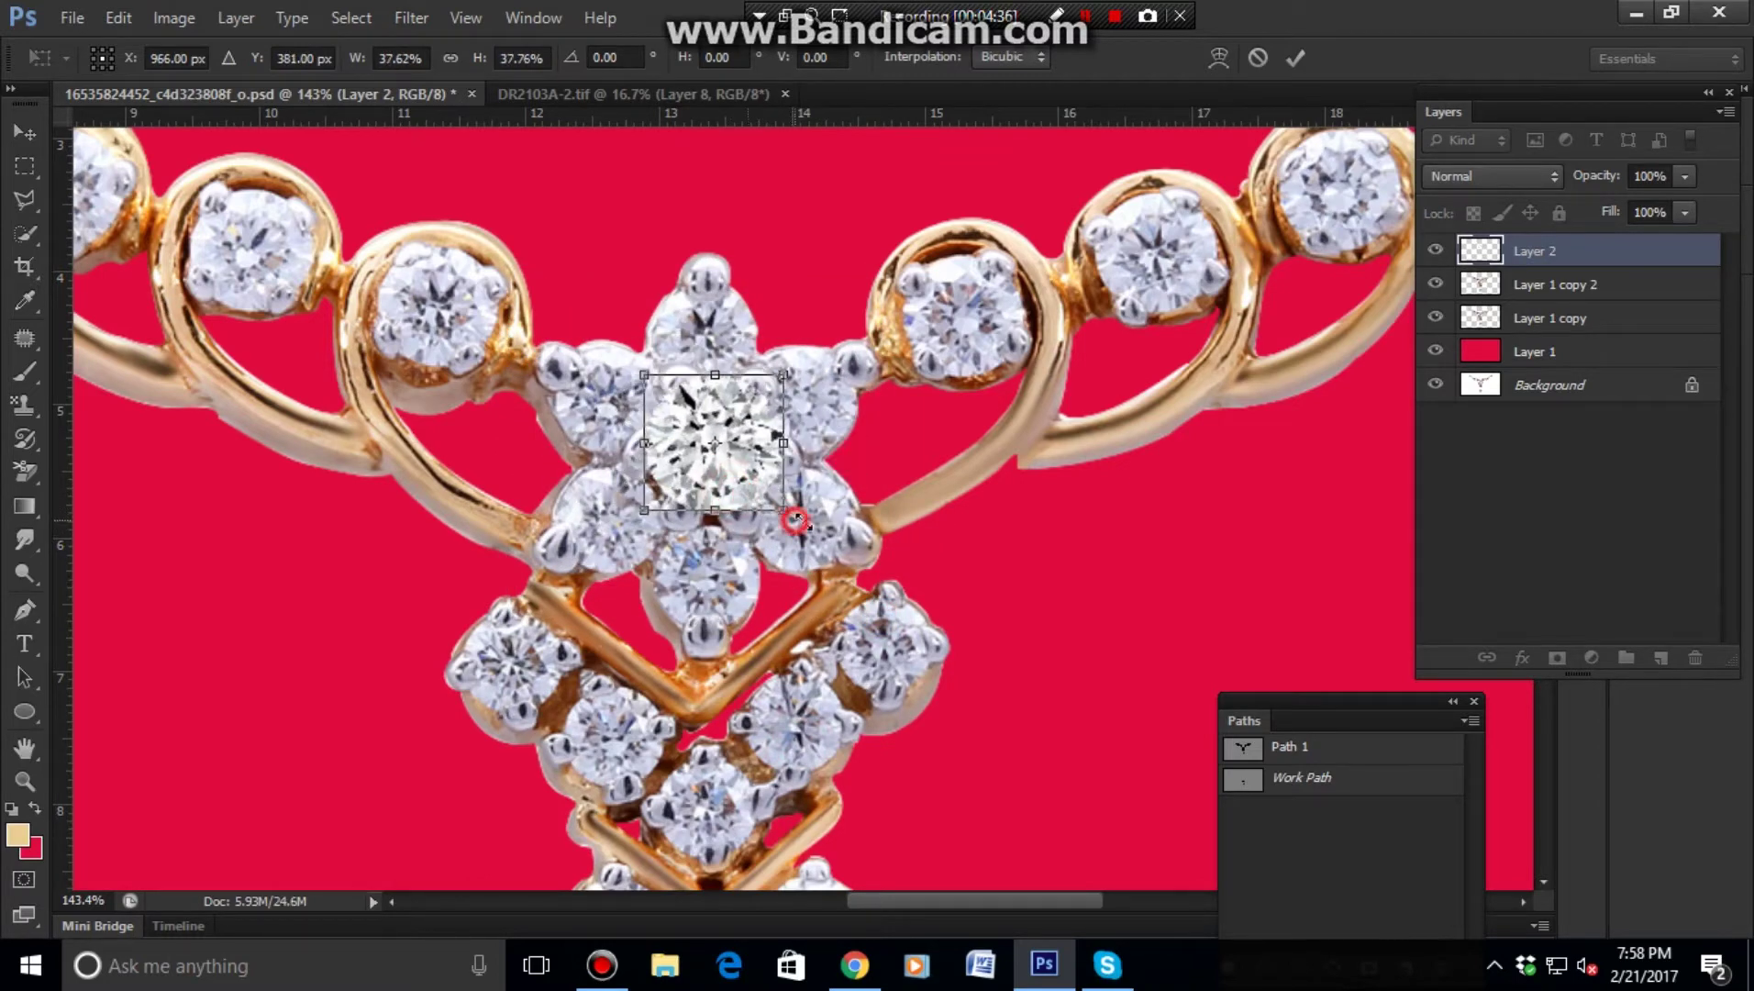
key(Return)
drag(849, 512, 897, 536)
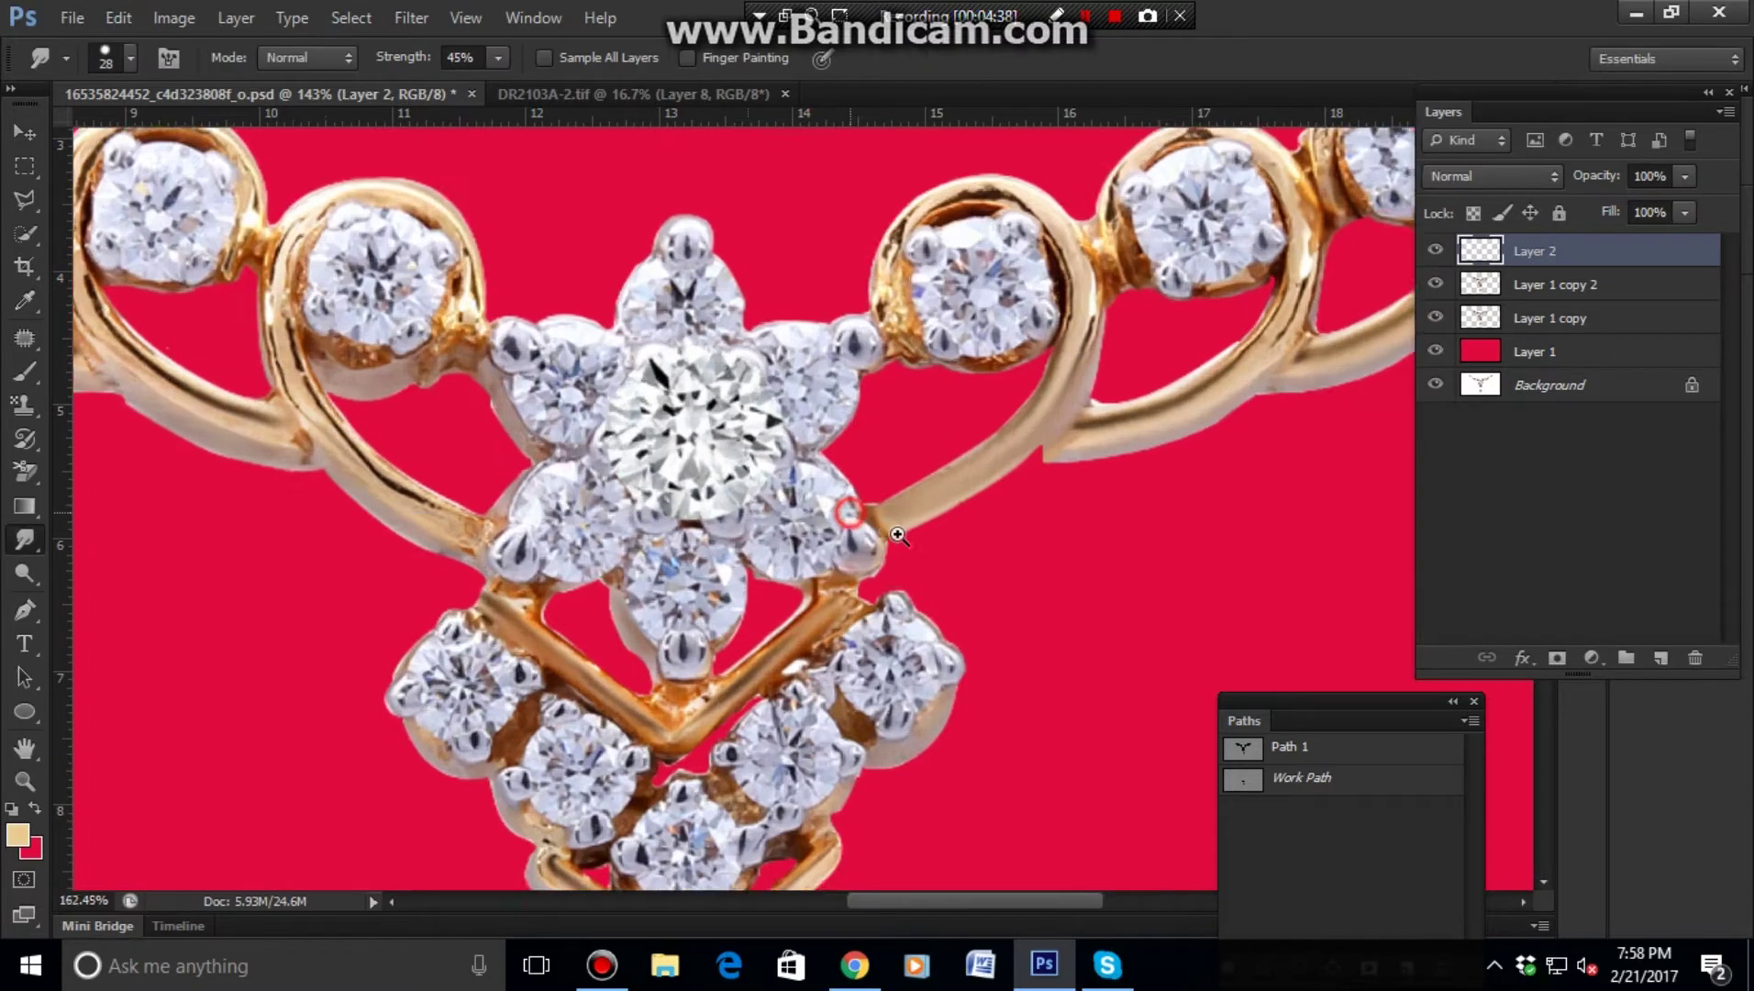
scroll(897, 535, up, 1)
scroll(890, 523, up, 1)
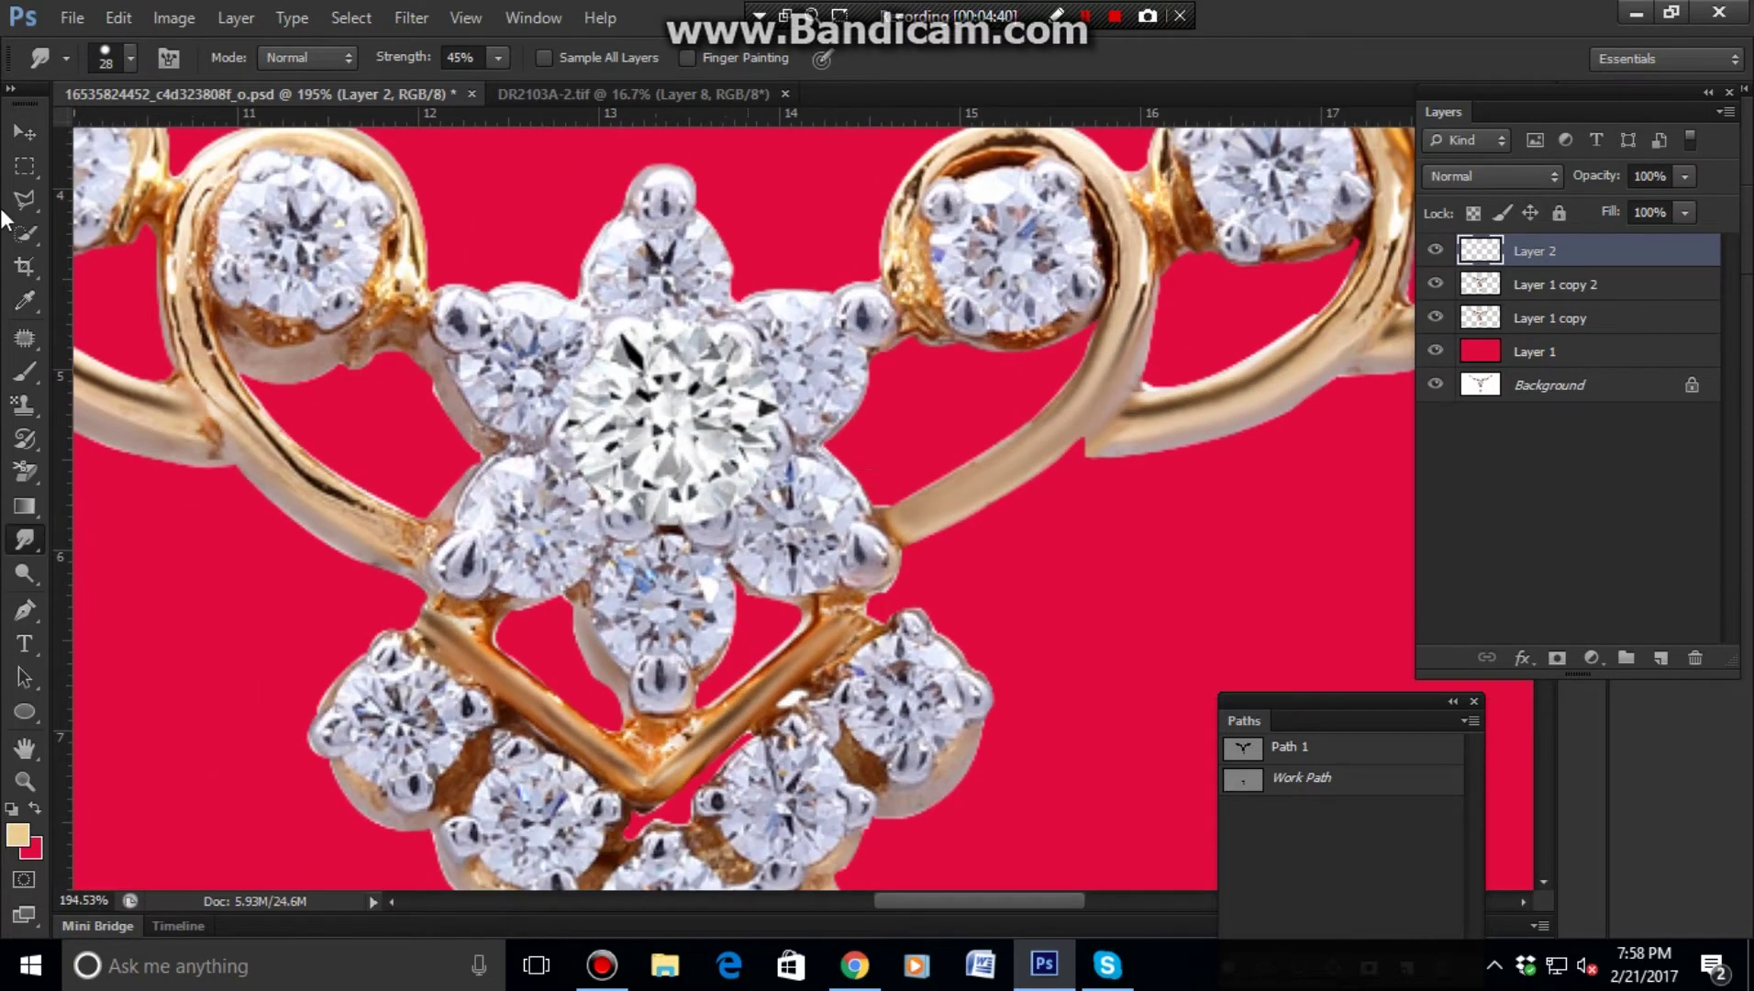
click(26, 133)
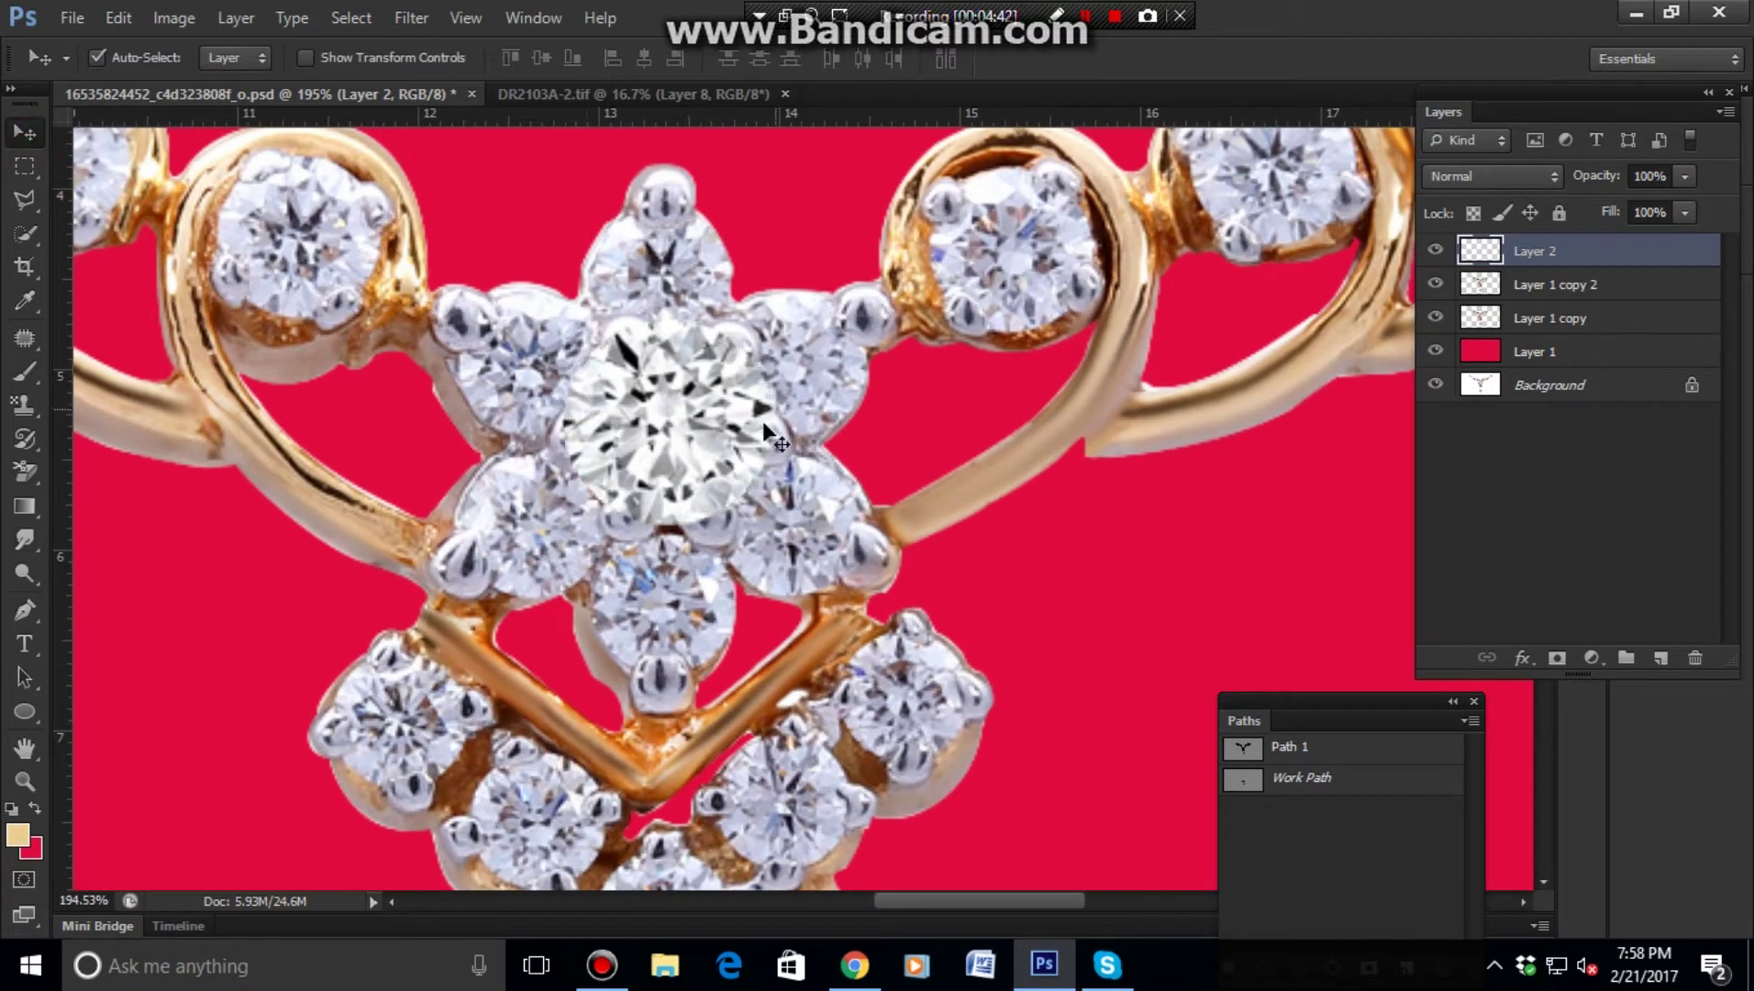
- Position the centre diamond and fit shrunken copies onto the lower and lower-left petals
drag(748, 428, 709, 655)
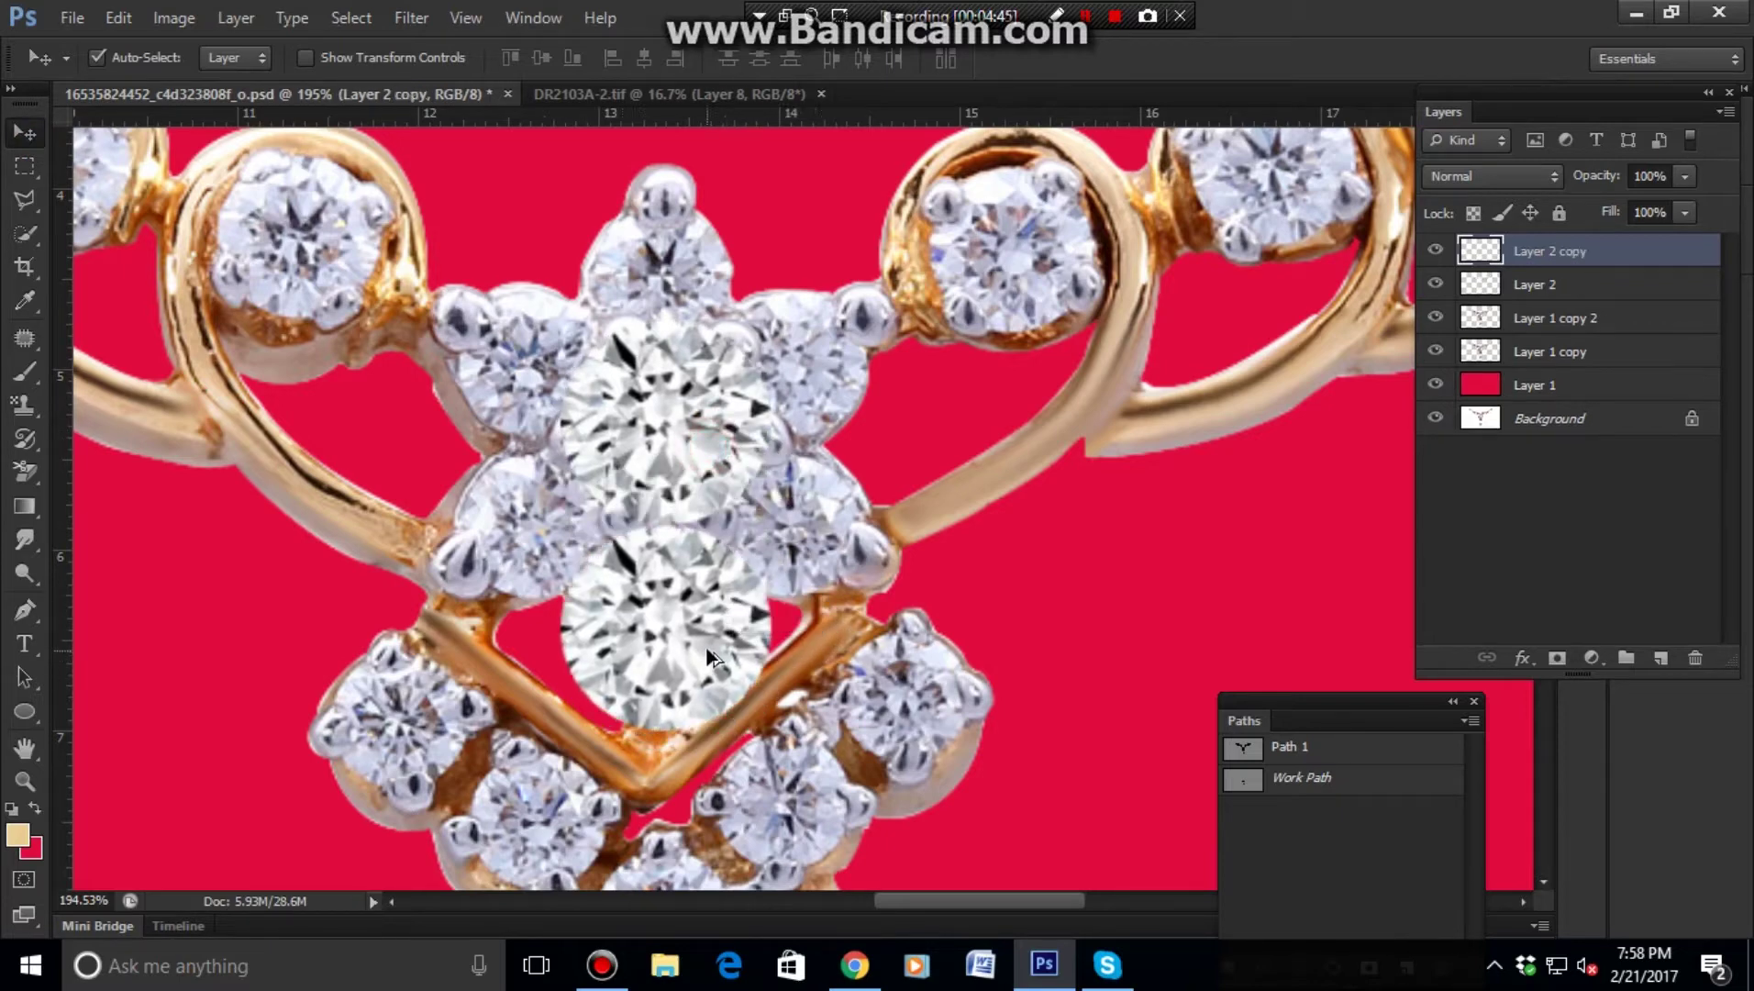
key(ctrl+t)
mouse_move(772, 734)
mouse_down()
mouse_move(721, 676)
mouse_move(750, 695)
mouse_up()
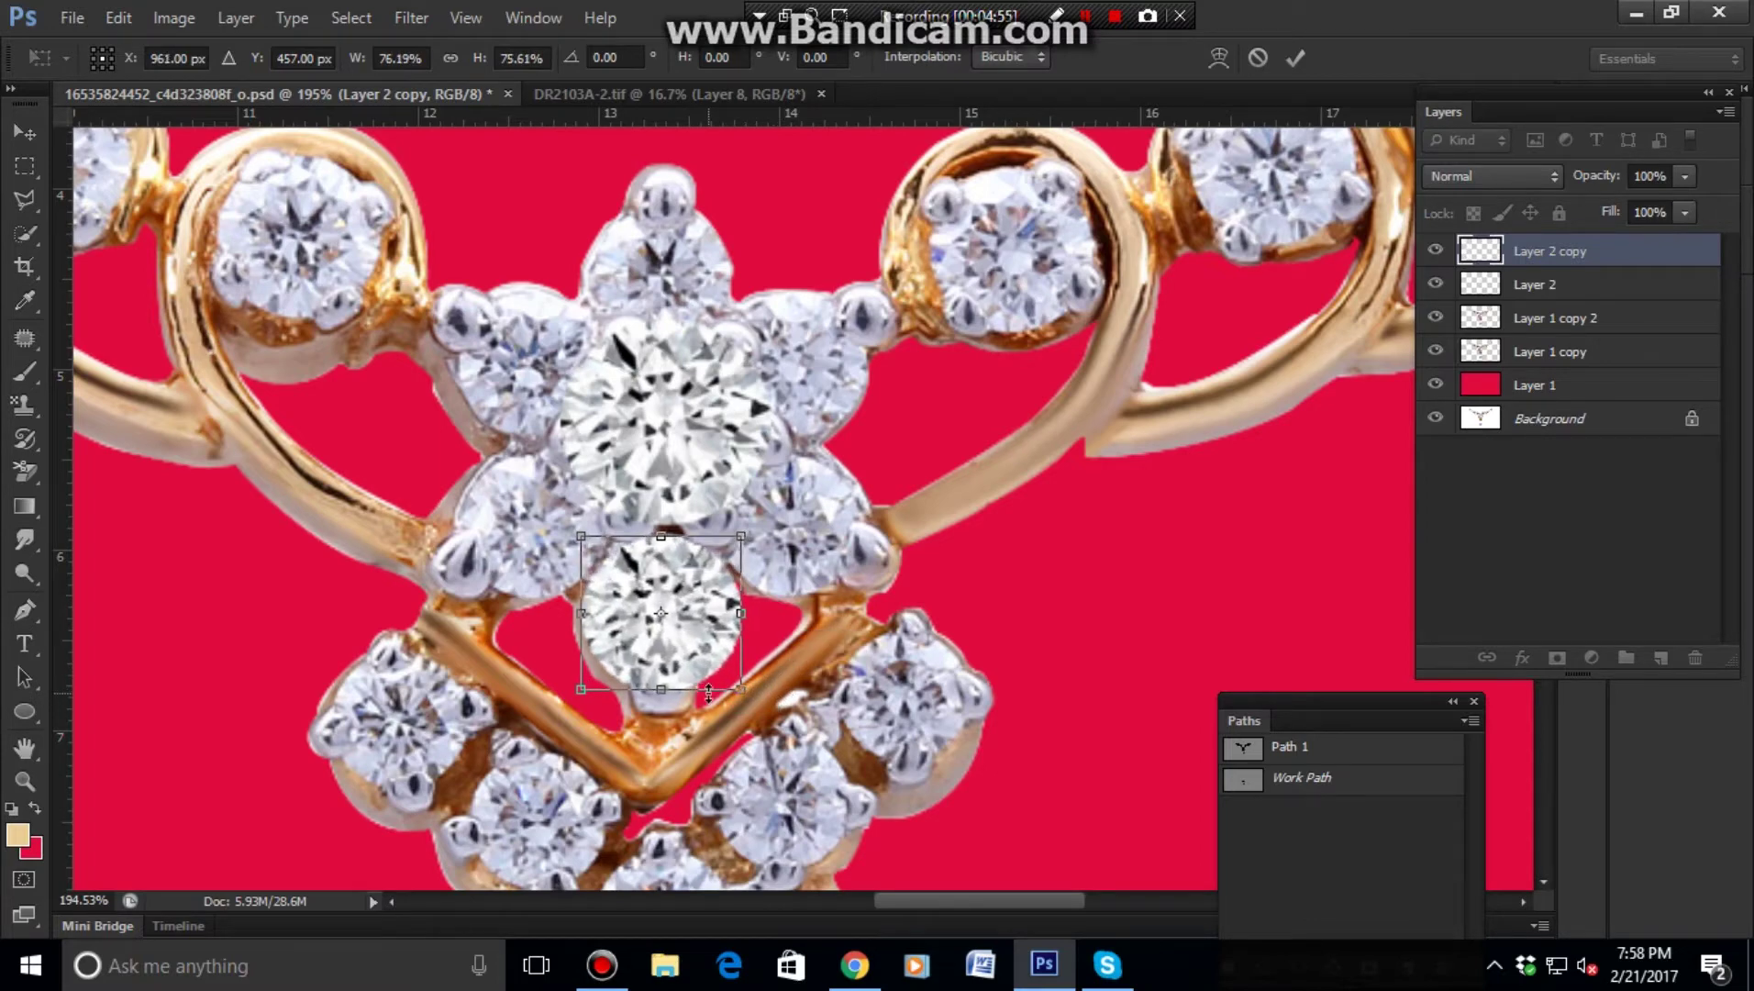
key(Return)
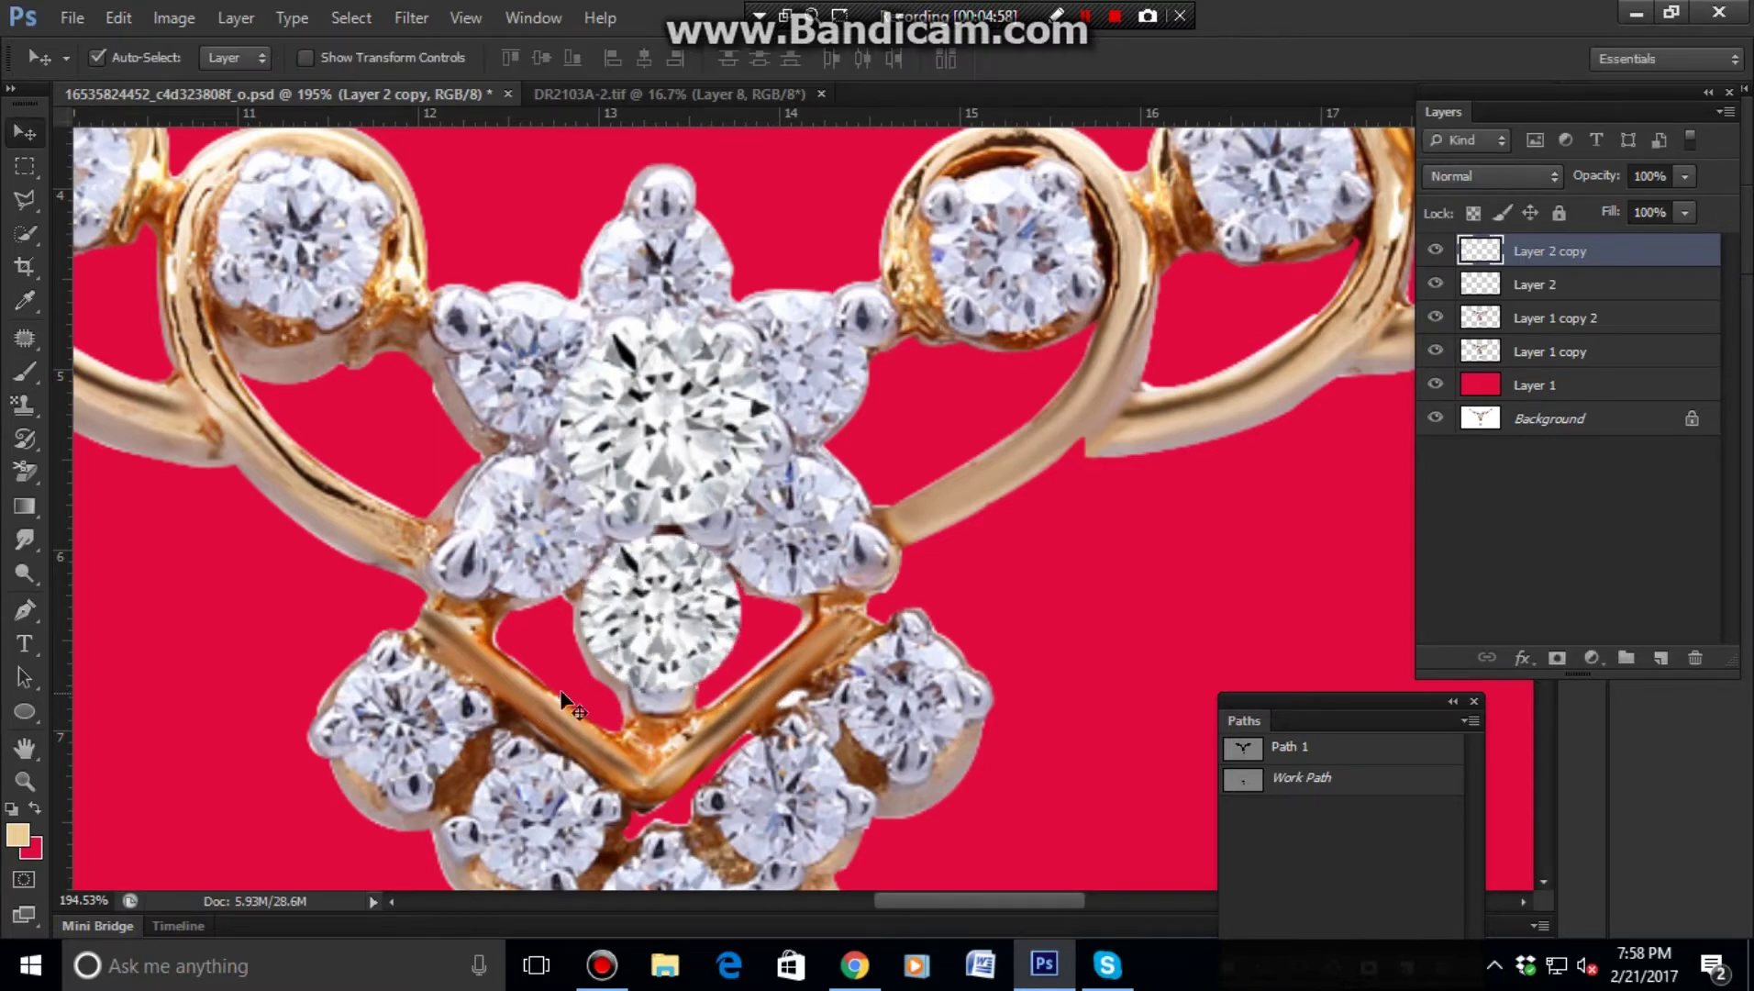
scroll(651, 679, up, 1)
scroll(651, 680, up, 1)
mouse_move(697, 648)
mouse_down()
mouse_move(869, 538)
mouse_move(863, 321)
mouse_up()
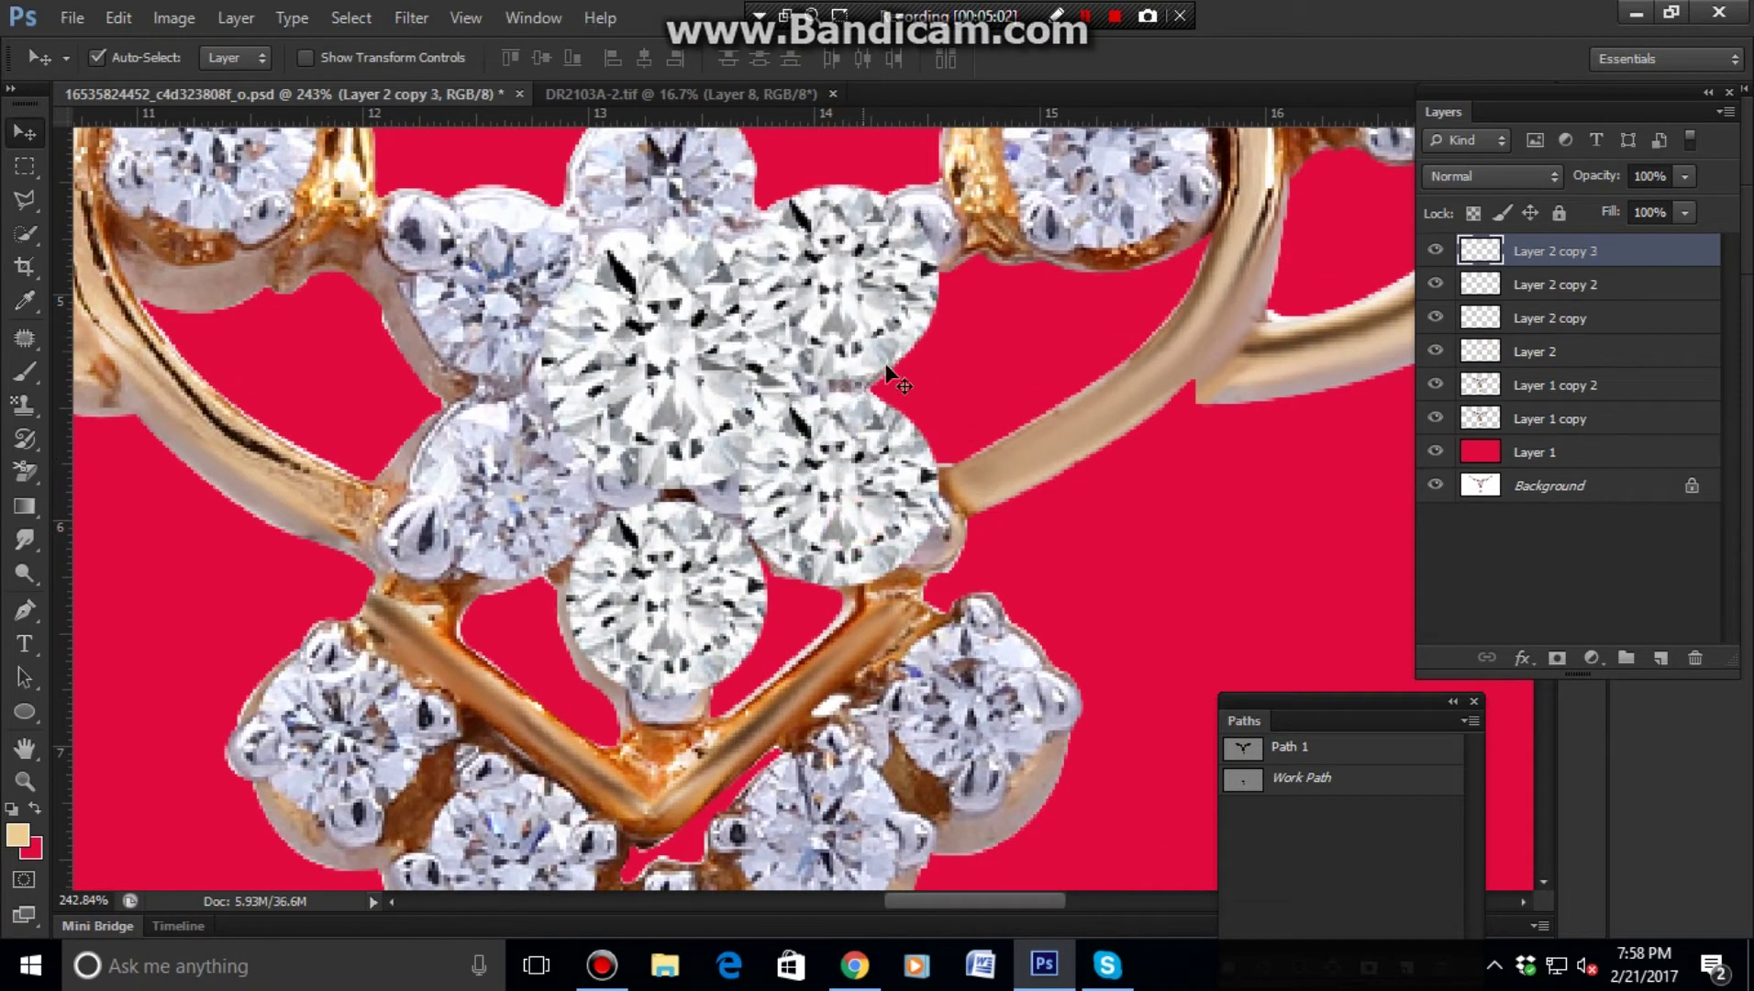
scroll(890, 376, up, 3)
mouse_move(895, 473)
mouse_down()
mouse_move(734, 358)
mouse_move(582, 478)
mouse_move(587, 686)
mouse_up()
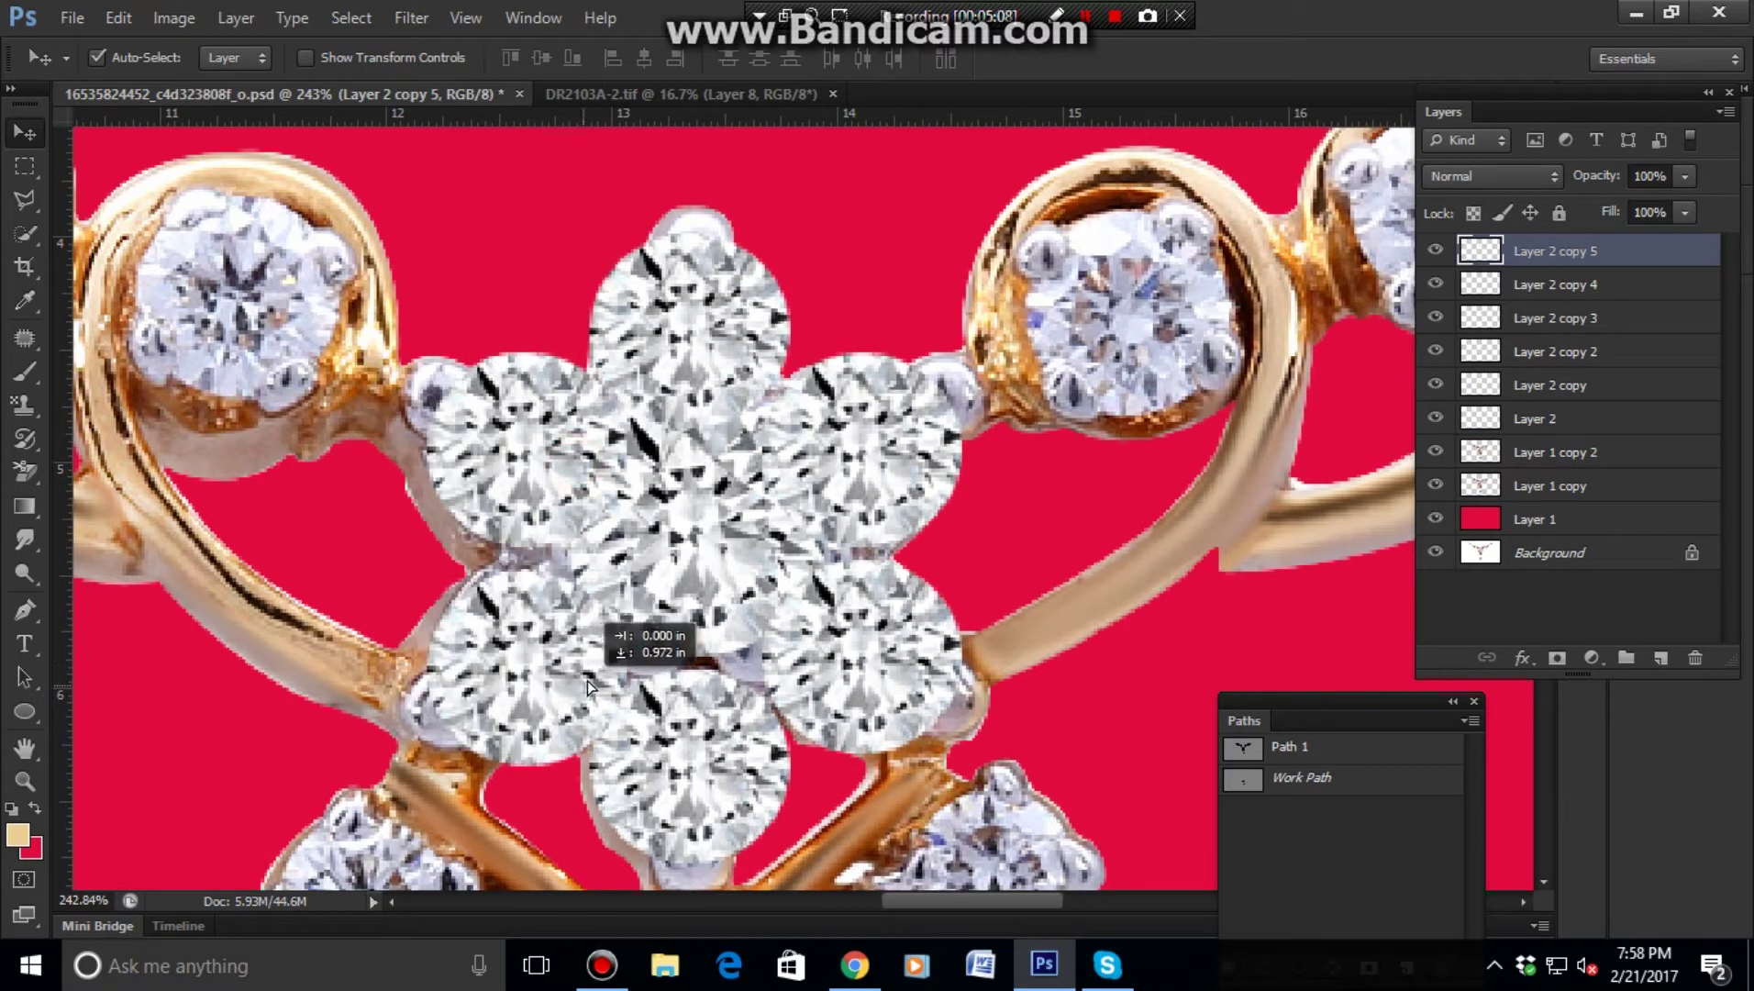
drag(587, 686, 565, 651)
- Enlarge a diamond copy to about 112% on the right setting, then duplicate it onto the next stone
mouse_move(863, 621)
mouse_down()
mouse_move(1106, 346)
mouse_move(1135, 282)
mouse_up()
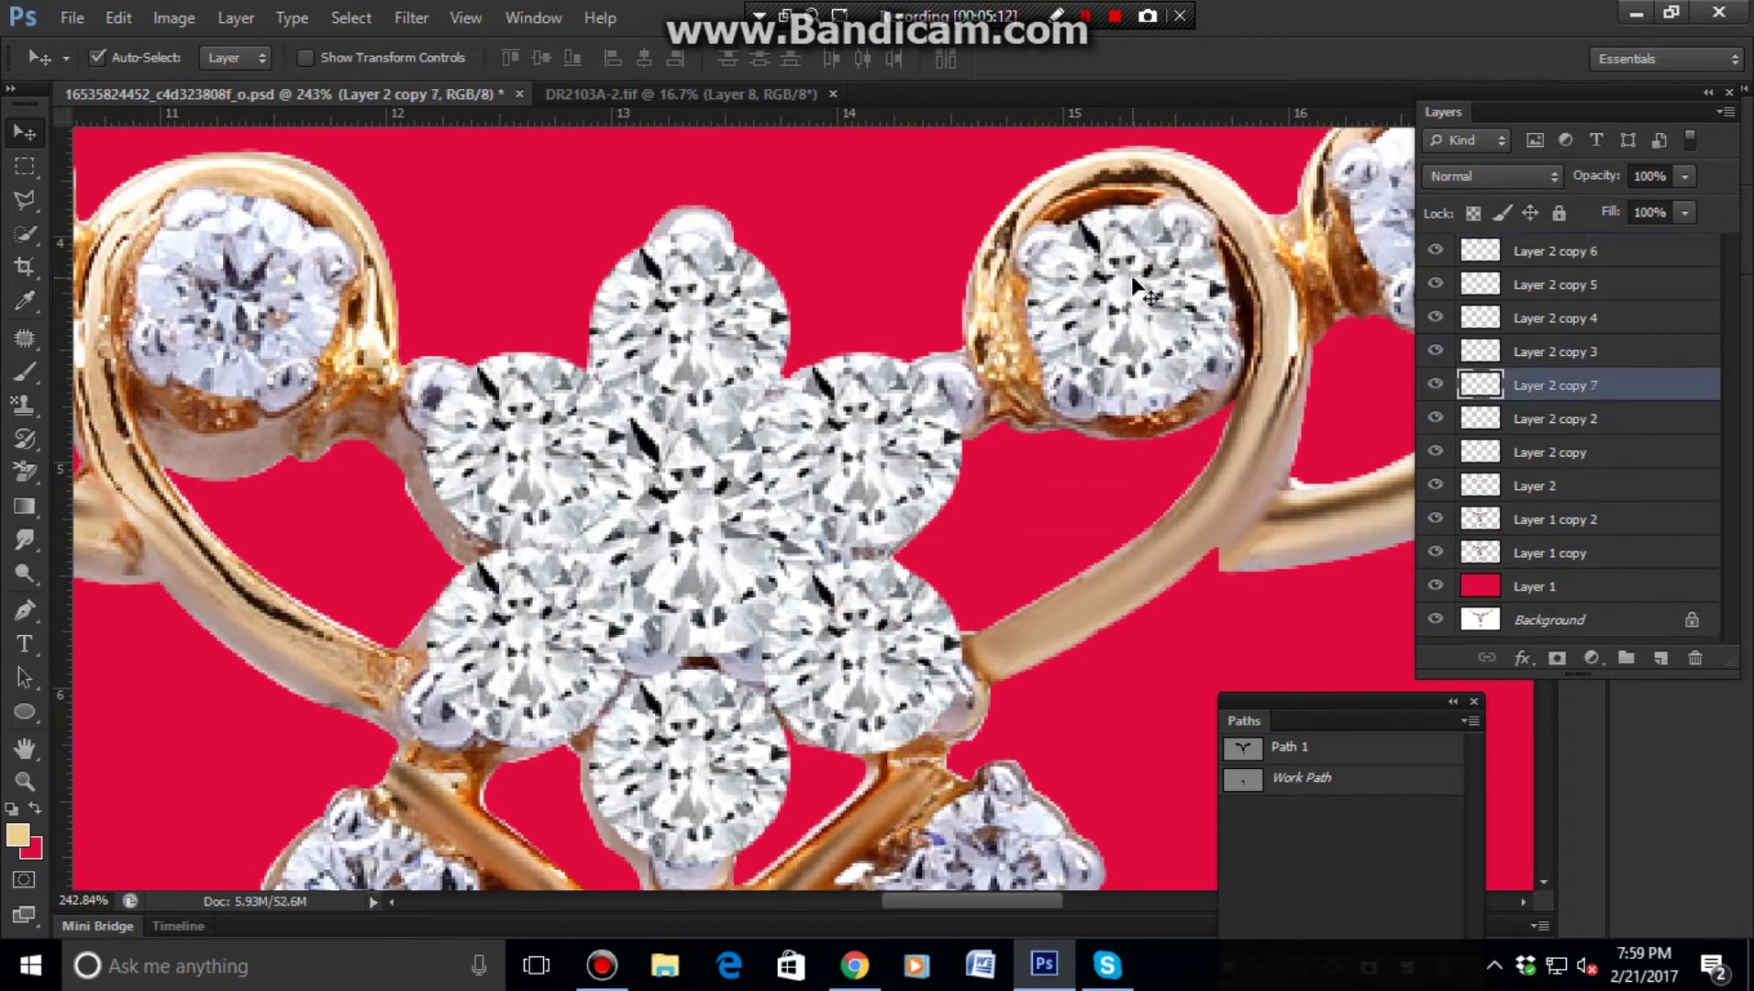
key(ctrl+t)
drag(1227, 398, 1252, 422)
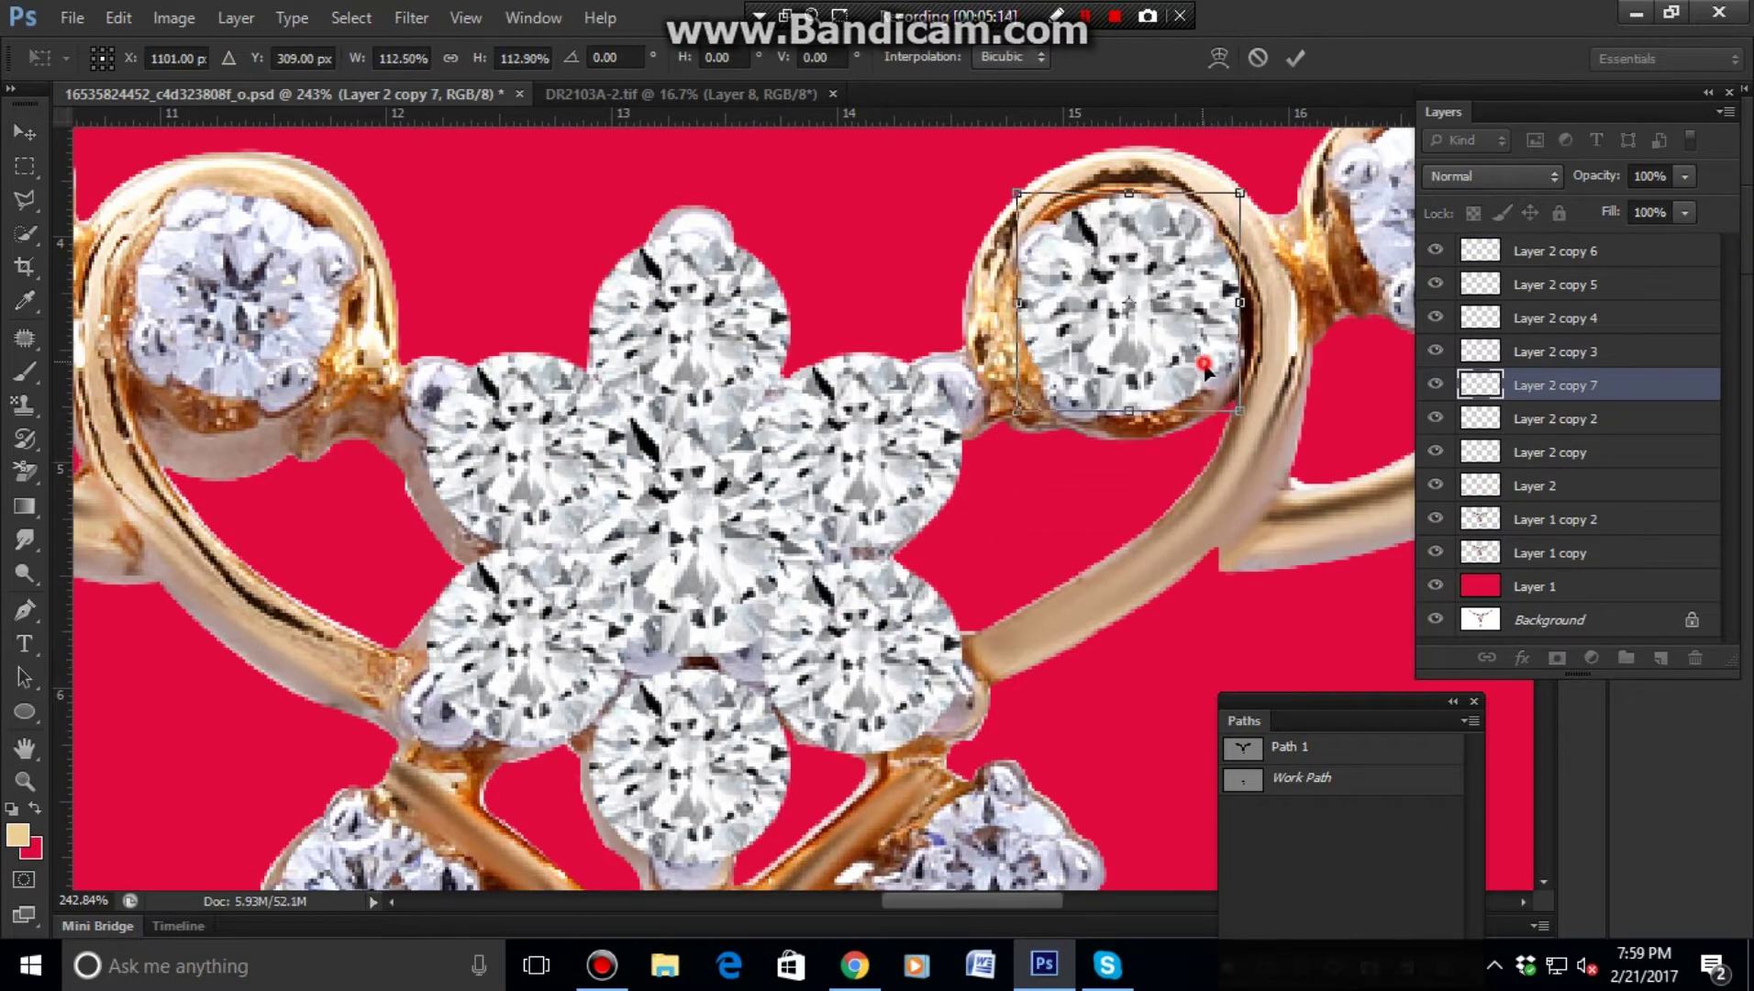
drag(1202, 369, 1211, 376)
drag(1186, 511, 865, 567)
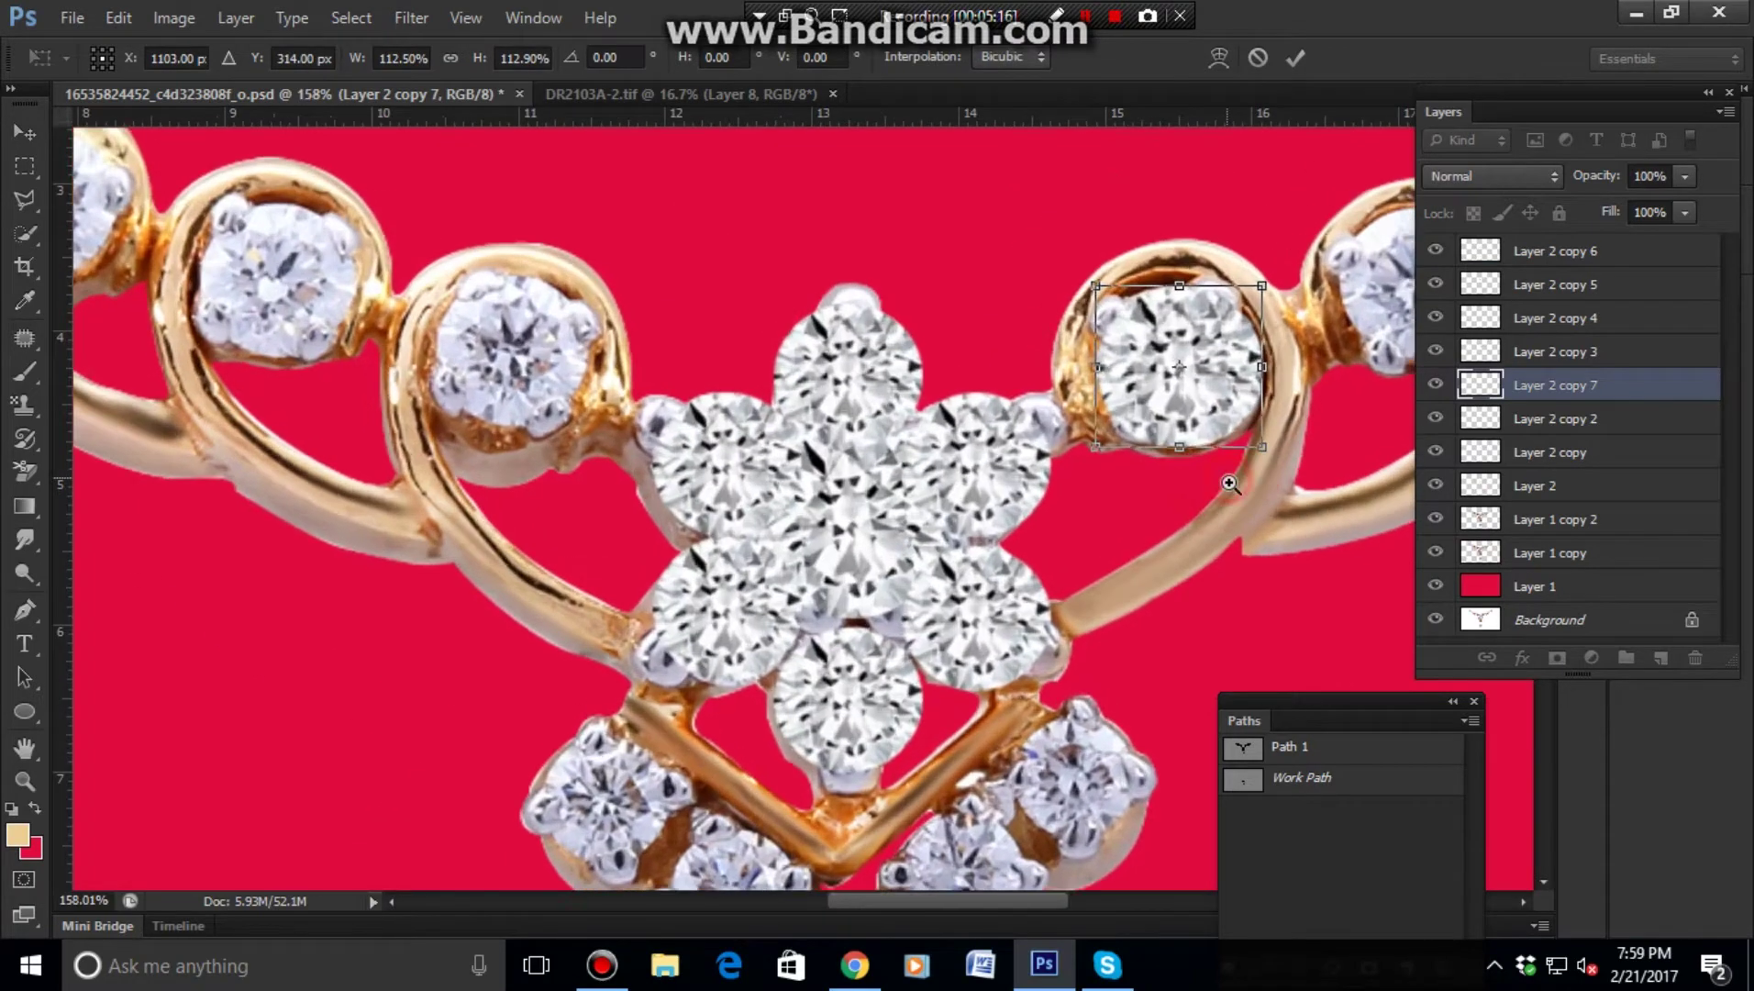
key(Return)
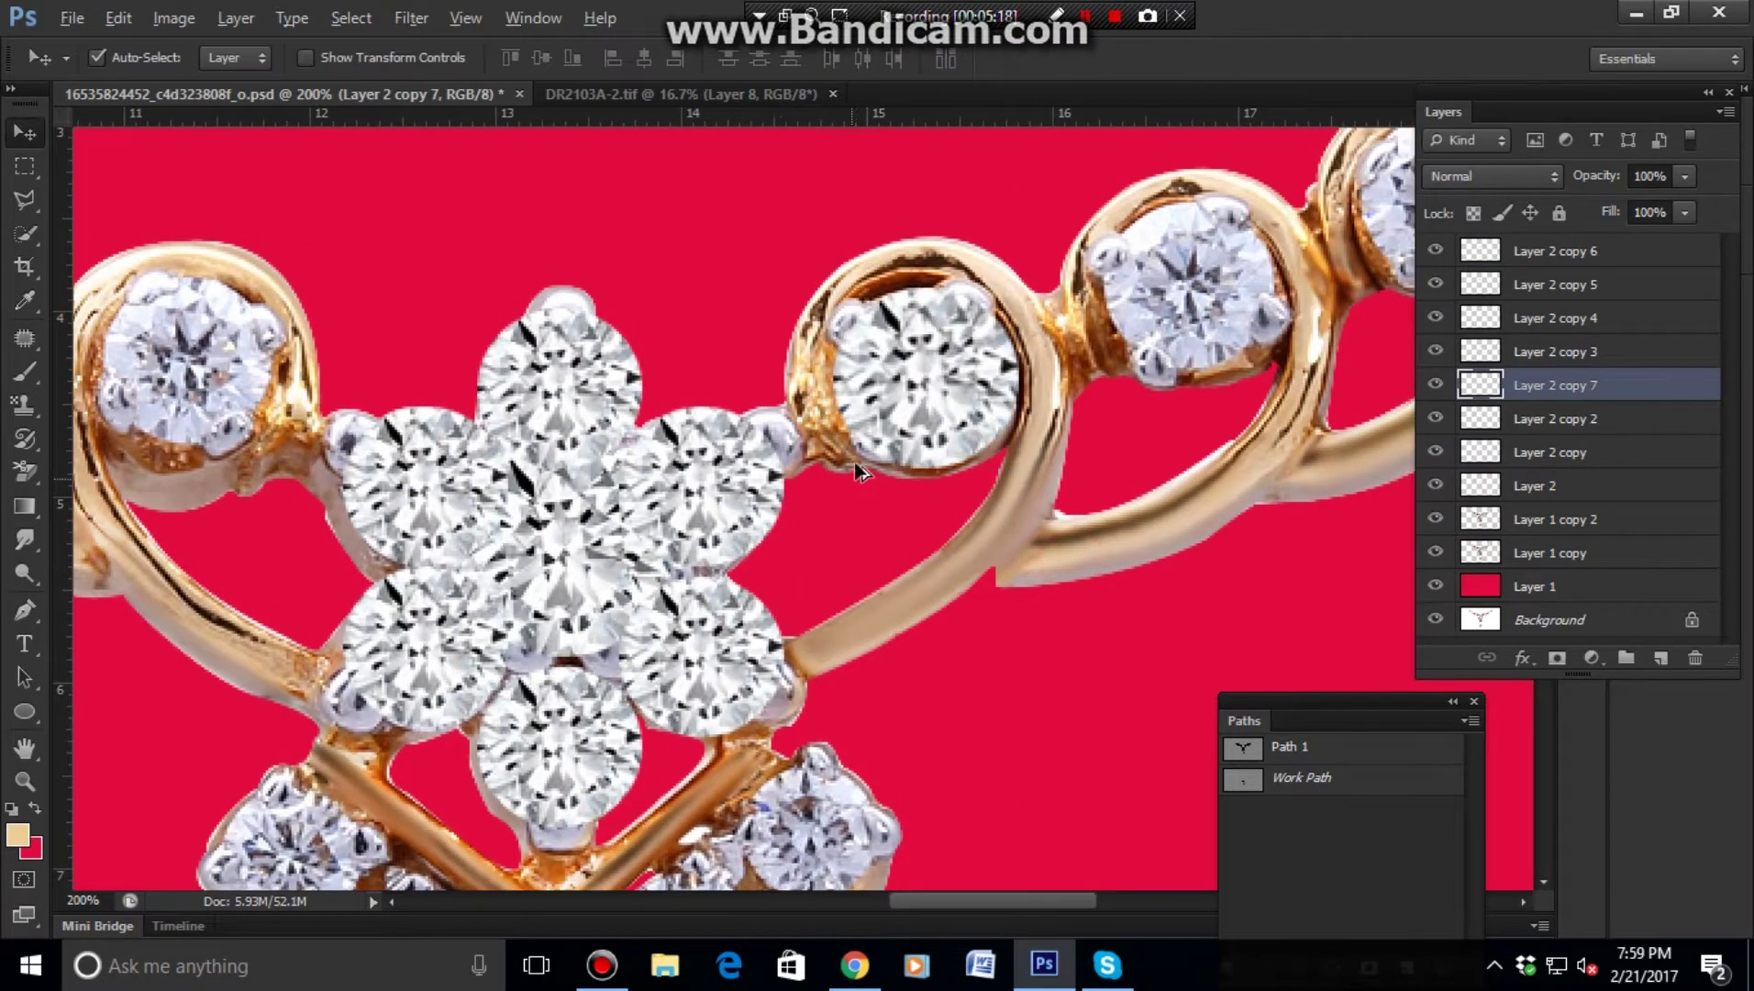
drag(977, 393, 1248, 295)
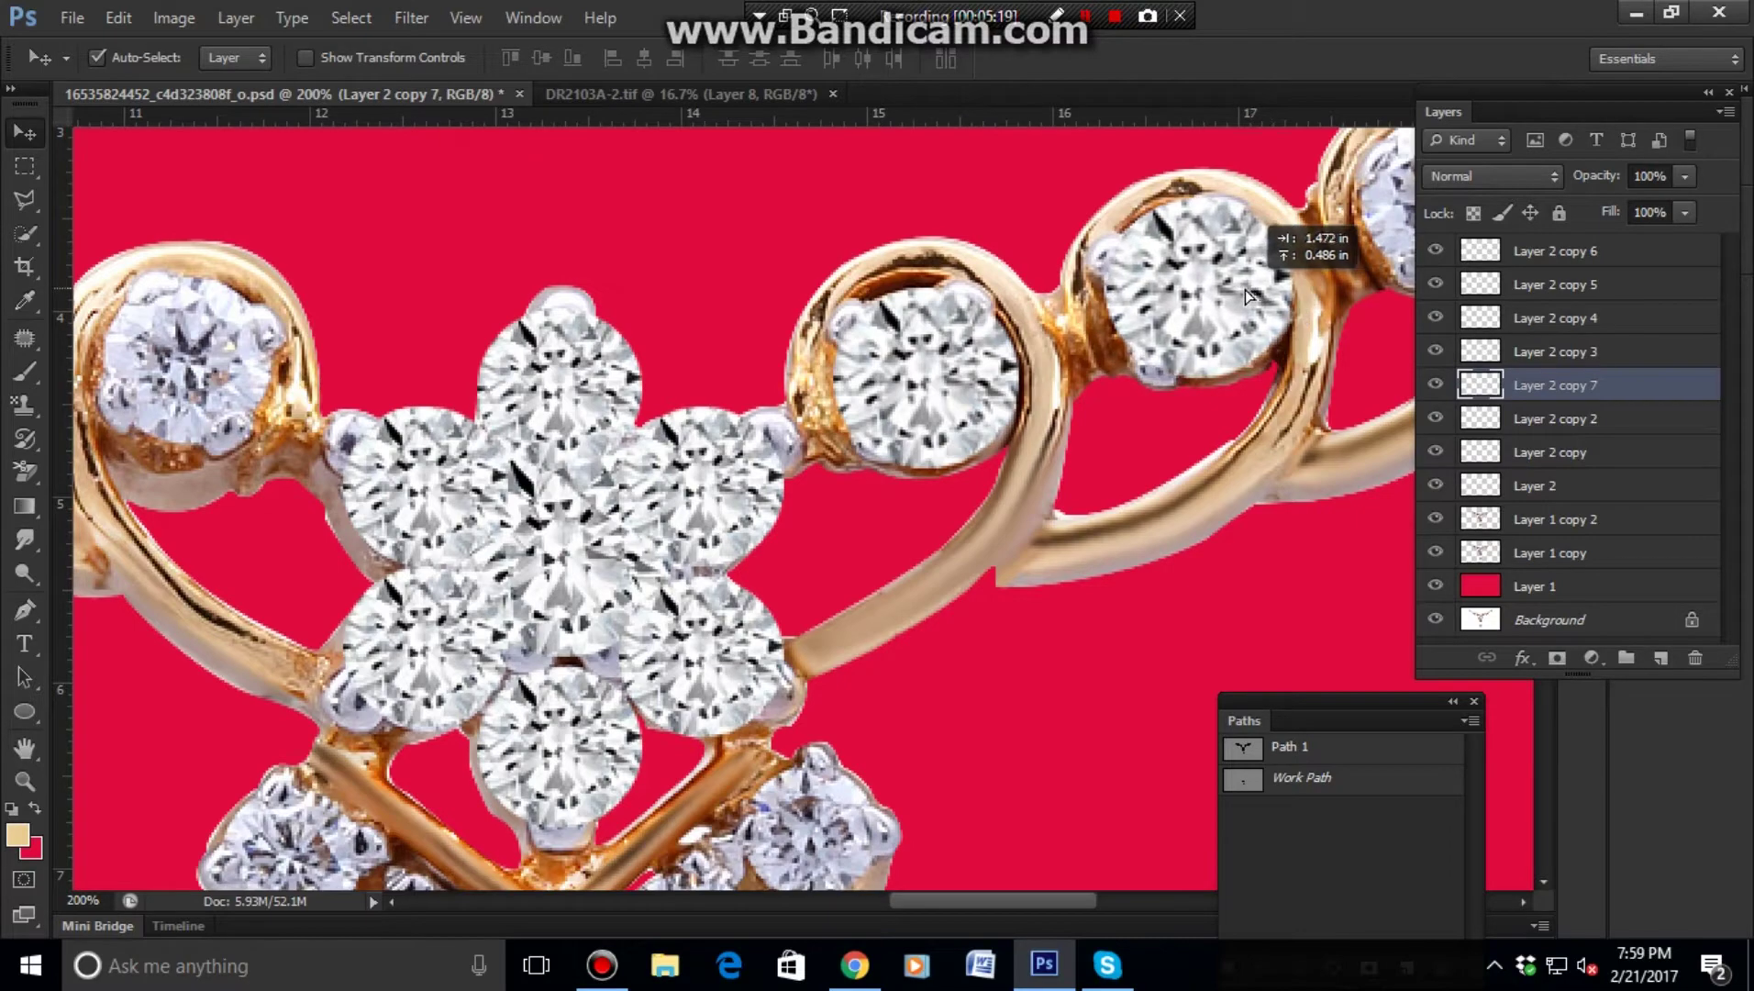
key(ctrl+j)
drag(1117, 549, 485, 936)
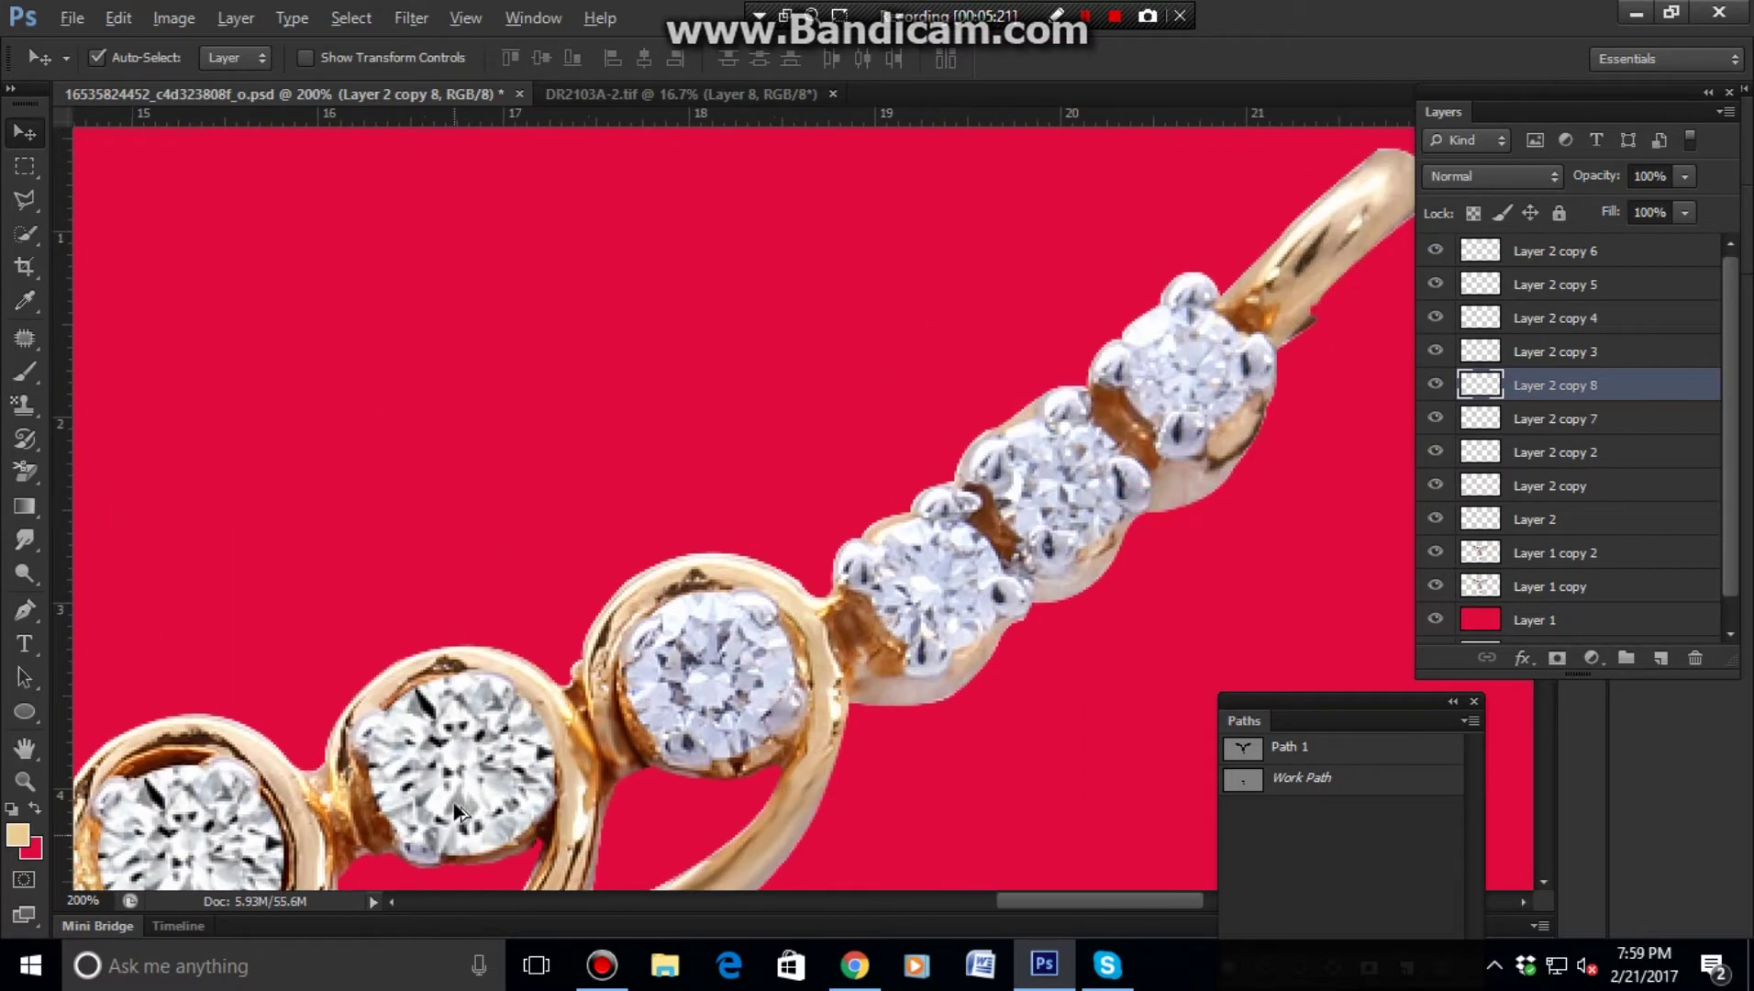
- Duplicate the diamond onto the third, fourth and top stones of the right strand
key(ctrl+j)
mouse_move(456, 812)
mouse_down()
mouse_move(711, 723)
mouse_move(1081, 507)
mouse_move(1206, 395)
mouse_up()
key(ctrl+j)
key(ctrl+j)
key(ctrl+j)
drag(1090, 594, 970, 516)
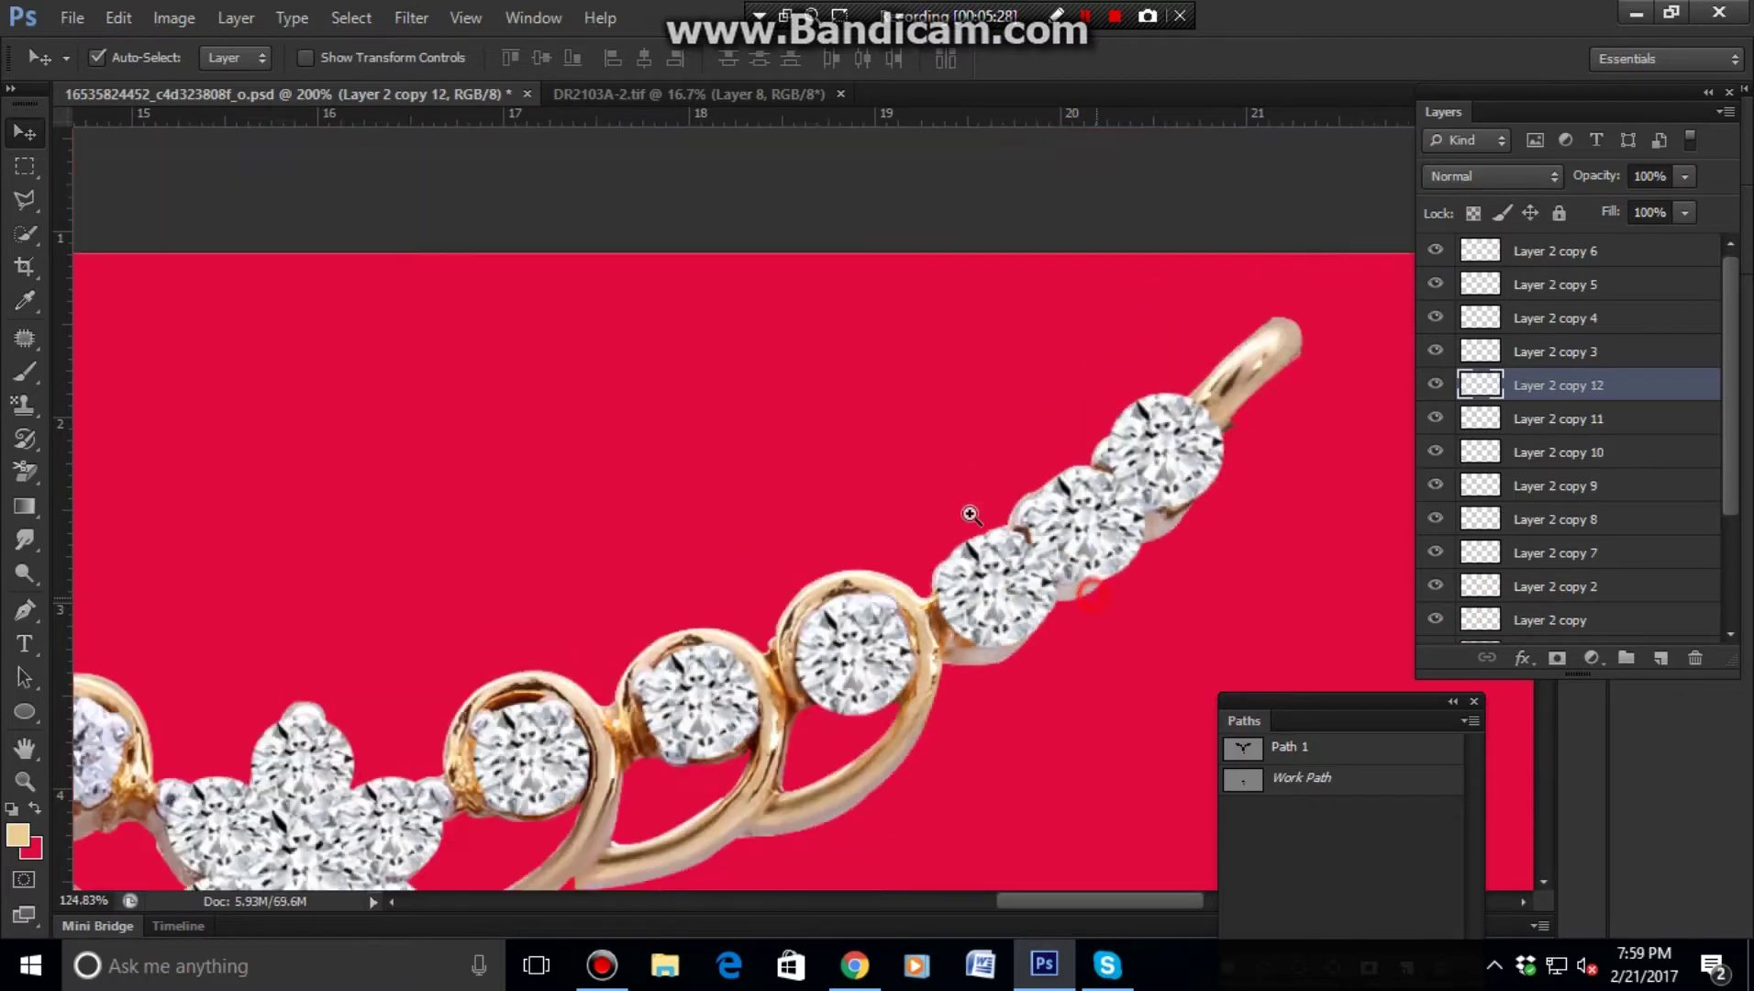
scroll(970, 515, down, 5)
scroll(913, 361, up, 2)
scroll(970, 437, up, 4)
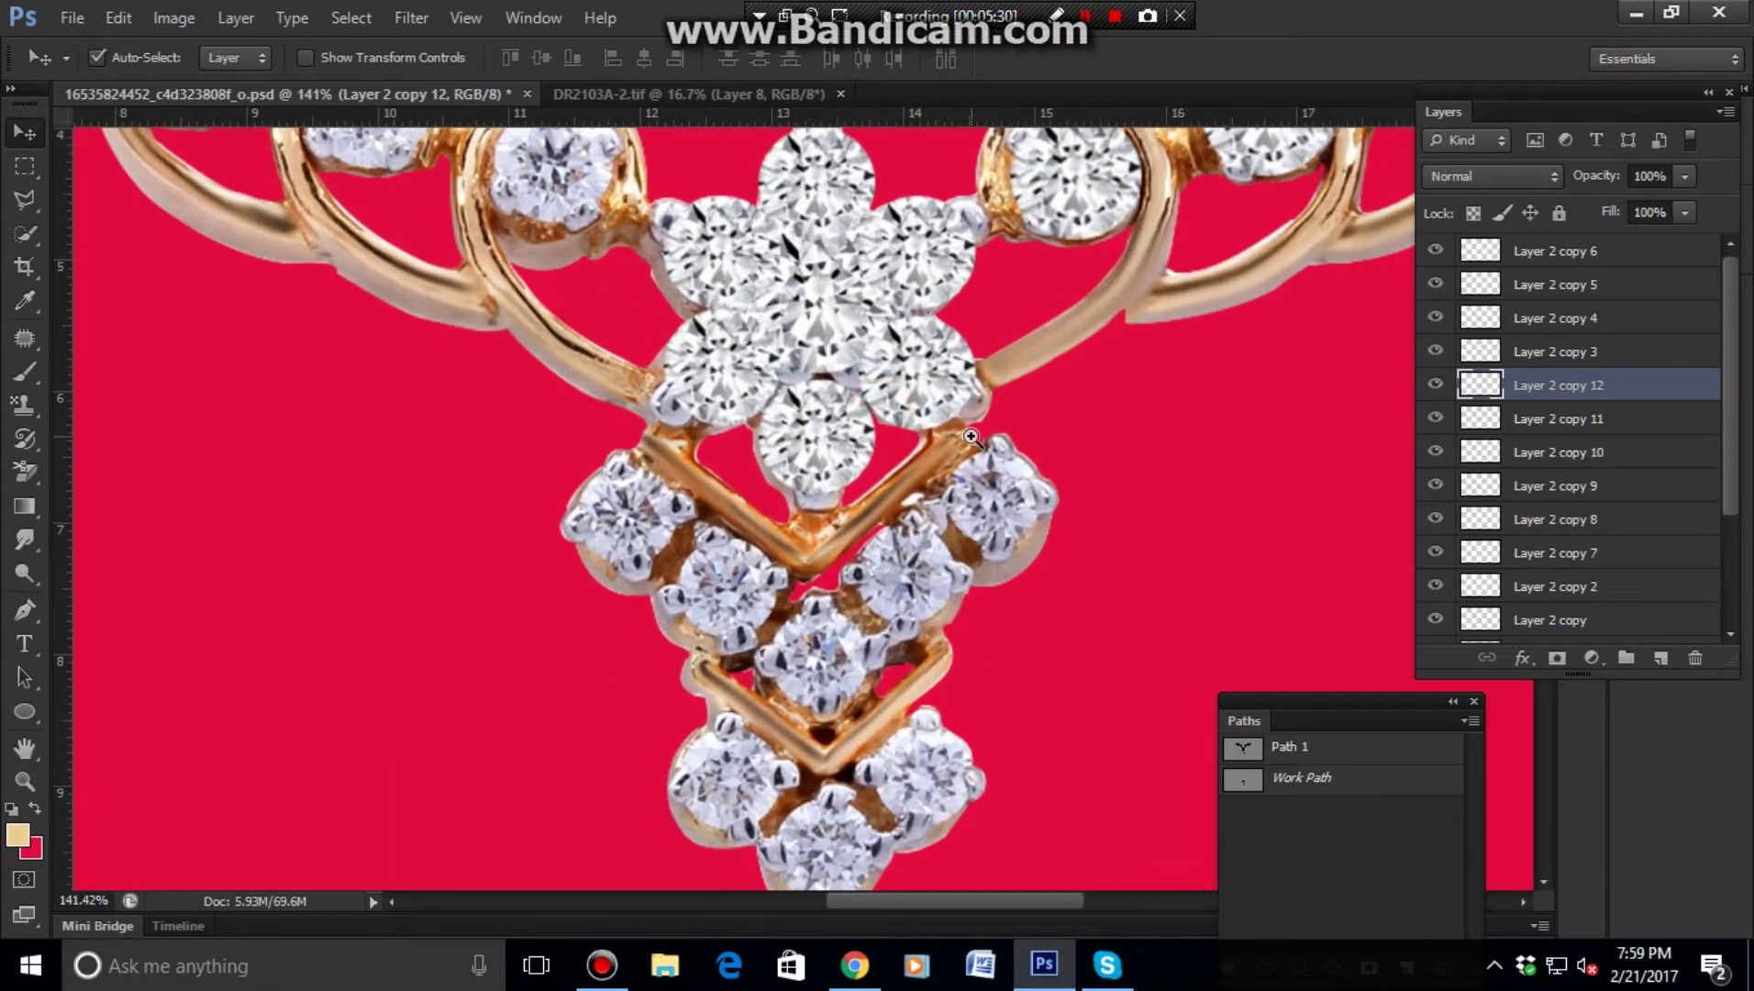
- Place diamond copies on the pendant side stones and lower stones, and carry one onto the teardrop
mouse_move(894, 365)
mouse_down()
mouse_move(1002, 519)
mouse_move(846, 672)
mouse_move(739, 610)
mouse_move(659, 516)
mouse_up()
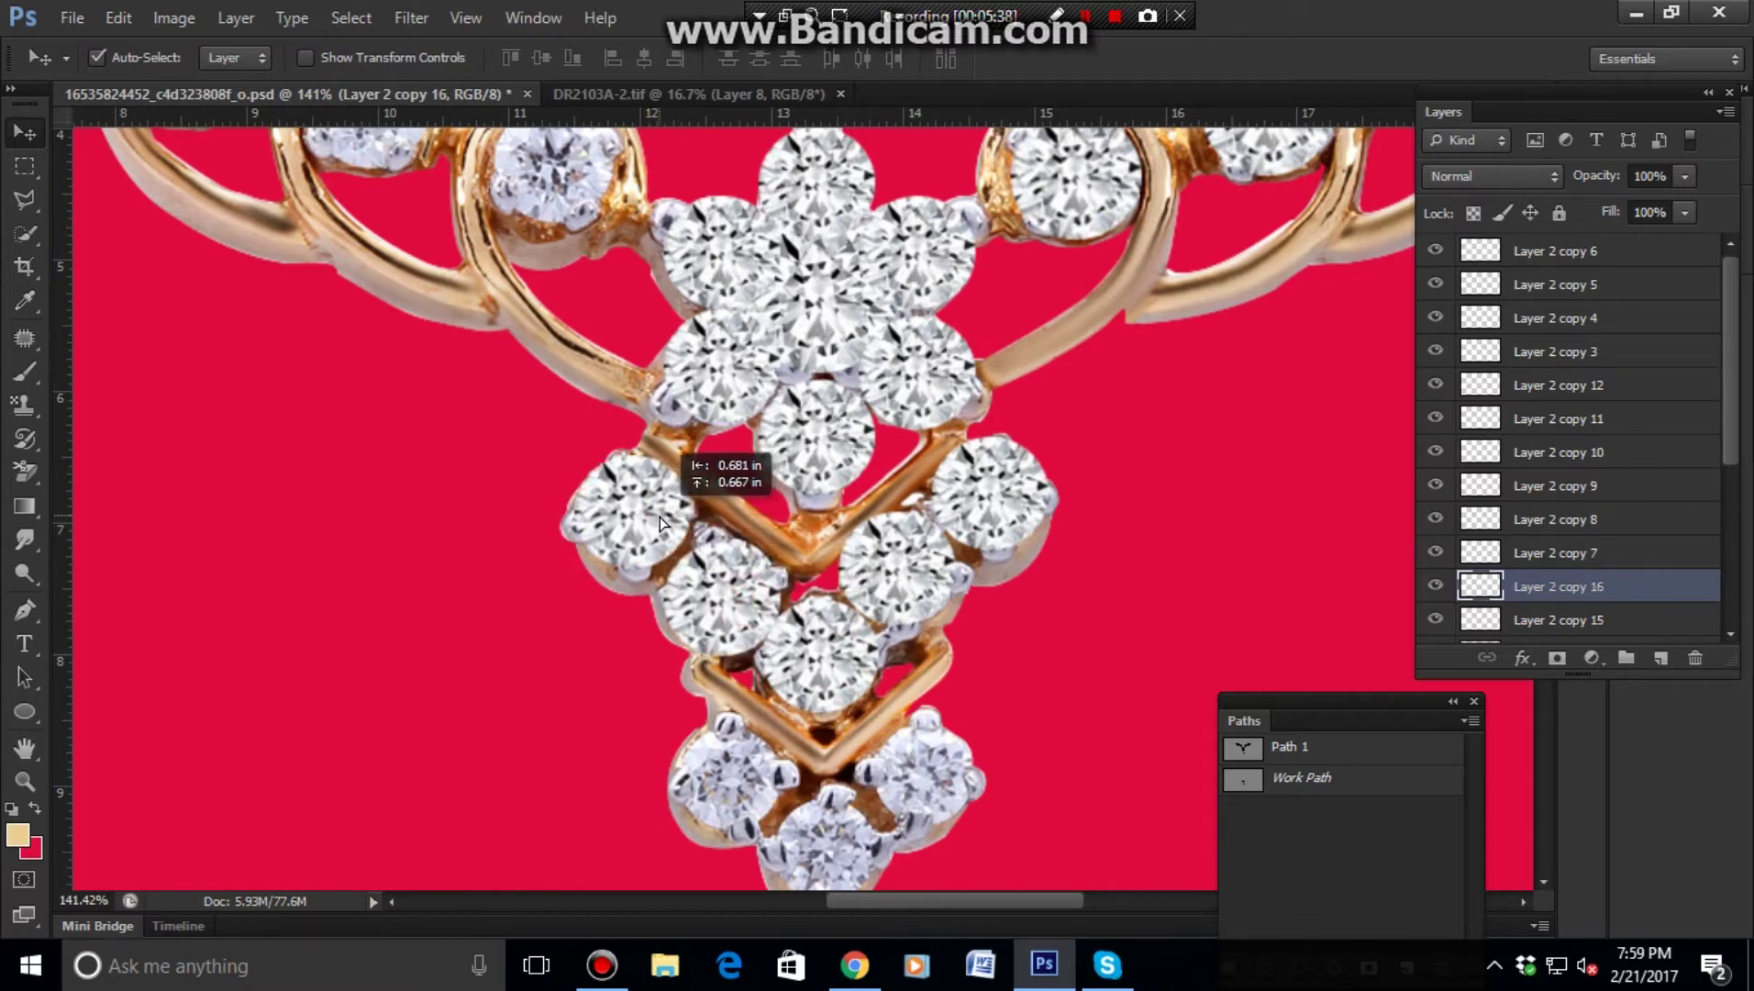
drag(867, 699, 939, 438)
drag(895, 584, 987, 529)
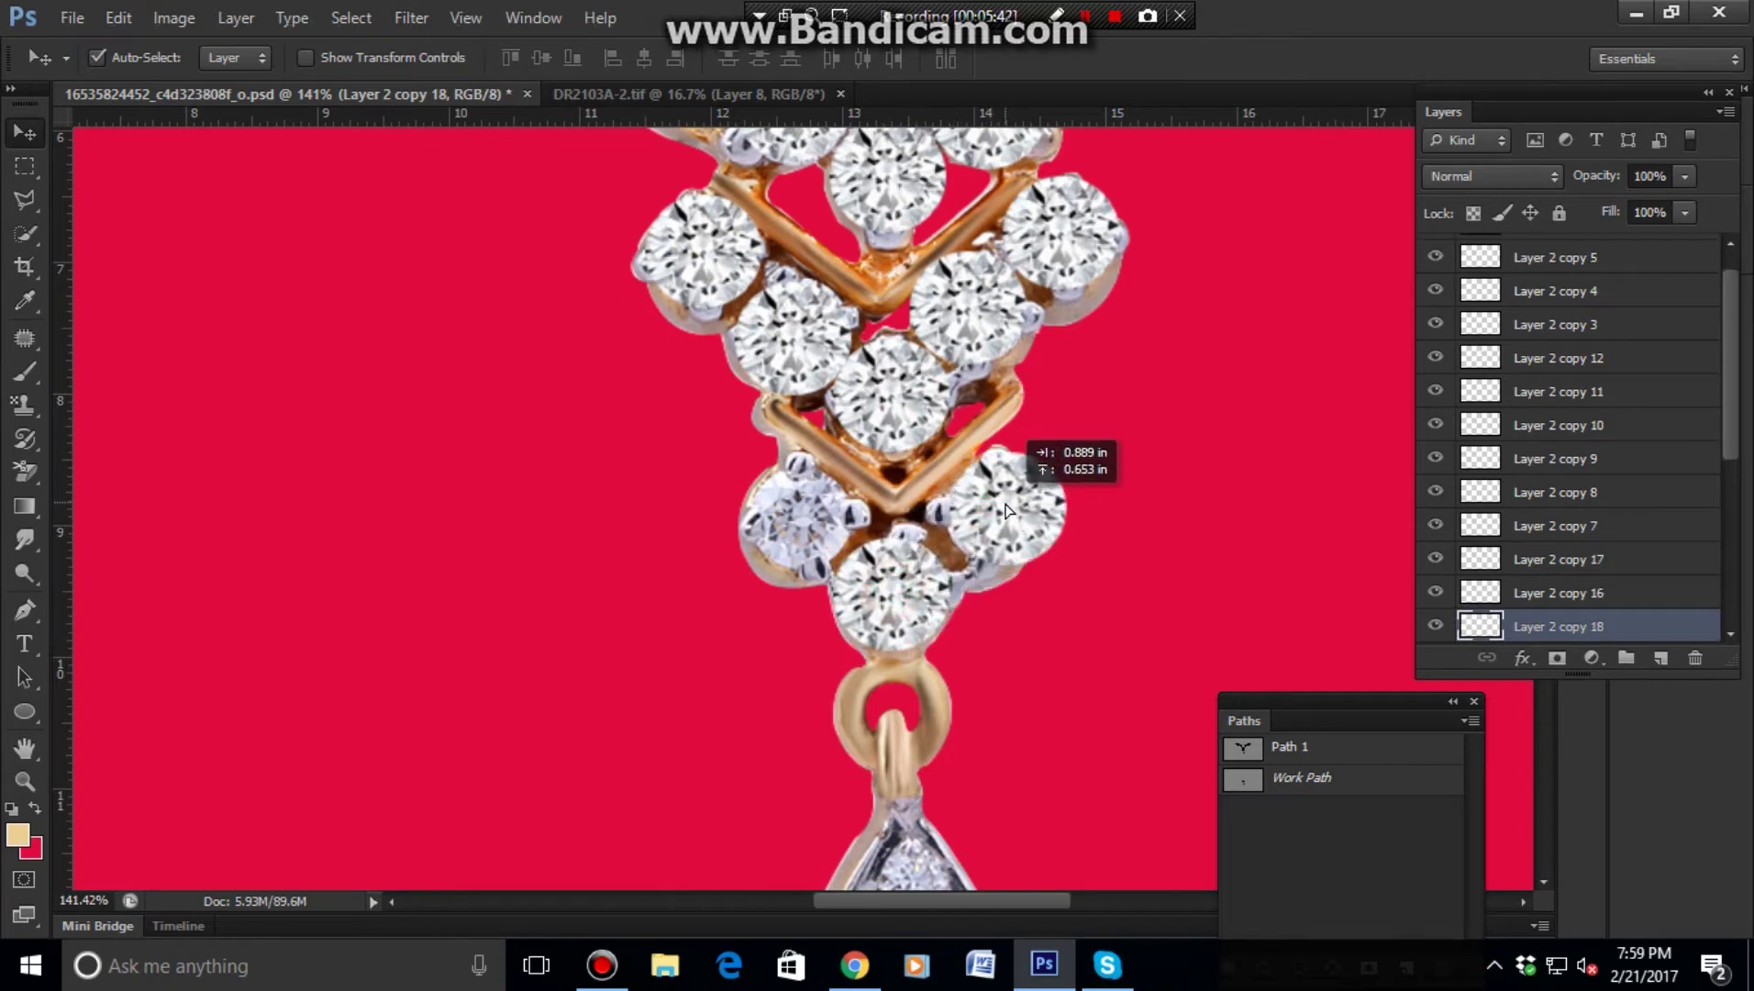
mouse_move(987, 529)
mouse_down()
mouse_move(1003, 511)
mouse_move(807, 541)
mouse_up()
drag(877, 677, 882, 438)
drag(814, 316, 937, 667)
- Move a diamond copy into the teardrop, enlarge it to about 128%, and add another copy
scroll(969, 743, up, 4)
drag(922, 601, 885, 367)
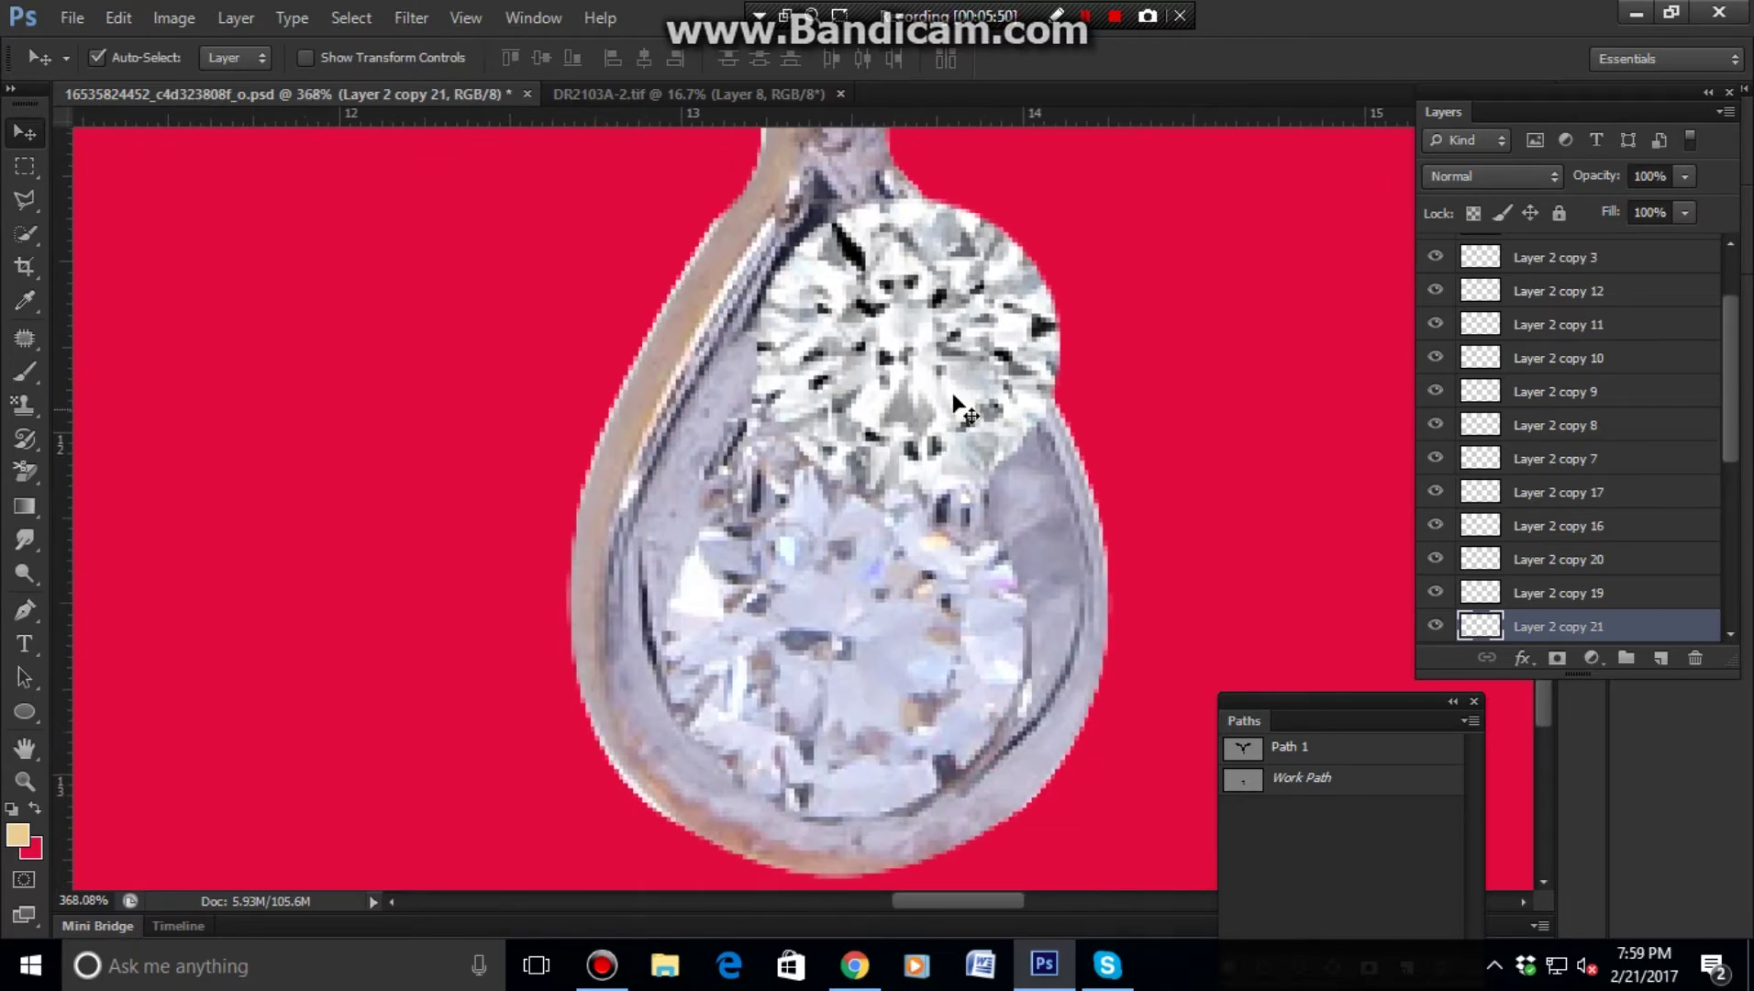
mouse_move(986, 303)
mouse_down()
mouse_move(766, 307)
mouse_move(882, 683)
mouse_up()
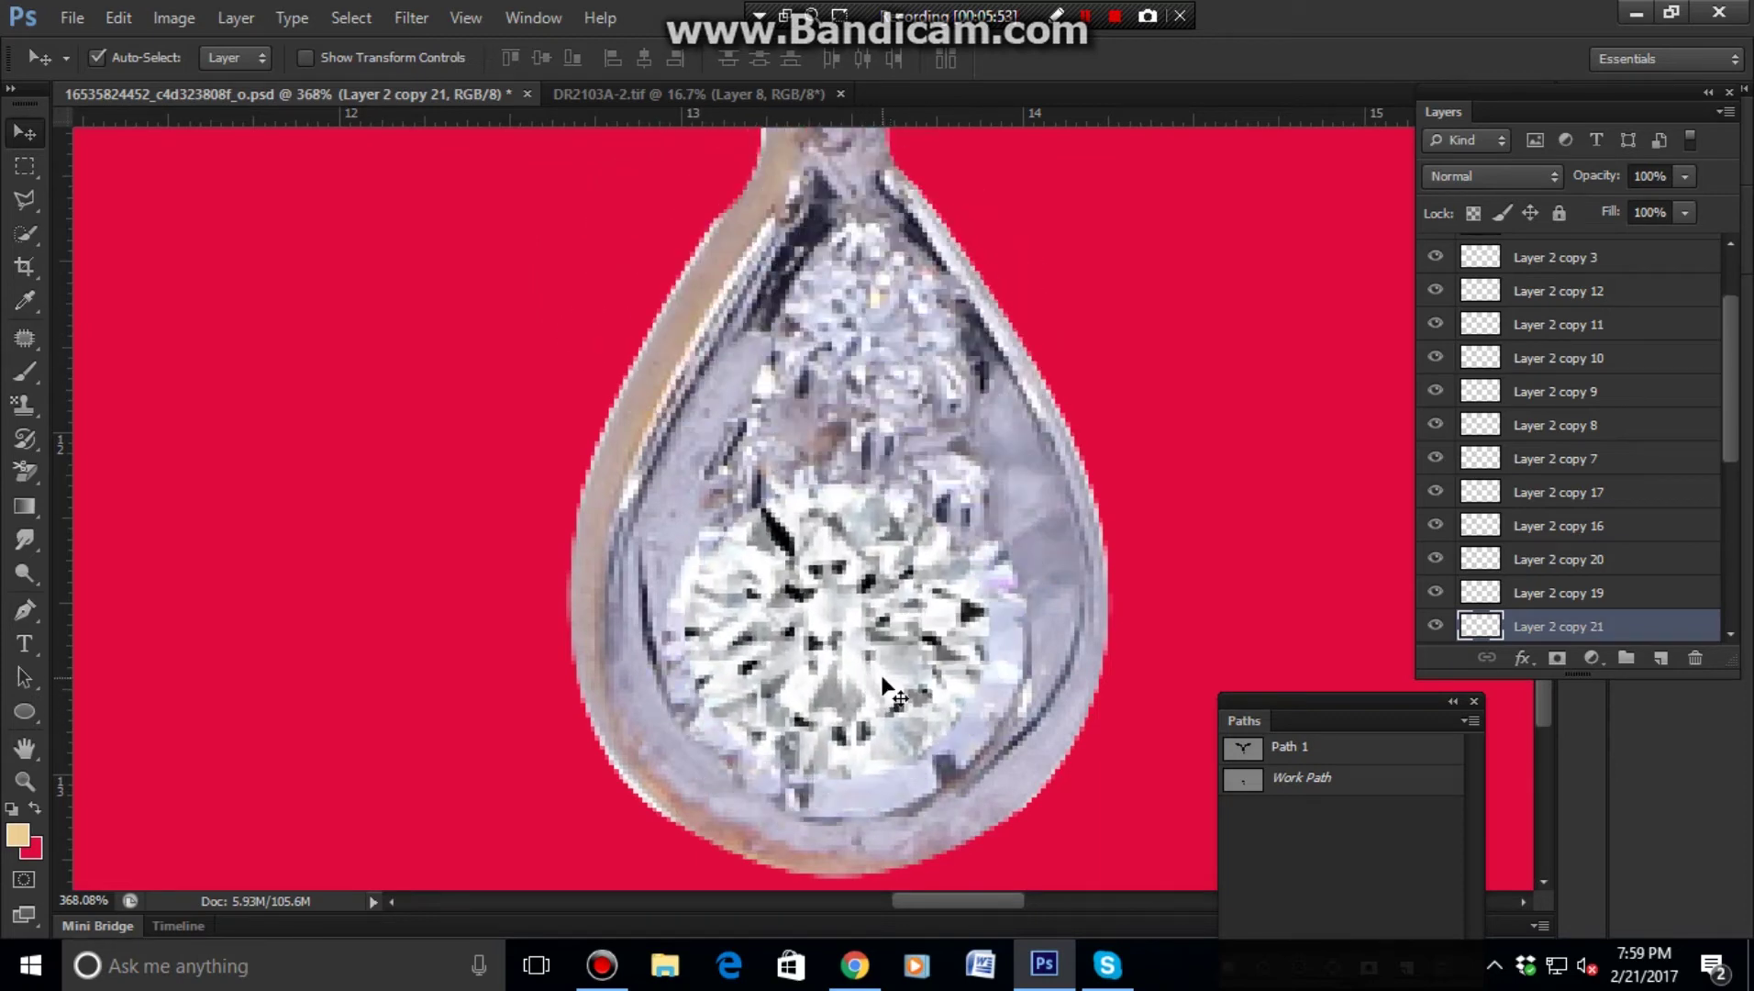
key(ctrl+t)
drag(996, 779, 1031, 820)
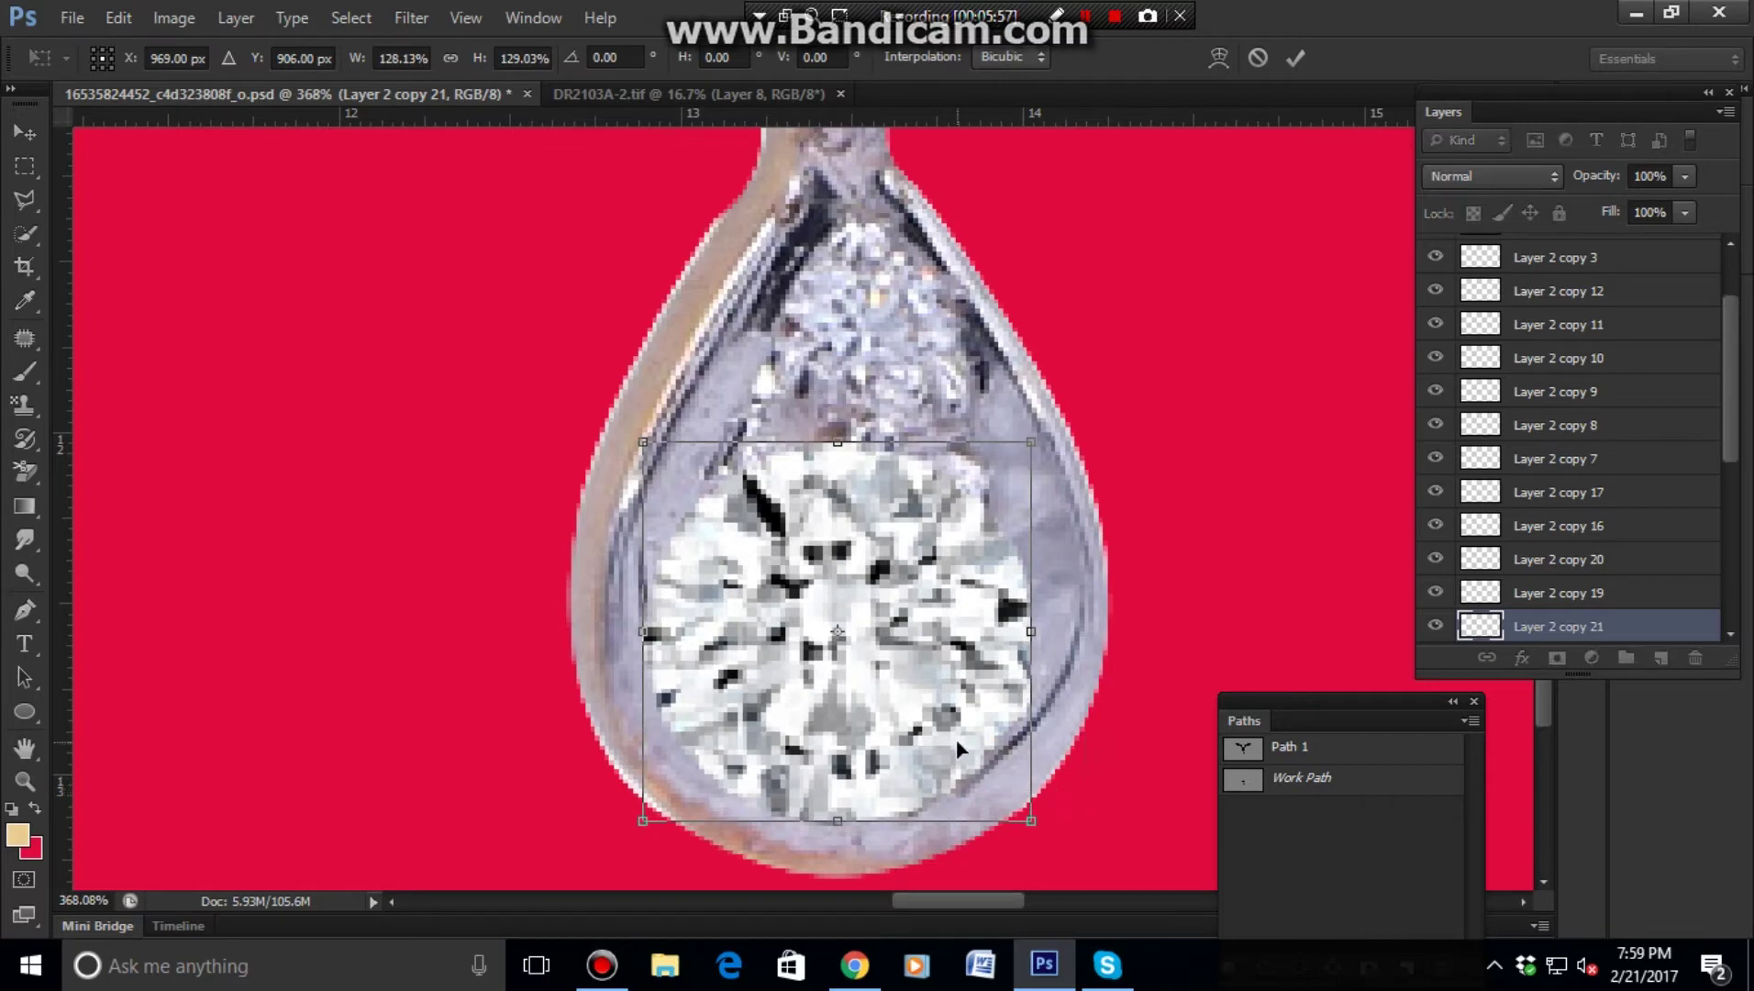
key(Return)
key(ctrl+1)
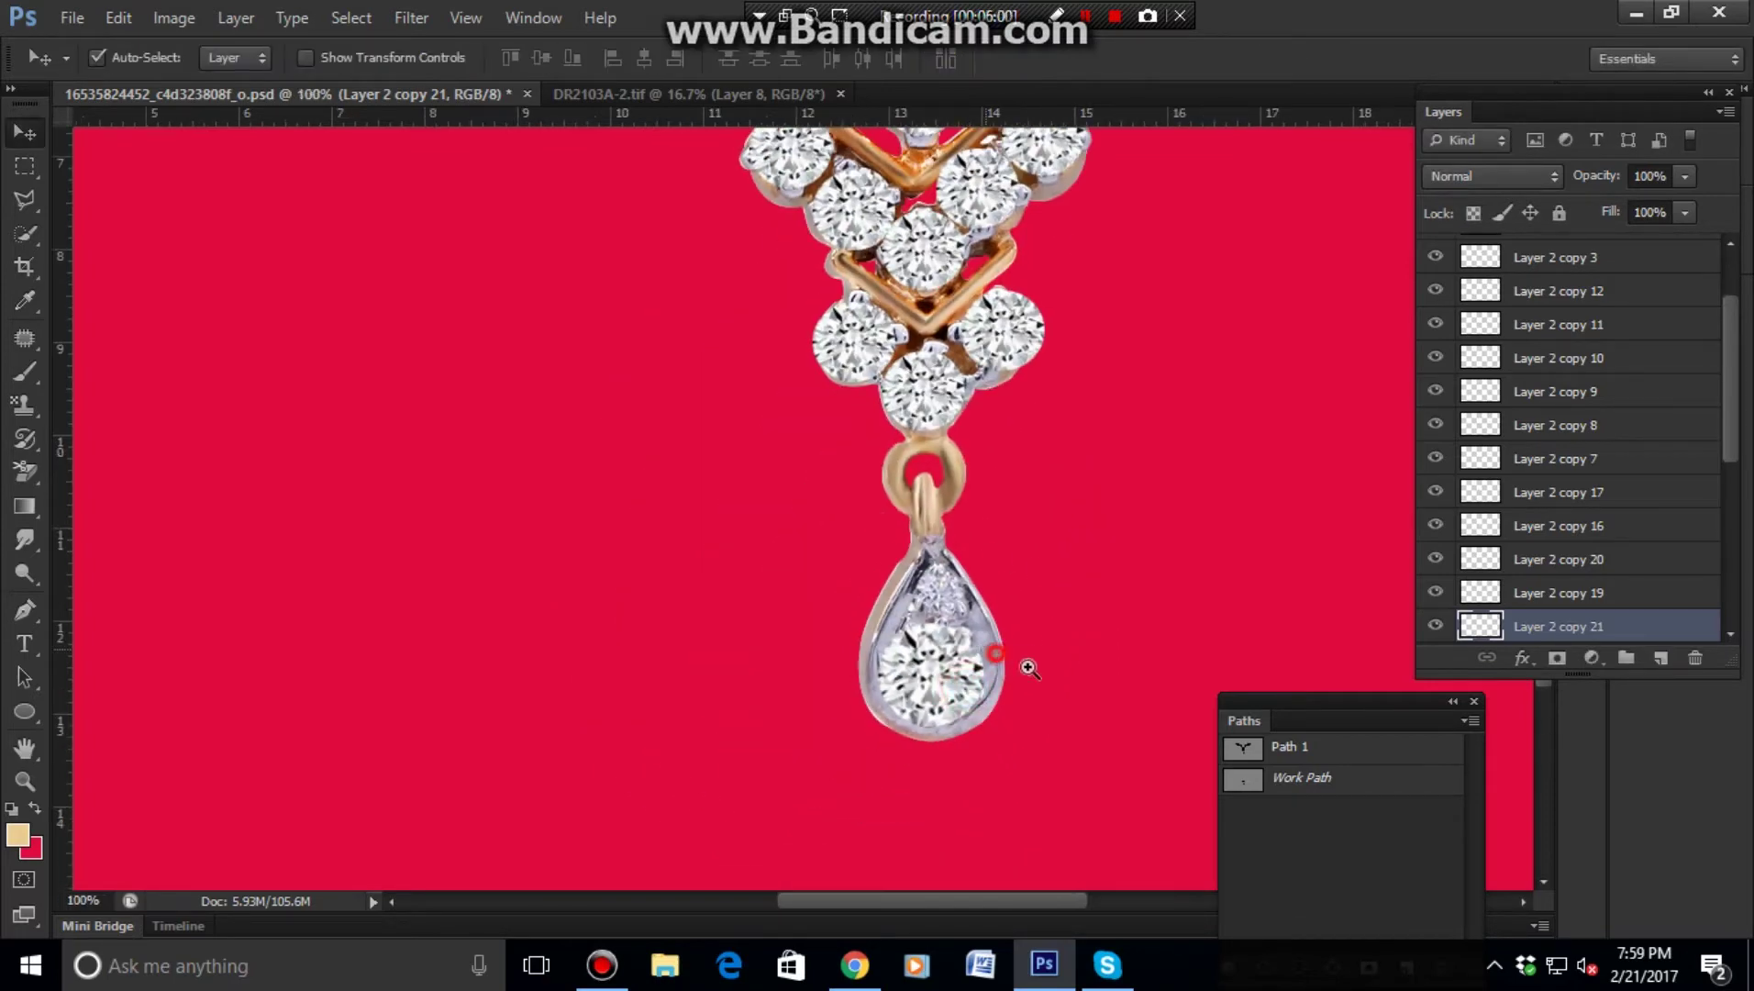
drag(996, 653, 1028, 669)
drag(902, 245, 916, 596)
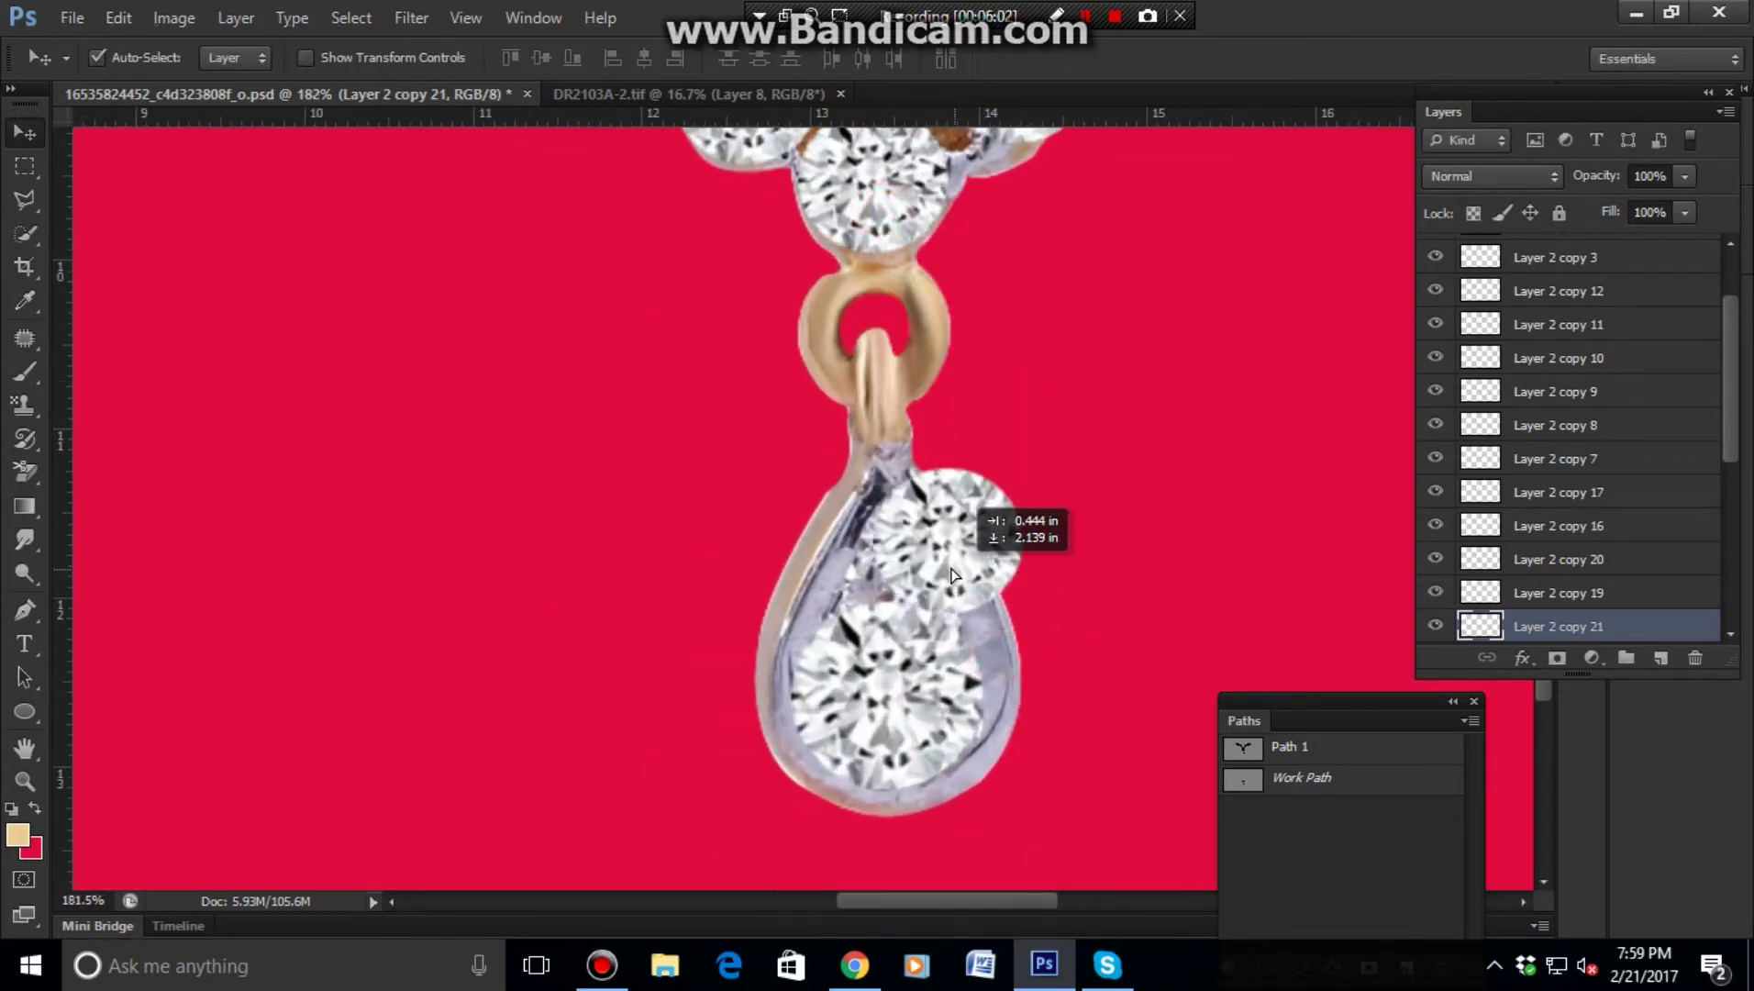
- Duplicate a diamond onto a left strand stone and enlarge it over its setting
scroll(915, 597, down, 3)
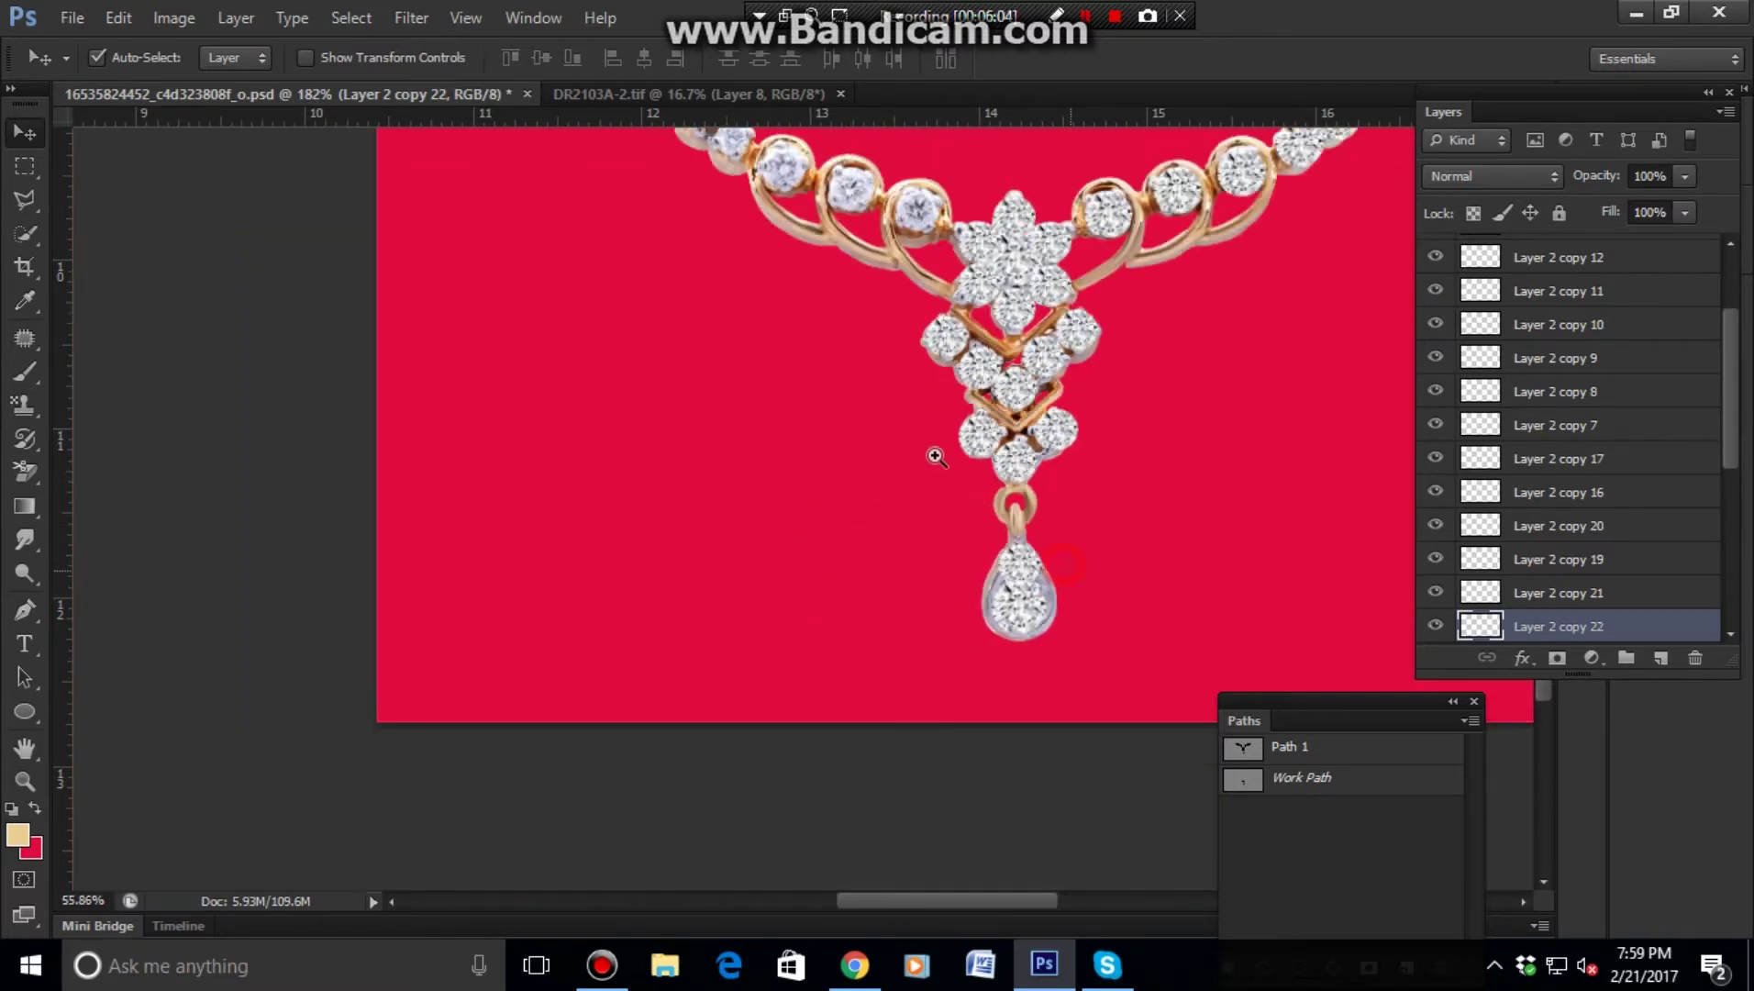
scroll(1112, 336, down, 2)
scroll(615, 550, up, 3)
scroll(615, 494, down, 1)
scroll(615, 494, left, 3)
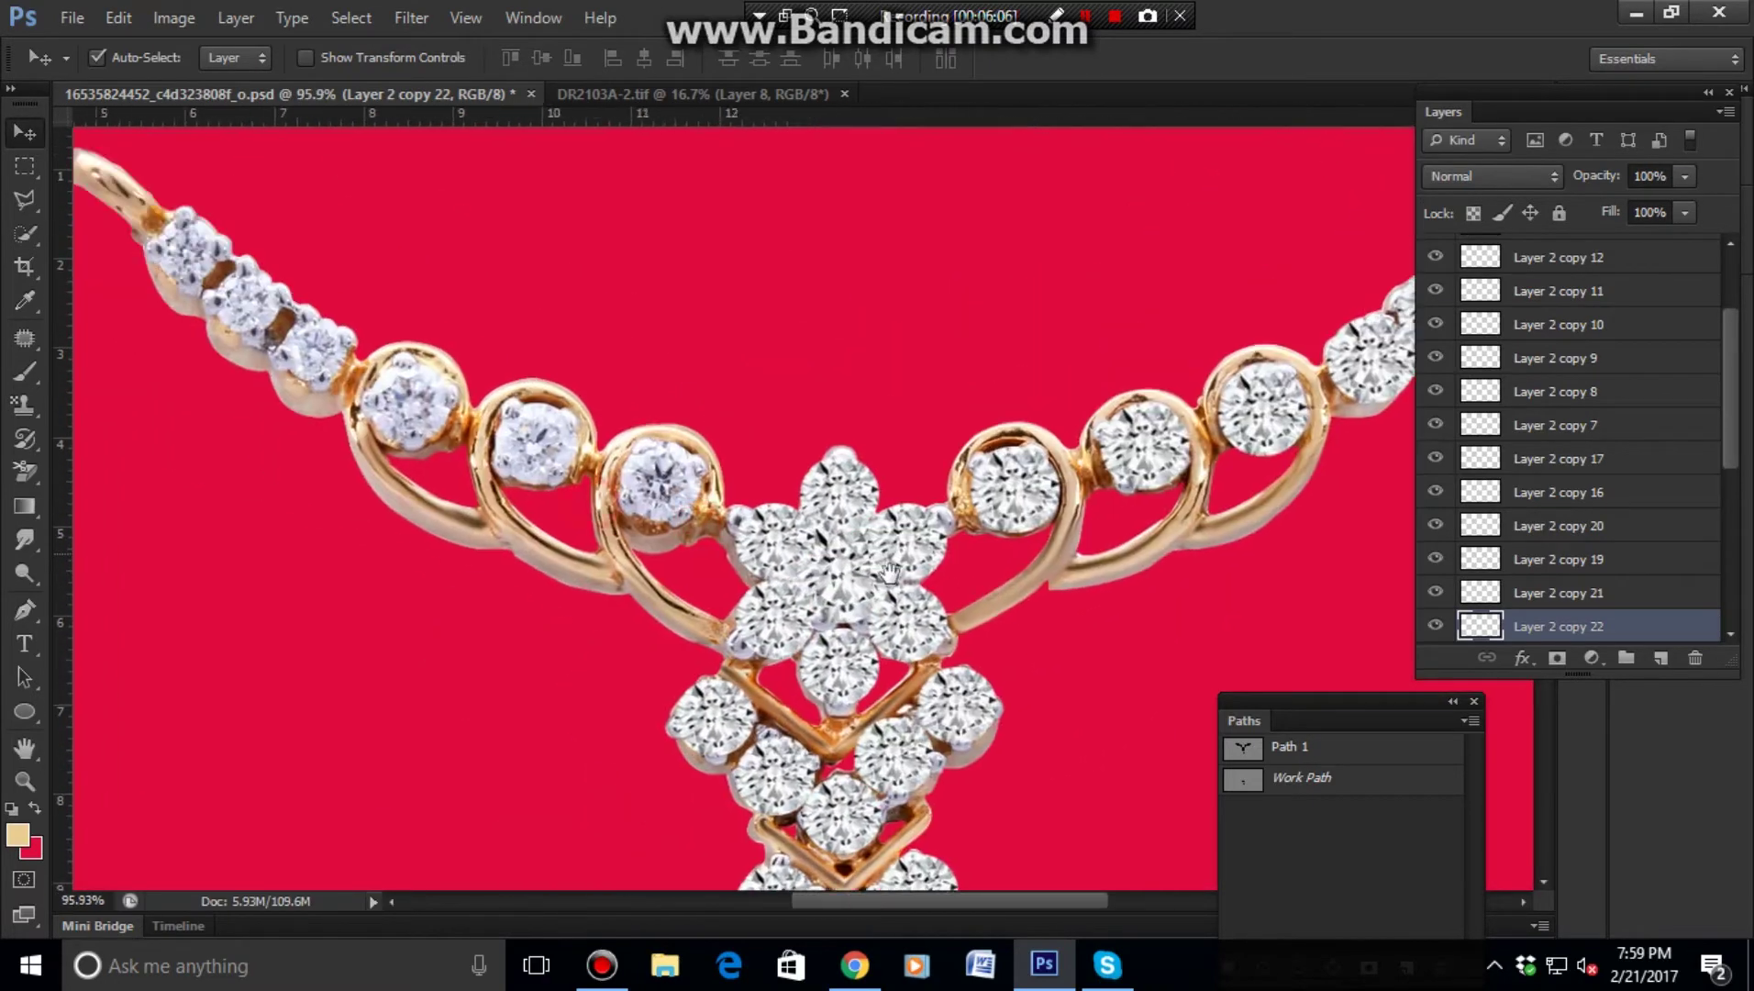
scroll(810, 549, up, 2)
mouse_move(810, 548)
mouse_down()
mouse_move(596, 459)
mouse_move(602, 440)
mouse_up()
key(ctrl+t)
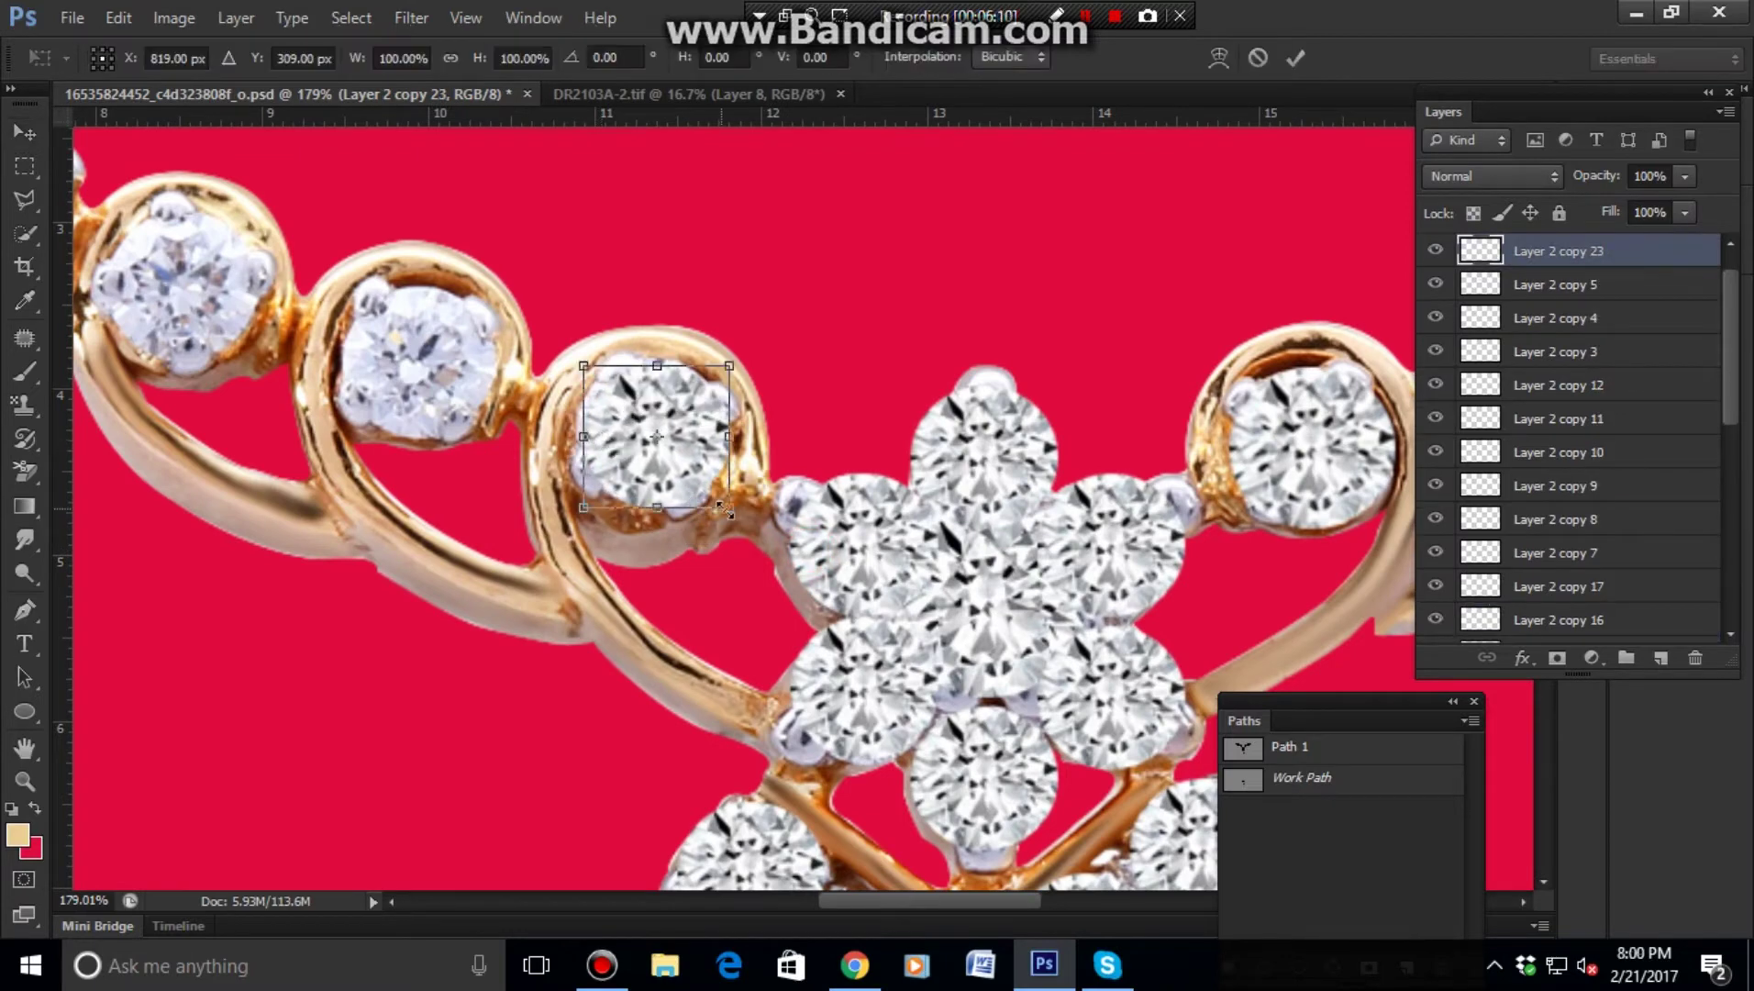
mouse_move(731, 510)
mouse_down()
mouse_move(994, 608)
mouse_move(353, 344)
mouse_up()
key(Return)
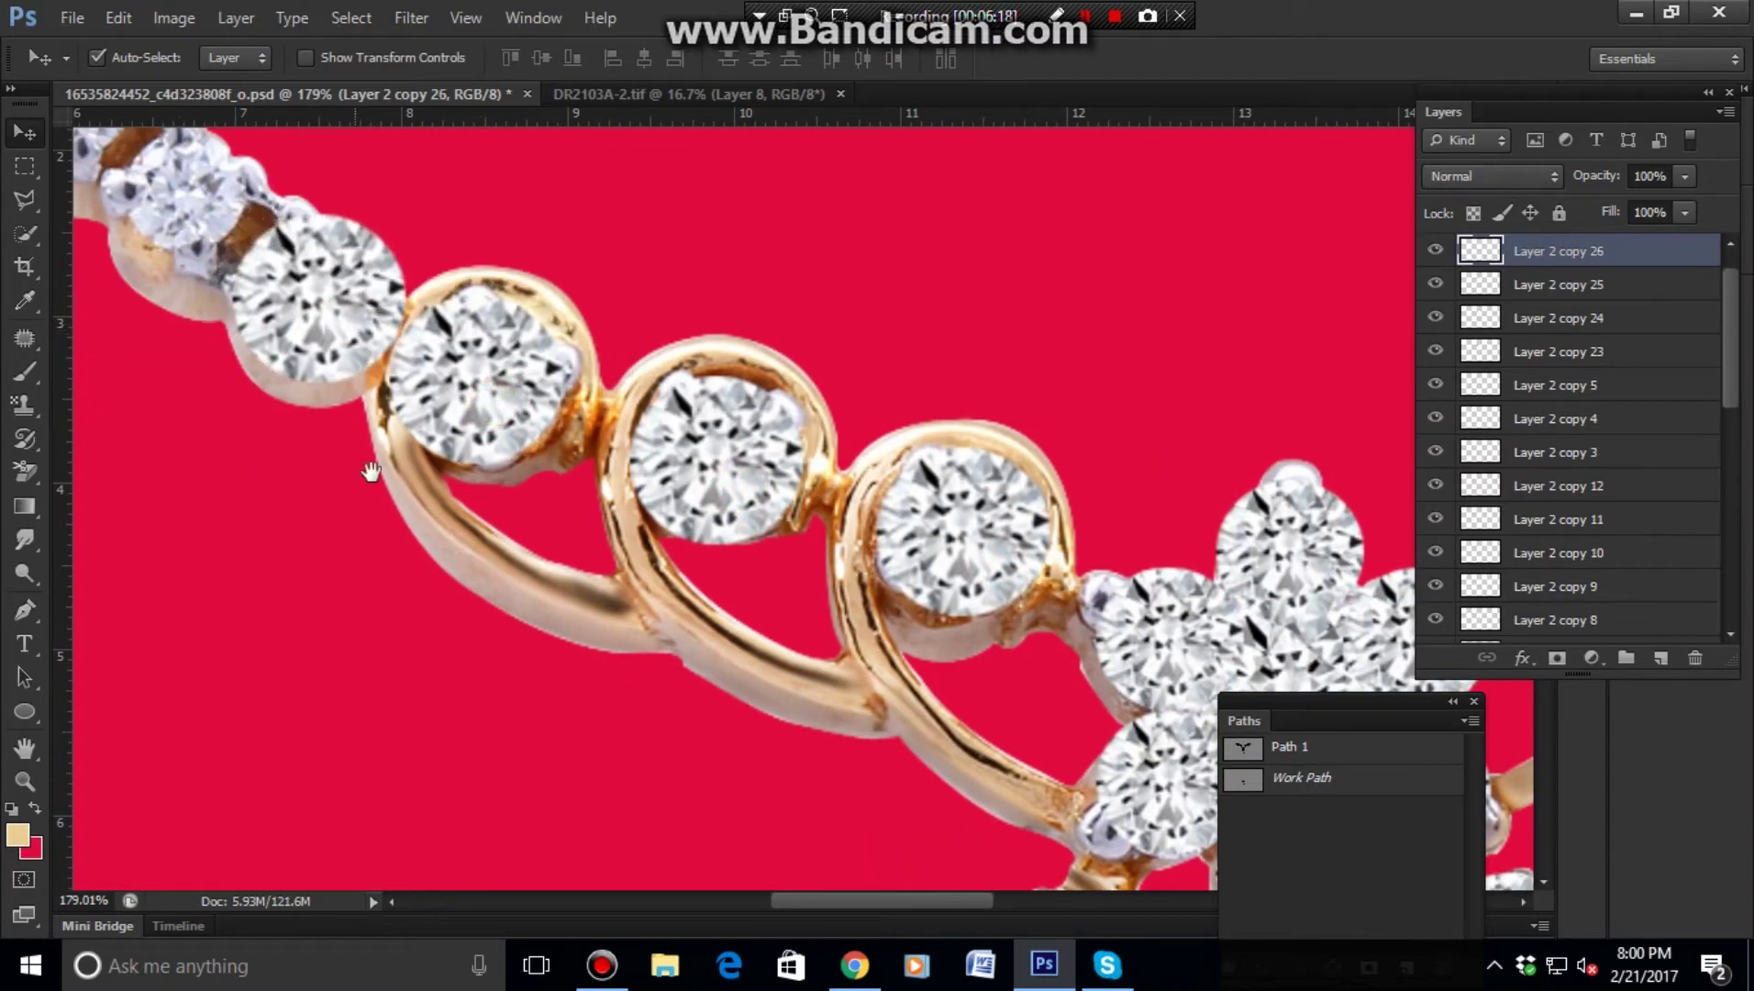
- Place diamond copies on the small upper-left stones, then select all the diamond copy layers
drag(362, 459, 620, 583)
drag(592, 449, 315, 220)
key(ctrl+minus)
key(ctrl+minus)
key(ctrl+minus)
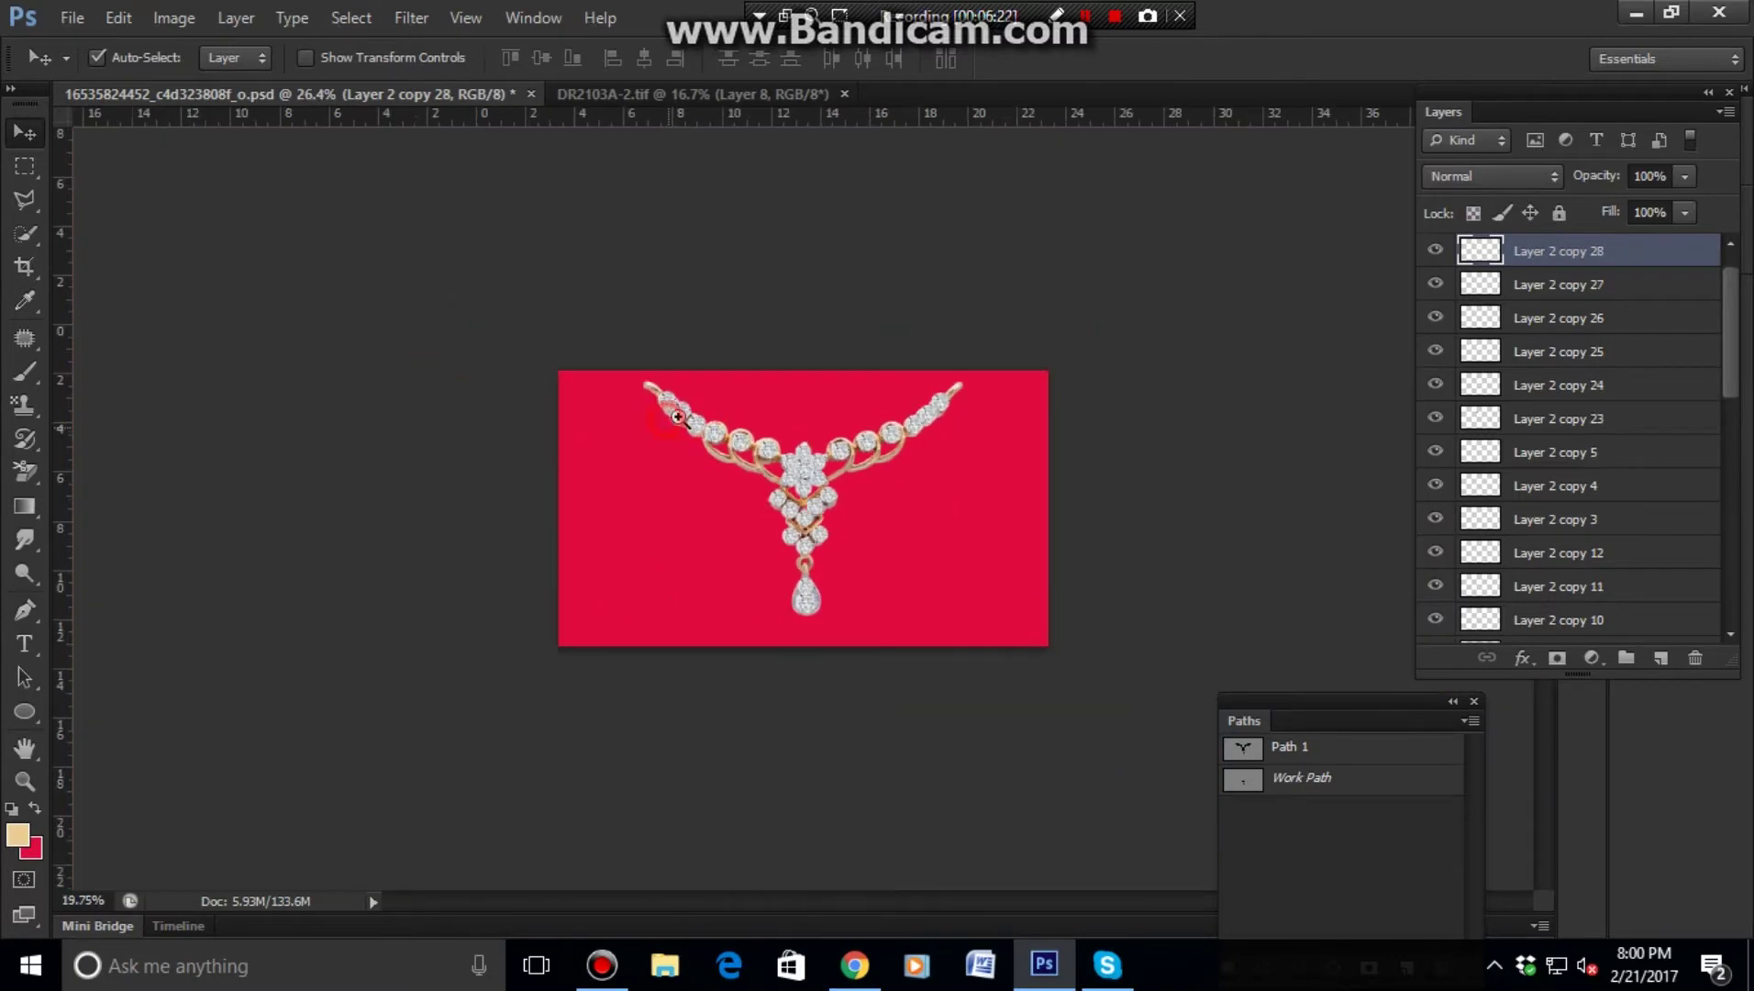
key(ctrl+0)
scroll(1648, 403, down, 3)
scroll(1680, 555, down, 3)
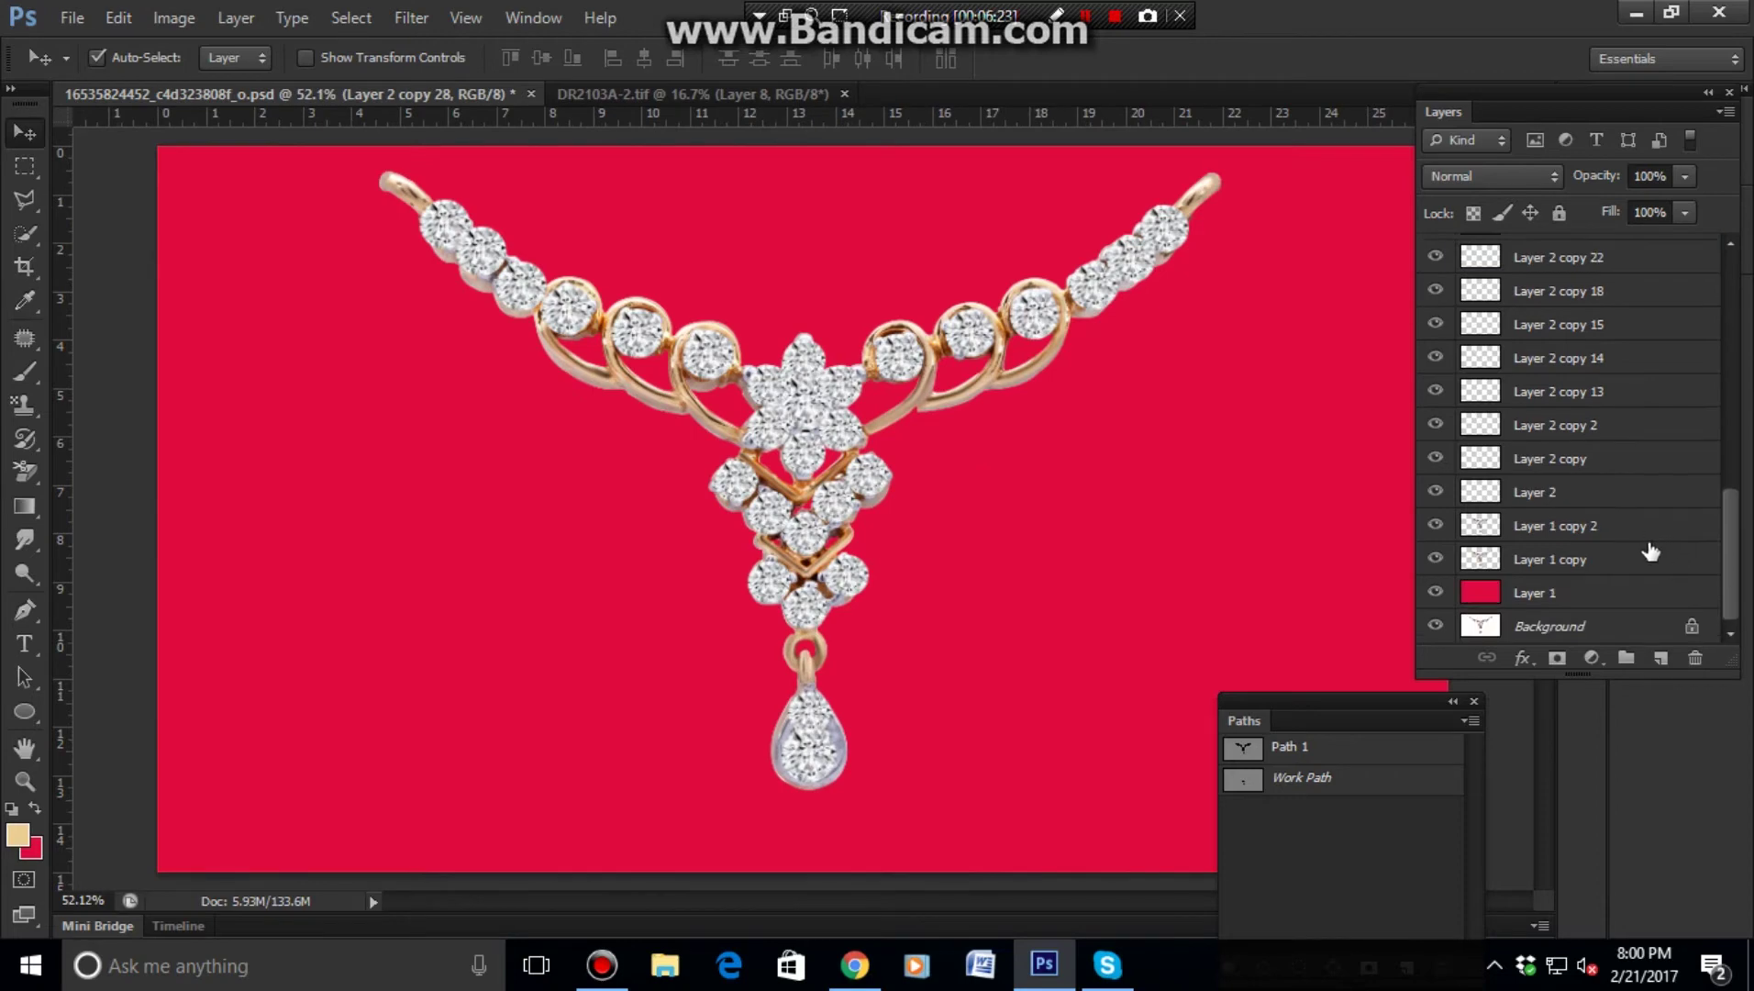
shift+click(1603, 501)
- Merge the diamond copies into Layer 2 copy 6 and add a black hide-all mask
key(ctrl+e)
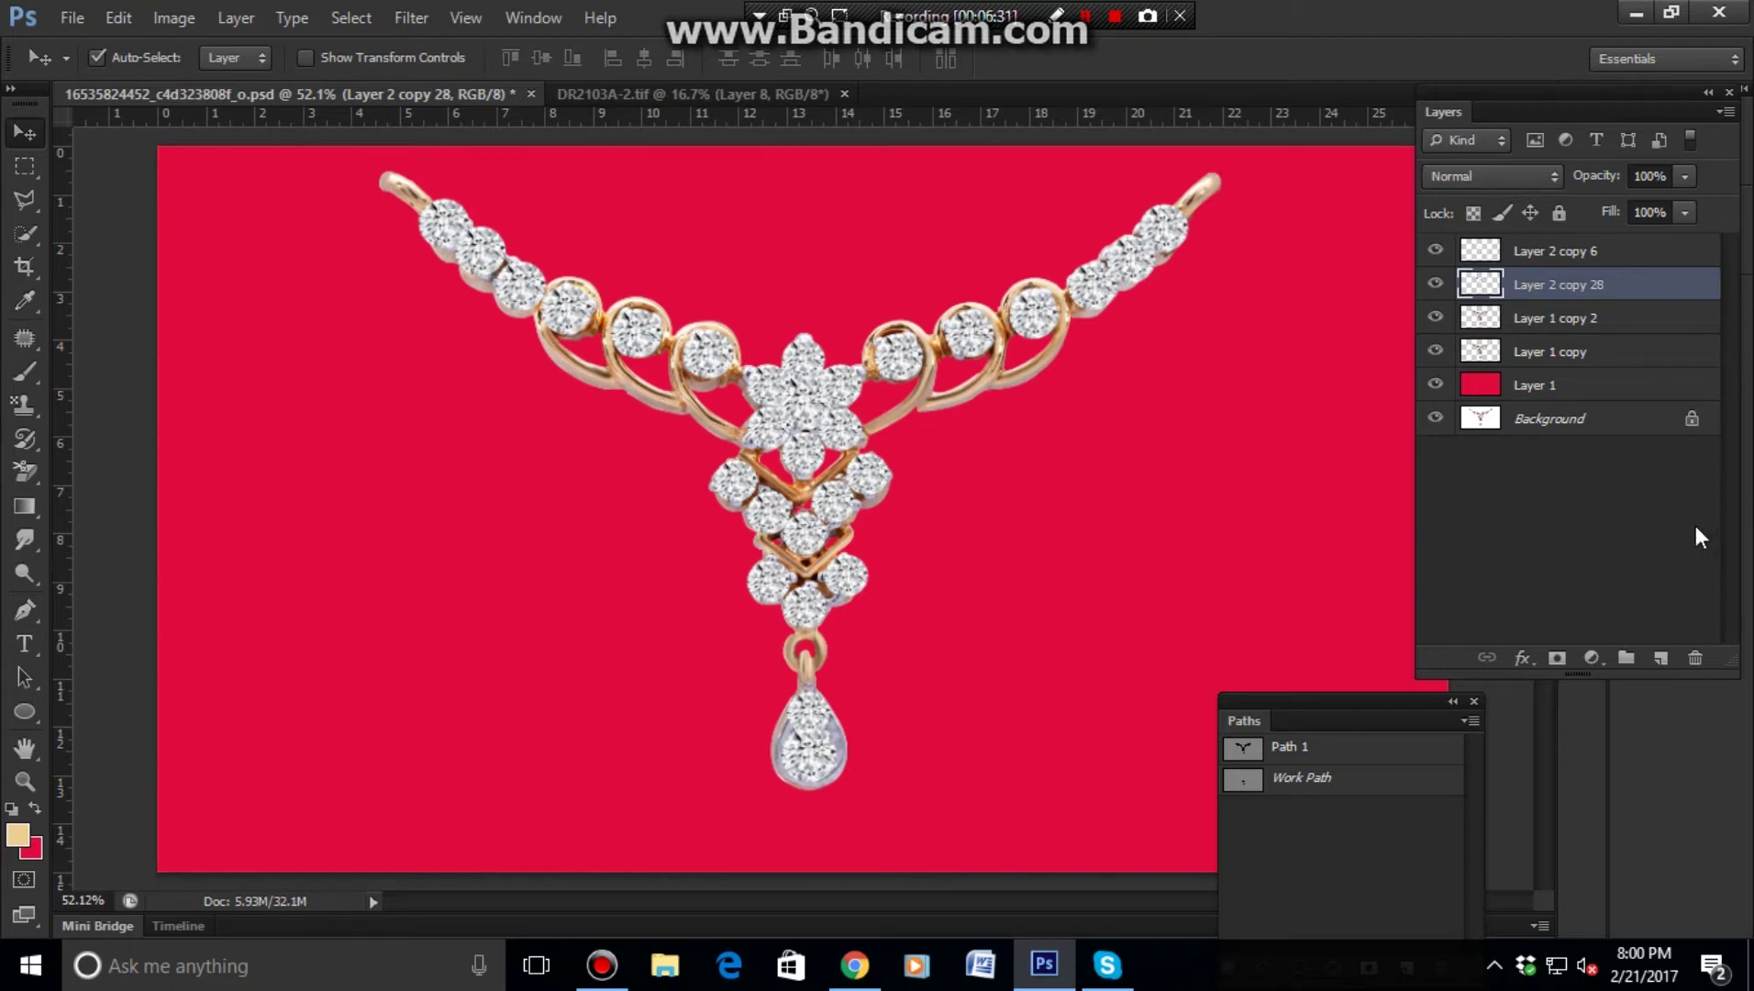
shift+click(1537, 261)
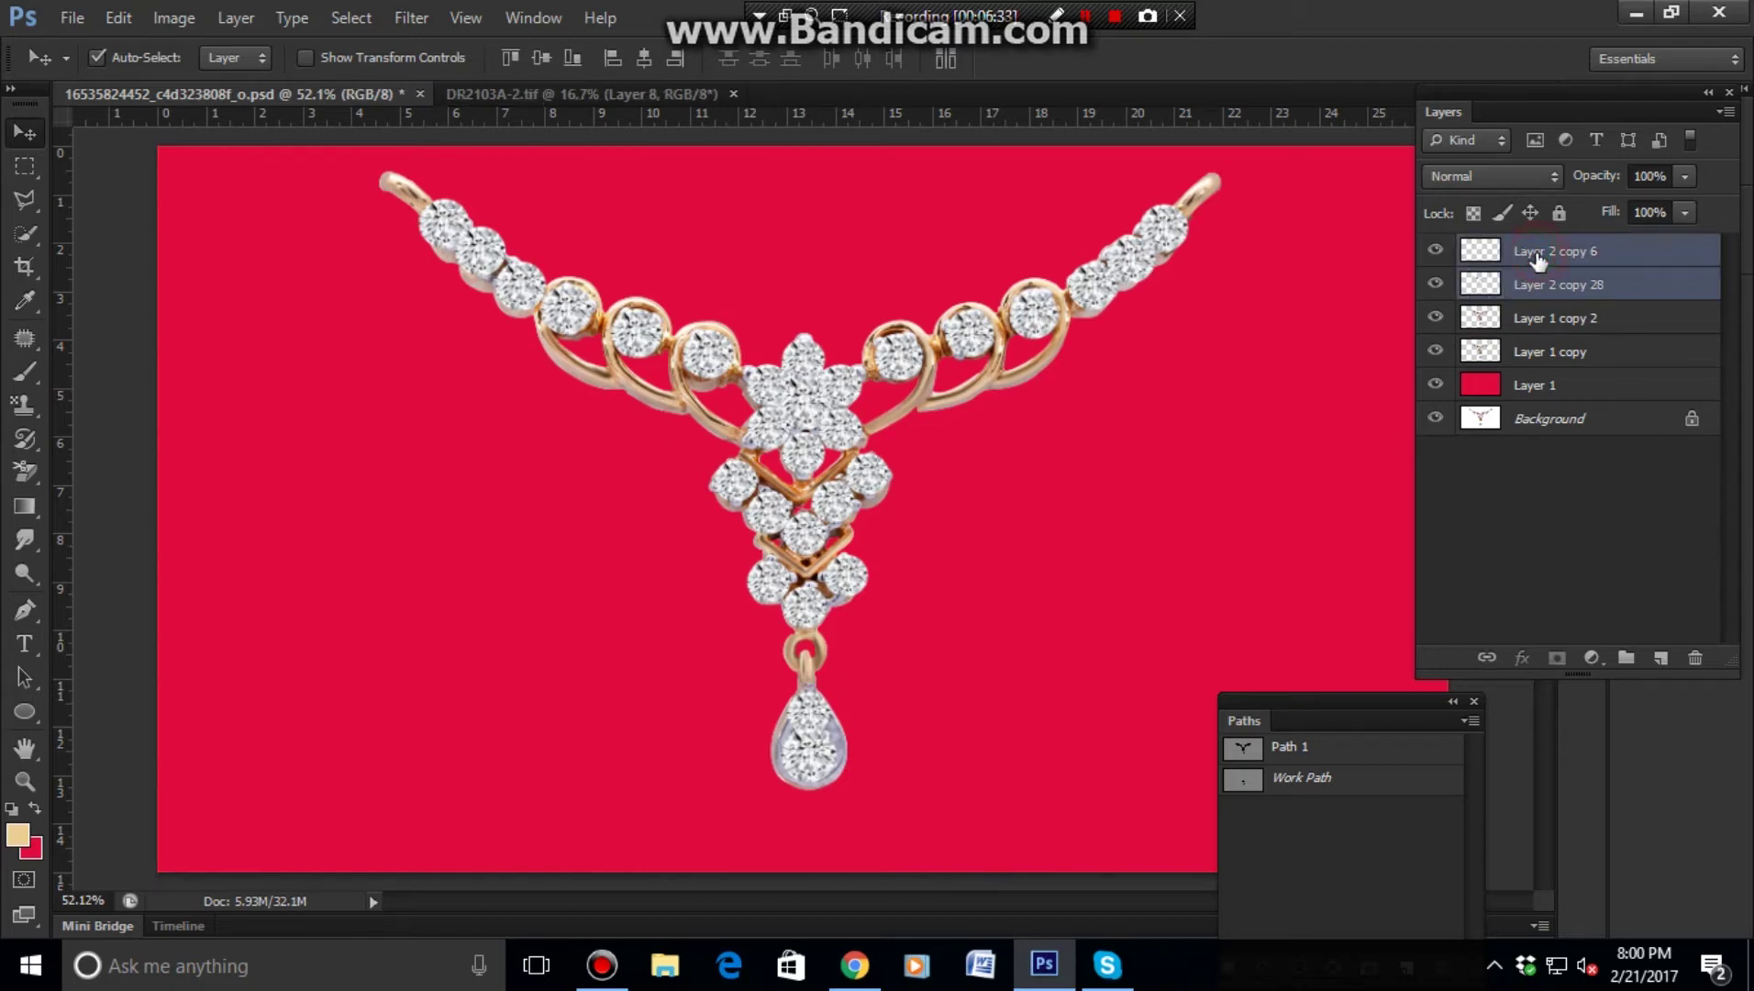
key(ctrl+e)
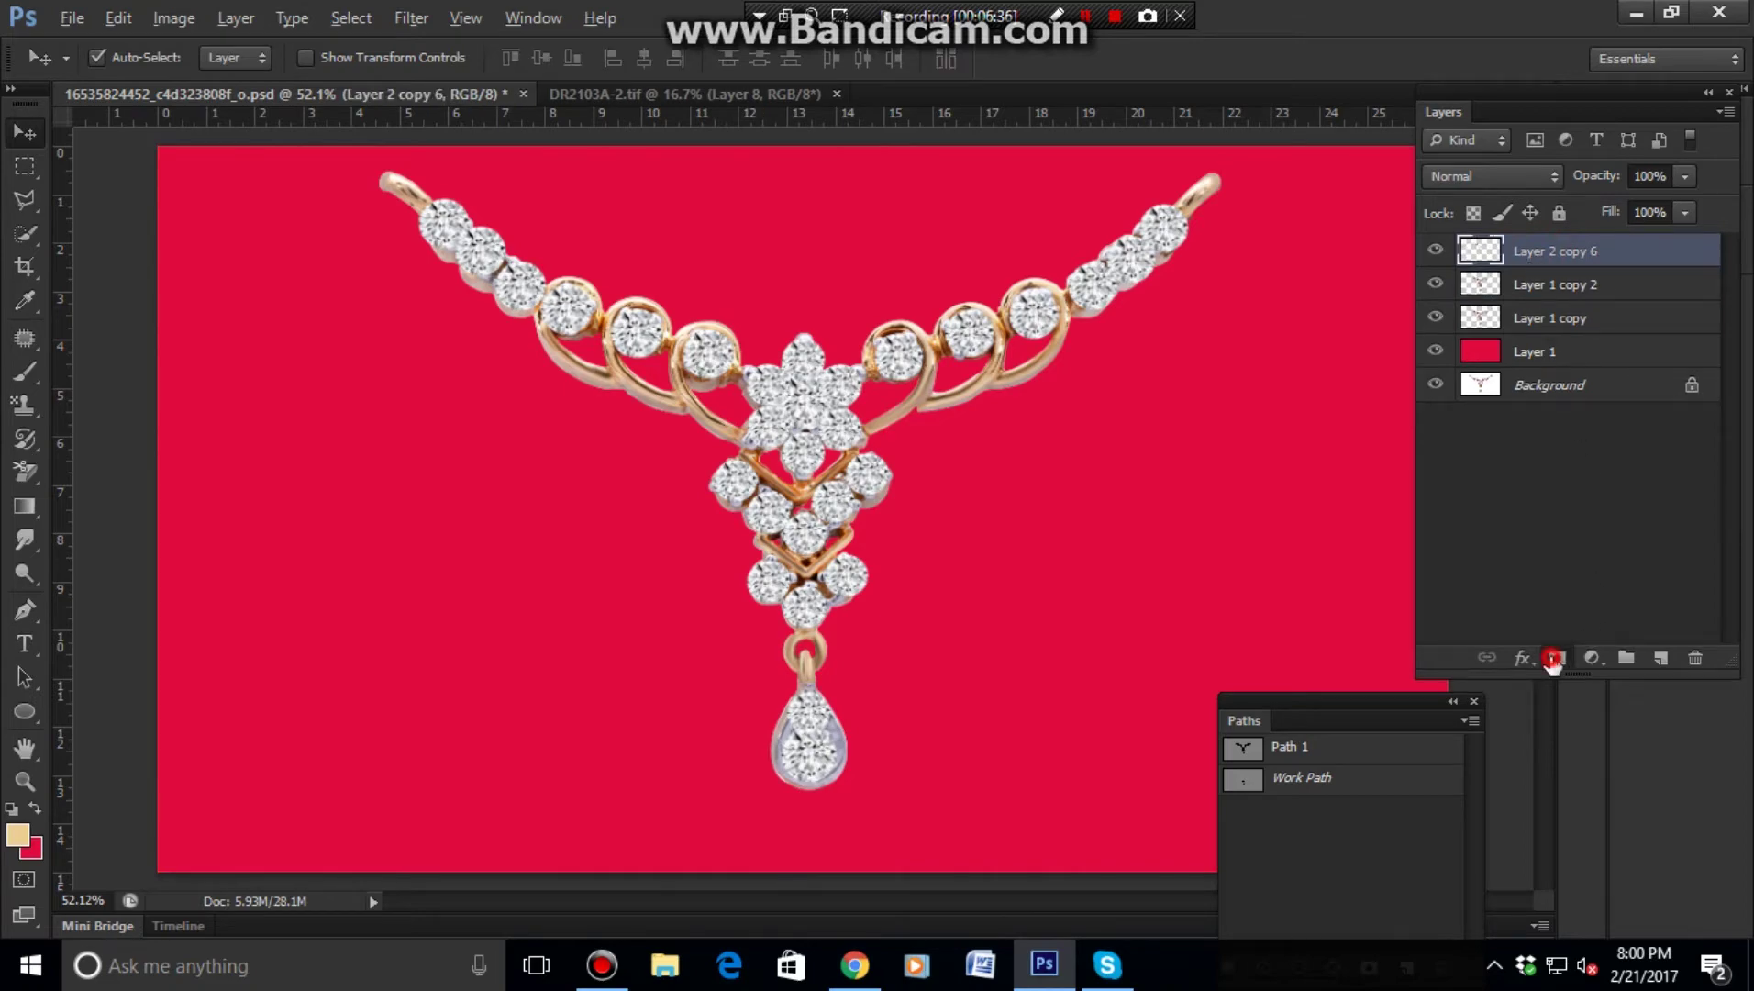
alt+click(1552, 659)
click(27, 378)
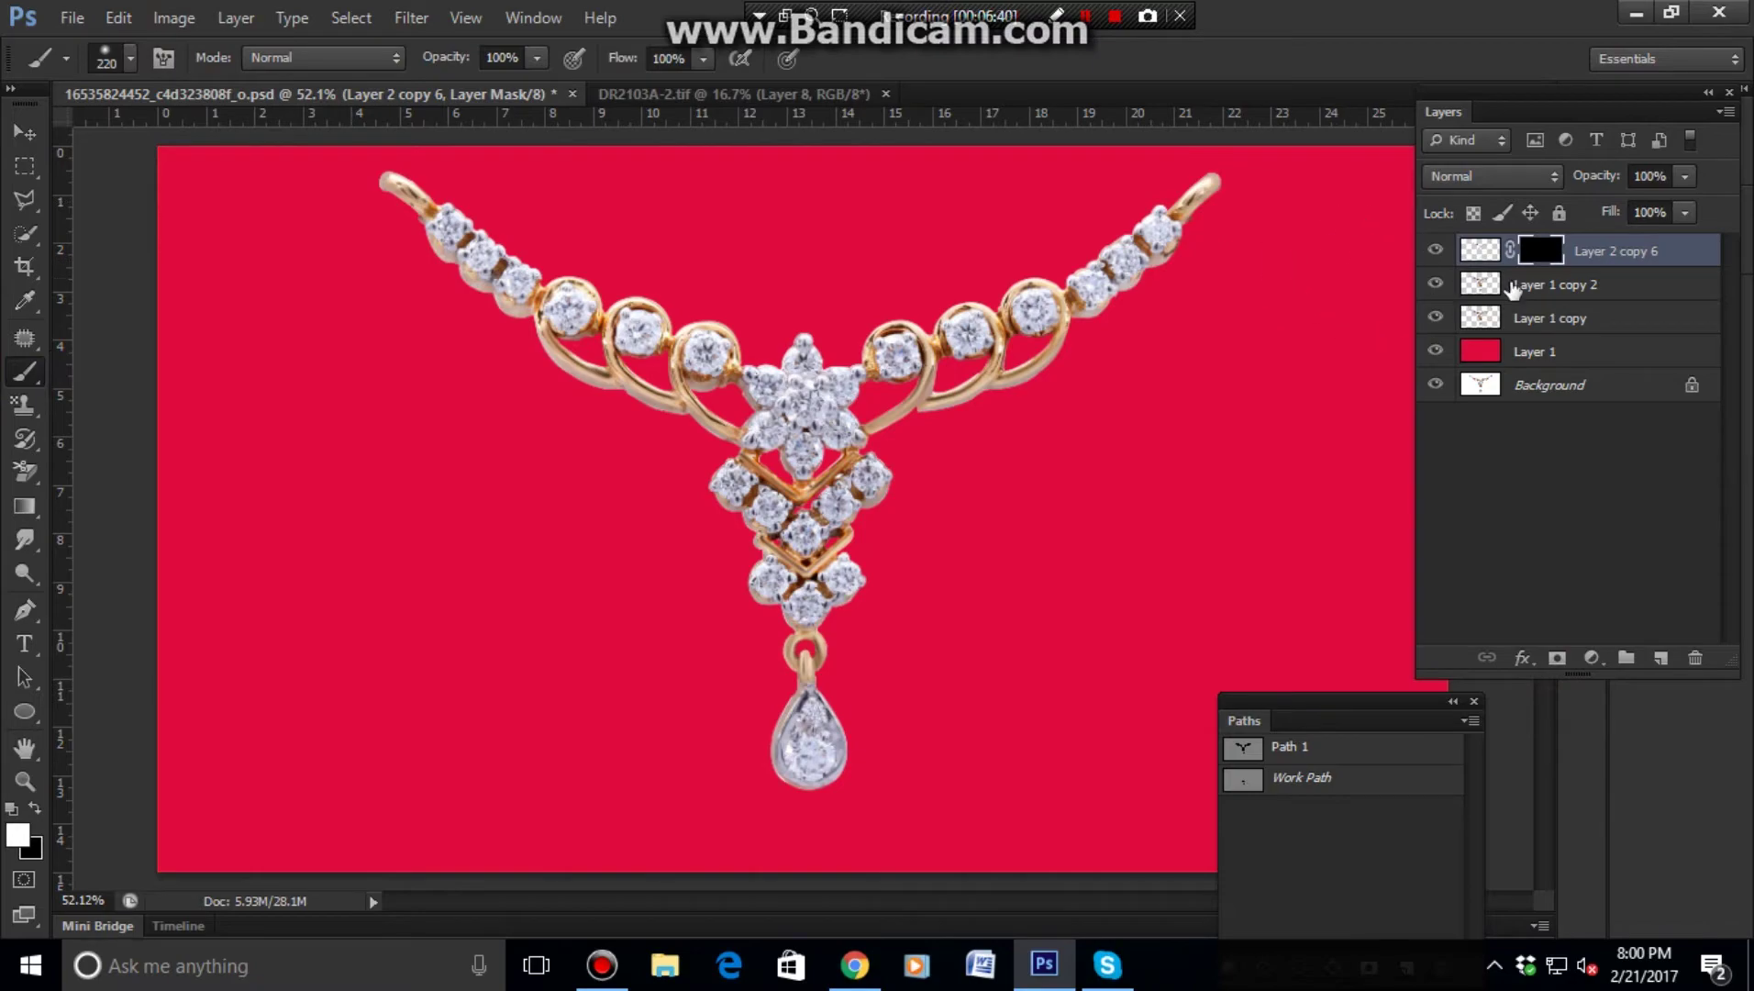
- Load the necklace selection, set a 41 px brush, and reveal the first enlarged diamond
ctrl+click(1479, 284)
scroll(1009, 412, up, 5)
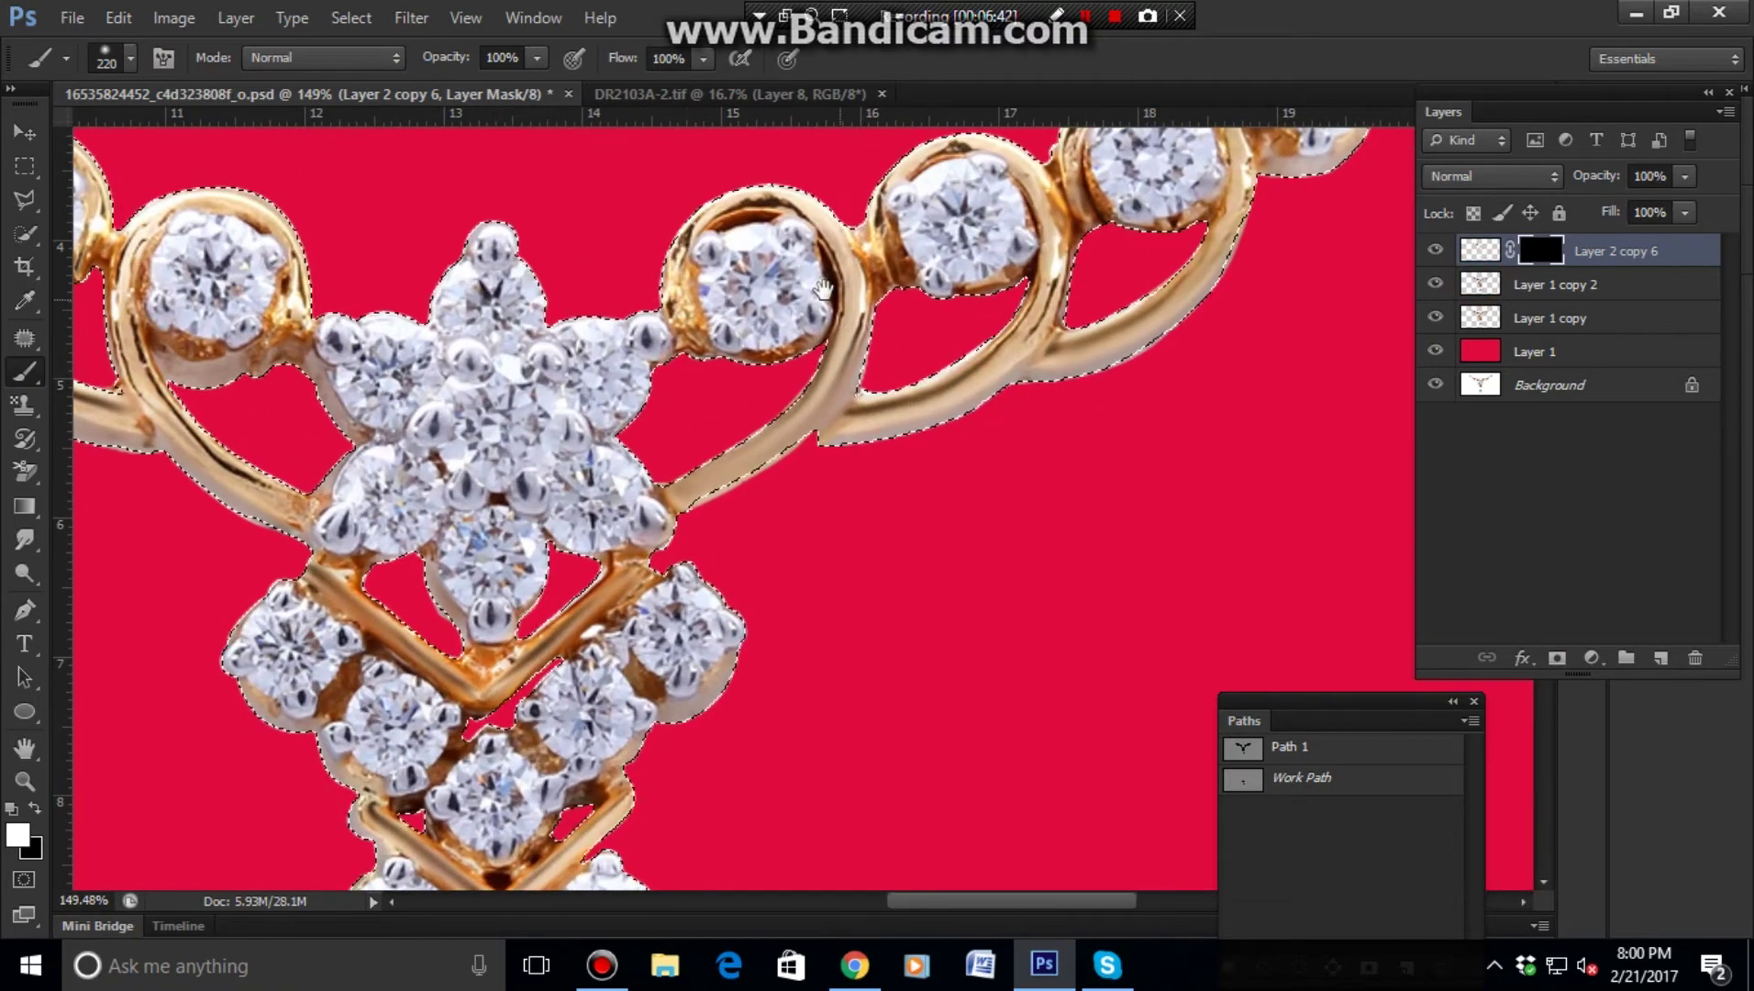
drag(787, 294, 633, 293)
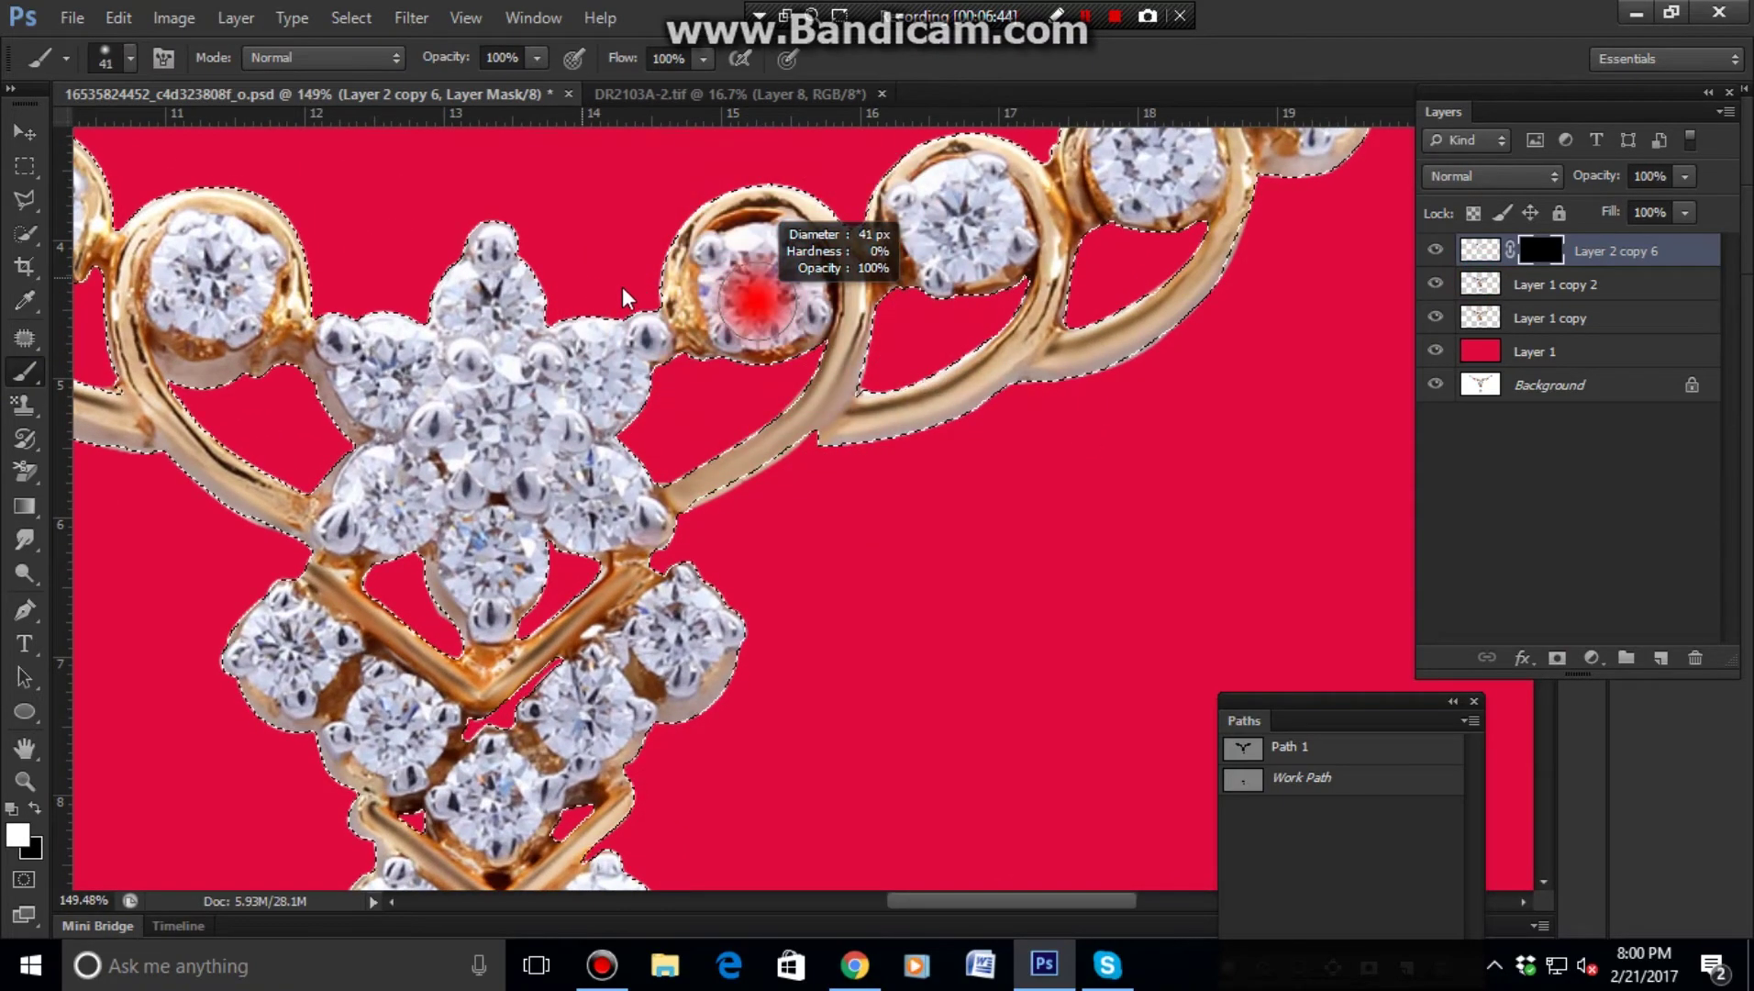
scroll(803, 274, up, 3)
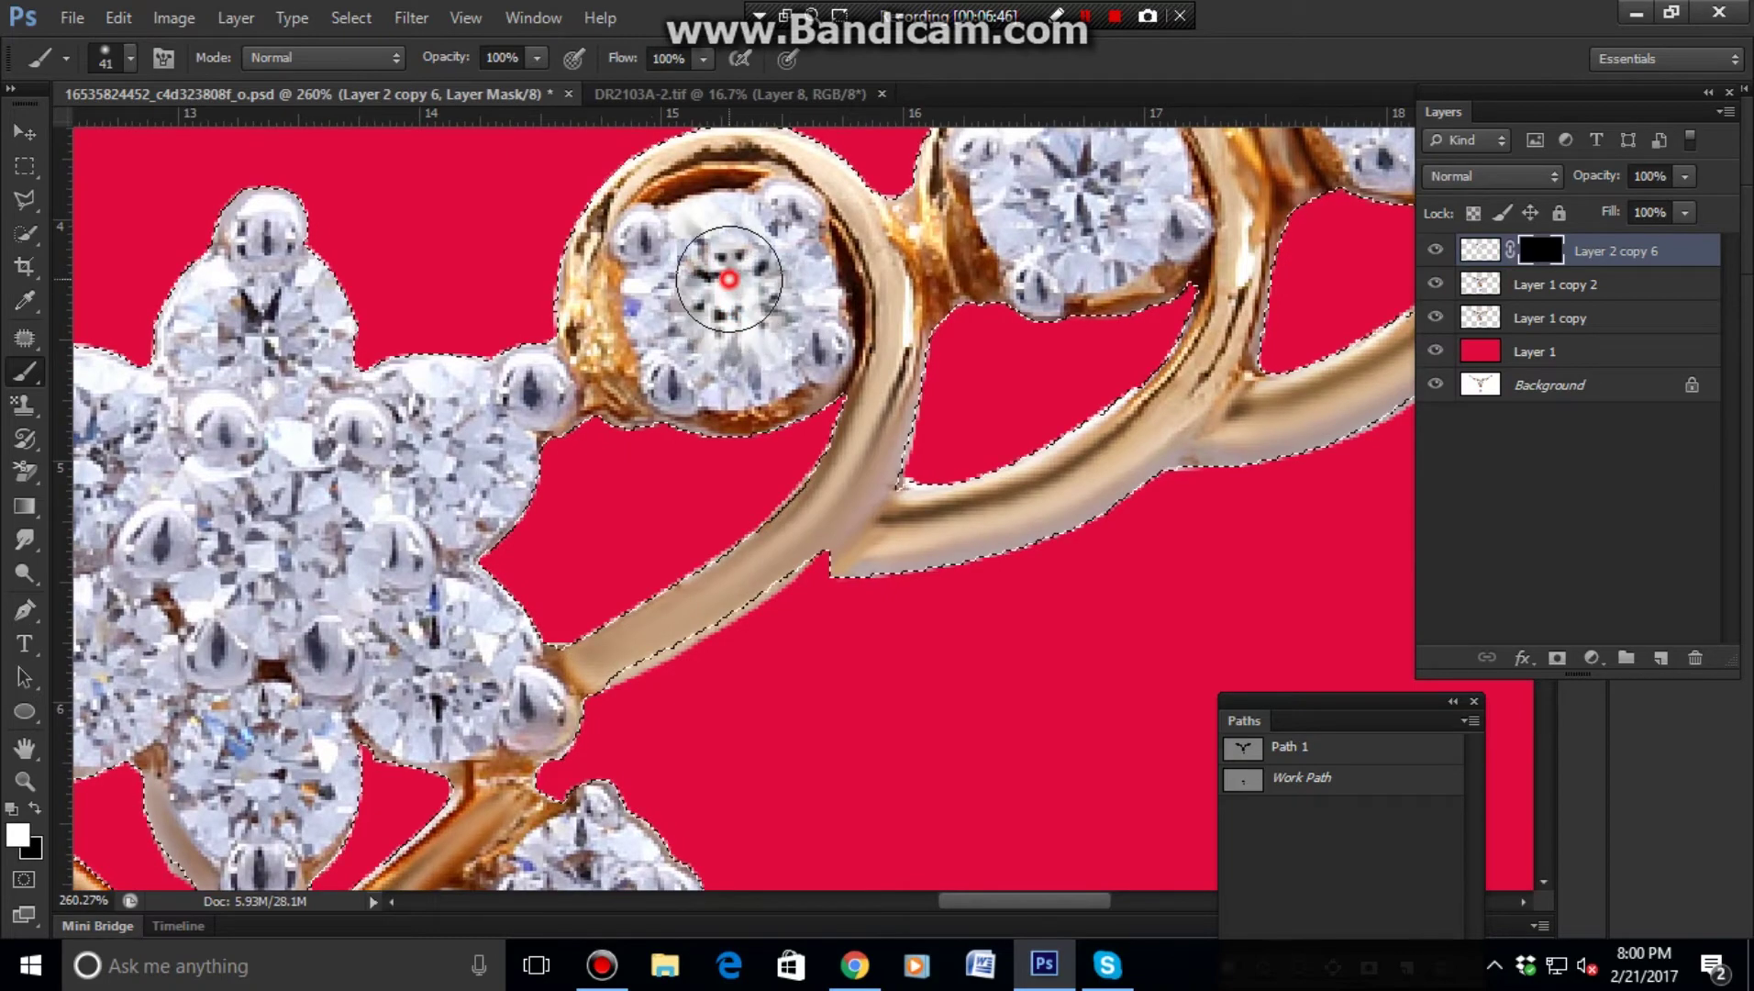
mouse_move(727, 262)
mouse_down()
mouse_move(753, 344)
mouse_move(699, 309)
mouse_up()
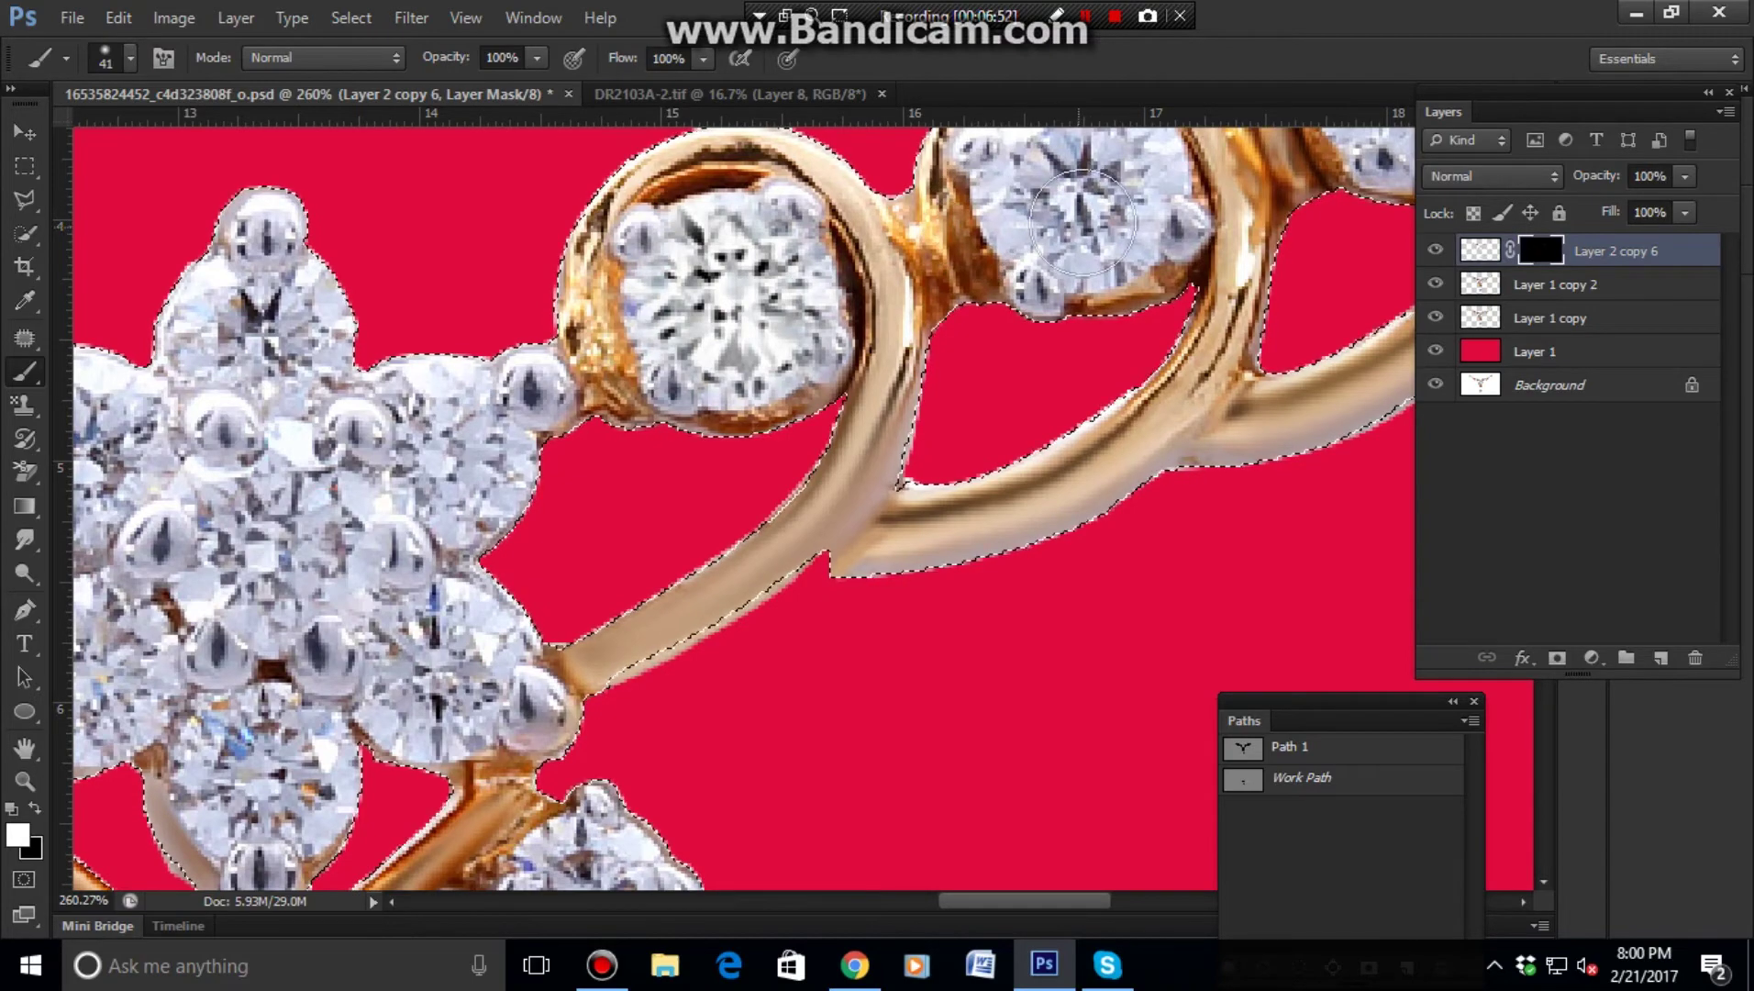
- Paint back the enlarged diamonds on the next stones along the upper strand
mouse_move(1006, 195)
mouse_down()
mouse_move(970, 462)
mouse_move(1009, 392)
mouse_move(1038, 442)
mouse_move(1025, 487)
mouse_up()
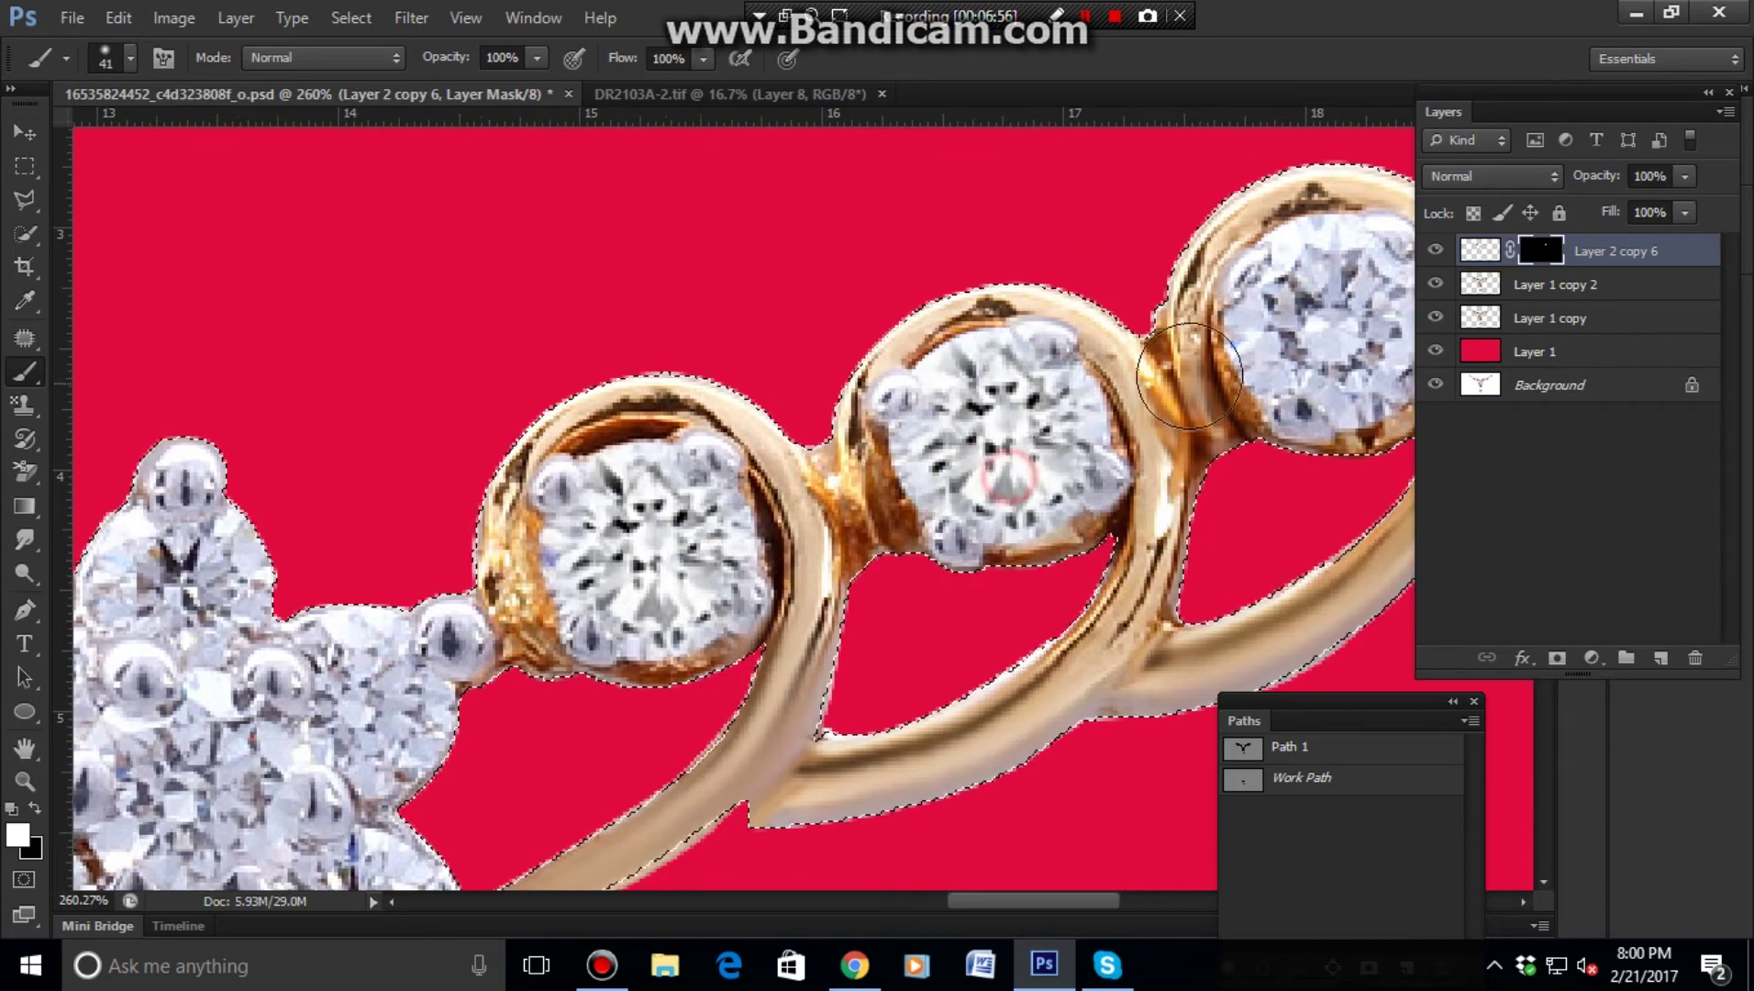
mouse_move(1189, 375)
mouse_down()
mouse_move(1304, 313)
mouse_move(1291, 345)
mouse_move(945, 431)
mouse_move(997, 420)
mouse_move(1010, 391)
mouse_move(950, 360)
mouse_up()
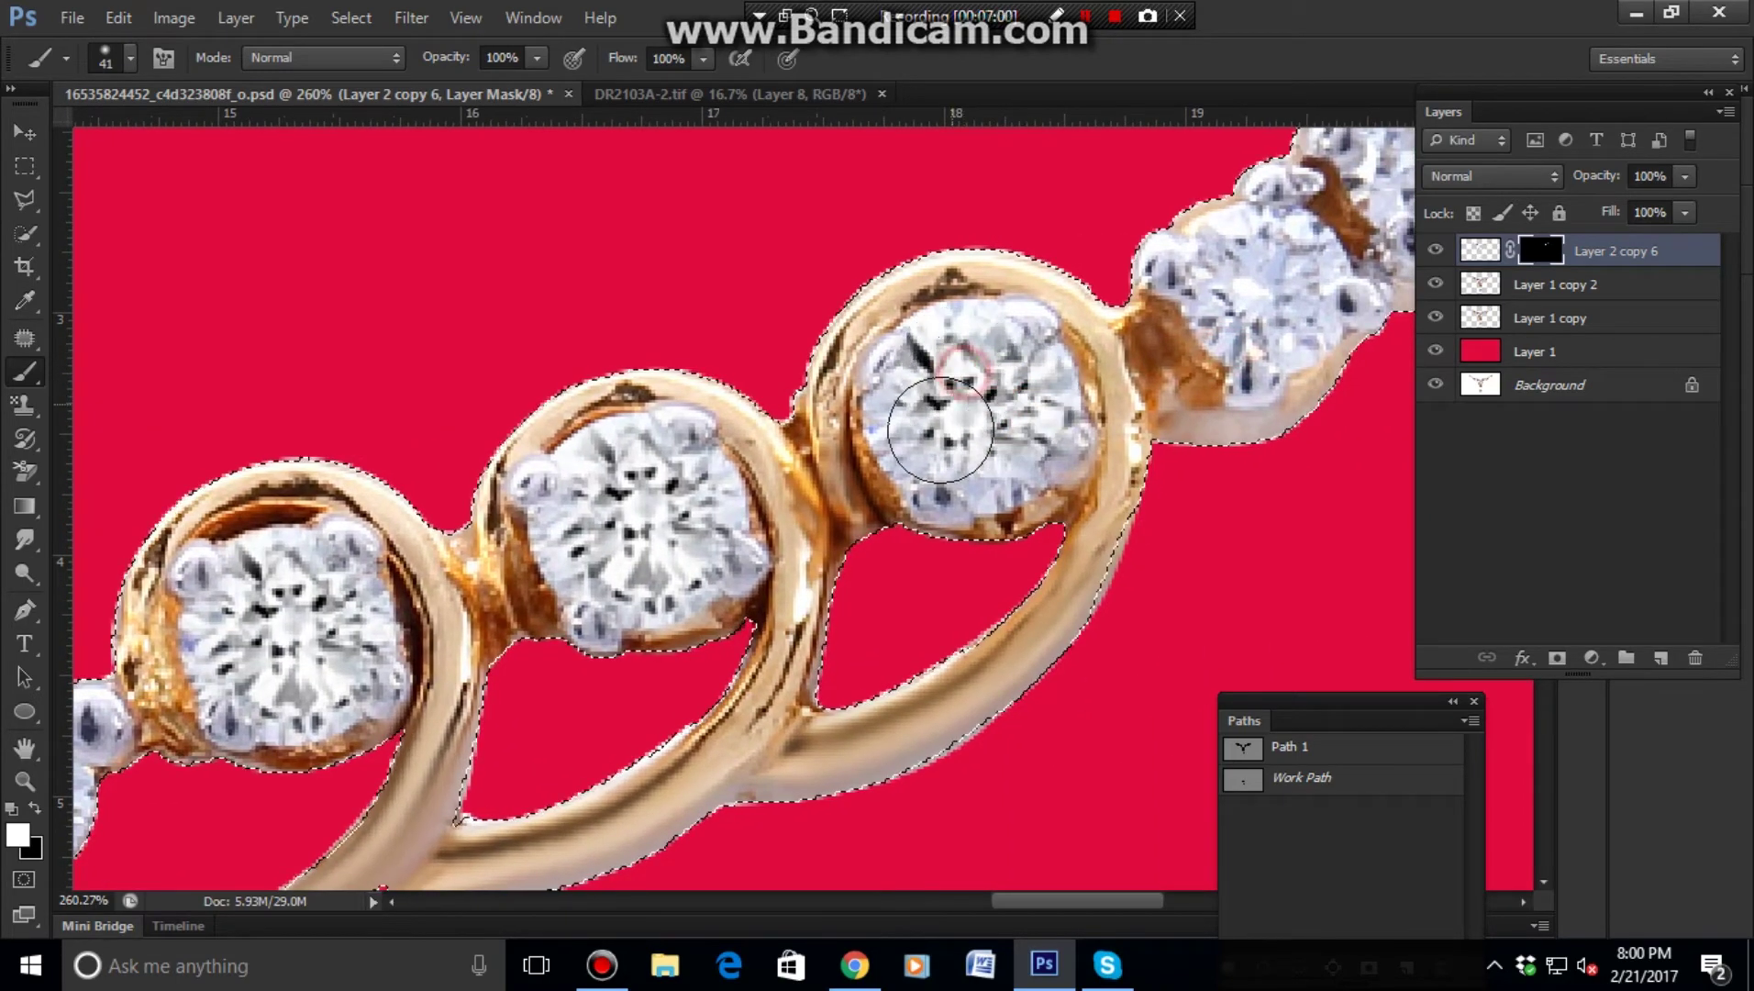
drag(942, 440, 1055, 394)
mouse_move(1257, 294)
mouse_down()
mouse_move(929, 369)
mouse_move(954, 389)
mouse_move(924, 344)
mouse_up()
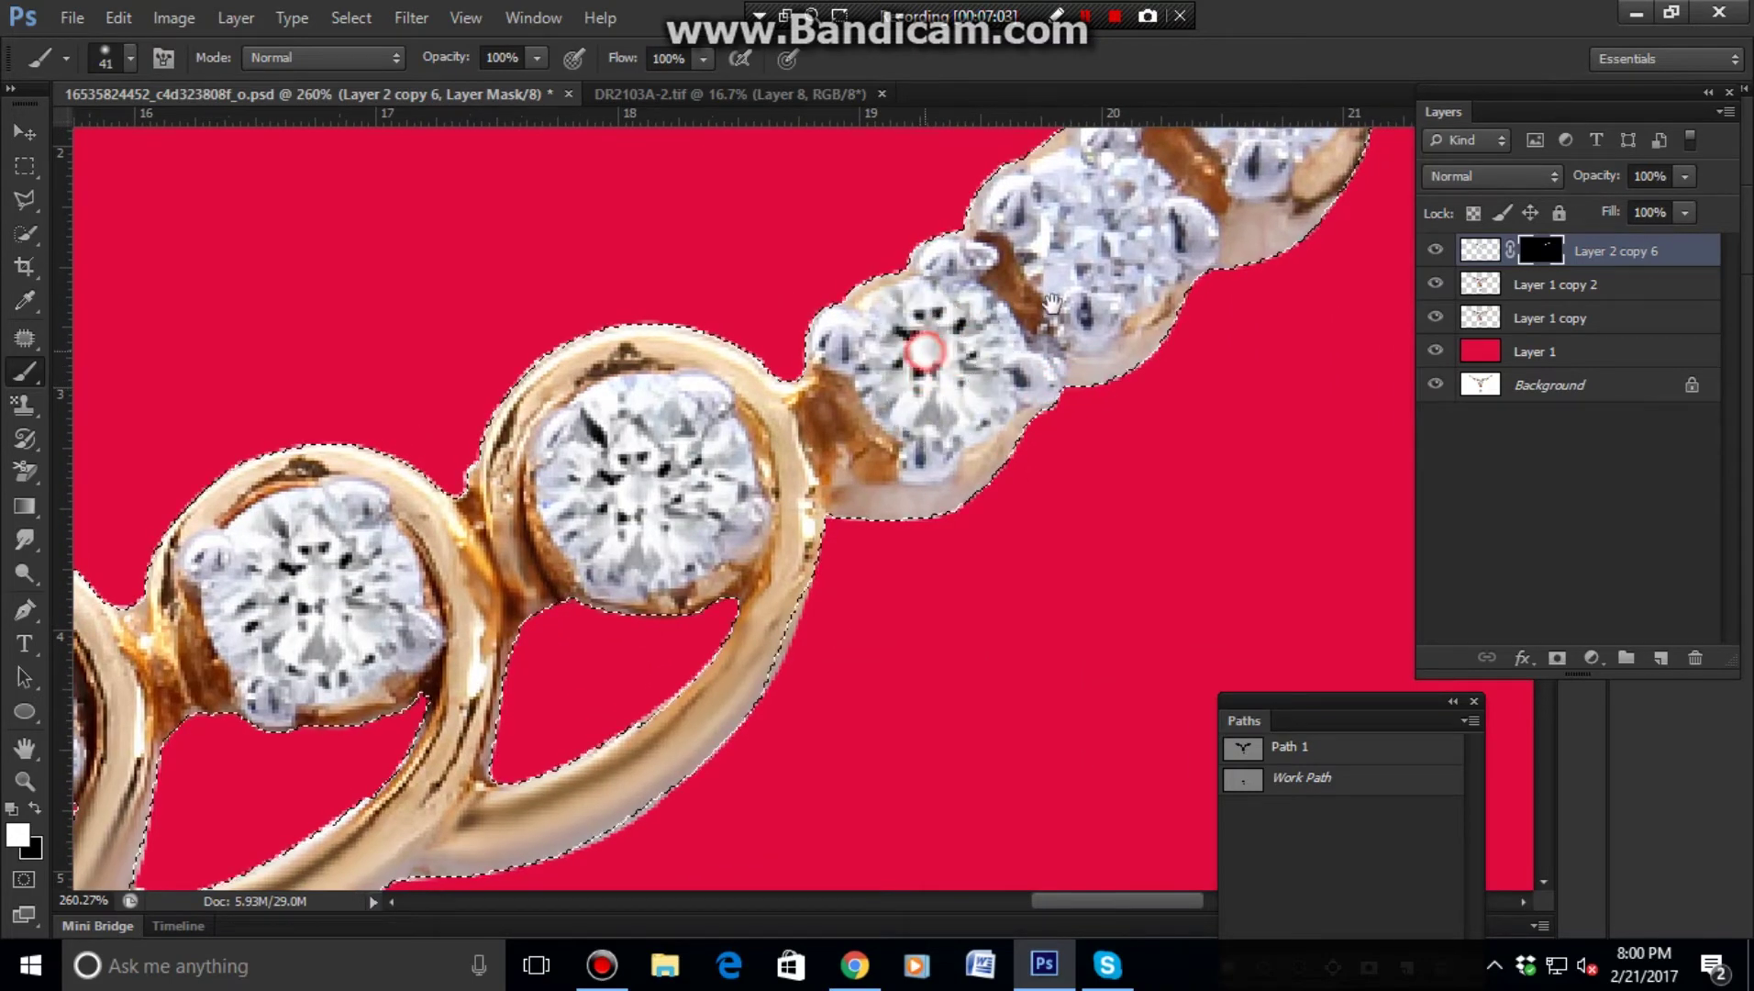
drag(1092, 272, 928, 445)
mouse_move(773, 534)
mouse_down()
mouse_move(938, 392)
mouse_move(943, 424)
mouse_move(1073, 240)
mouse_move(1093, 258)
mouse_up()
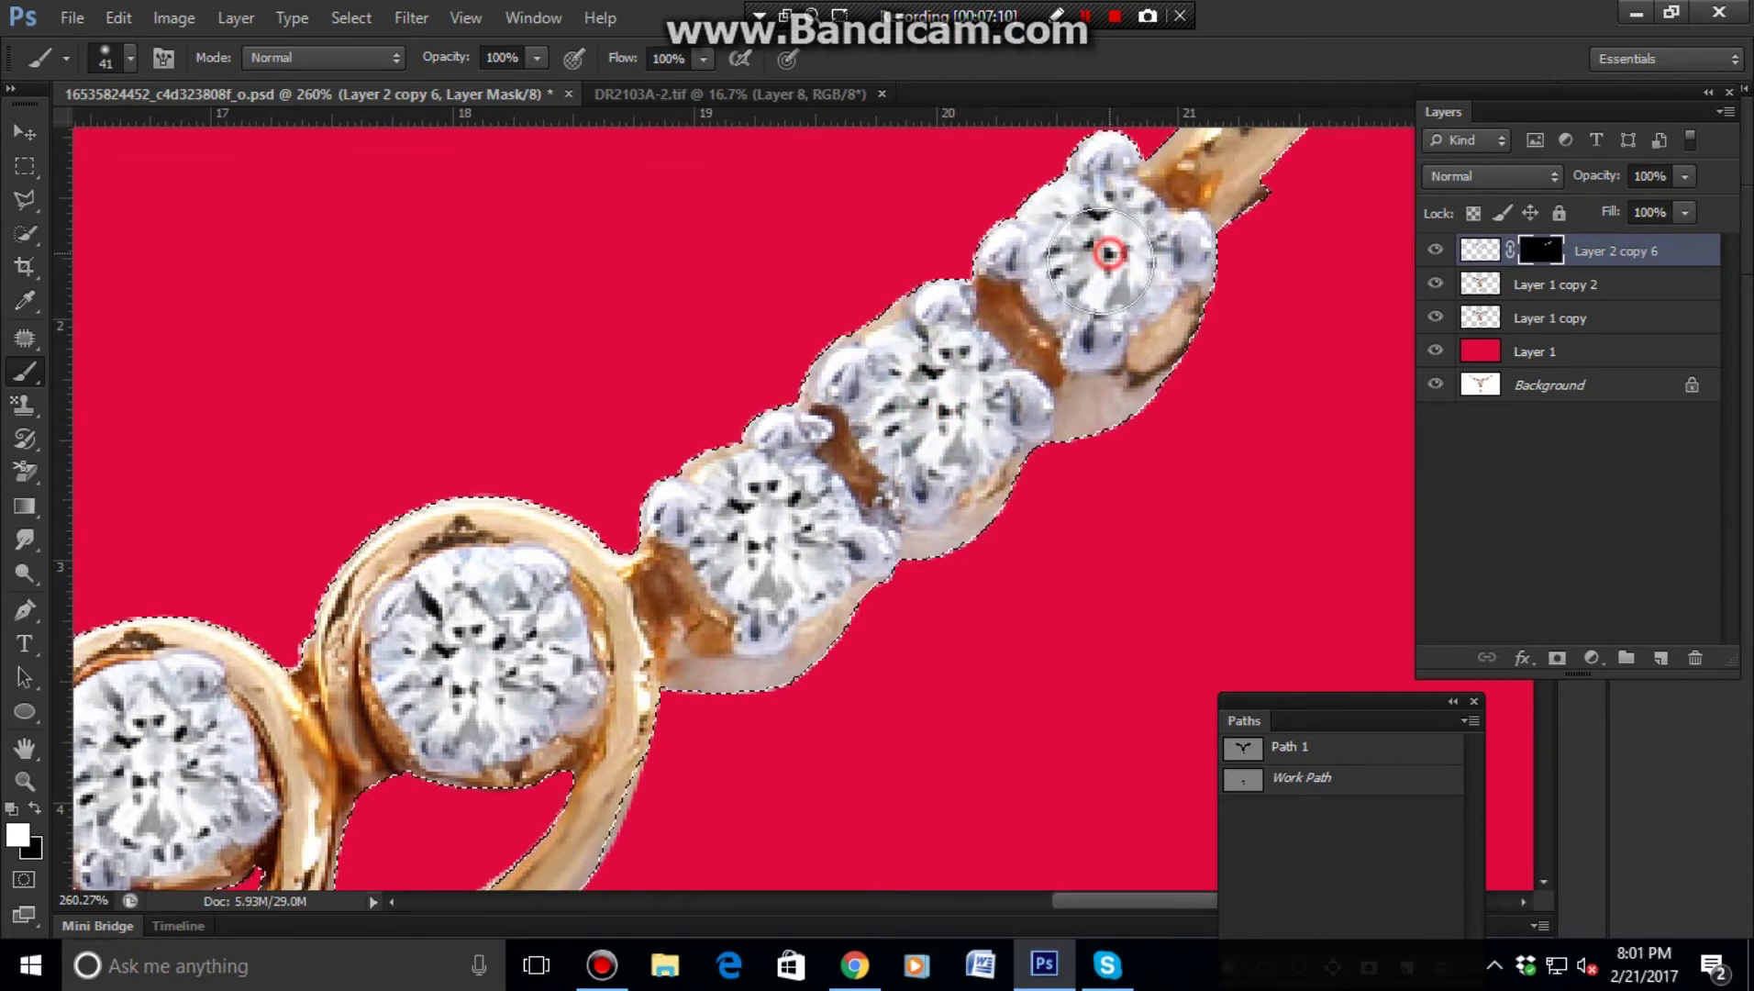
mouse_move(567, 694)
mouse_down()
mouse_move(712, 548)
mouse_move(638, 500)
mouse_move(770, 418)
mouse_move(720, 316)
mouse_up()
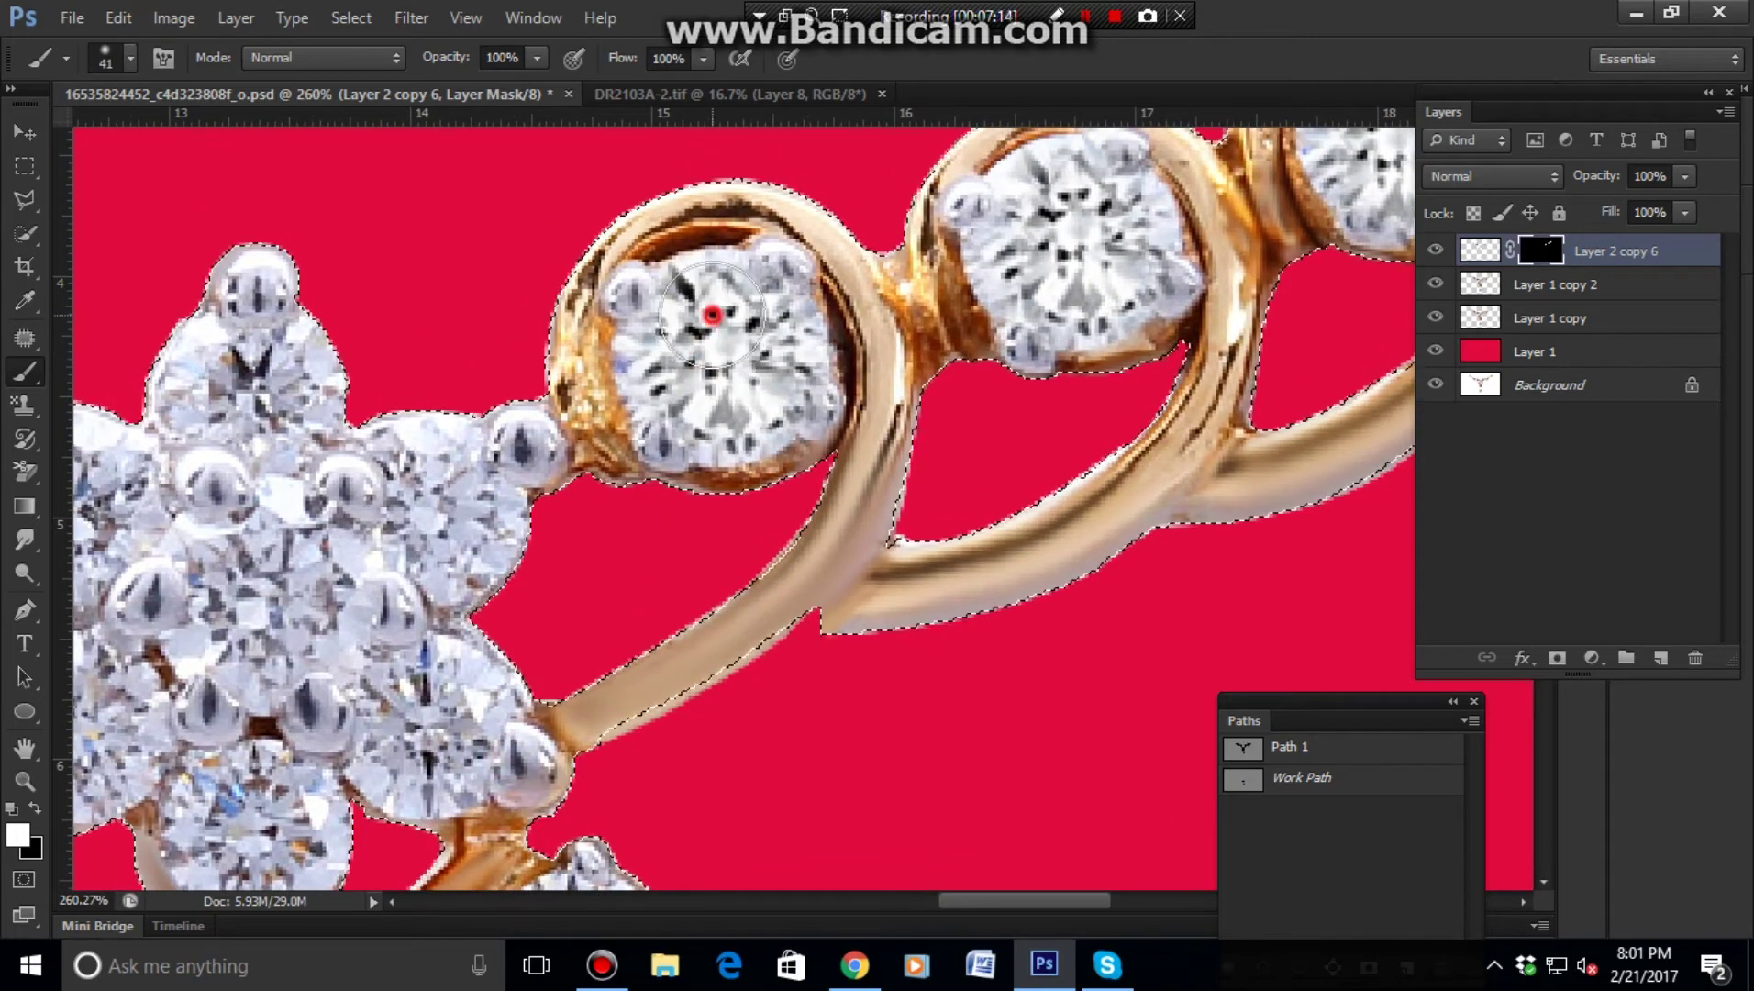
- Brighten the upper, centre, left and other diamonds of the central flower
drag(410, 591, 719, 433)
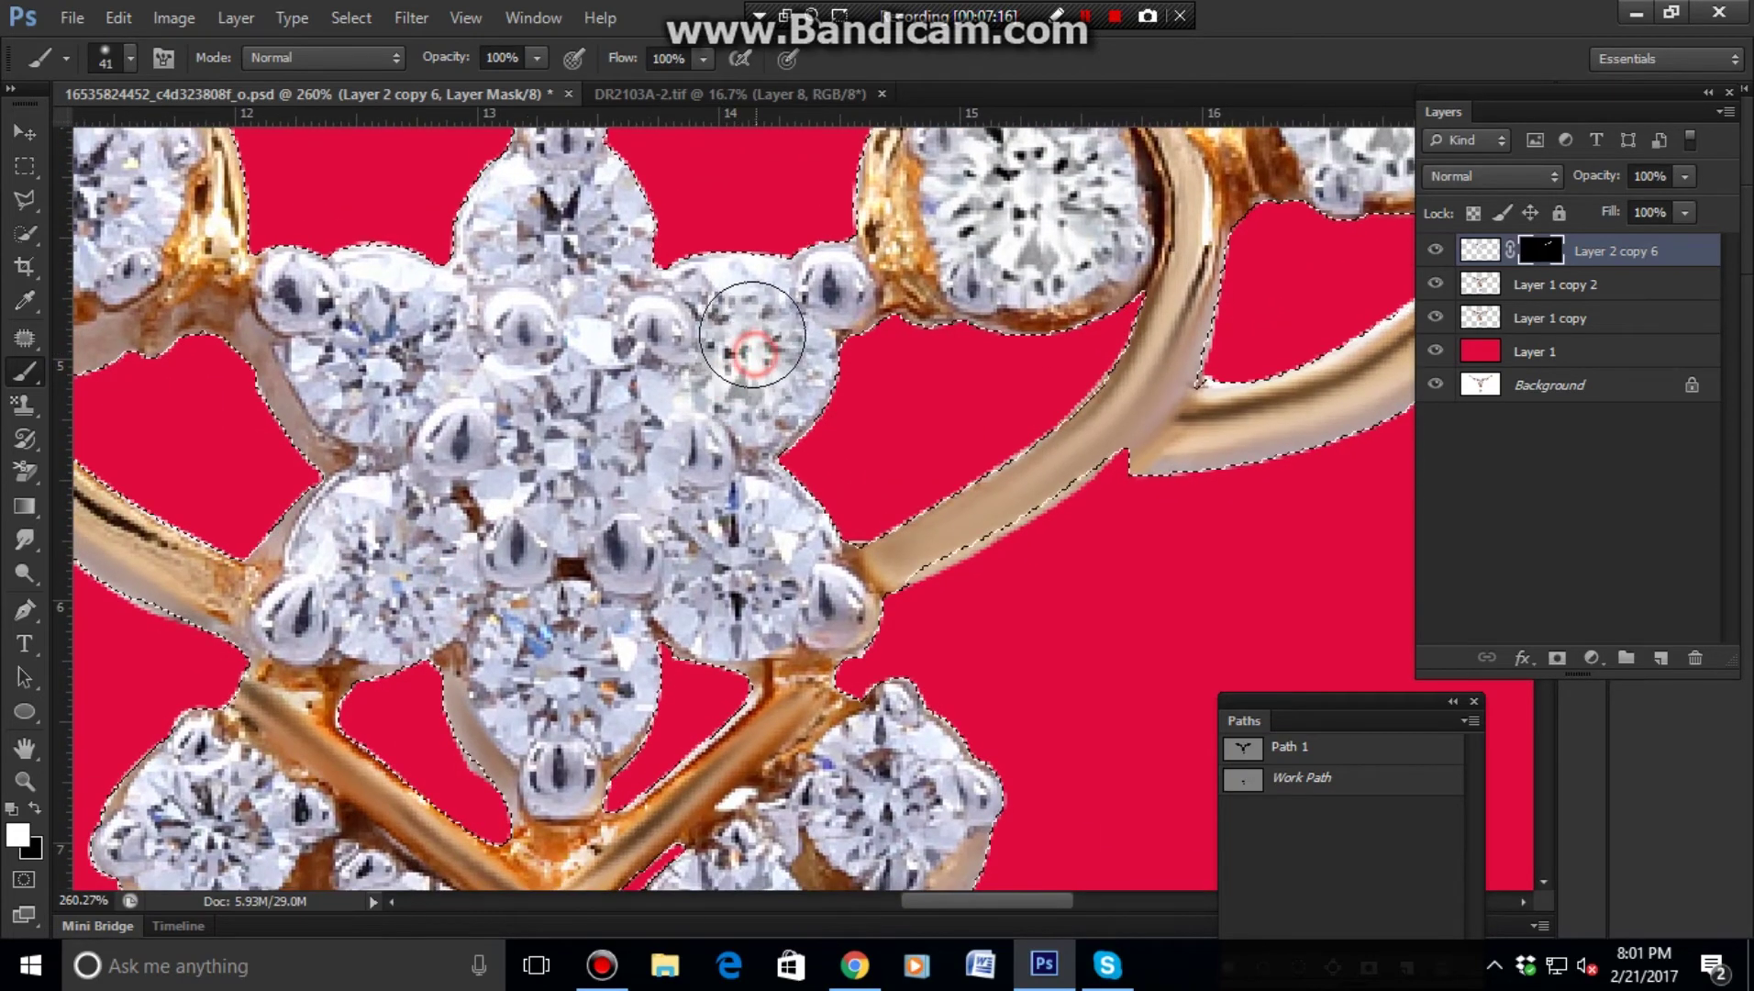
drag(624, 276, 547, 209)
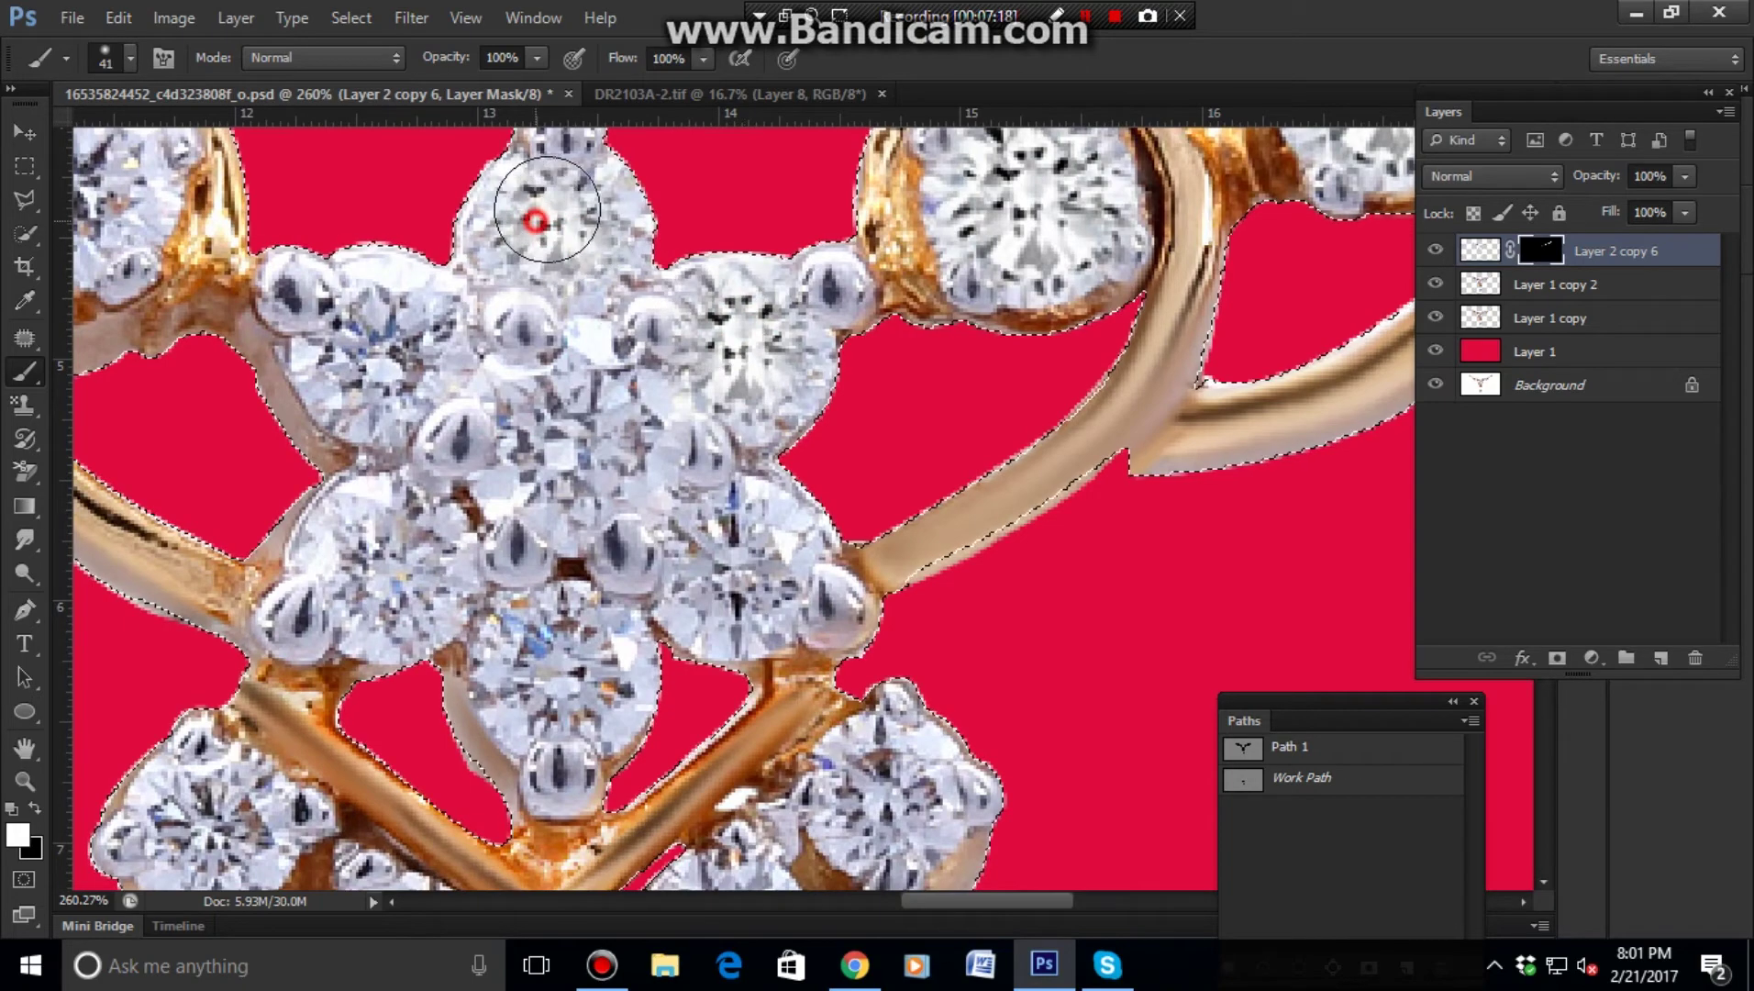
mouse_move(402, 316)
mouse_down()
mouse_move(372, 360)
mouse_move(405, 319)
mouse_up()
mouse_move(541, 422)
mouse_down()
mouse_move(580, 429)
mouse_move(581, 408)
mouse_move(613, 447)
mouse_up()
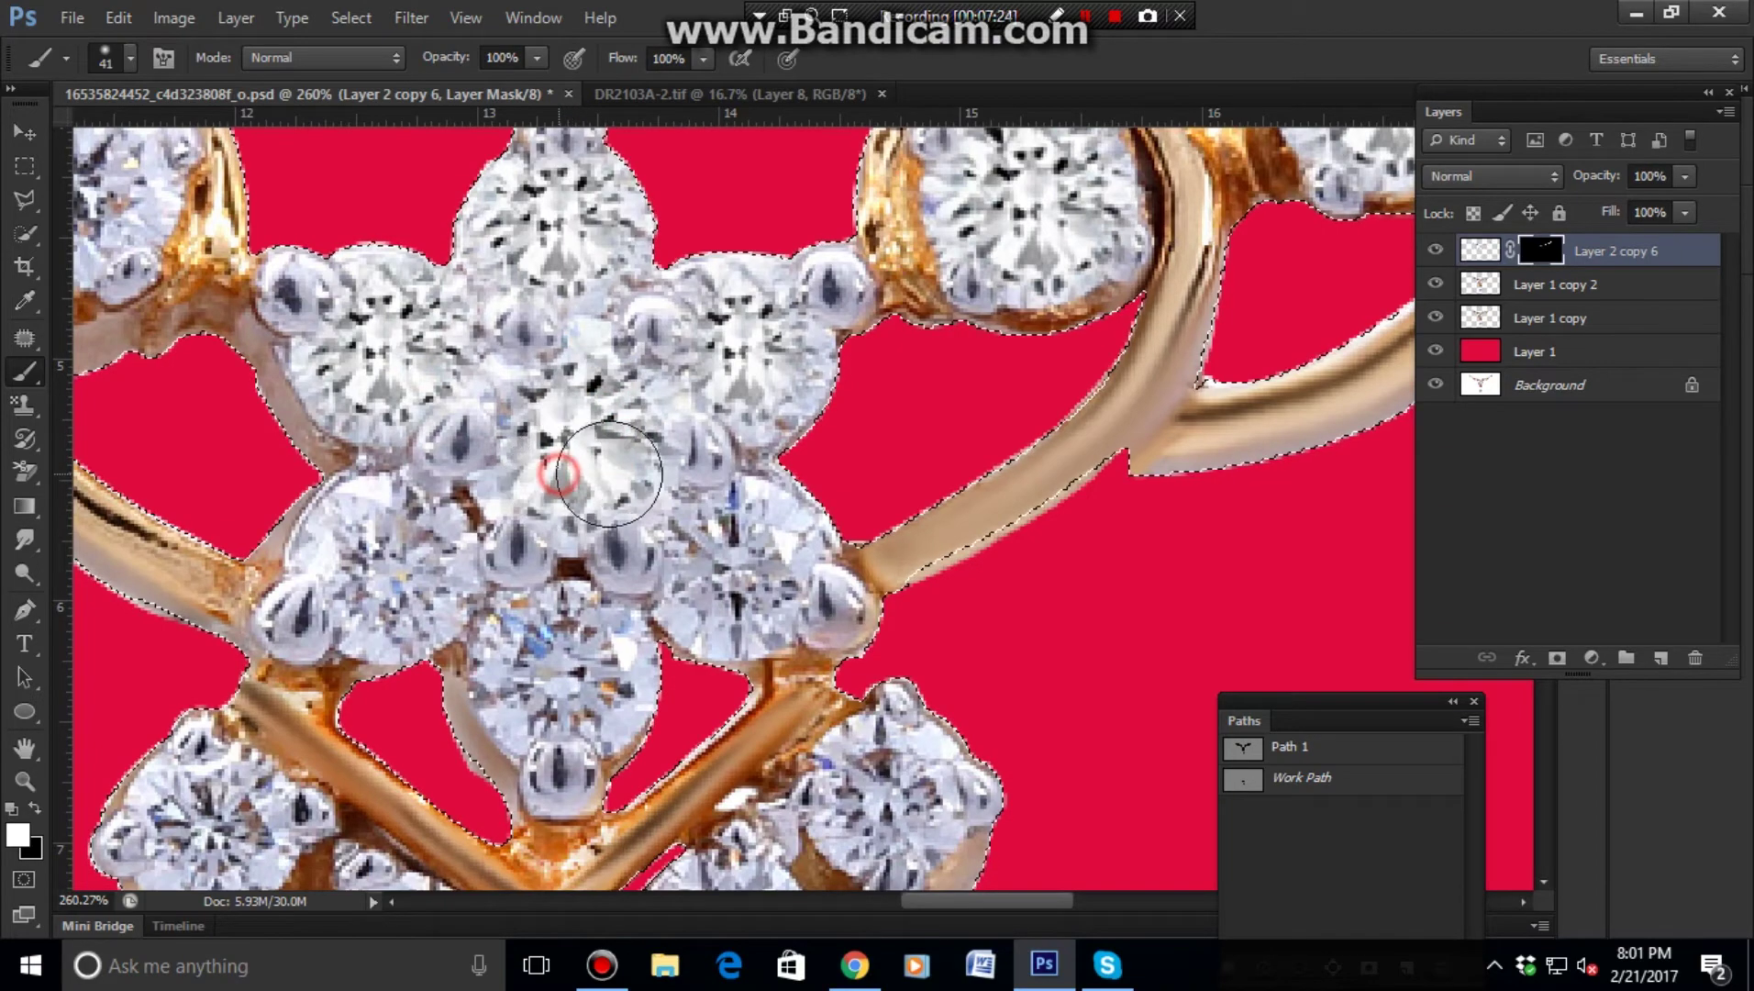
mouse_move(744, 569)
mouse_down()
mouse_move(729, 536)
mouse_move(756, 549)
mouse_move(543, 667)
mouse_up()
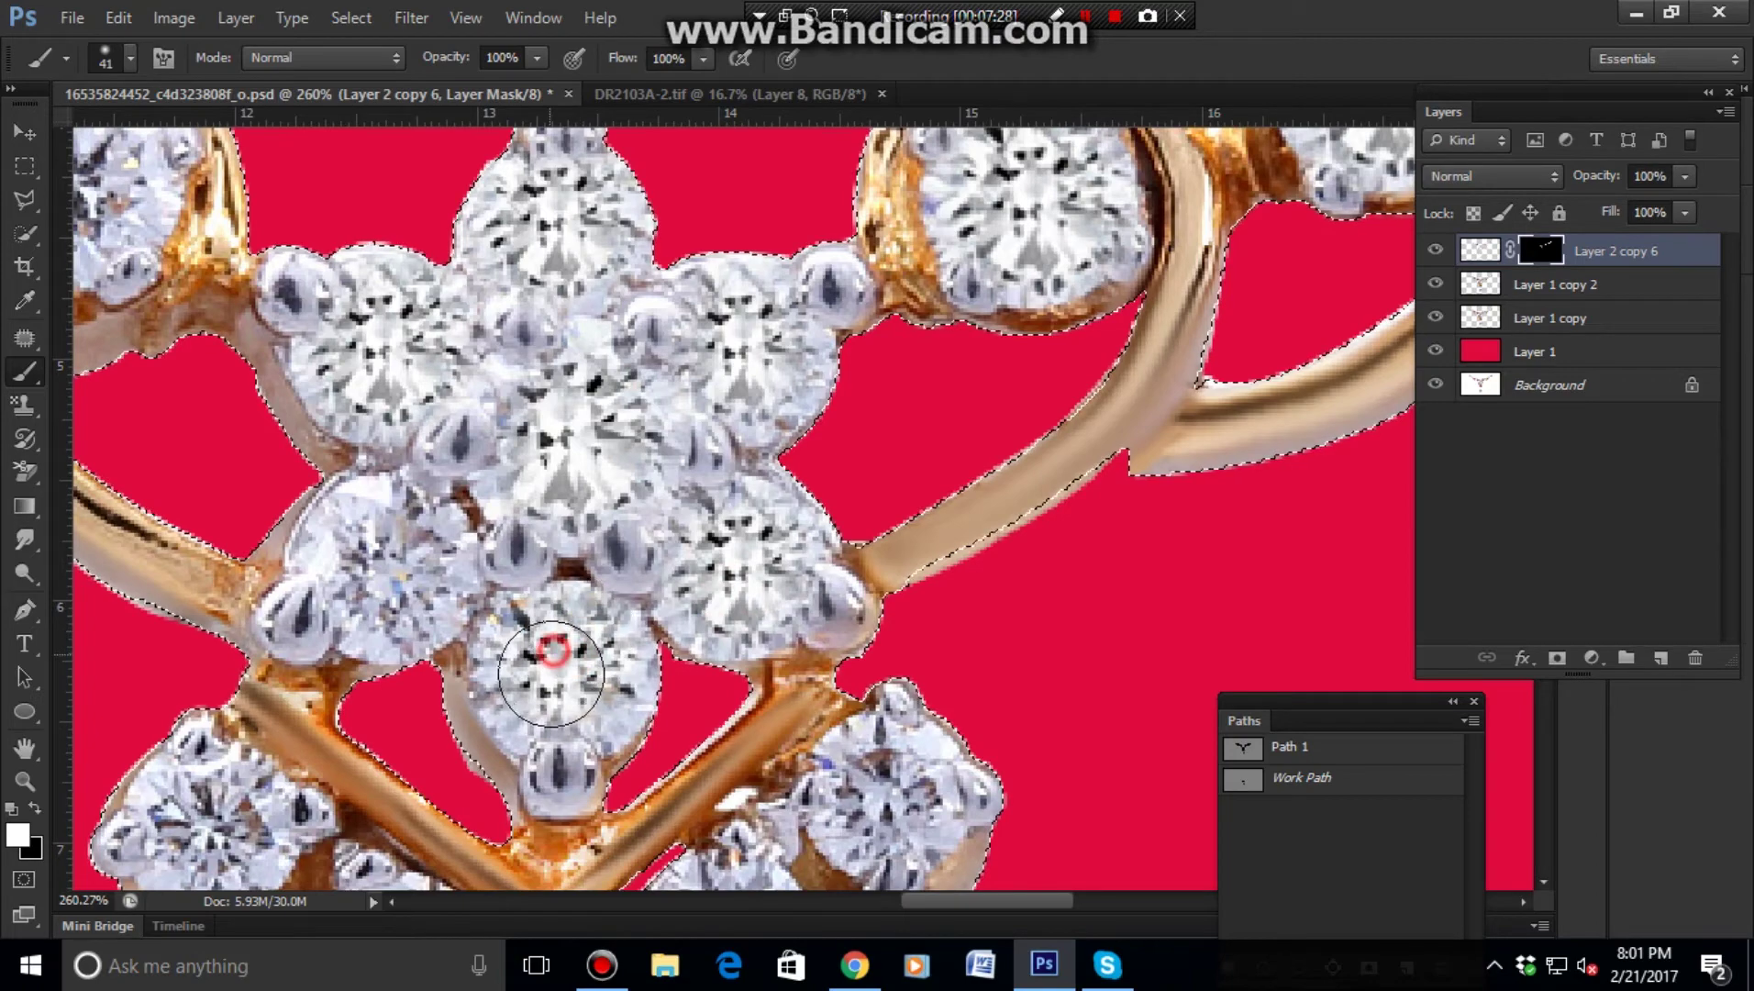
mouse_move(412, 602)
mouse_down()
mouse_move(381, 571)
mouse_move(428, 547)
mouse_up()
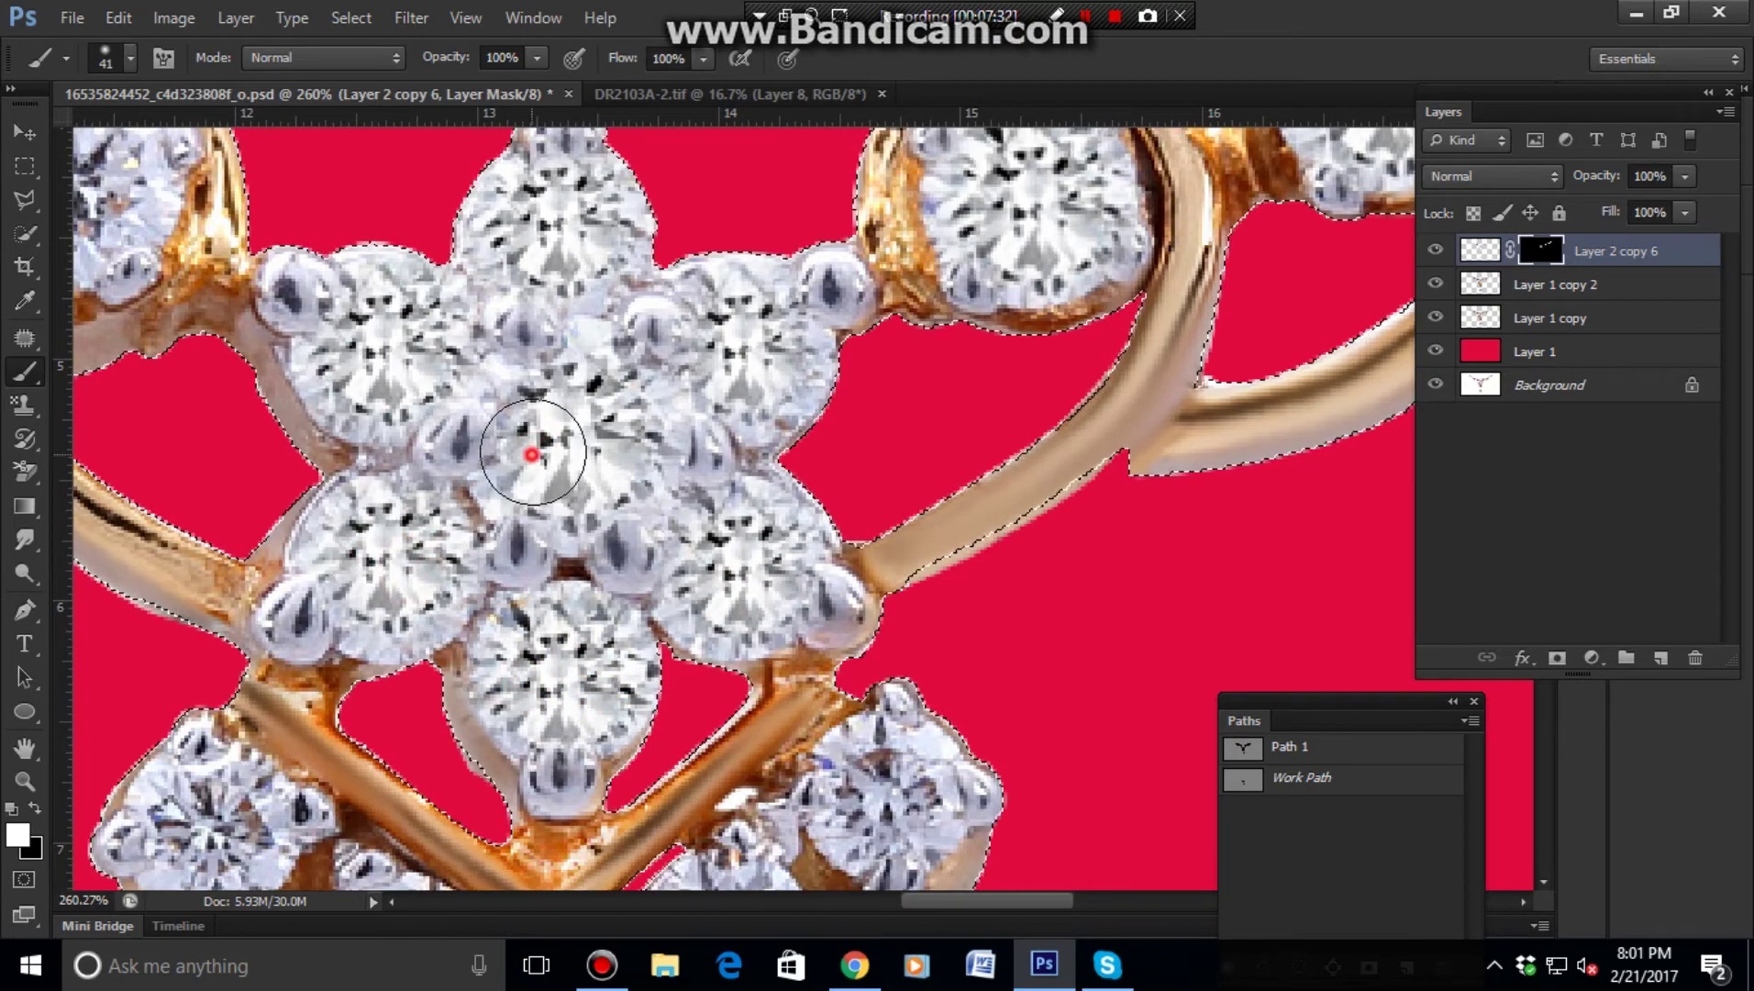
drag(532, 454, 541, 408)
- Brighten the upper-right, lower-centre and left diamonds of the lower group
drag(582, 541, 559, 159)
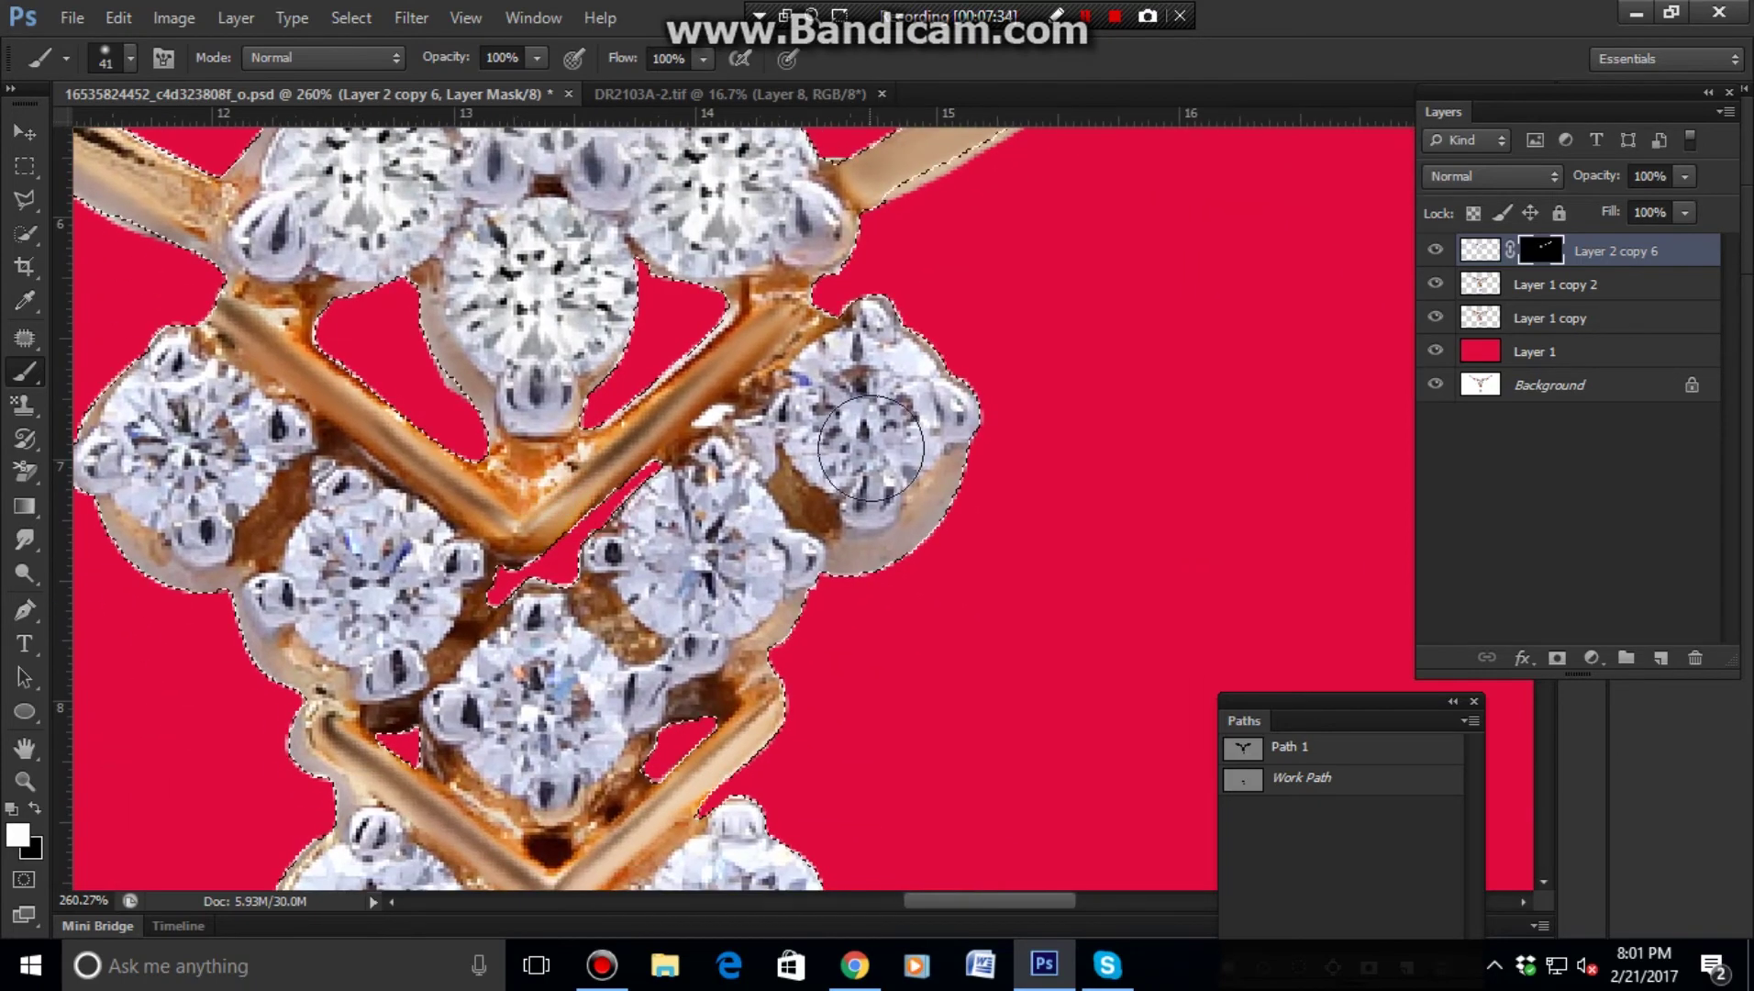
click(857, 404)
drag(860, 400, 881, 392)
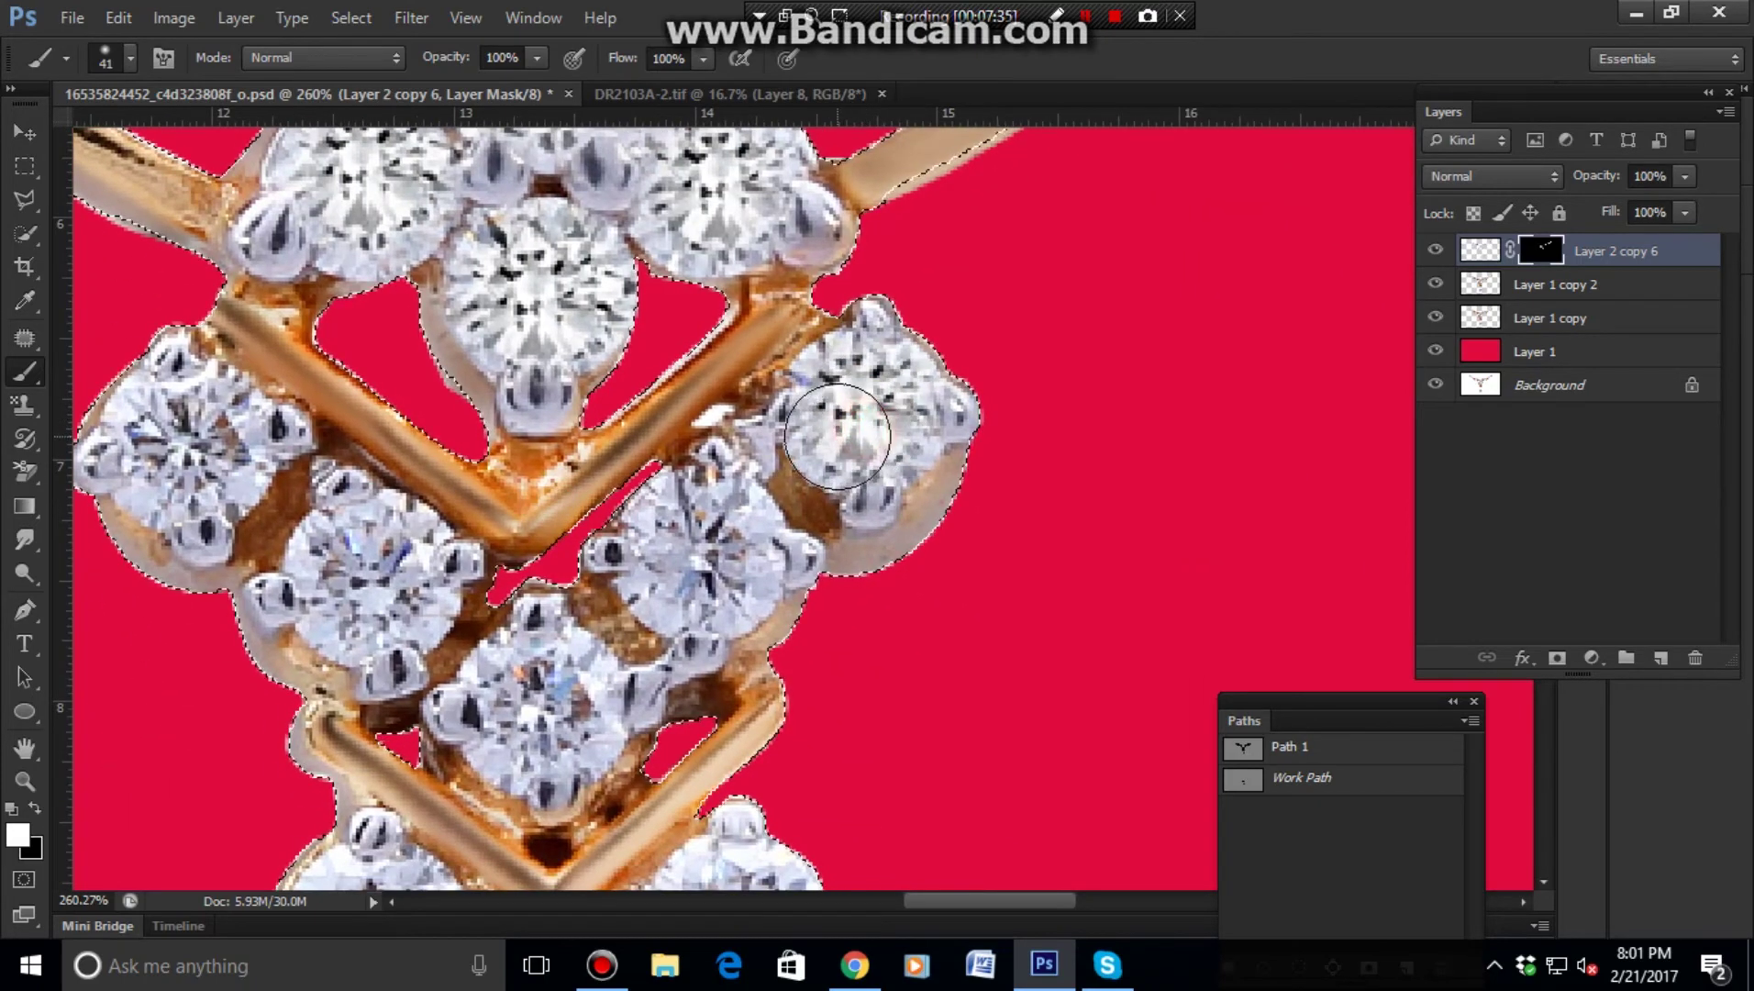
mouse_move(673, 580)
mouse_down()
mouse_move(703, 538)
mouse_move(689, 544)
mouse_up()
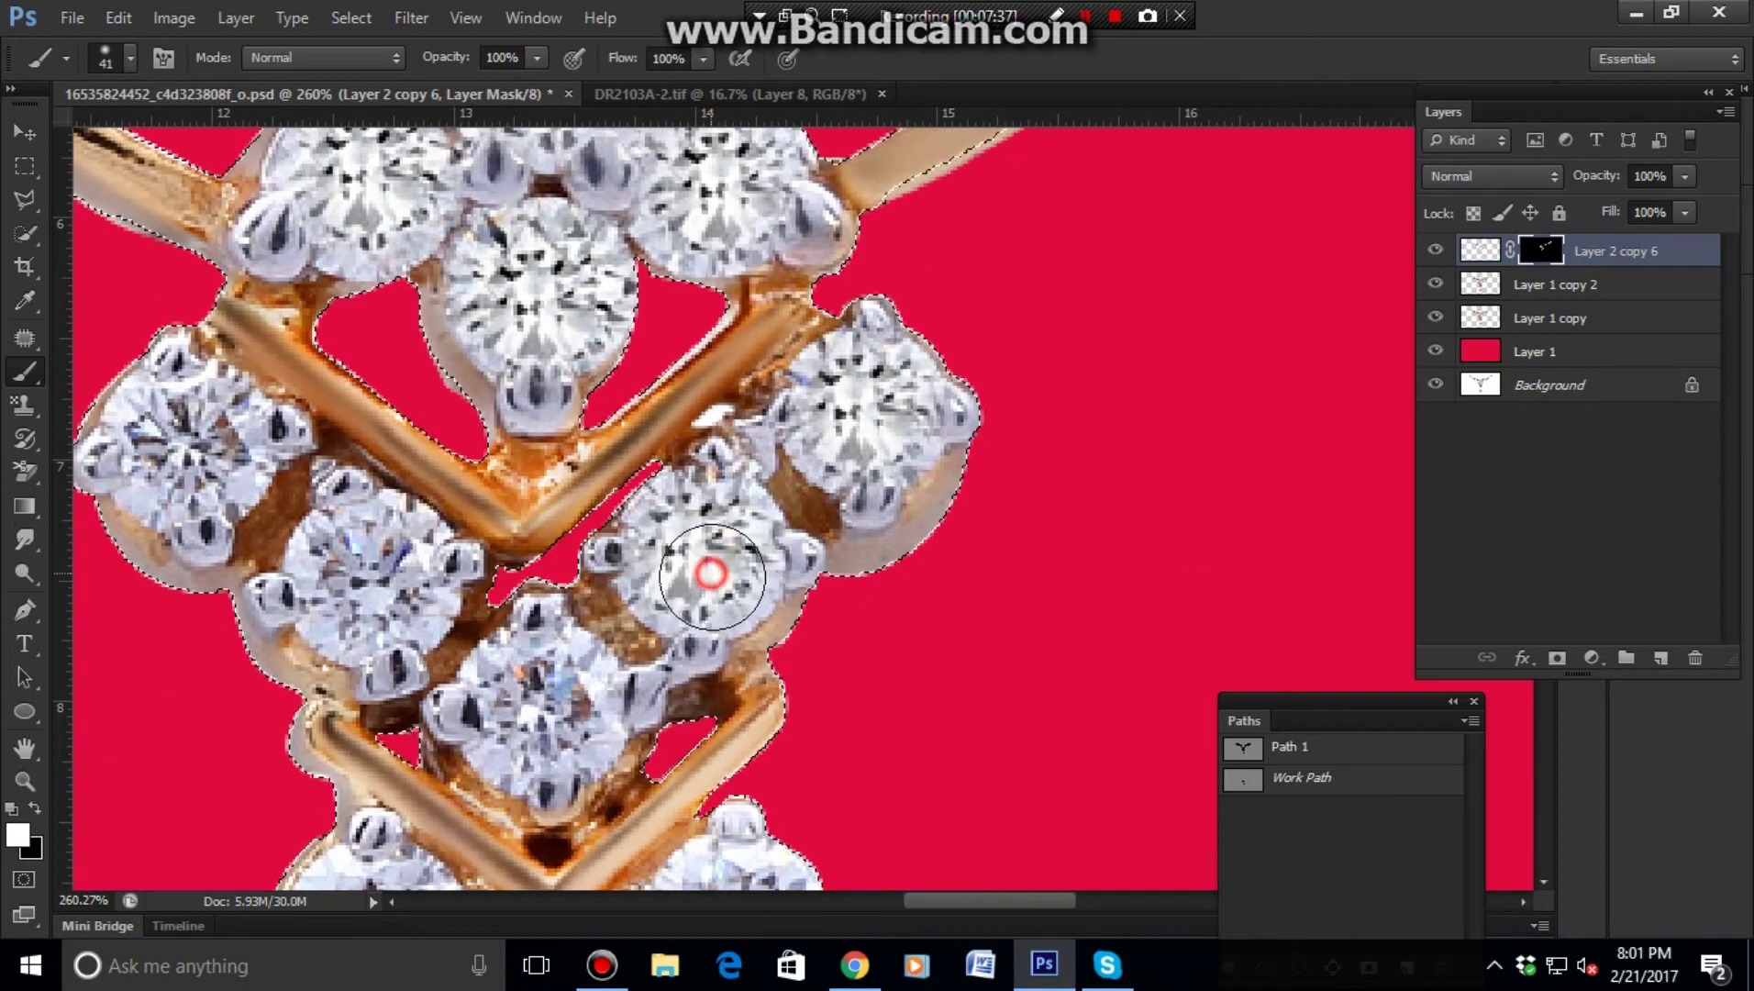
mouse_move(555, 686)
mouse_down()
mouse_move(521, 705)
mouse_move(540, 691)
mouse_move(560, 716)
mouse_up()
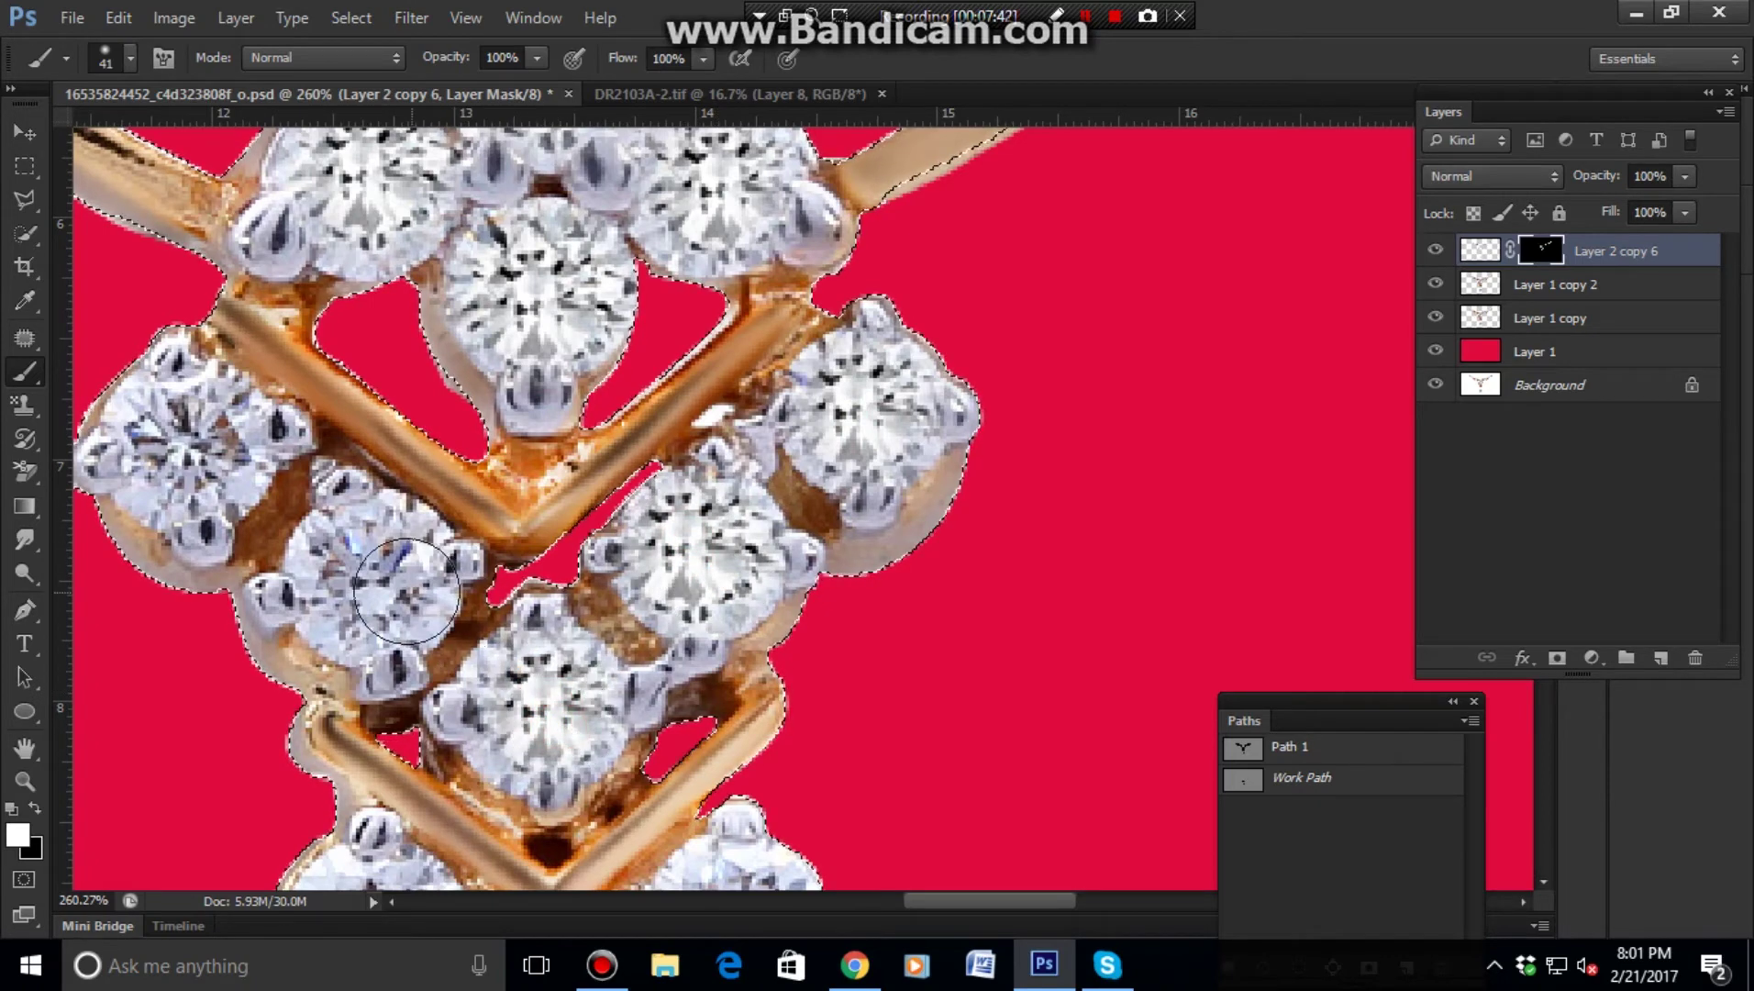
mouse_move(361, 580)
mouse_down()
mouse_move(352, 562)
mouse_move(905, 572)
mouse_up()
mouse_move(762, 453)
mouse_down()
mouse_move(744, 462)
mouse_move(772, 443)
mouse_move(739, 433)
mouse_up()
- Whiten the right, bottom and left diamonds of the lowest cluster
drag(897, 541, 642, 303)
drag(993, 638, 810, 429)
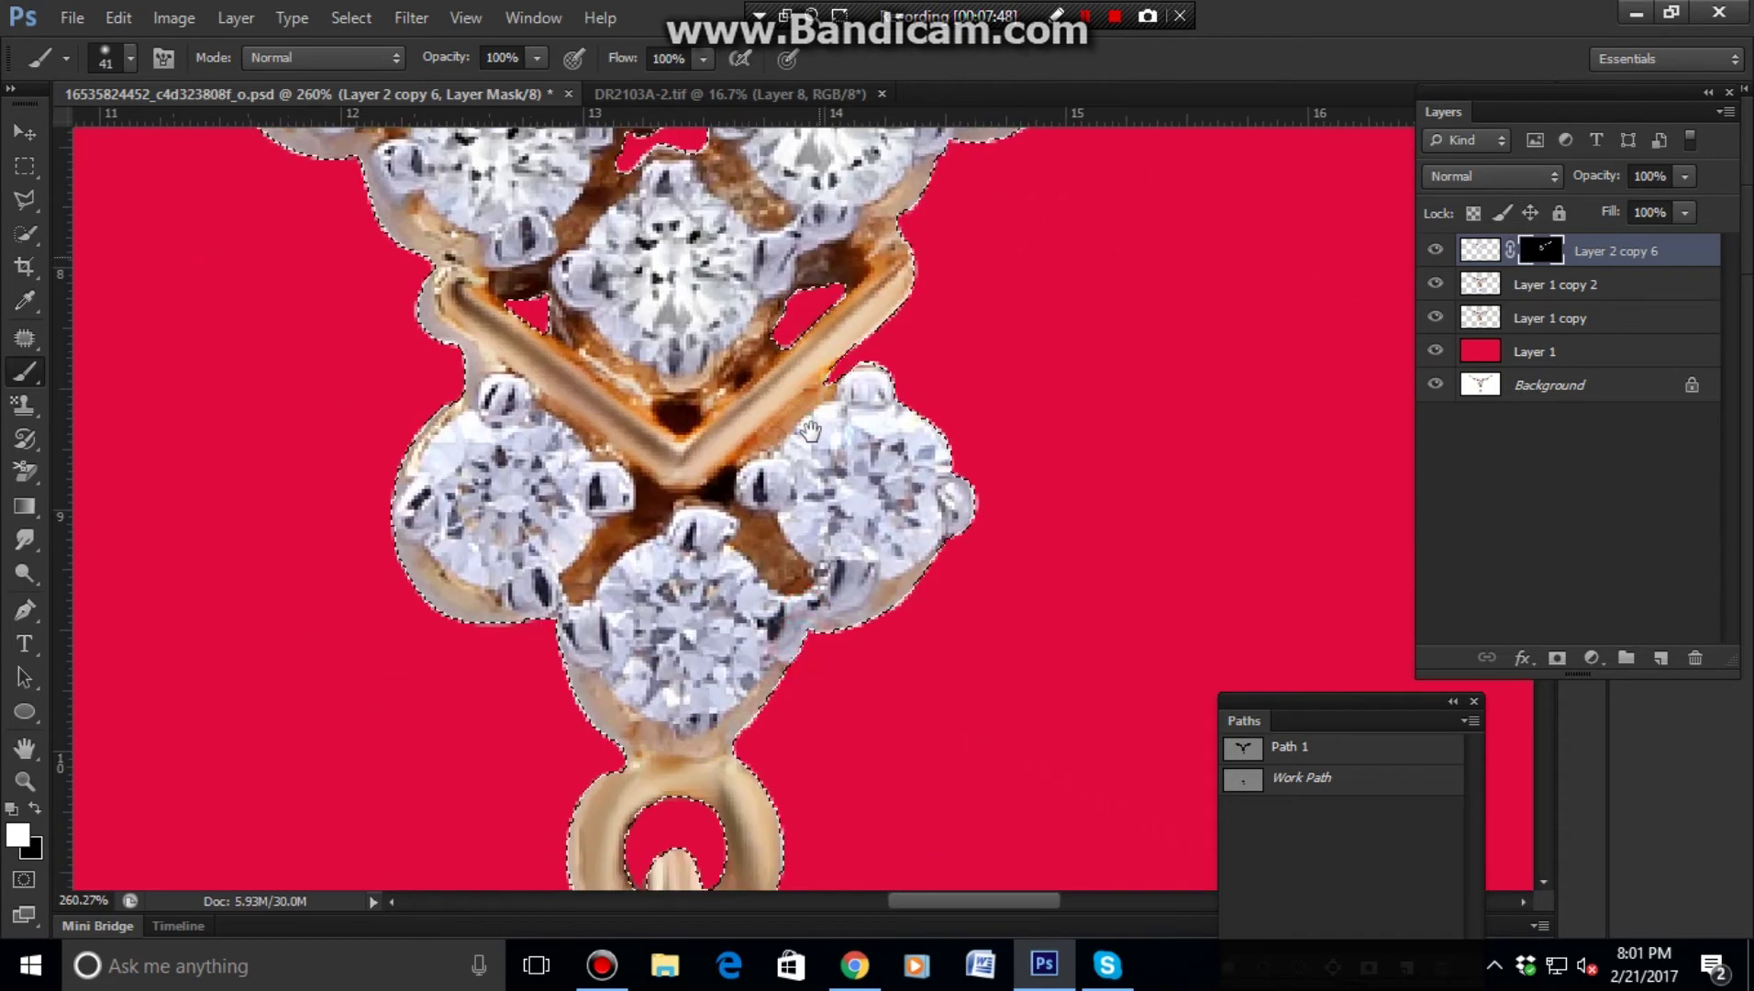
mouse_move(890, 497)
mouse_down()
mouse_move(846, 485)
mouse_move(894, 473)
mouse_move(840, 500)
mouse_up()
mouse_move(697, 633)
mouse_down()
mouse_move(673, 618)
mouse_move(707, 615)
mouse_up()
mouse_move(521, 521)
mouse_down()
mouse_move(469, 493)
mouse_move(524, 507)
mouse_up()
- Whiten the small top diamond and large diamond of the teardrop pendant
scroll(561, 550, down, 3)
scroll(561, 550, down, 4)
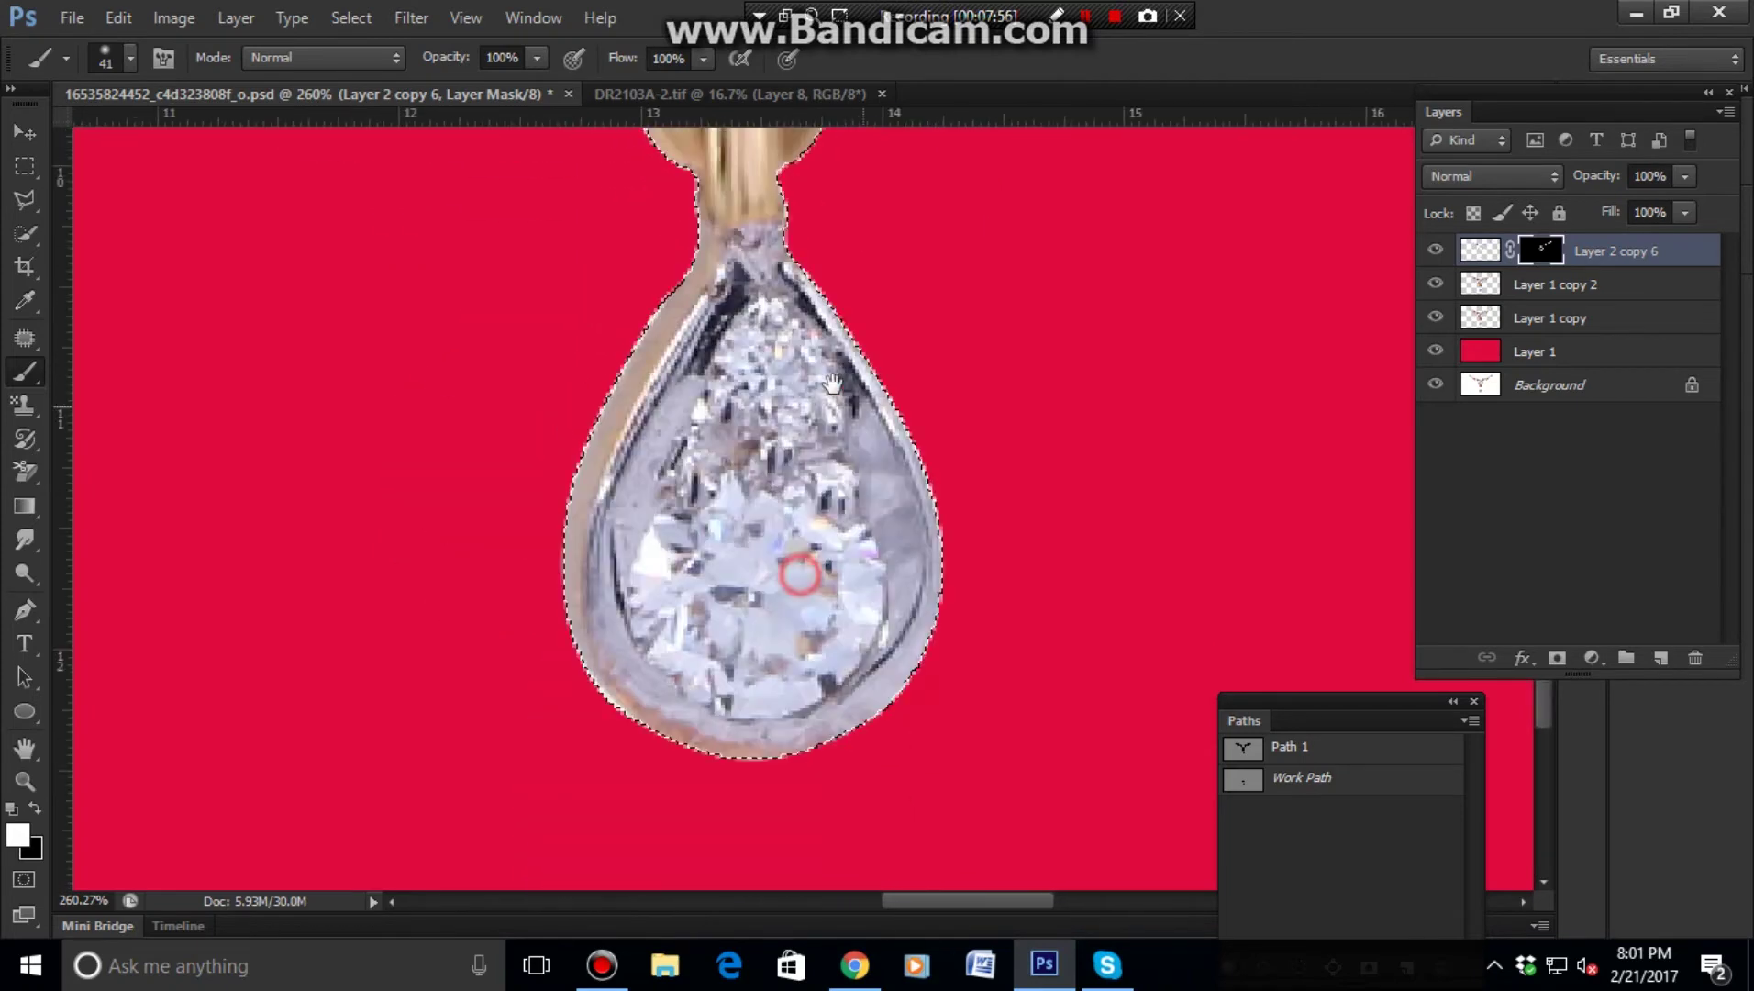
scroll(642, 459, down, 1)
drag(759, 368, 776, 352)
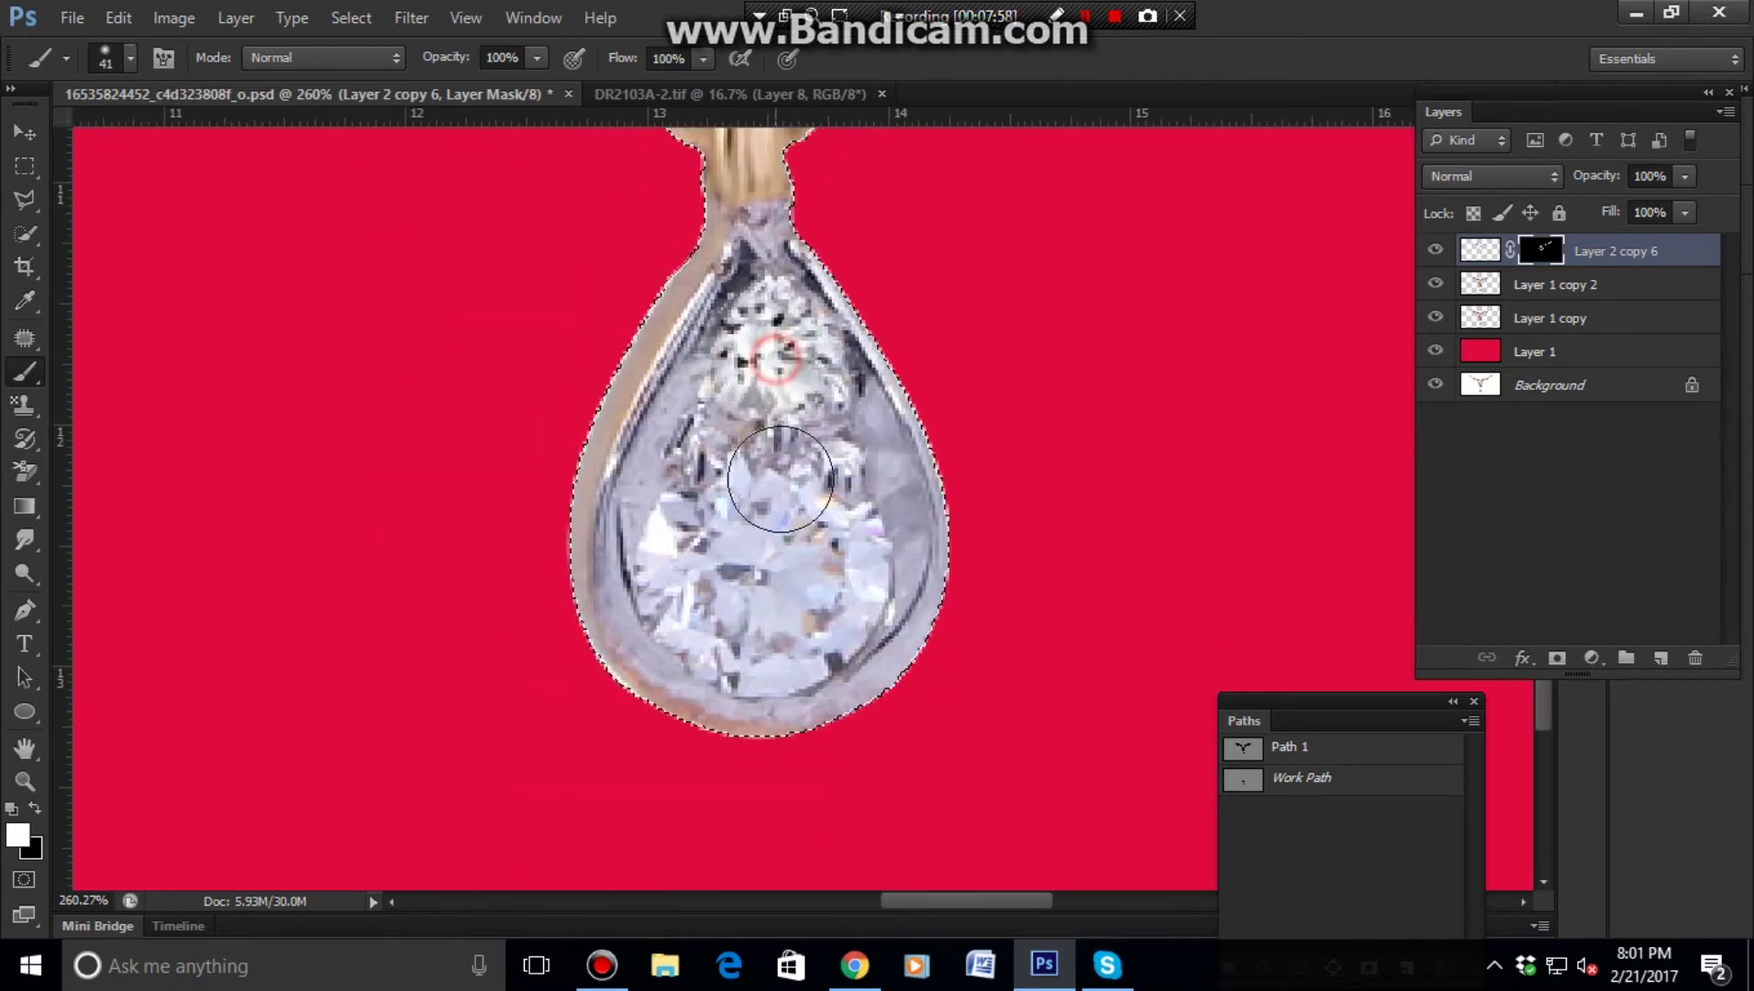
drag(778, 595, 714, 546)
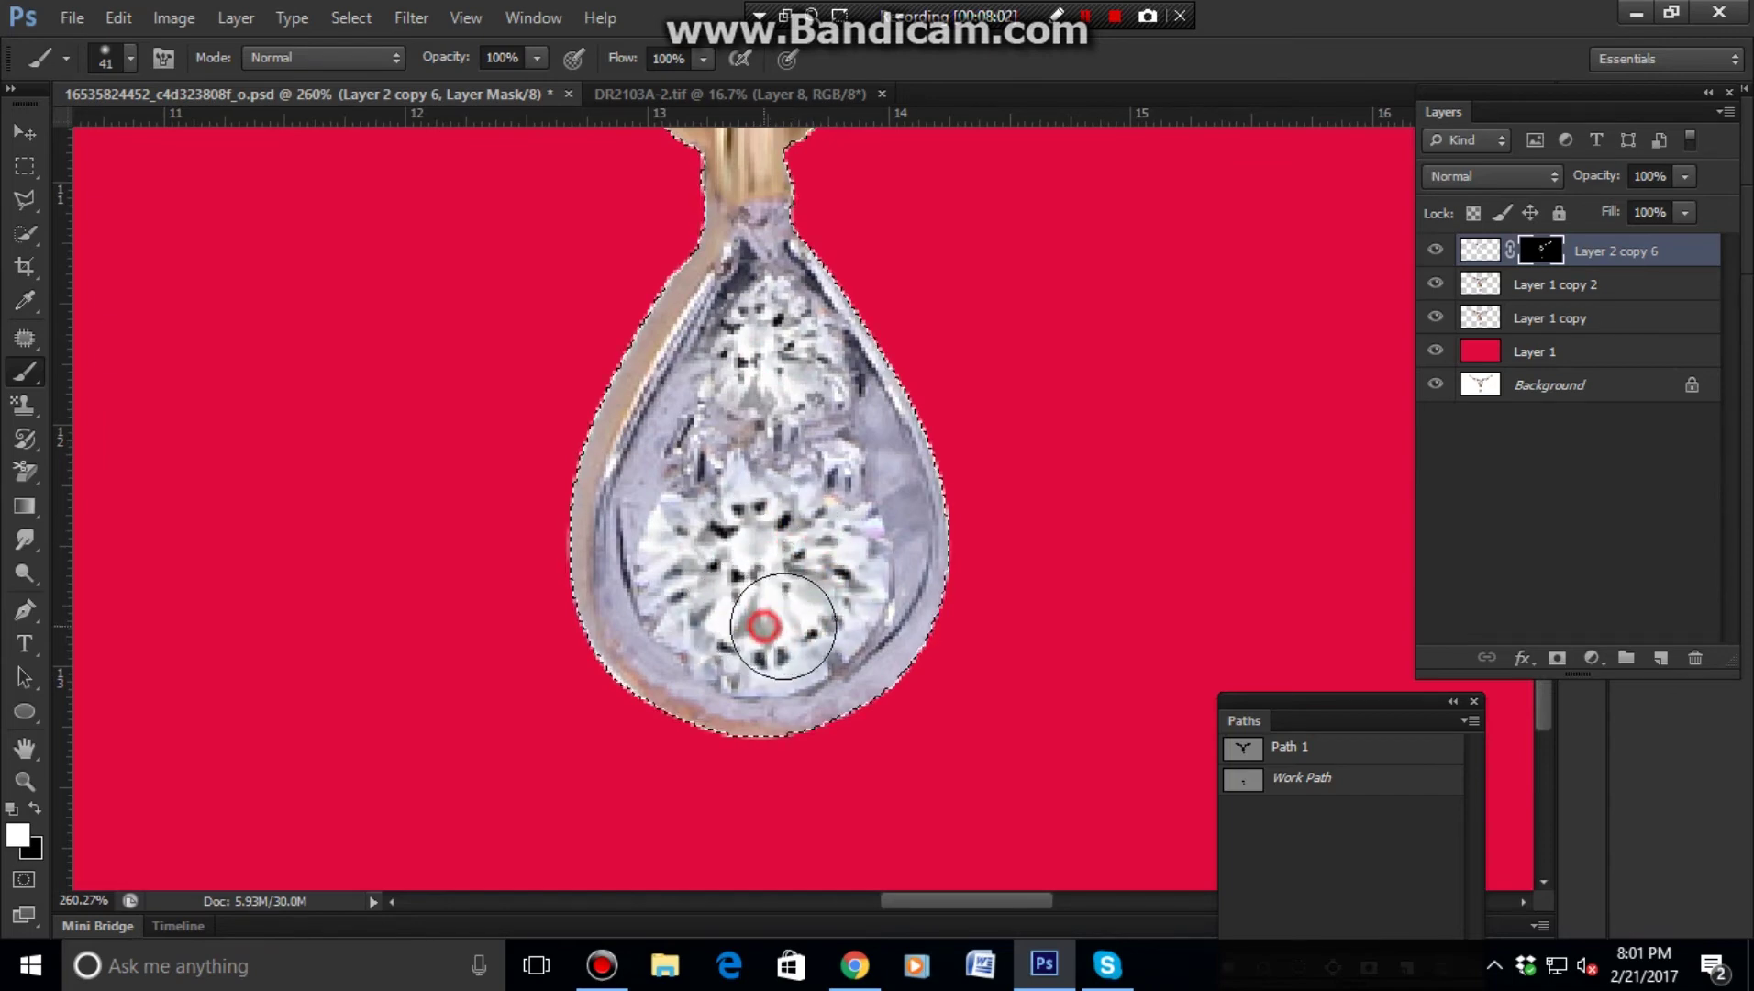
- Brighten the second and third diamonds on the left strand up to its end
scroll(847, 586, down, 5)
scroll(675, 516, up, 2)
scroll(674, 516, up, 2)
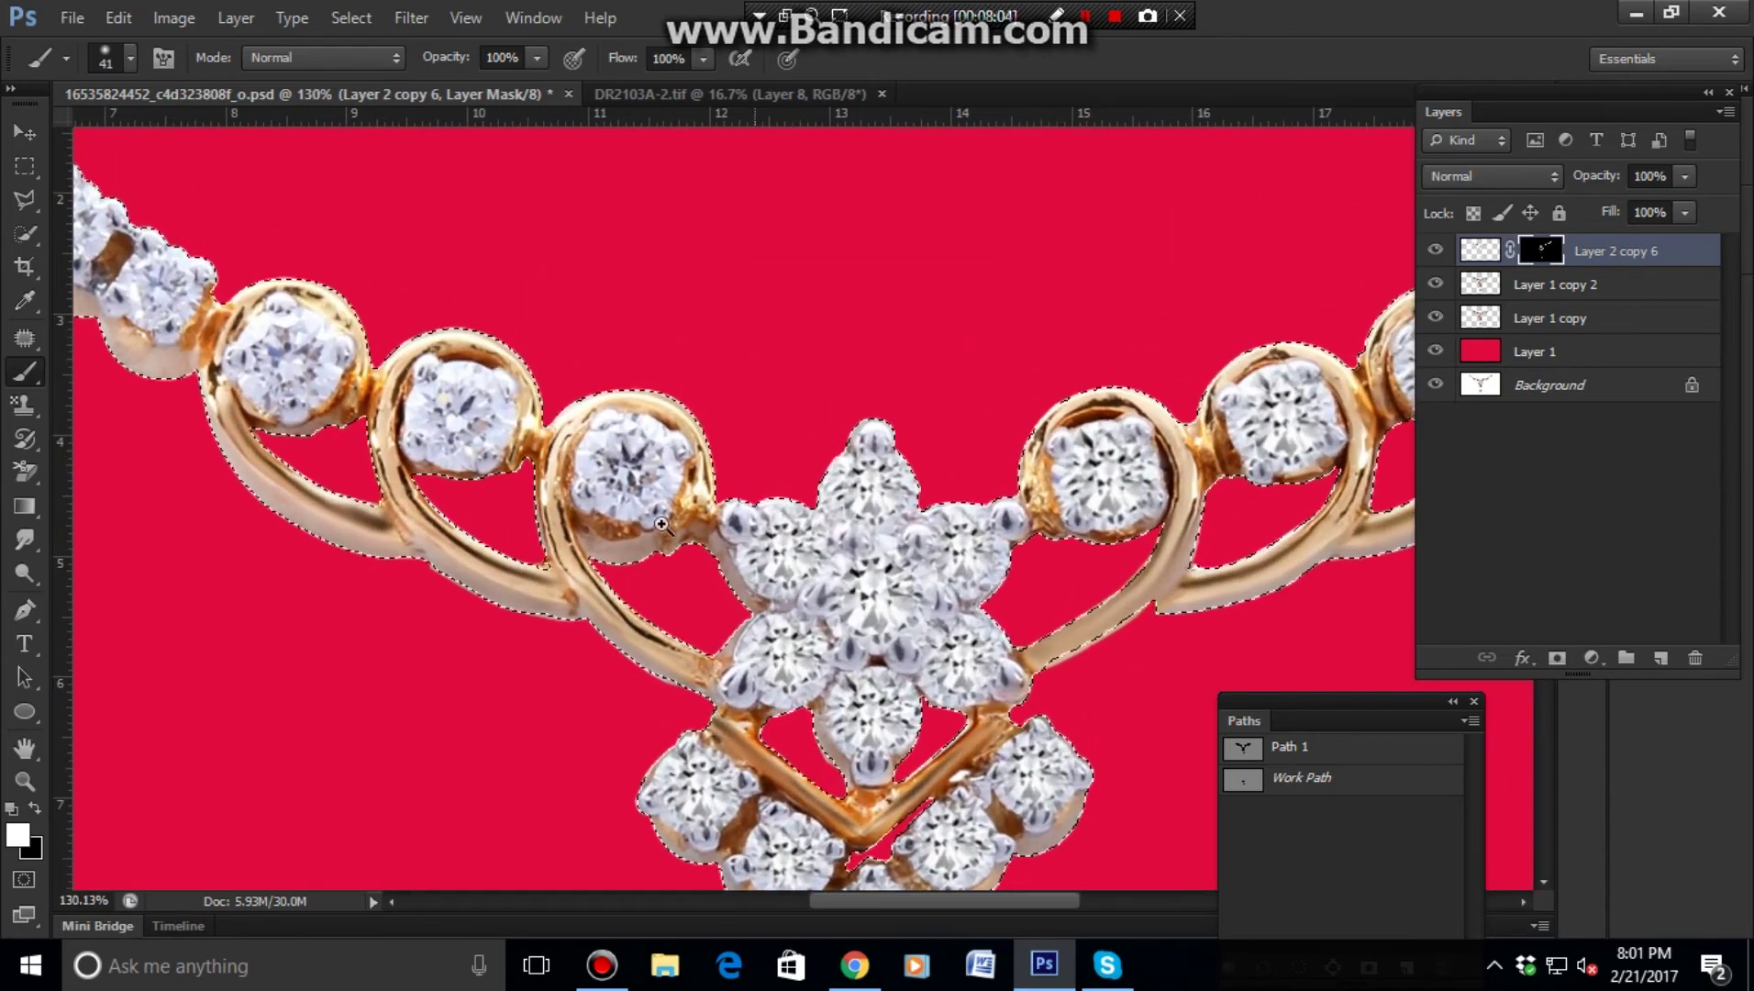
scroll(674, 516, up, 1)
scroll(648, 511, up, 3)
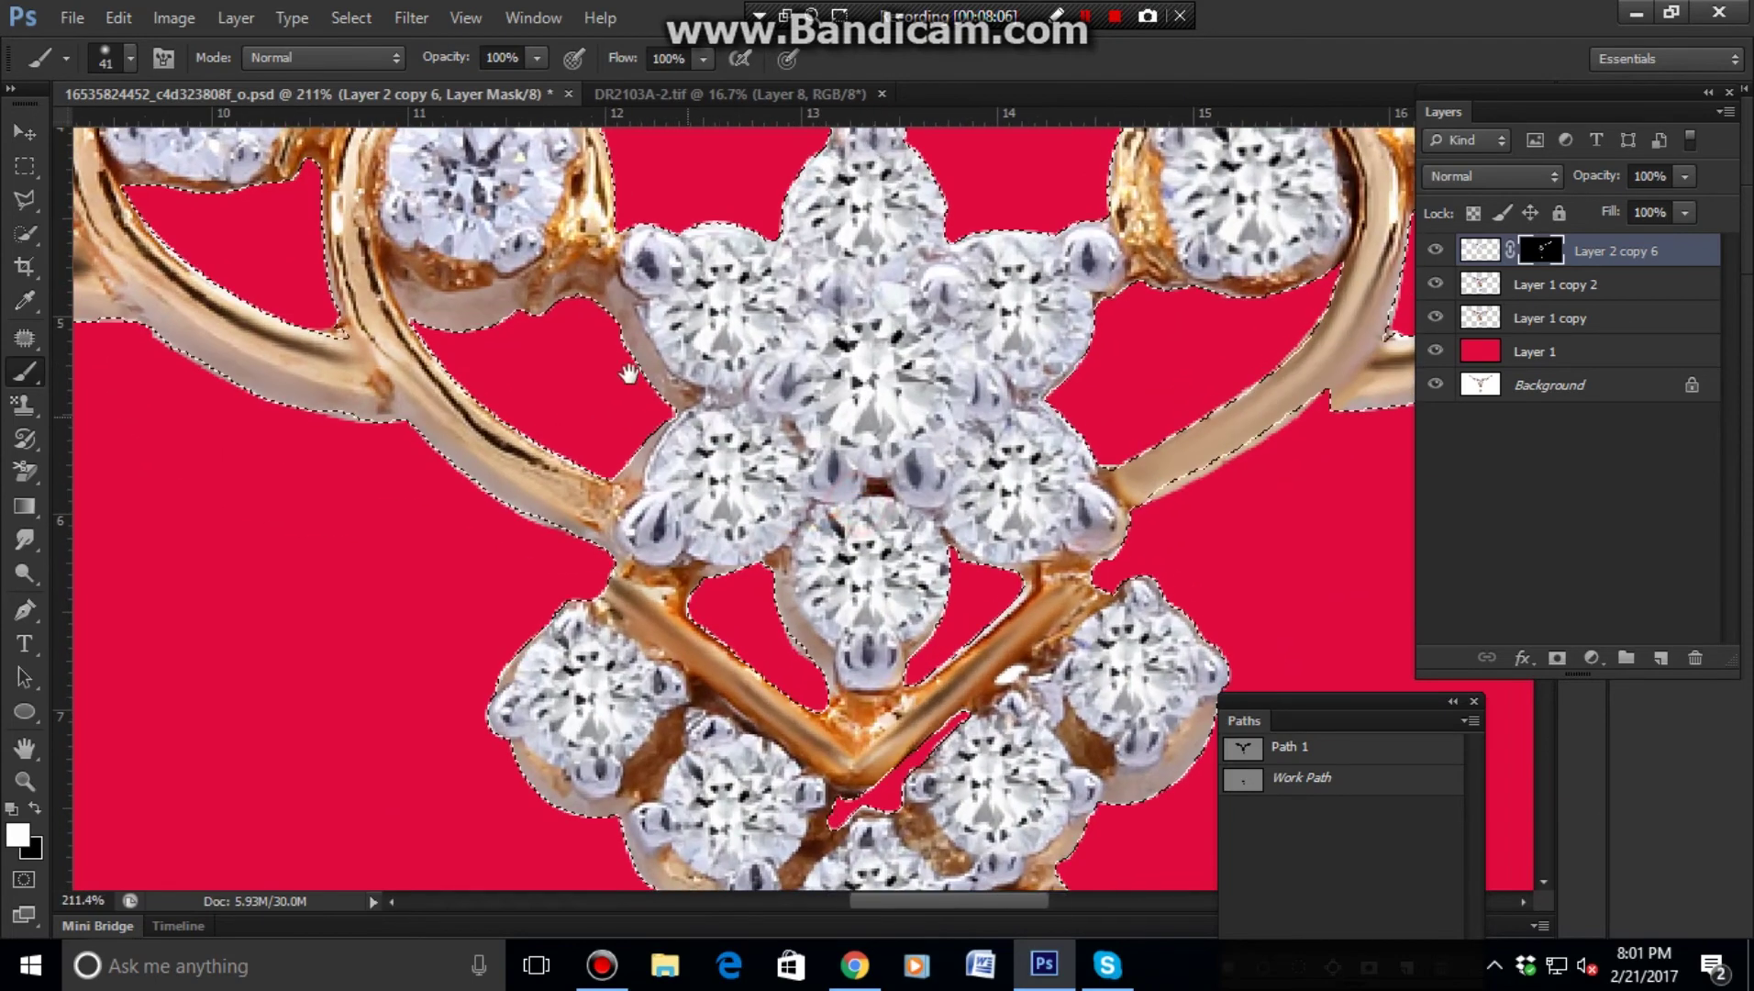
drag(773, 631, 931, 755)
drag(748, 561, 766, 540)
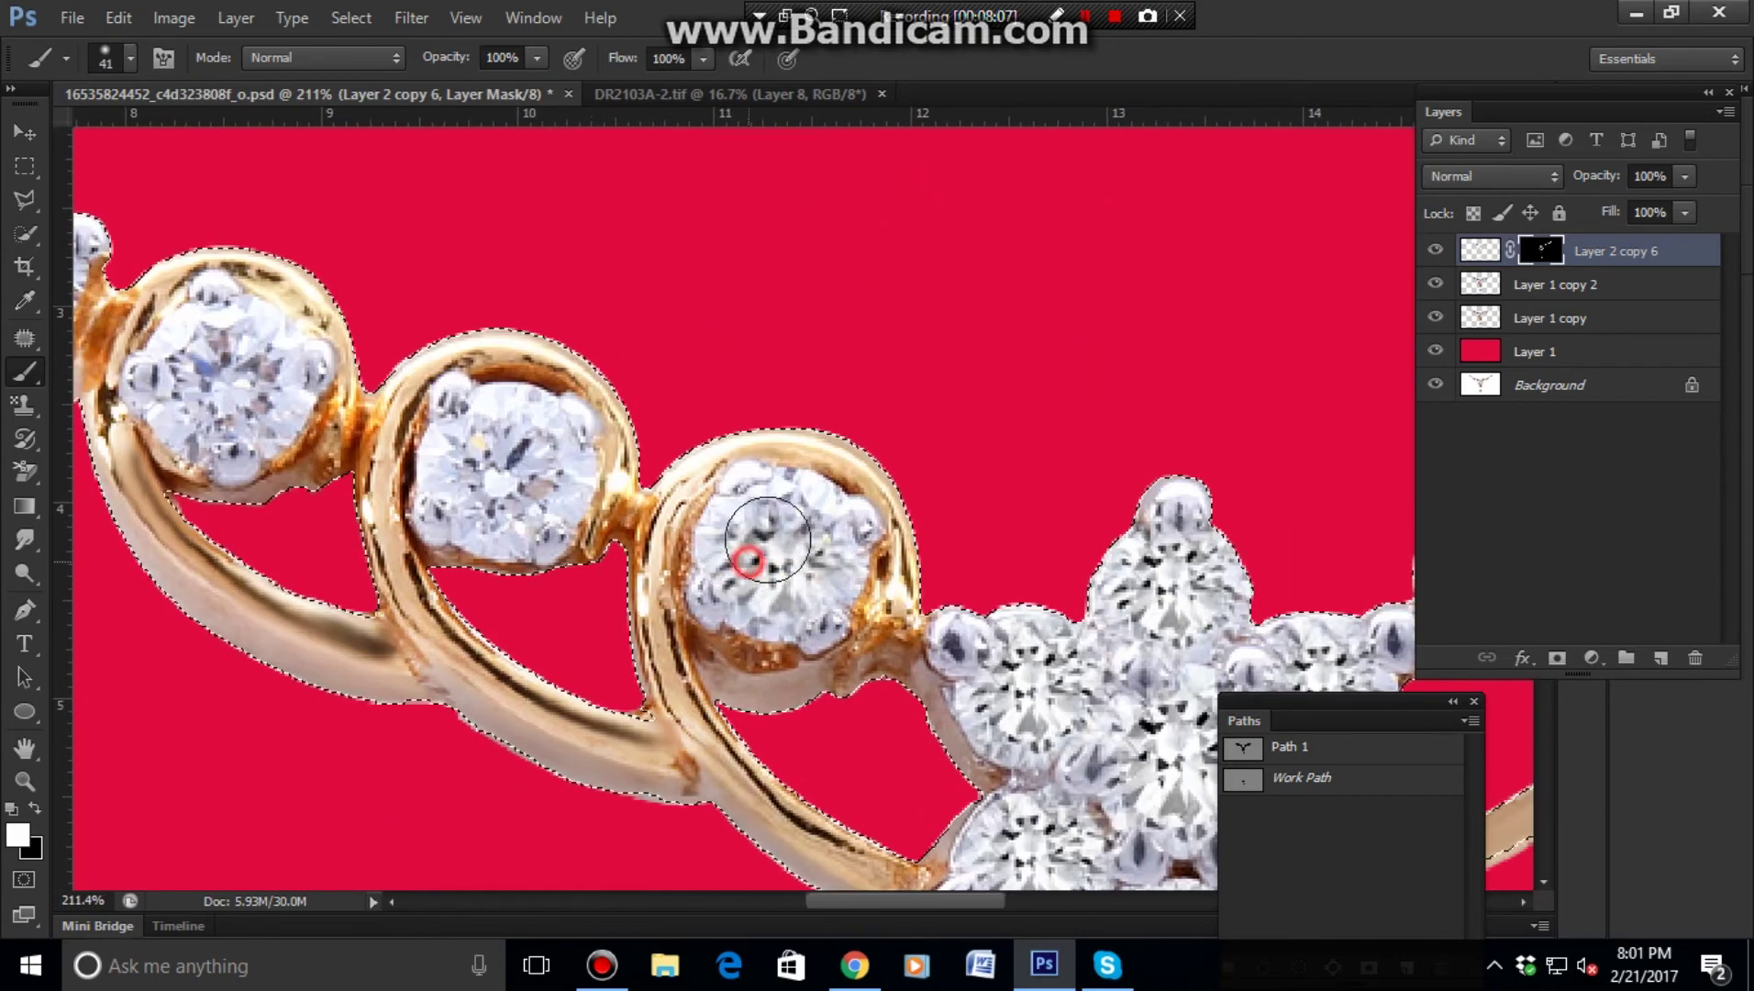
mouse_move(486, 504)
mouse_down()
mouse_move(509, 447)
mouse_move(509, 509)
mouse_up()
mouse_move(256, 374)
mouse_down()
mouse_move(681, 535)
mouse_move(677, 521)
mouse_up()
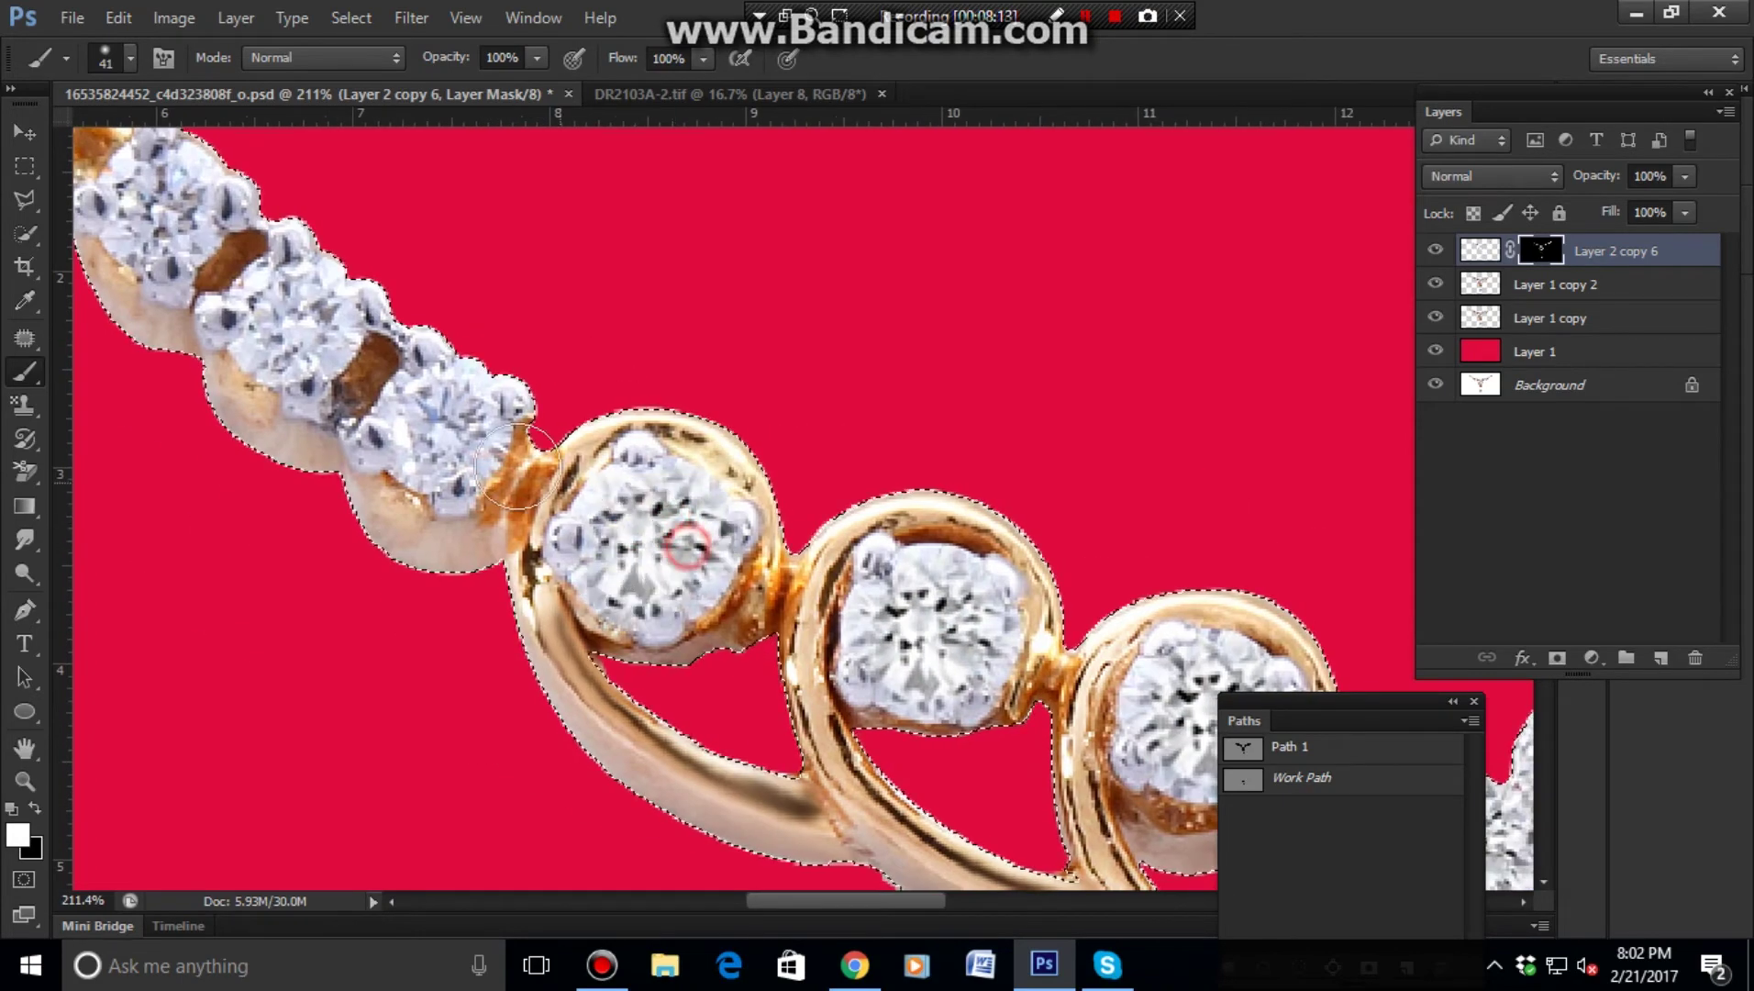
mouse_move(516, 467)
mouse_down()
mouse_move(306, 282)
mouse_move(271, 317)
mouse_up()
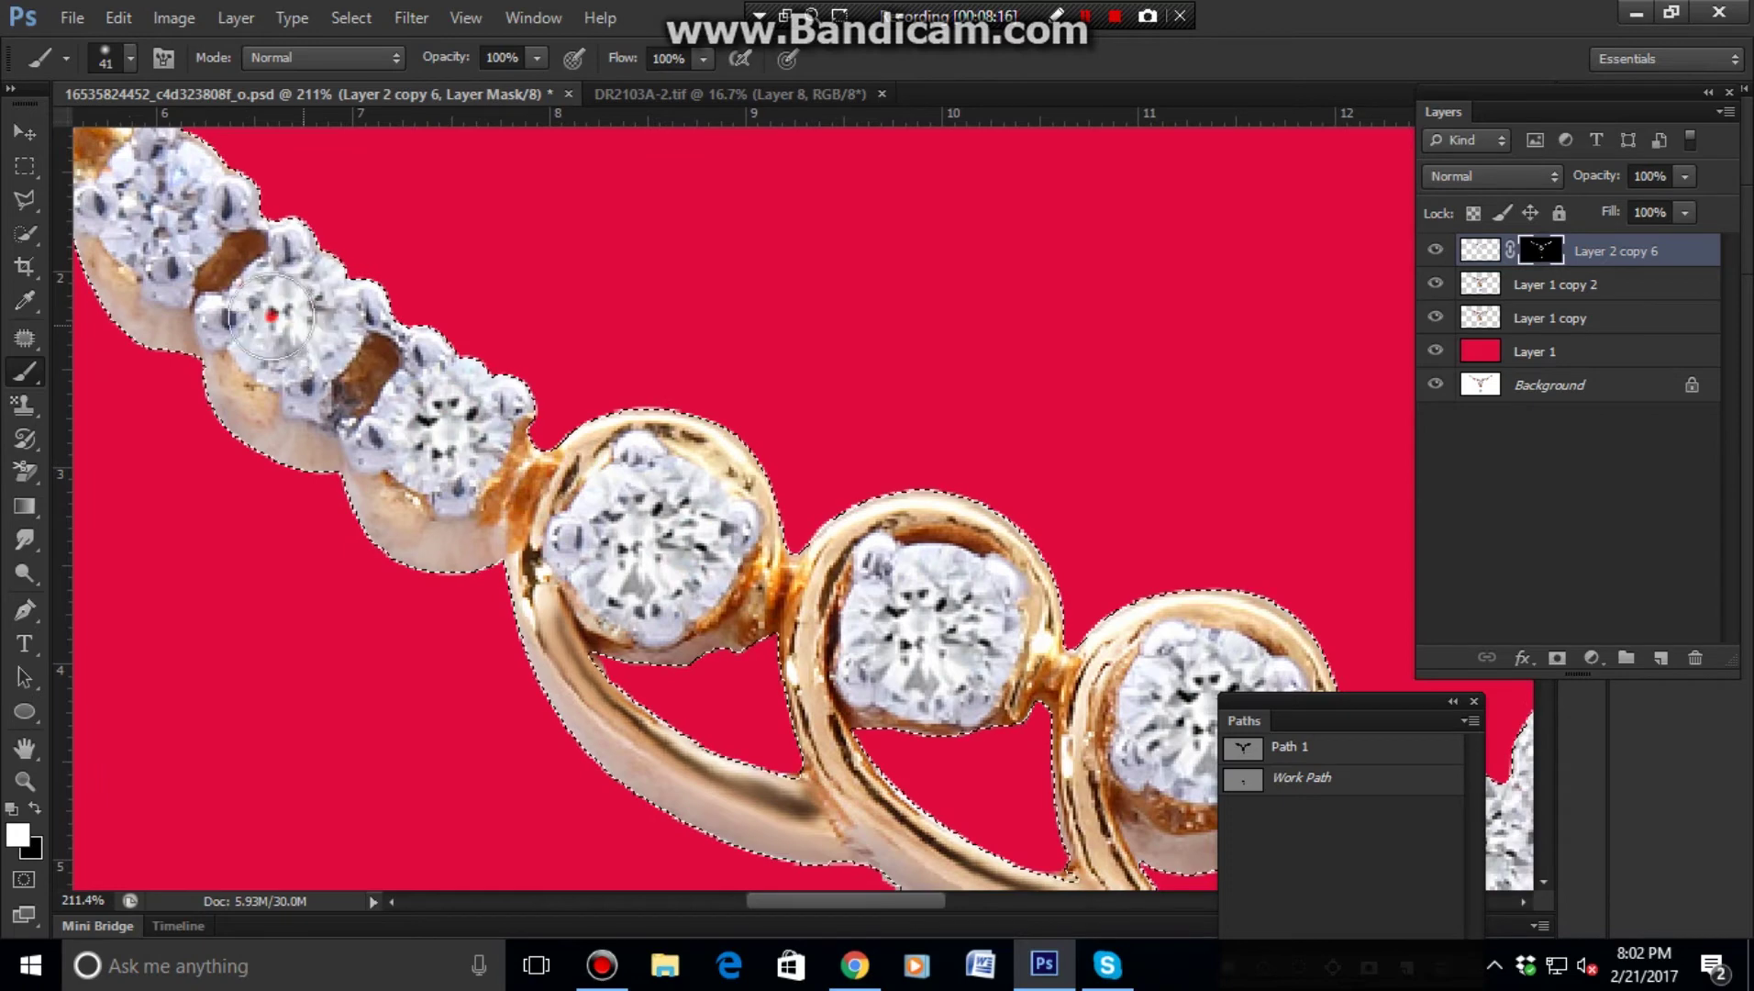
mouse_move(187, 208)
mouse_down()
mouse_move(537, 379)
mouse_move(546, 323)
mouse_move(639, 525)
mouse_up()
- On Layer 1 copy 2, smudge away the dark and orange streaks at the necklace's left end
click(1539, 286)
click(799, 308)
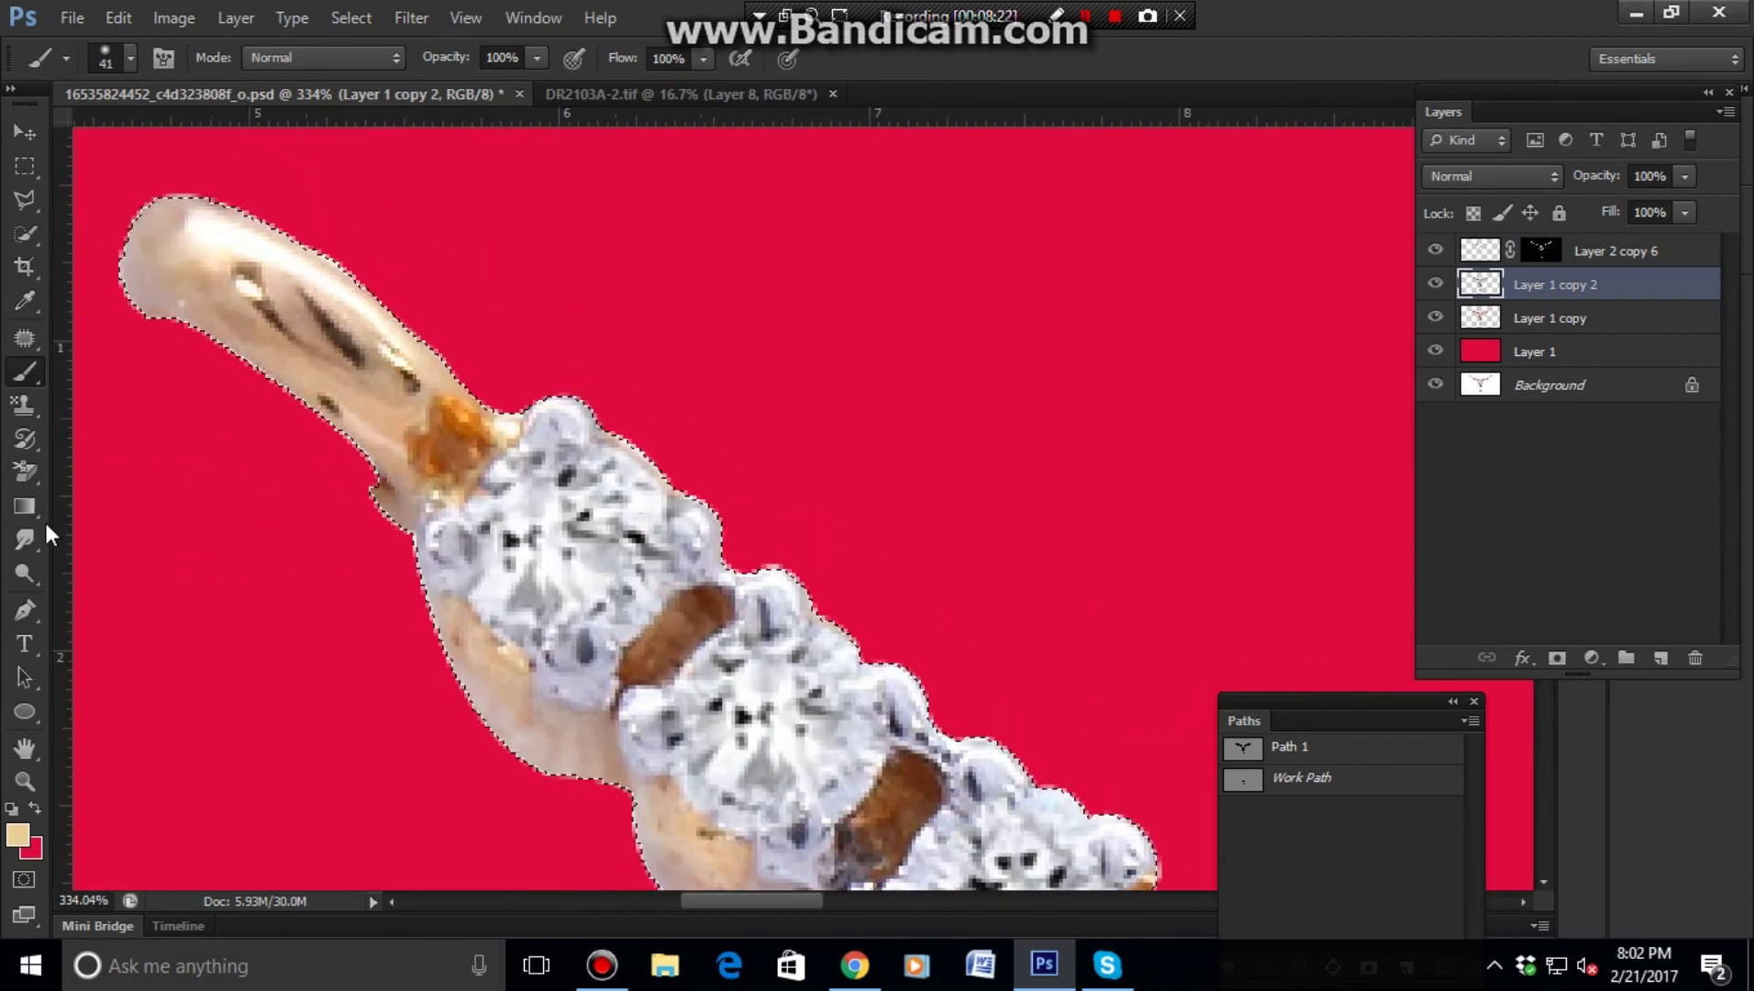
click(25, 540)
mouse_move(211, 303)
mouse_down()
mouse_move(195, 266)
mouse_move(371, 371)
mouse_move(352, 339)
mouse_up()
mouse_move(274, 266)
mouse_down()
mouse_move(392, 392)
mouse_move(381, 375)
mouse_up()
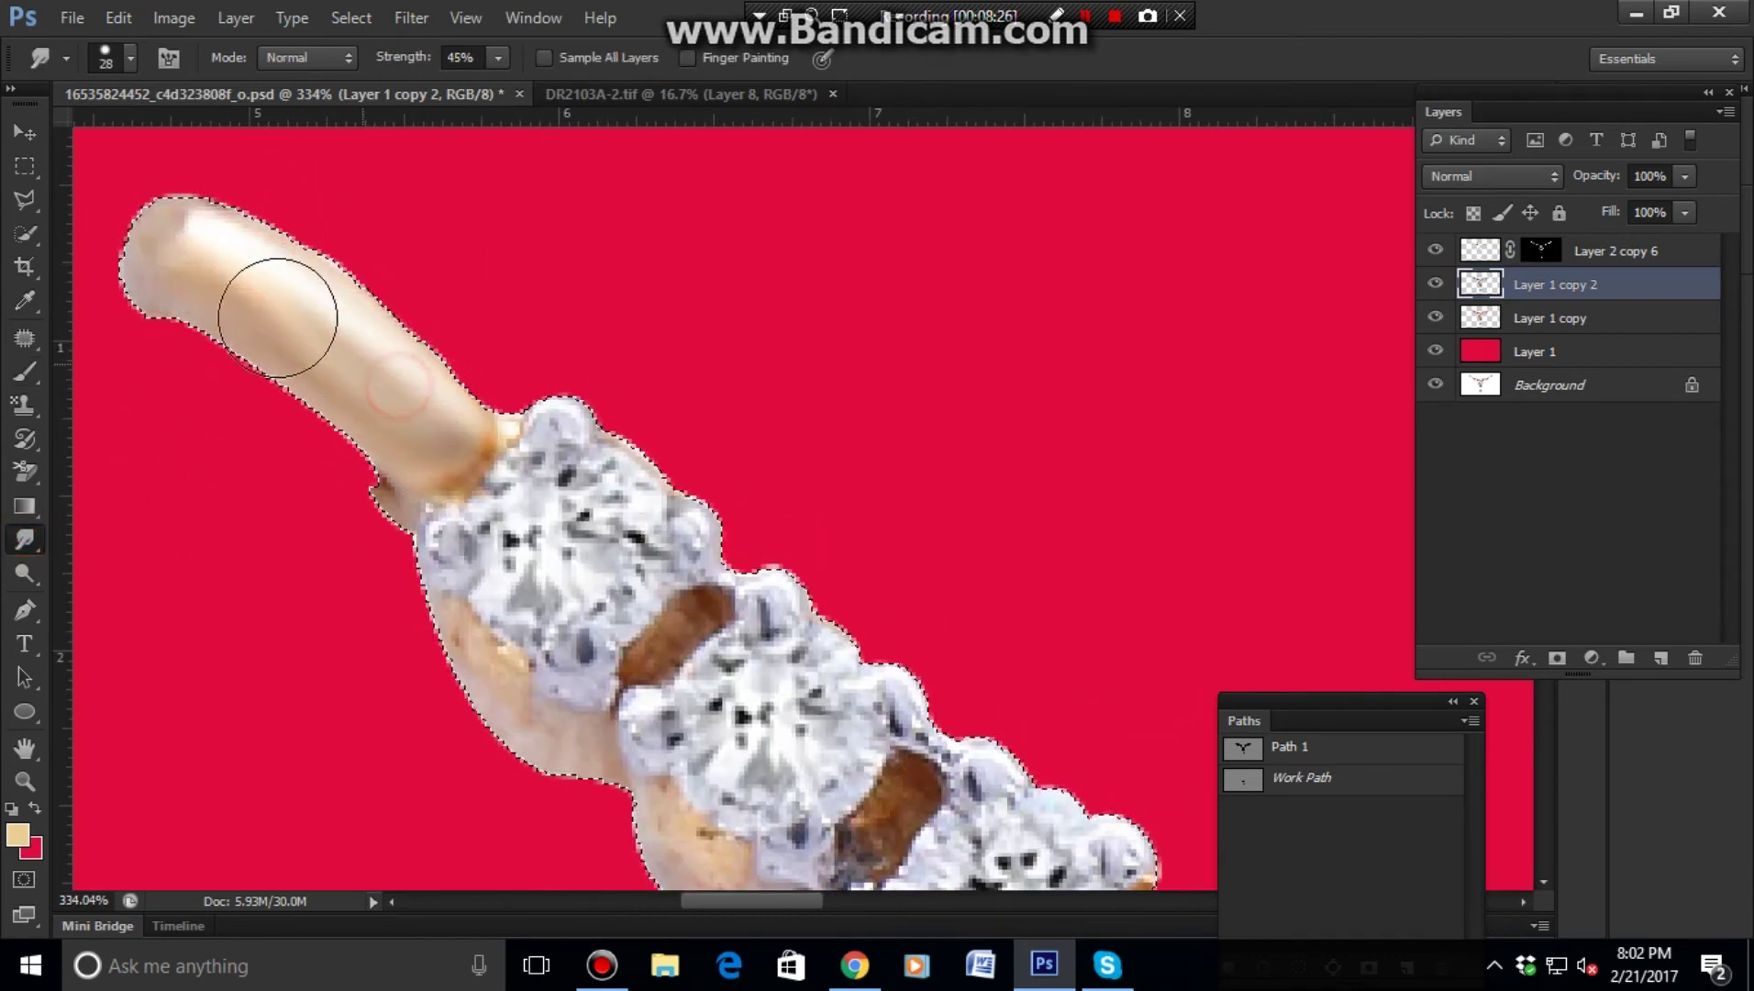
drag(277, 317, 411, 431)
- With a 20 px smudge, blend the streak beside the bezel and the band's edges
mouse_move(1009, 697)
mouse_down()
mouse_move(698, 385)
mouse_move(676, 260)
mouse_up()
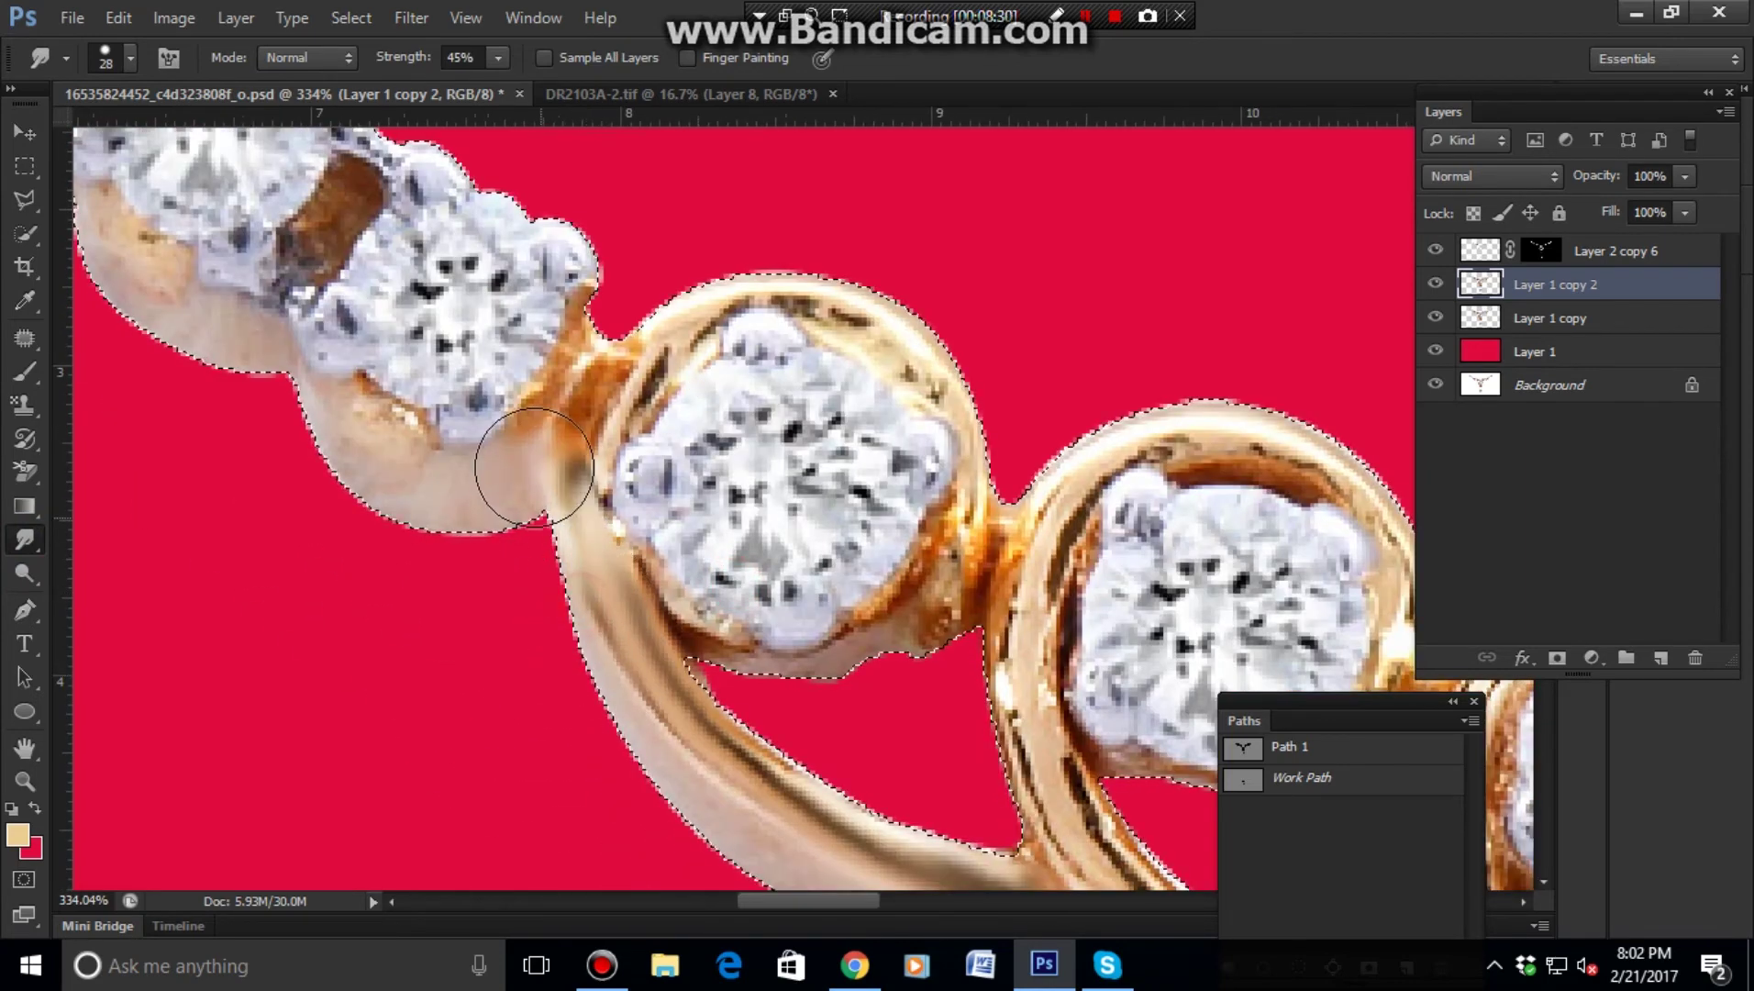
drag(543, 480, 516, 535)
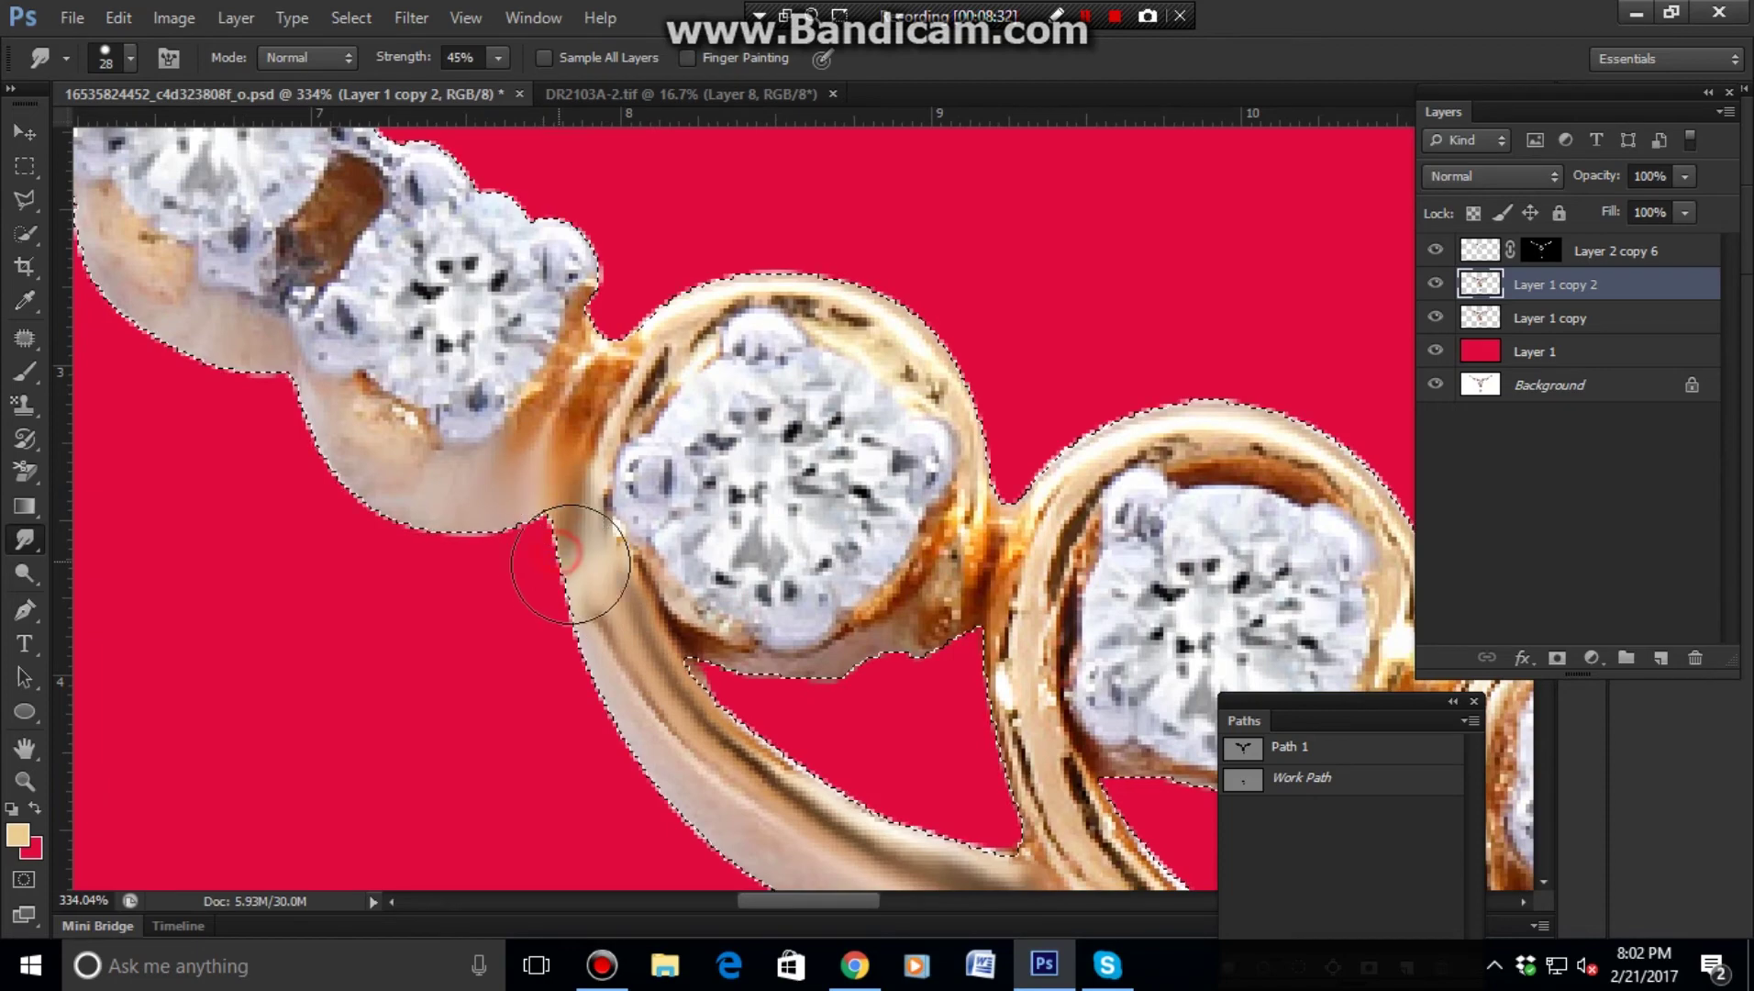
drag(1055, 724, 783, 495)
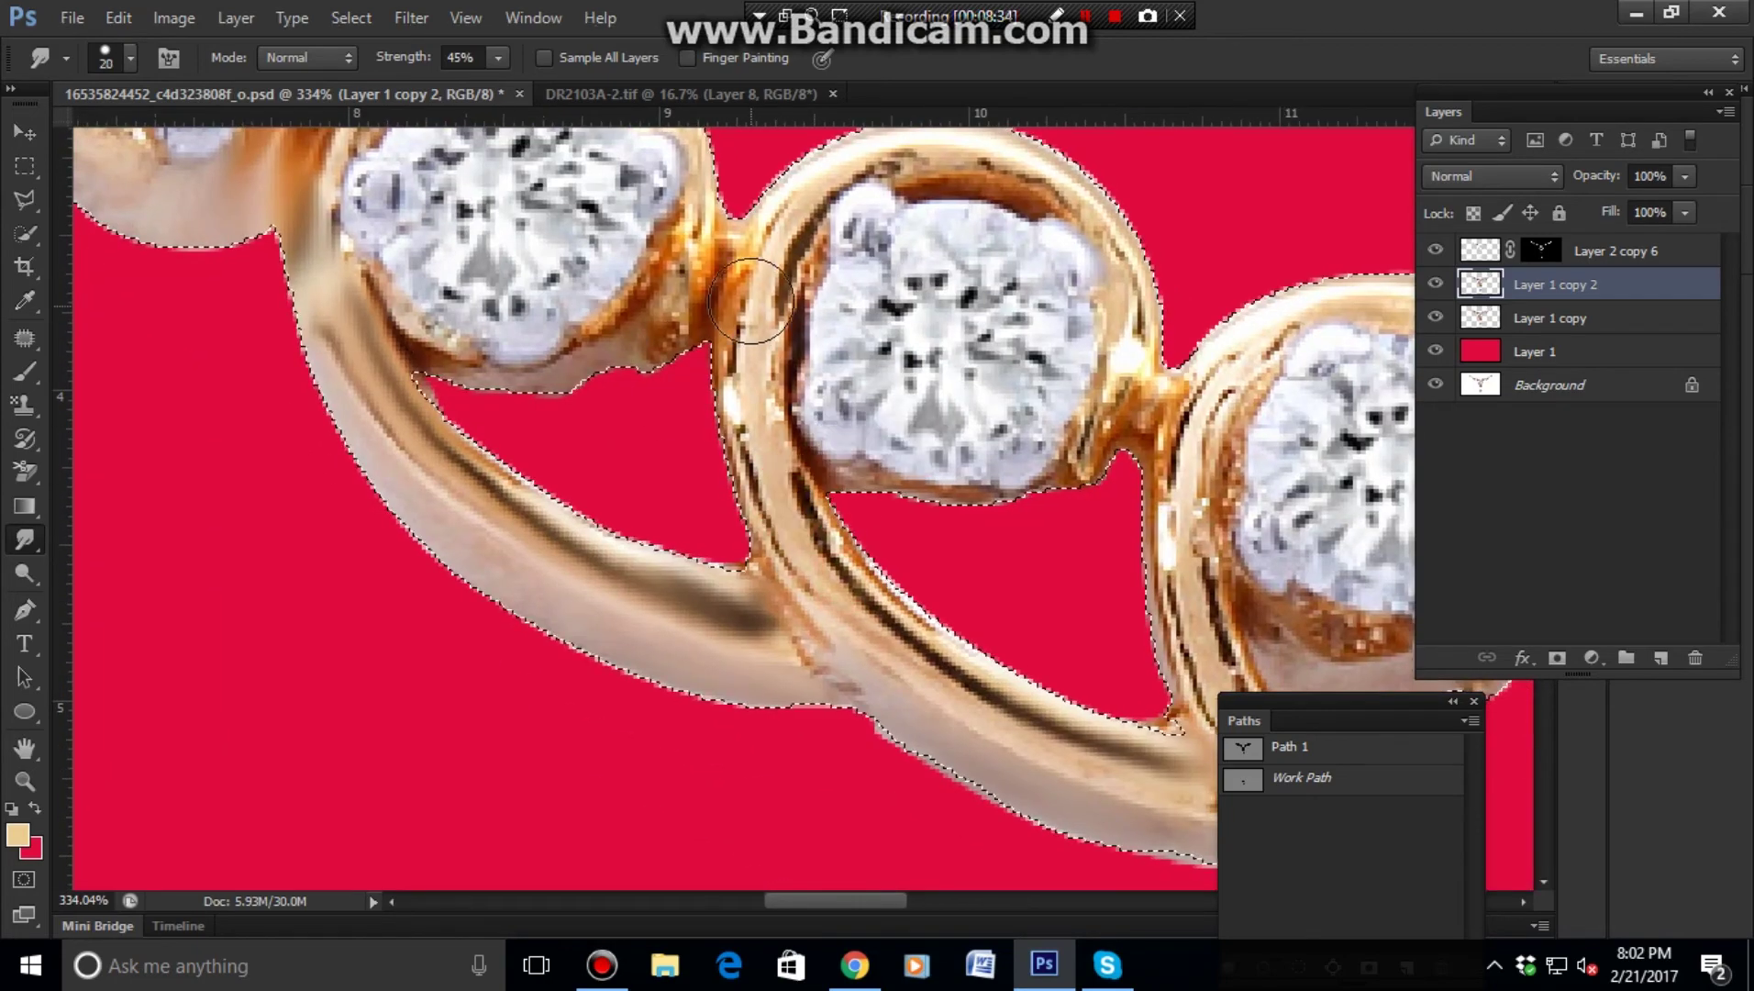
drag(758, 312, 771, 449)
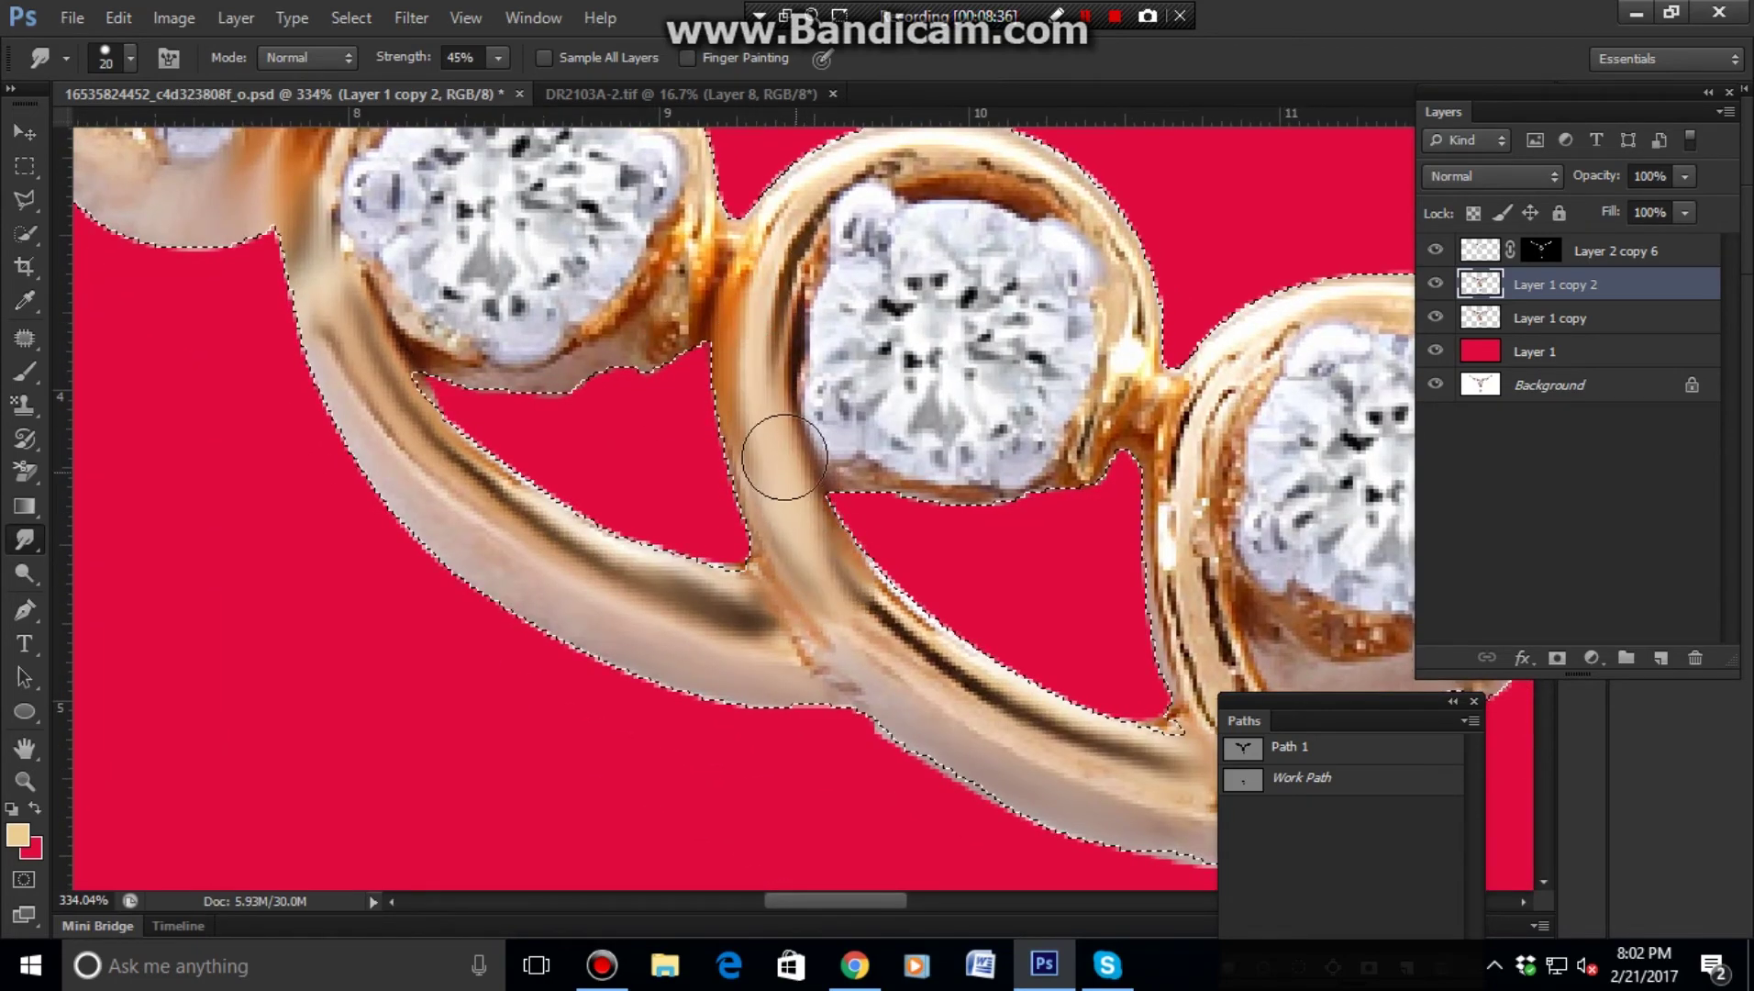
drag(853, 606, 998, 724)
key(ctrl+d)
mouse_move(899, 671)
mouse_down()
mouse_move(709, 578)
mouse_move(426, 398)
mouse_up()
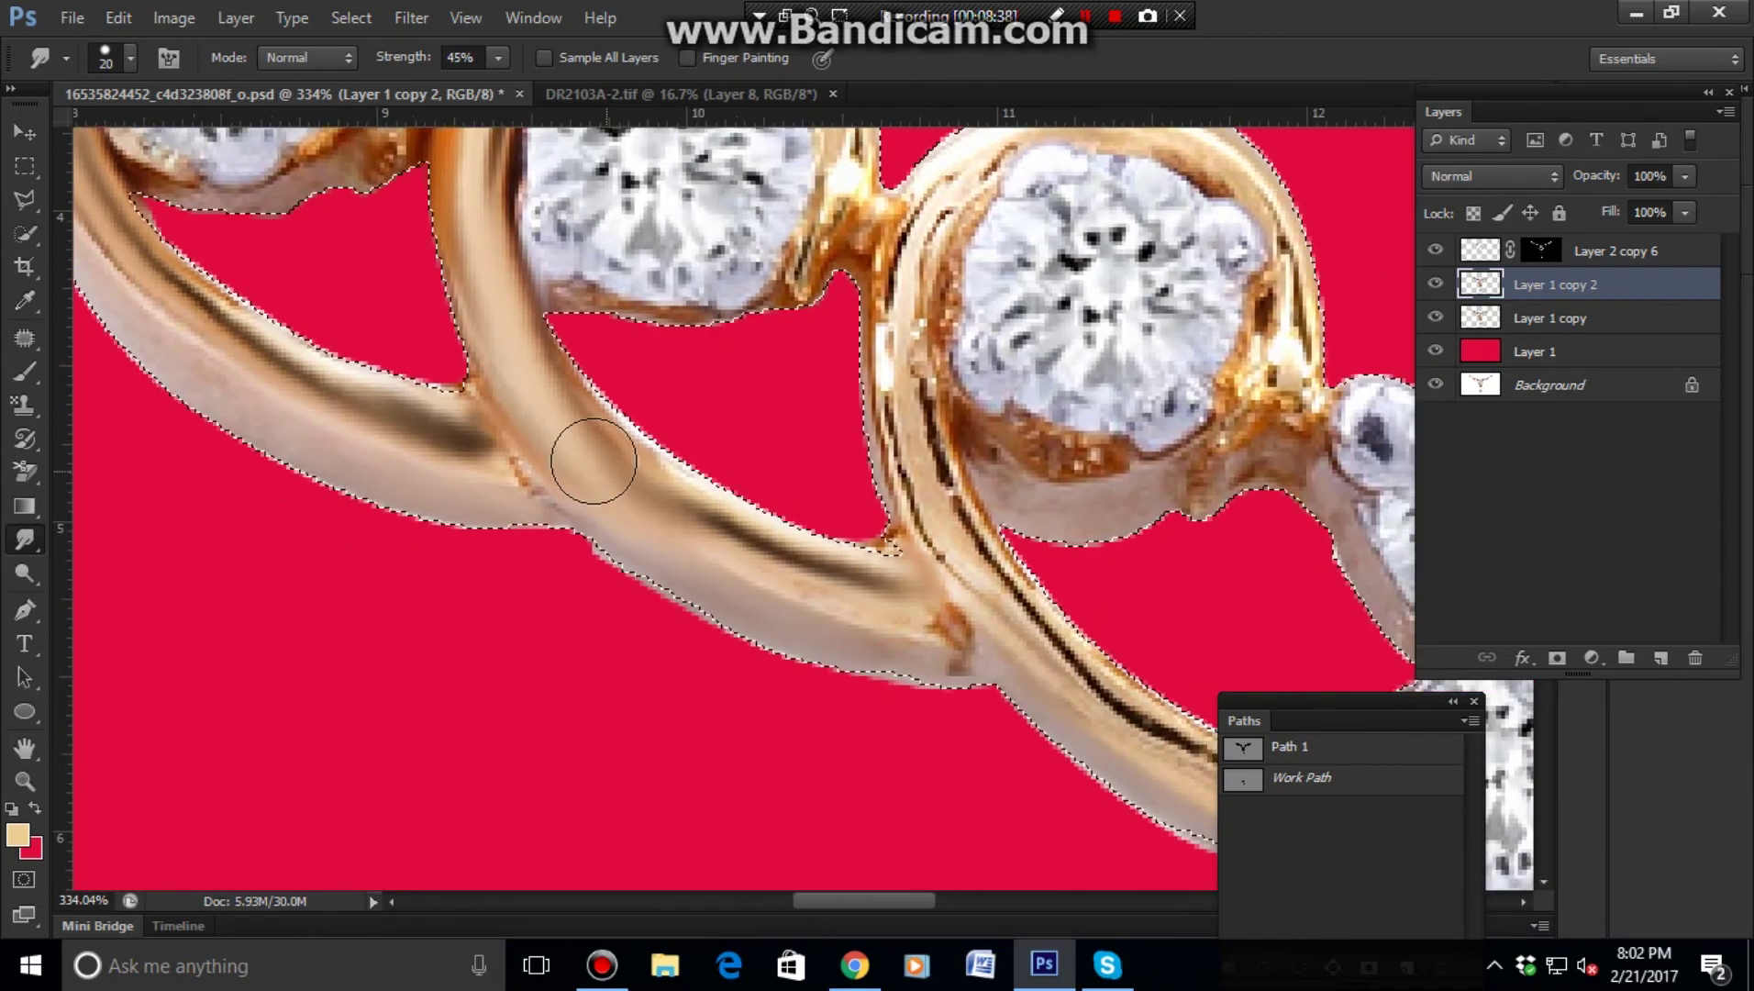
- Smooth the edges and dark streak along the next stretch of gold band
drag(587, 440, 766, 587)
drag(542, 392, 617, 493)
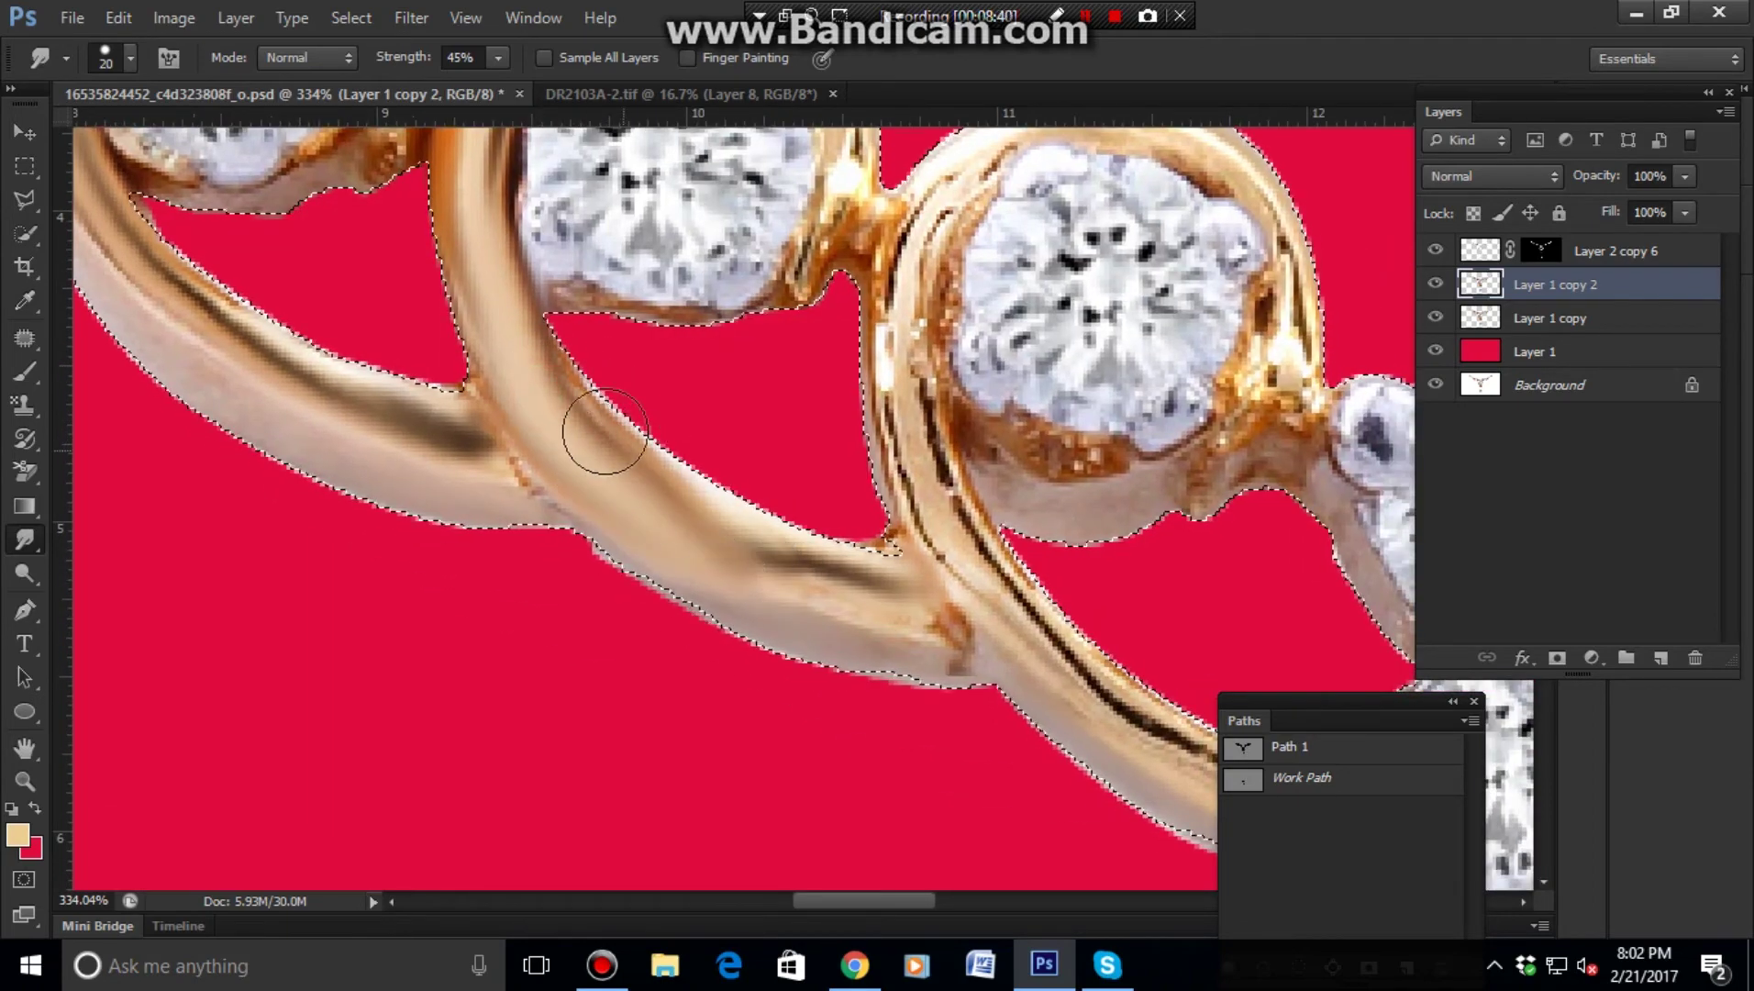
drag(590, 418, 773, 547)
drag(656, 491, 874, 598)
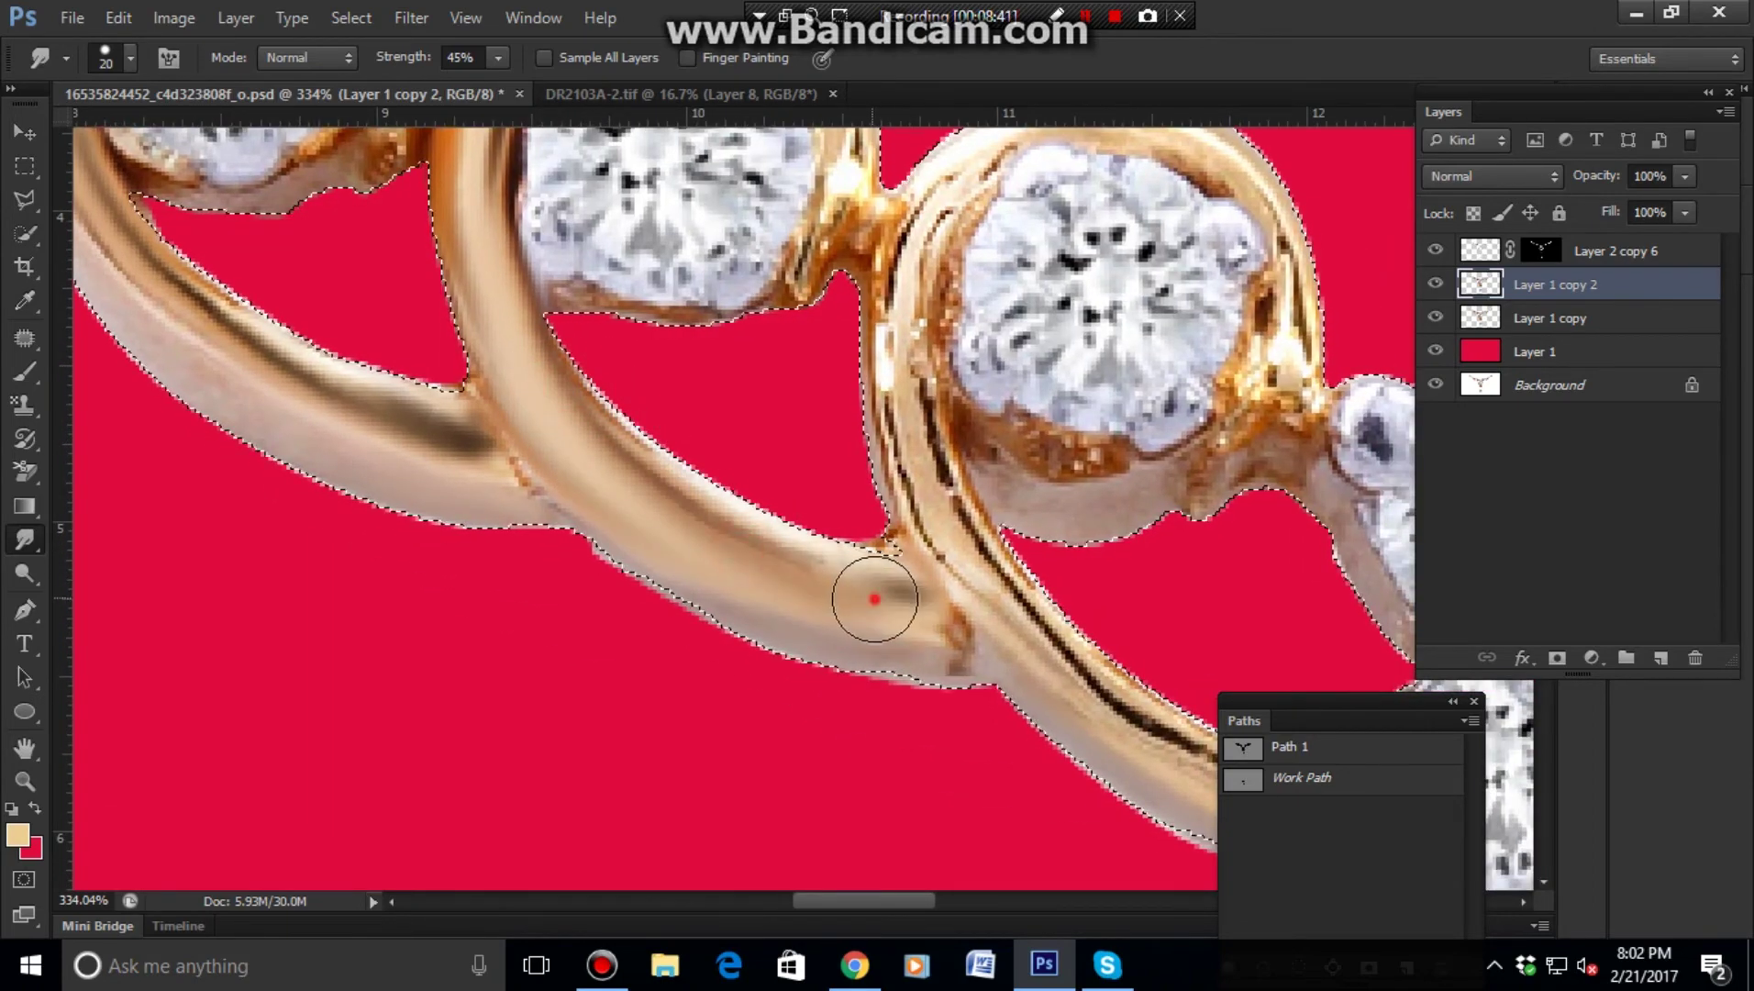
mouse_move(769, 550)
mouse_down()
mouse_move(920, 619)
mouse_move(634, 549)
mouse_up()
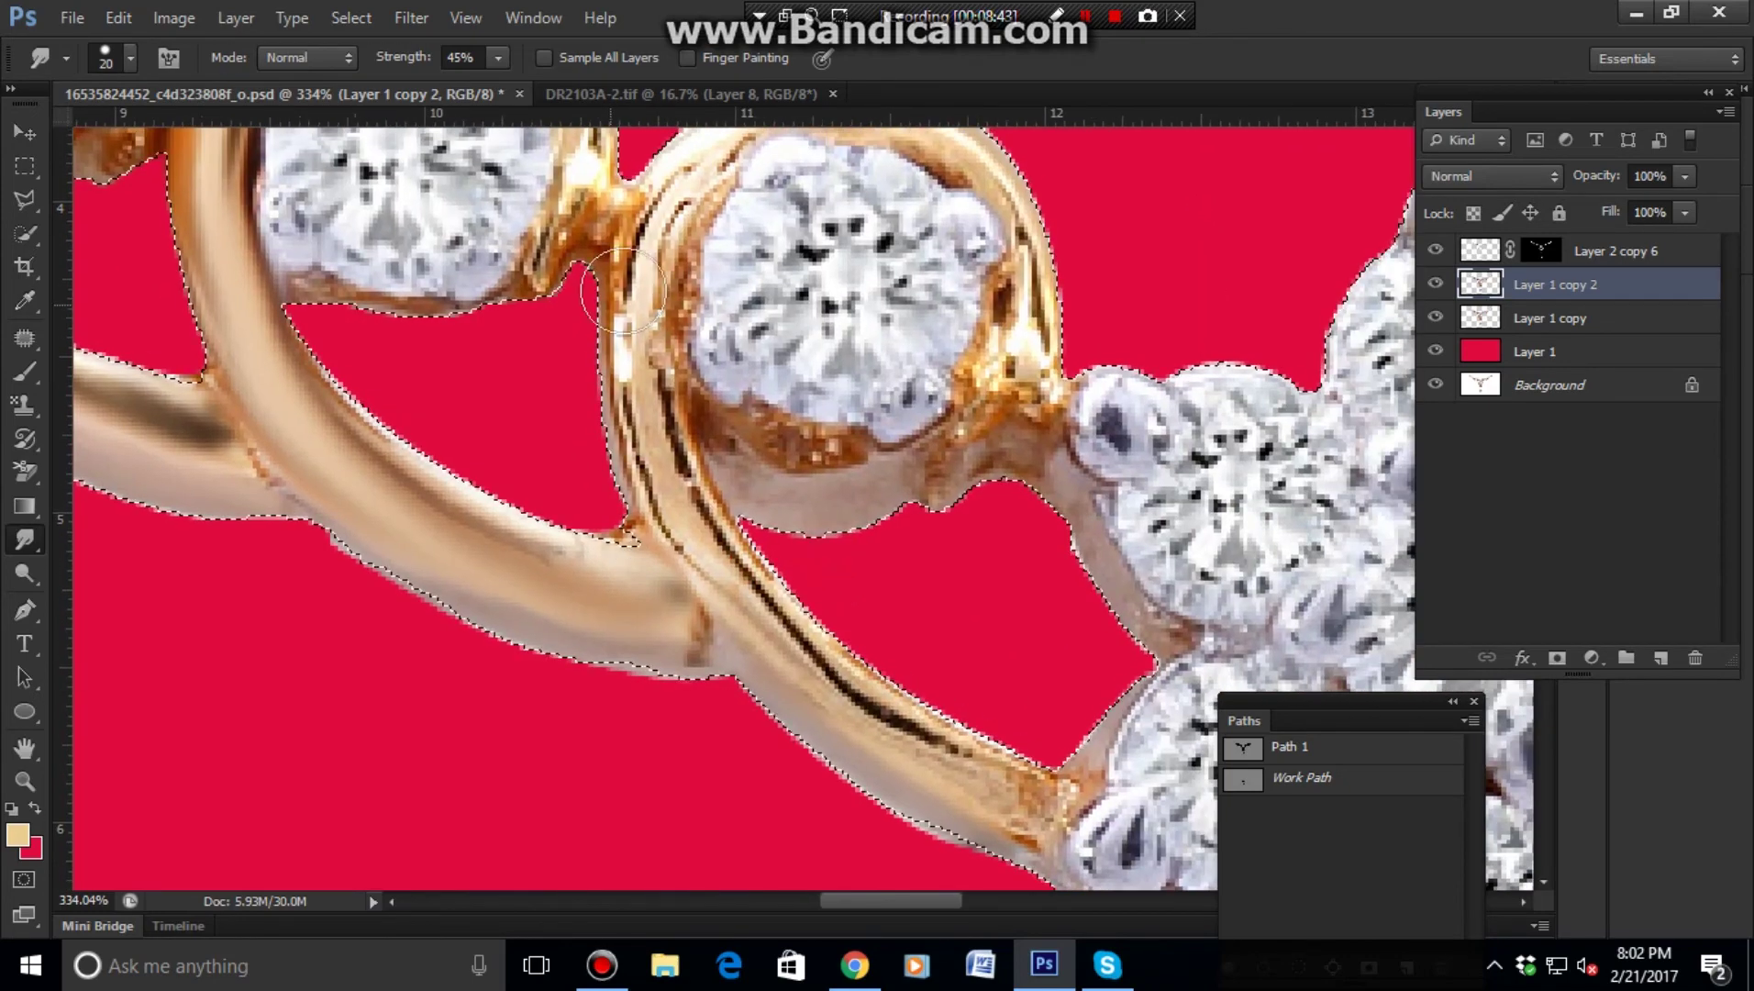
mouse_move(631, 285)
mouse_down()
mouse_move(639, 444)
mouse_move(646, 333)
mouse_move(728, 595)
mouse_up()
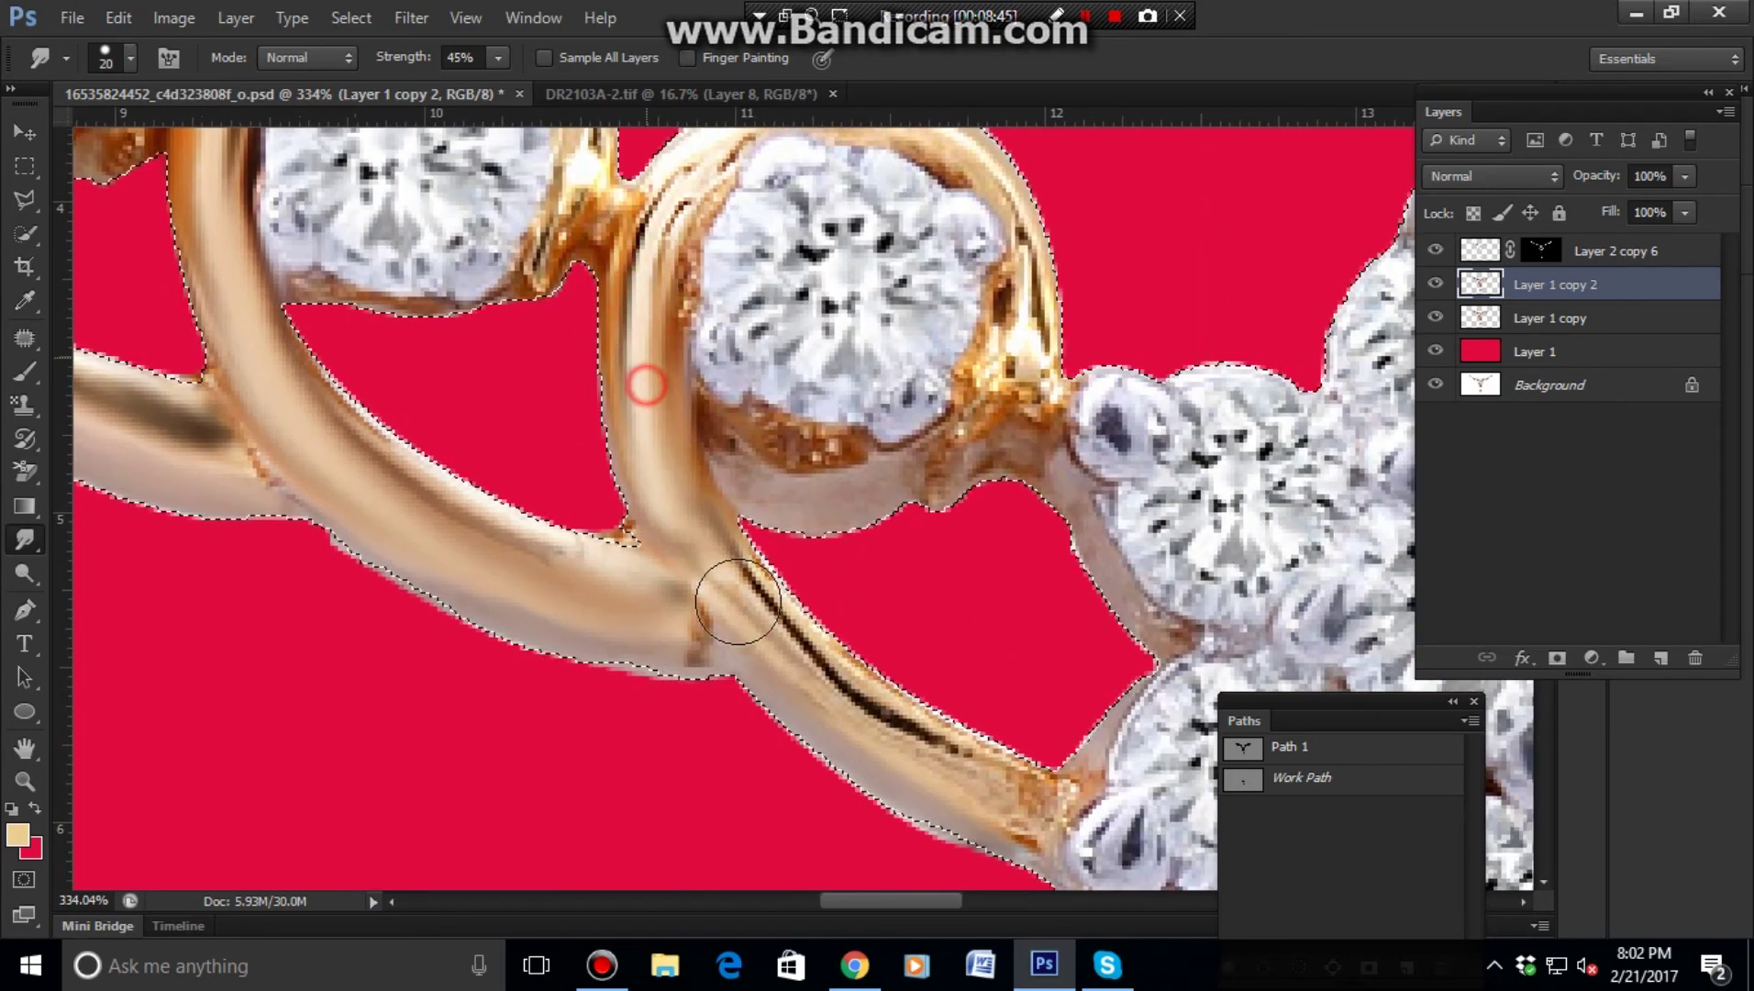
mouse_move(640, 433)
mouse_down()
mouse_move(750, 640)
mouse_move(646, 361)
mouse_move(704, 509)
mouse_move(916, 789)
mouse_up()
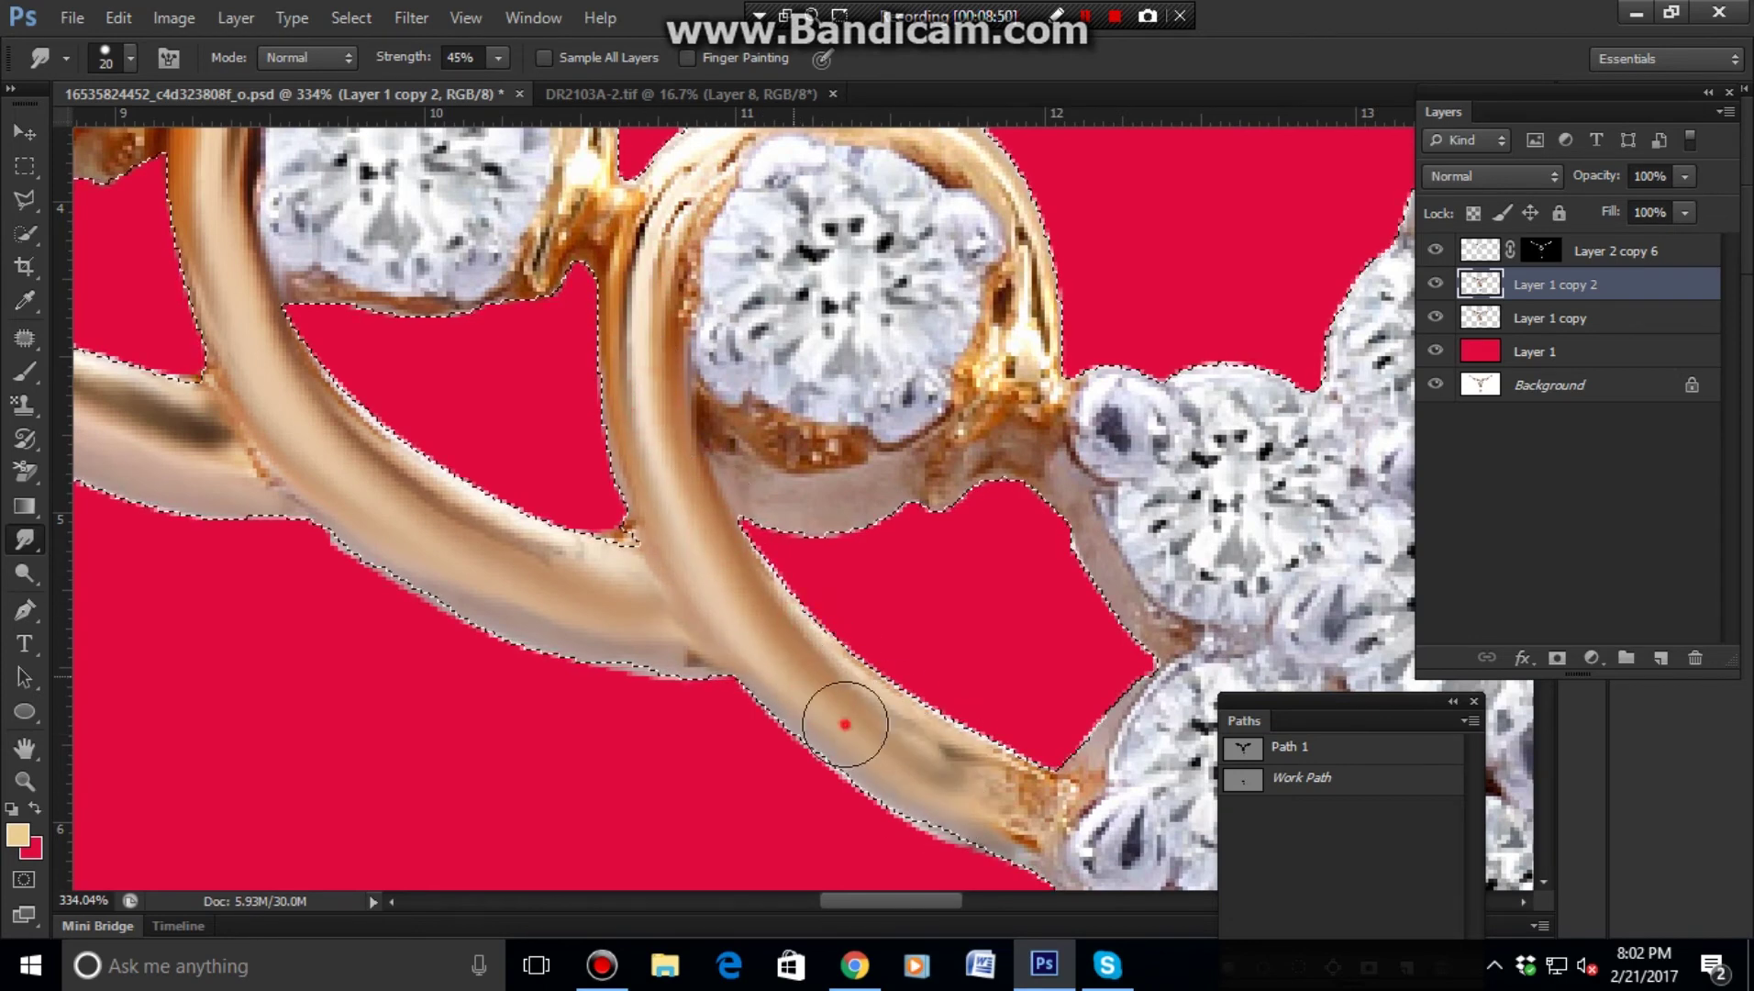
mouse_move(845, 724)
mouse_down()
mouse_move(939, 735)
mouse_move(912, 704)
mouse_move(982, 744)
mouse_up()
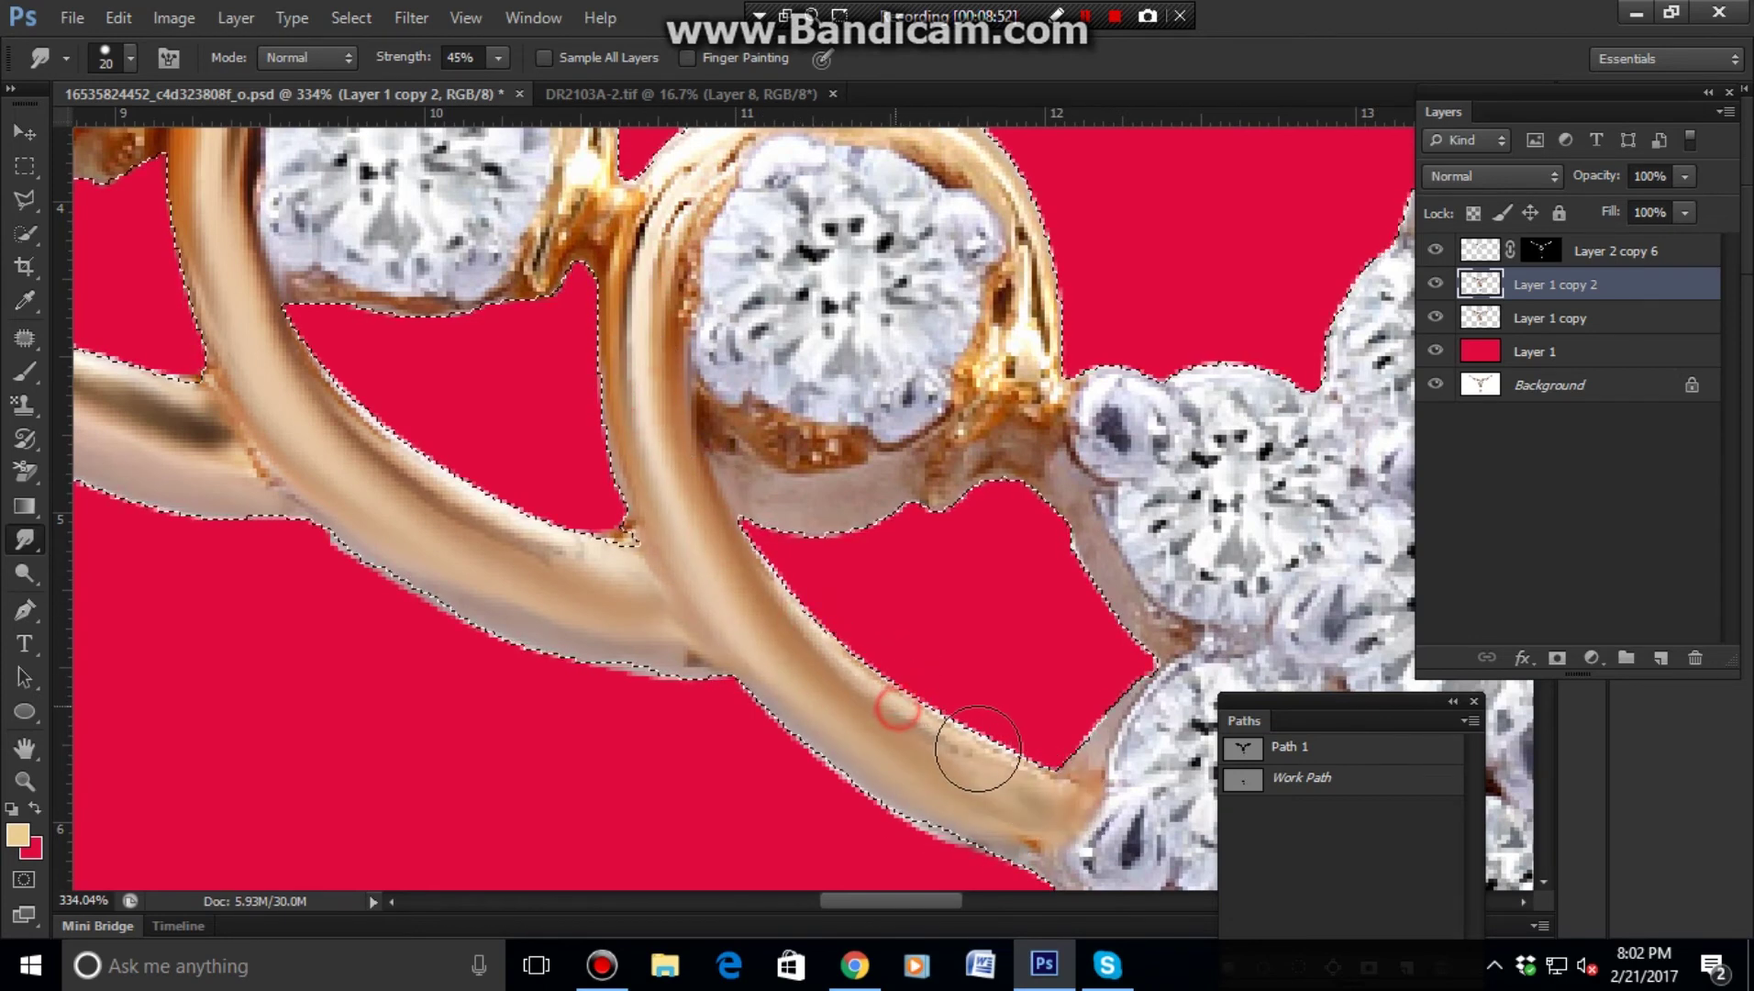
- Smooth the gold ring's top edge and the band toward the right-side diamonds
scroll(944, 780, up, 5)
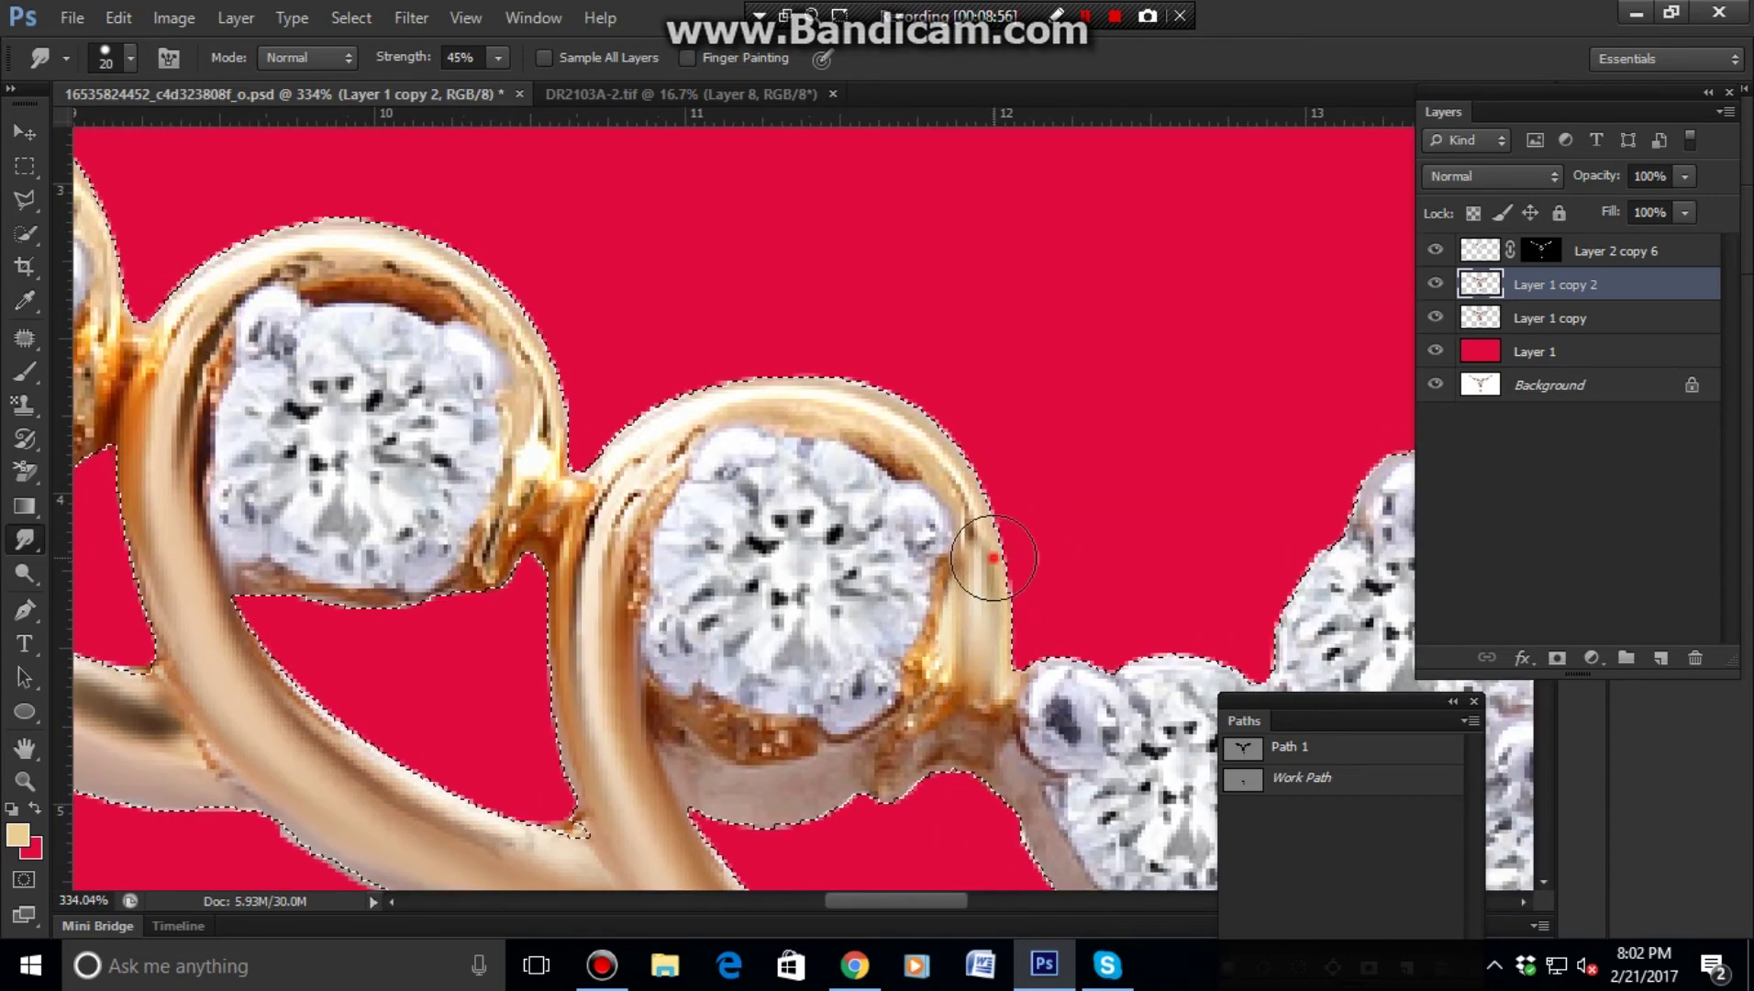
scroll(999, 654, down, 4)
scroll(1000, 654, right, 8)
scroll(1000, 654, right, 5)
scroll(1000, 654, up, 3)
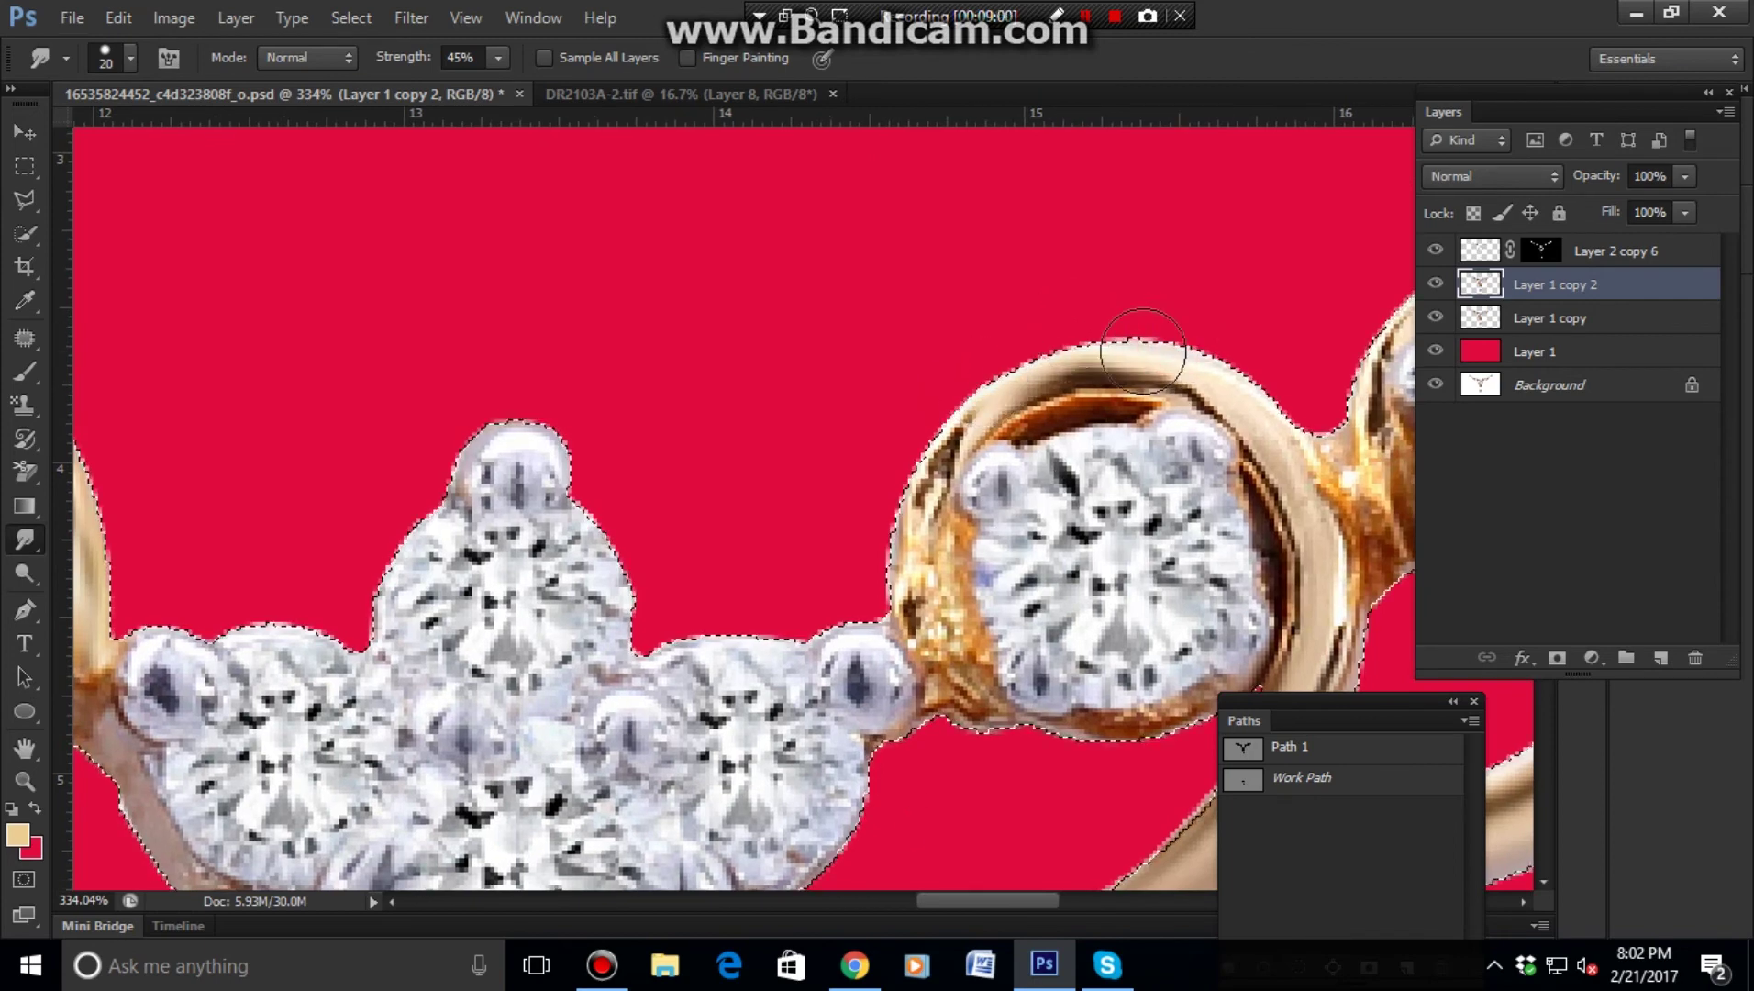
drag(1143, 351, 1068, 370)
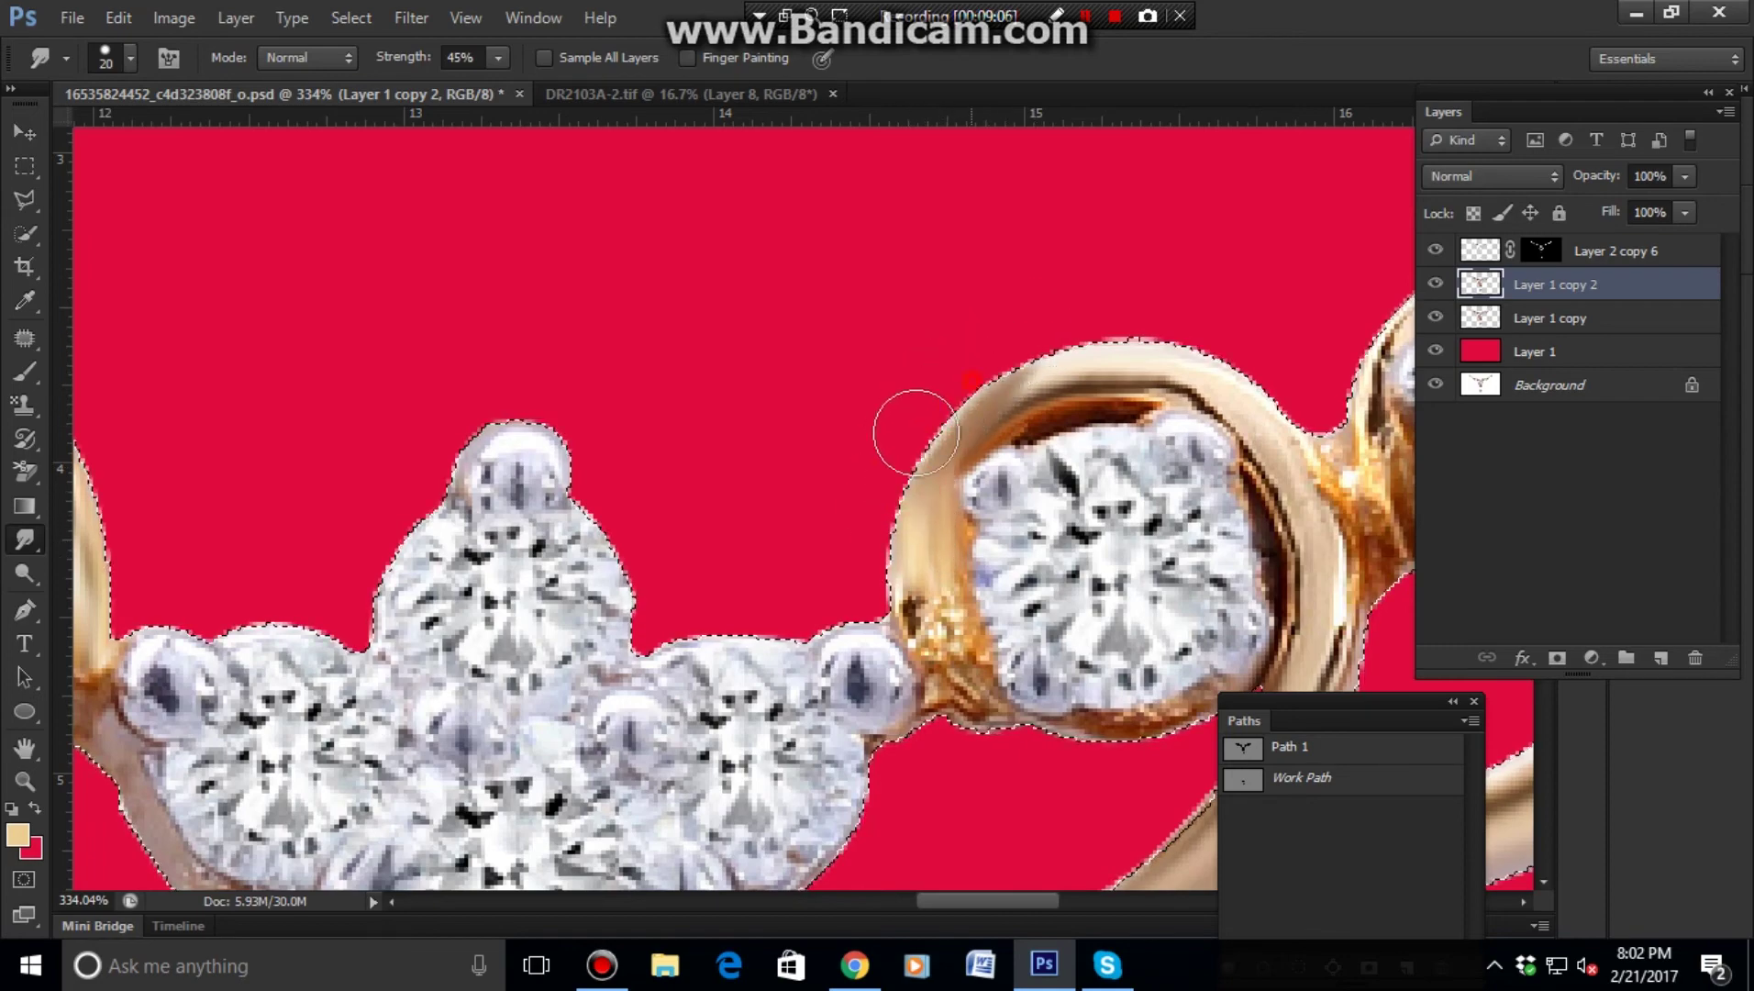
mouse_move(1096, 439)
mouse_down()
mouse_move(892, 427)
mouse_move(906, 253)
mouse_up()
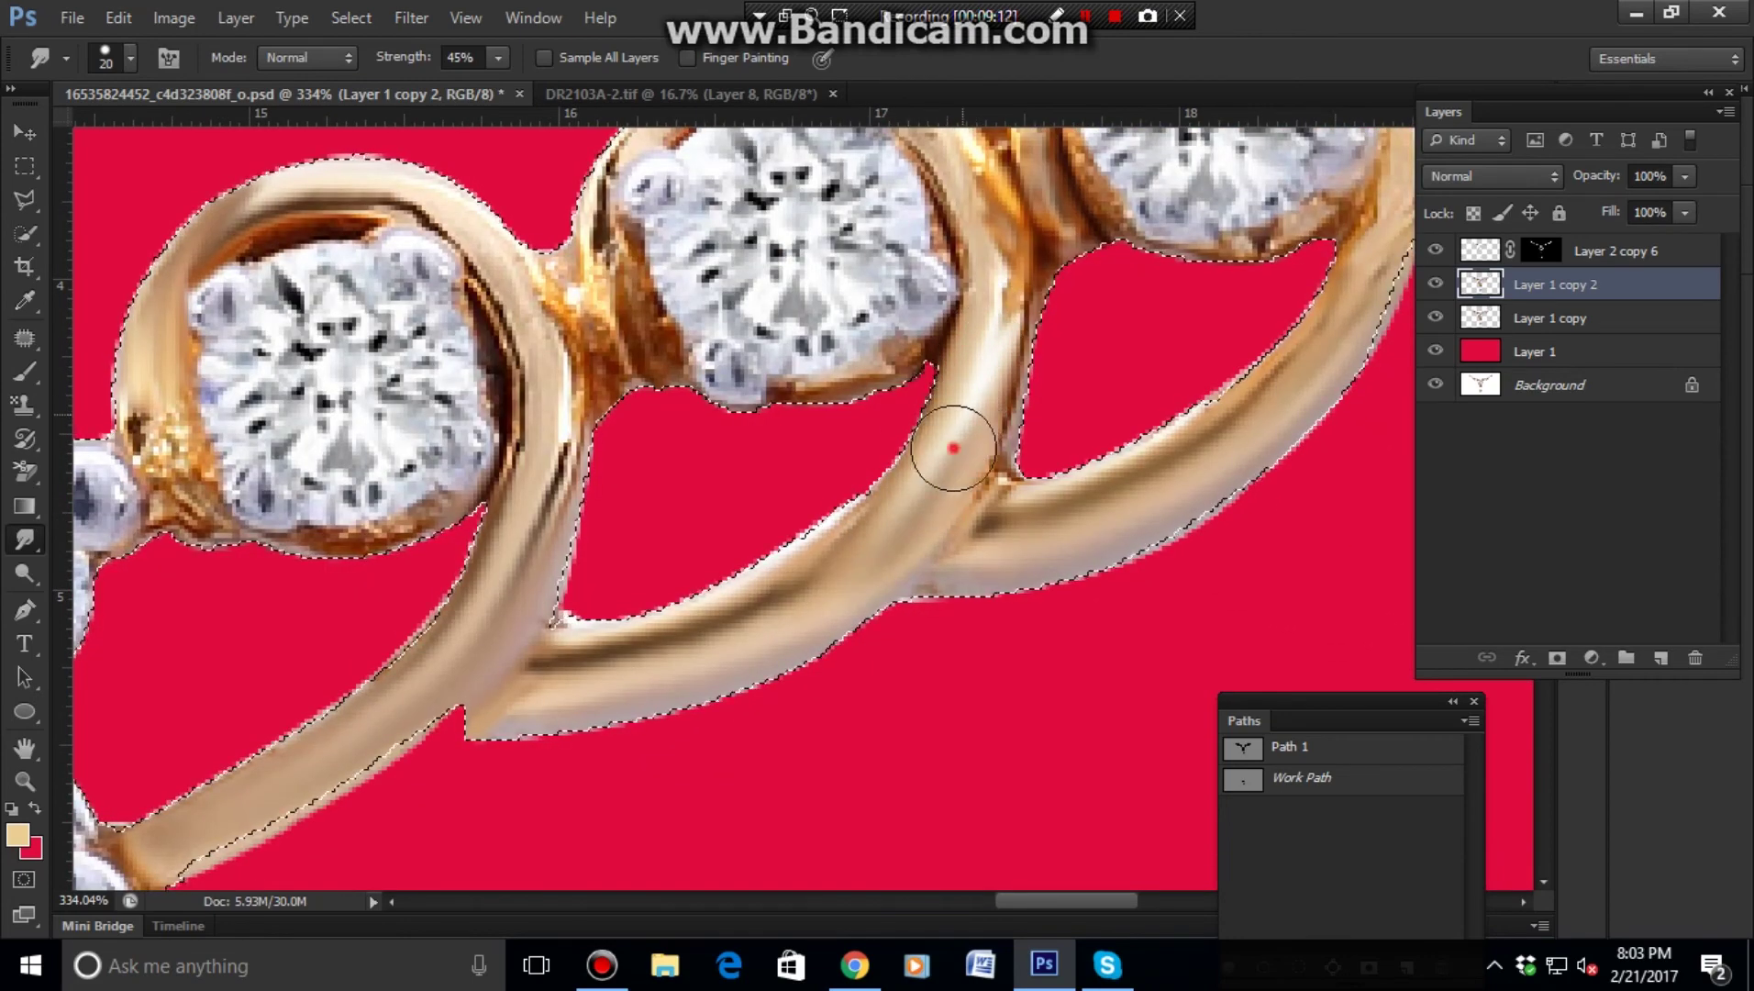
mouse_move(944, 450)
mouse_down()
mouse_move(791, 603)
mouse_move(500, 726)
mouse_up()
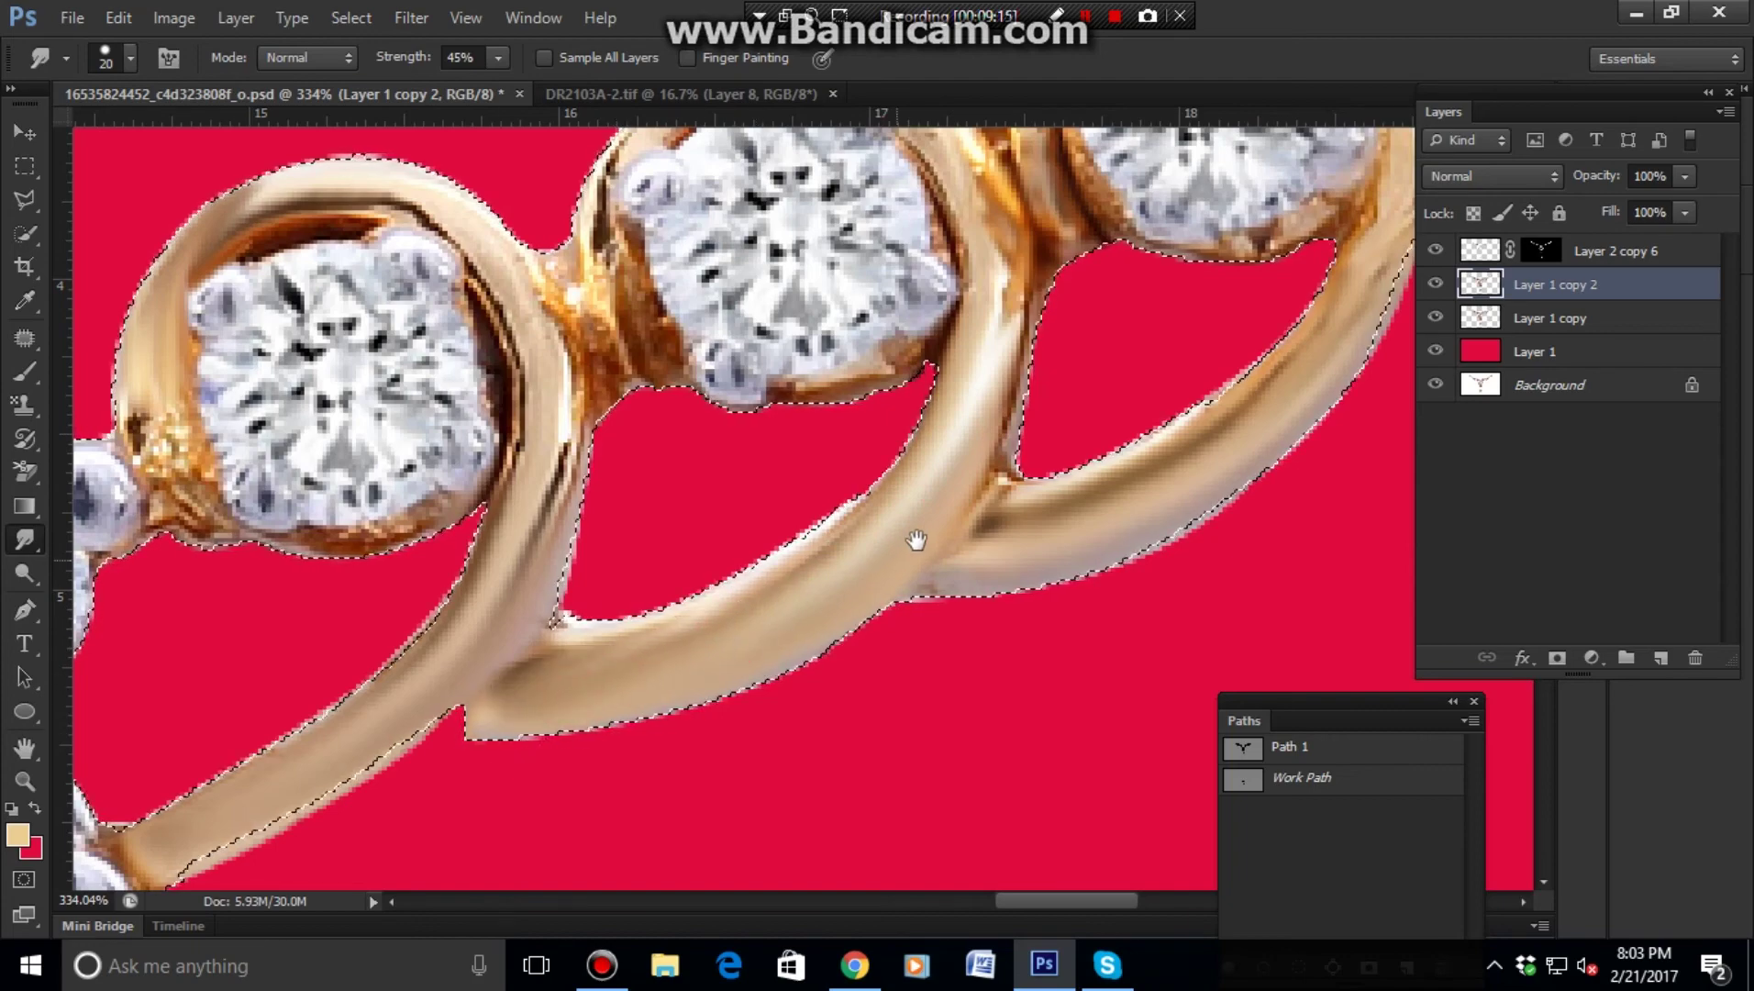
scroll(913, 541, up, 5)
scroll(928, 580, right, 5)
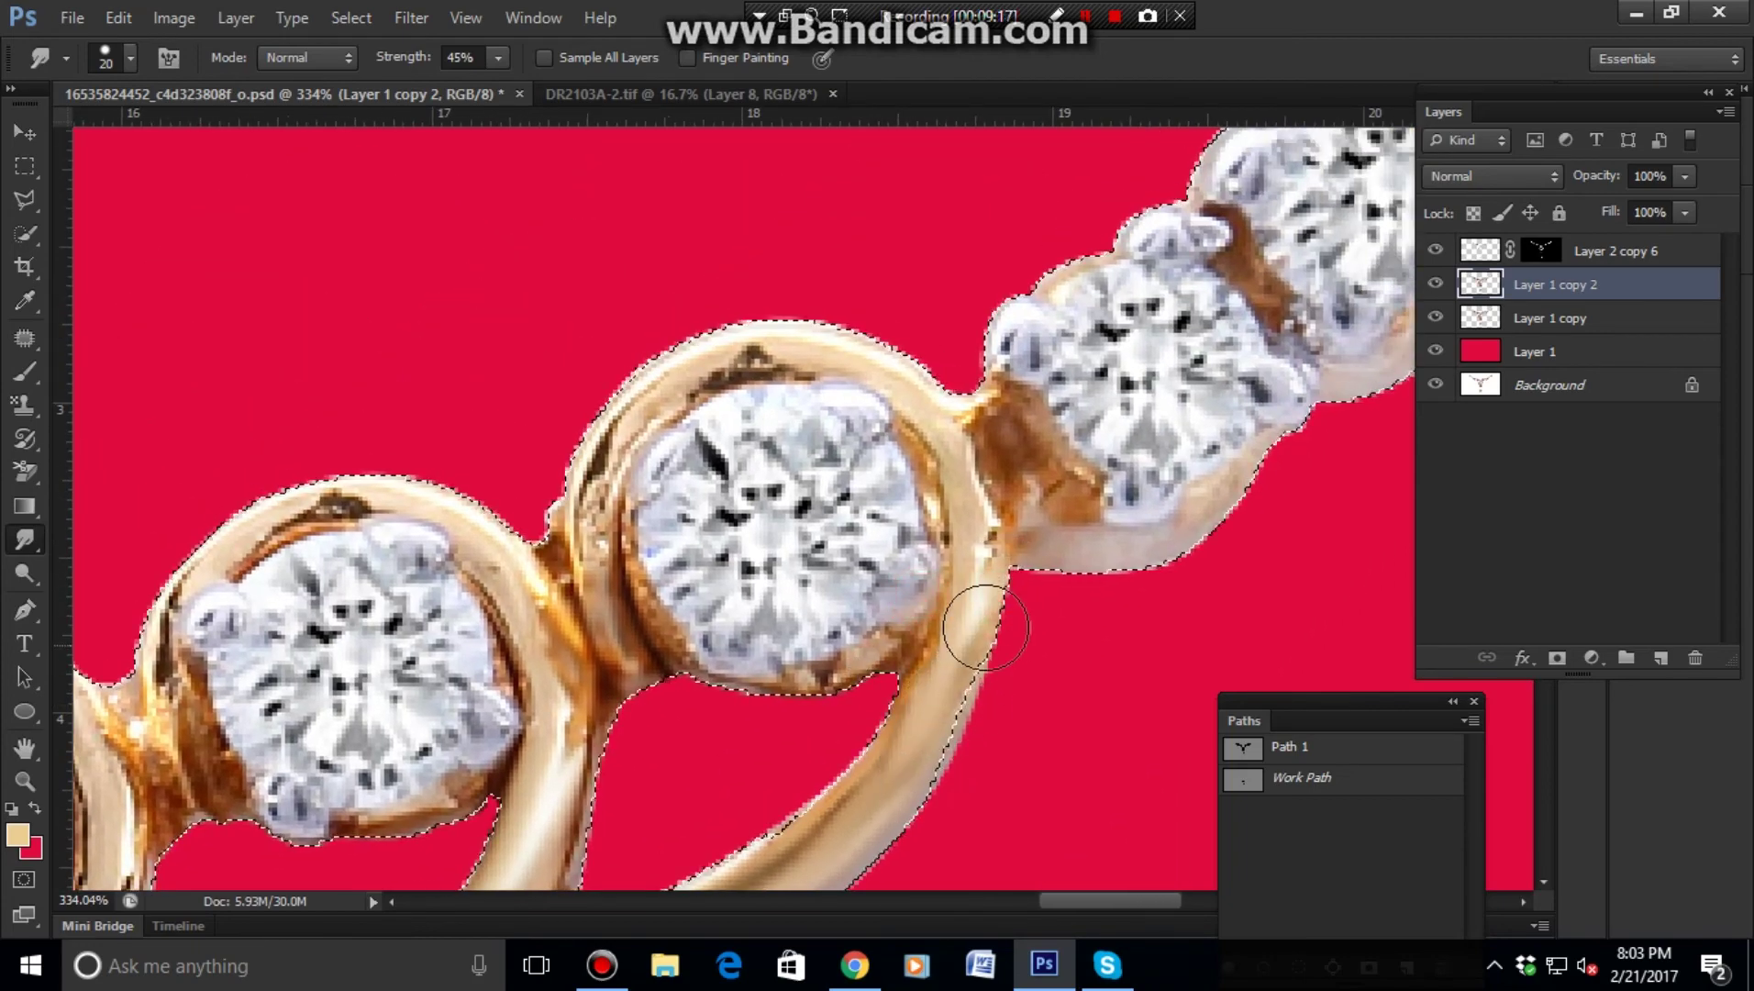
drag(979, 763, 879, 821)
- Zoom out to the whole necklace and deselect it with Ctrl+D
scroll(1023, 668, down, 5)
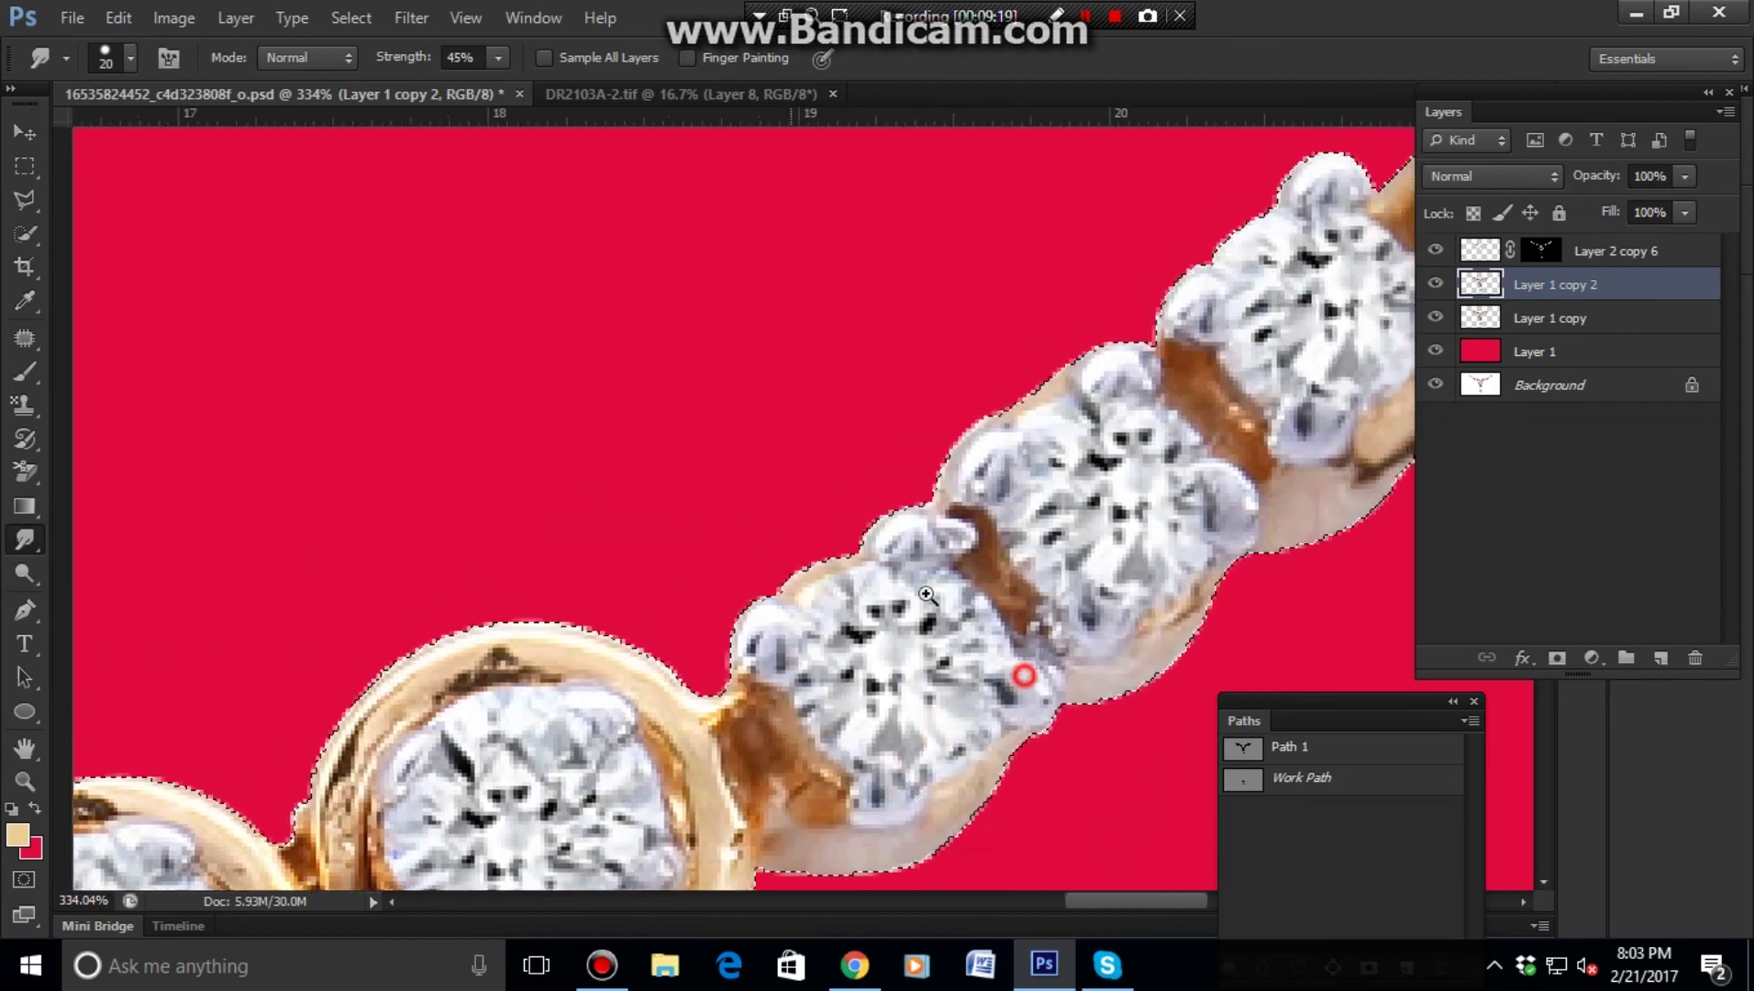
scroll(1027, 669, up, 3)
scroll(1034, 677, up, 2)
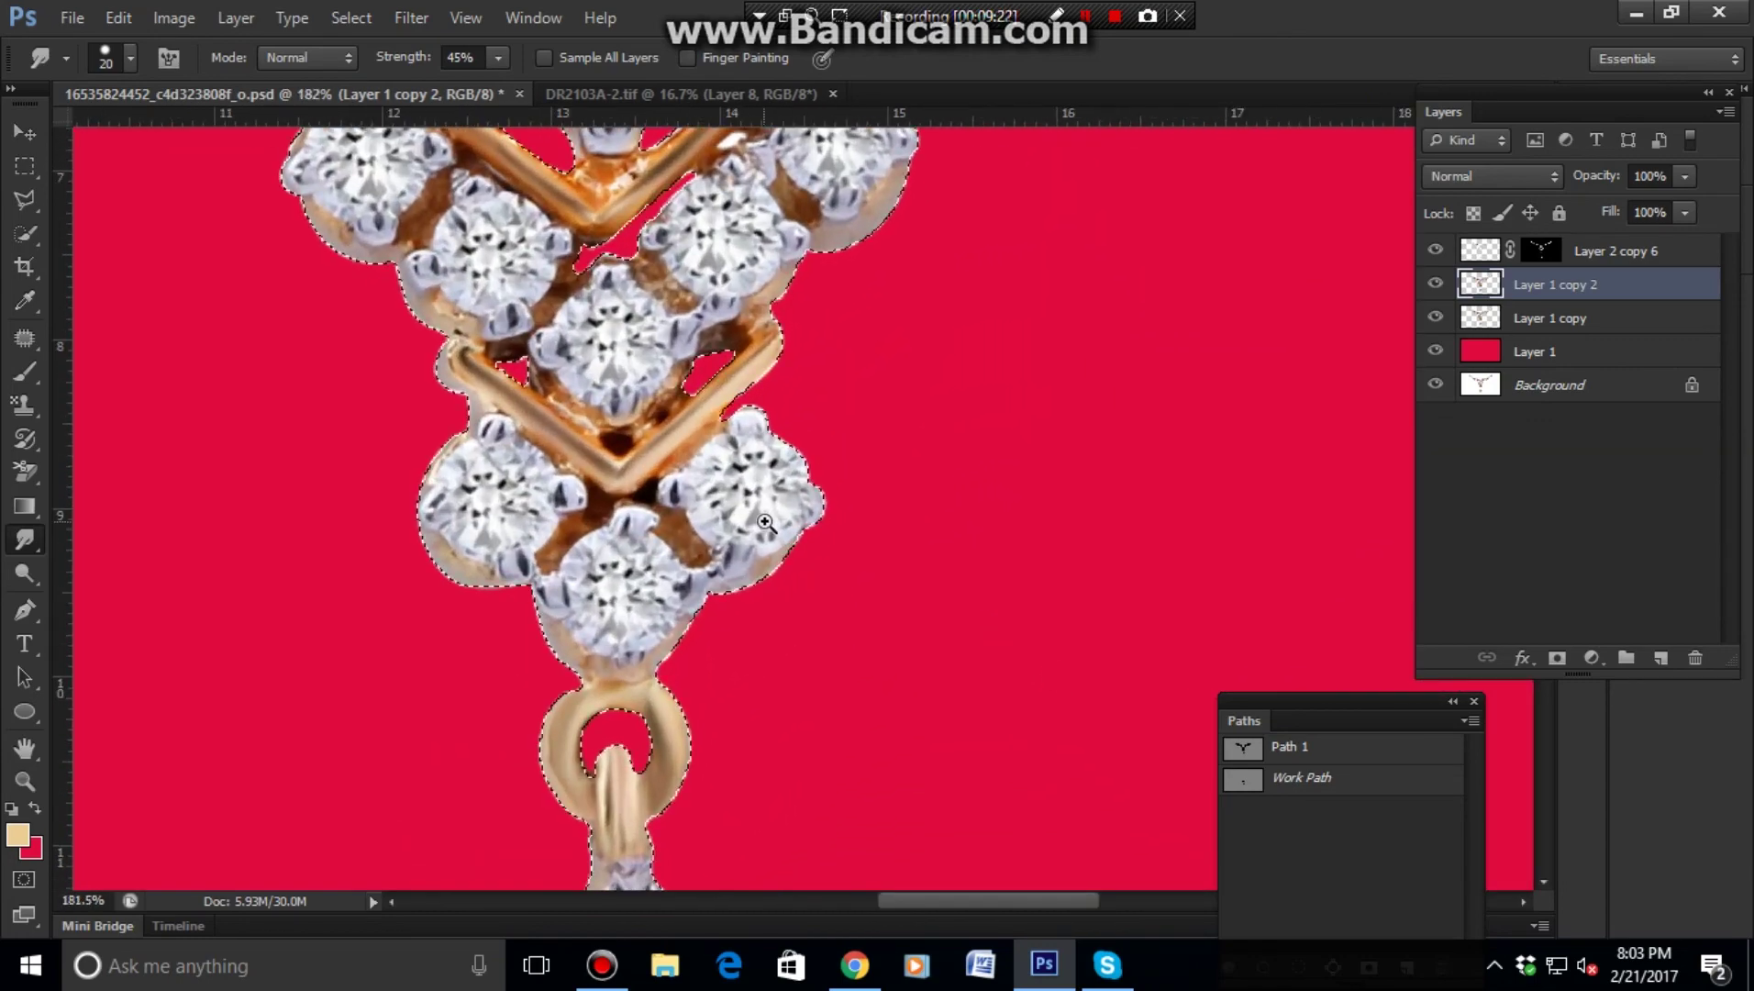
scroll(822, 568, up, 2)
scroll(579, 458, down, 5)
scroll(815, 512, down, 2)
scroll(892, 559, up, 3)
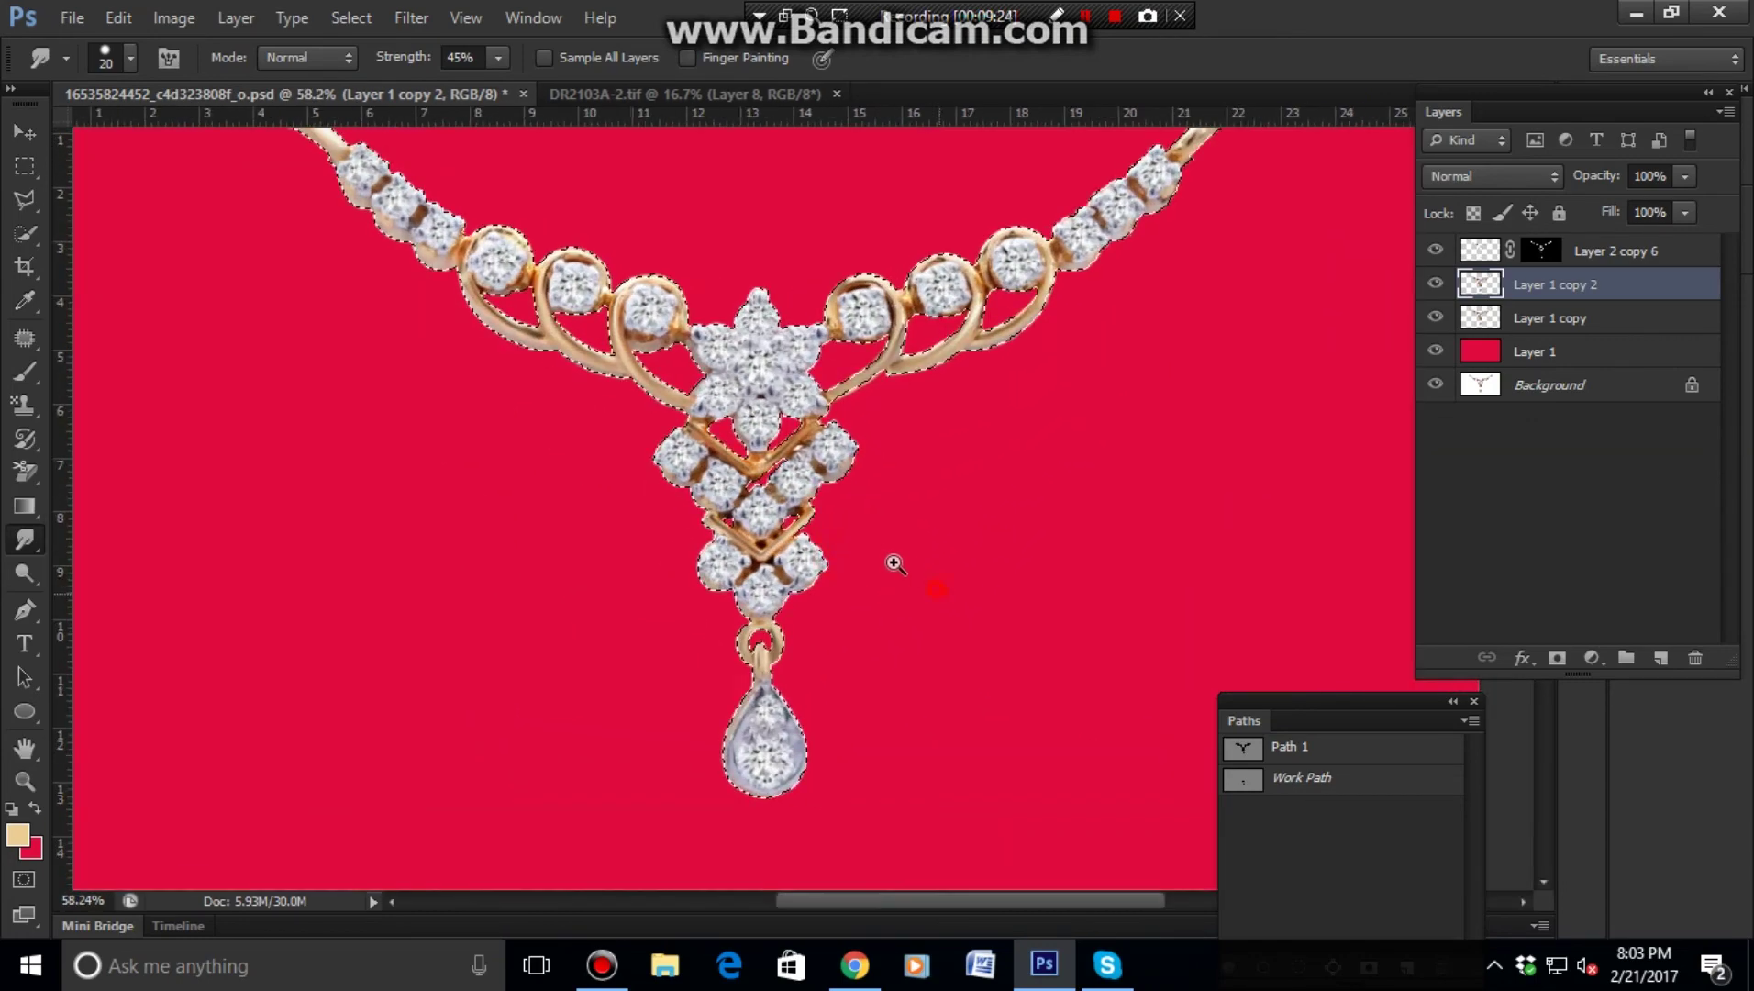
scroll(1138, 813, down, 2)
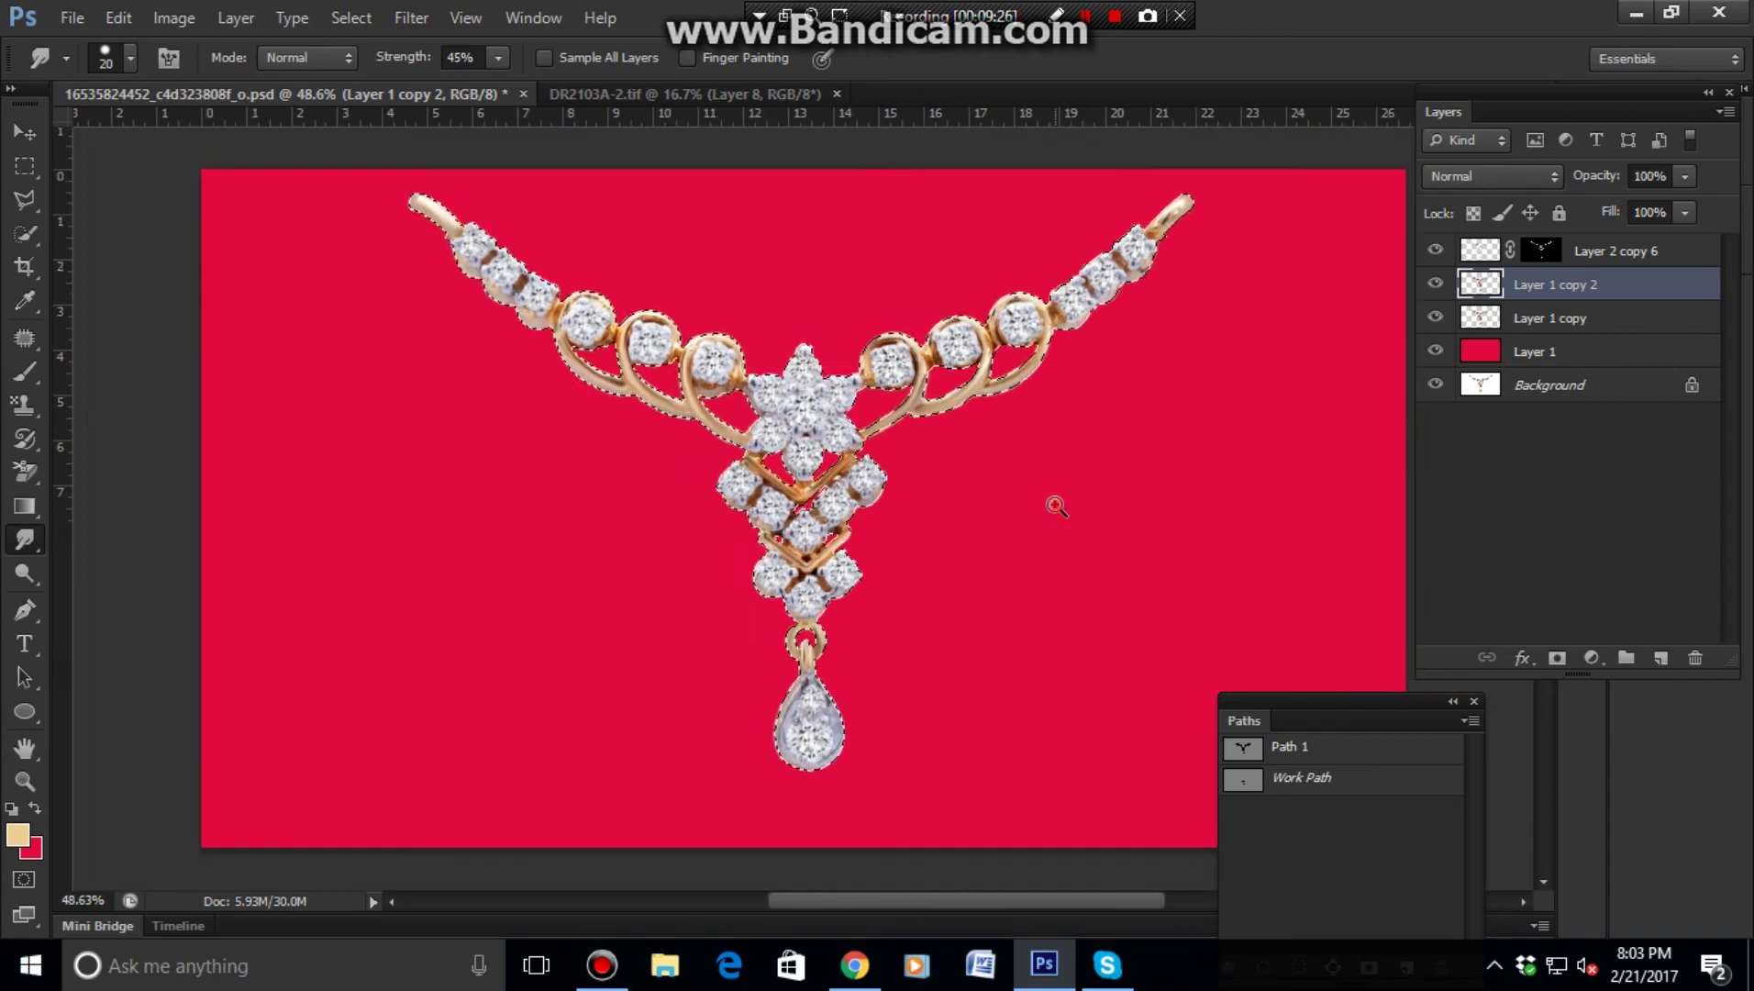
scroll(1049, 501, down, 2)
scroll(1049, 500, up, 1)
key(ctrl+d)
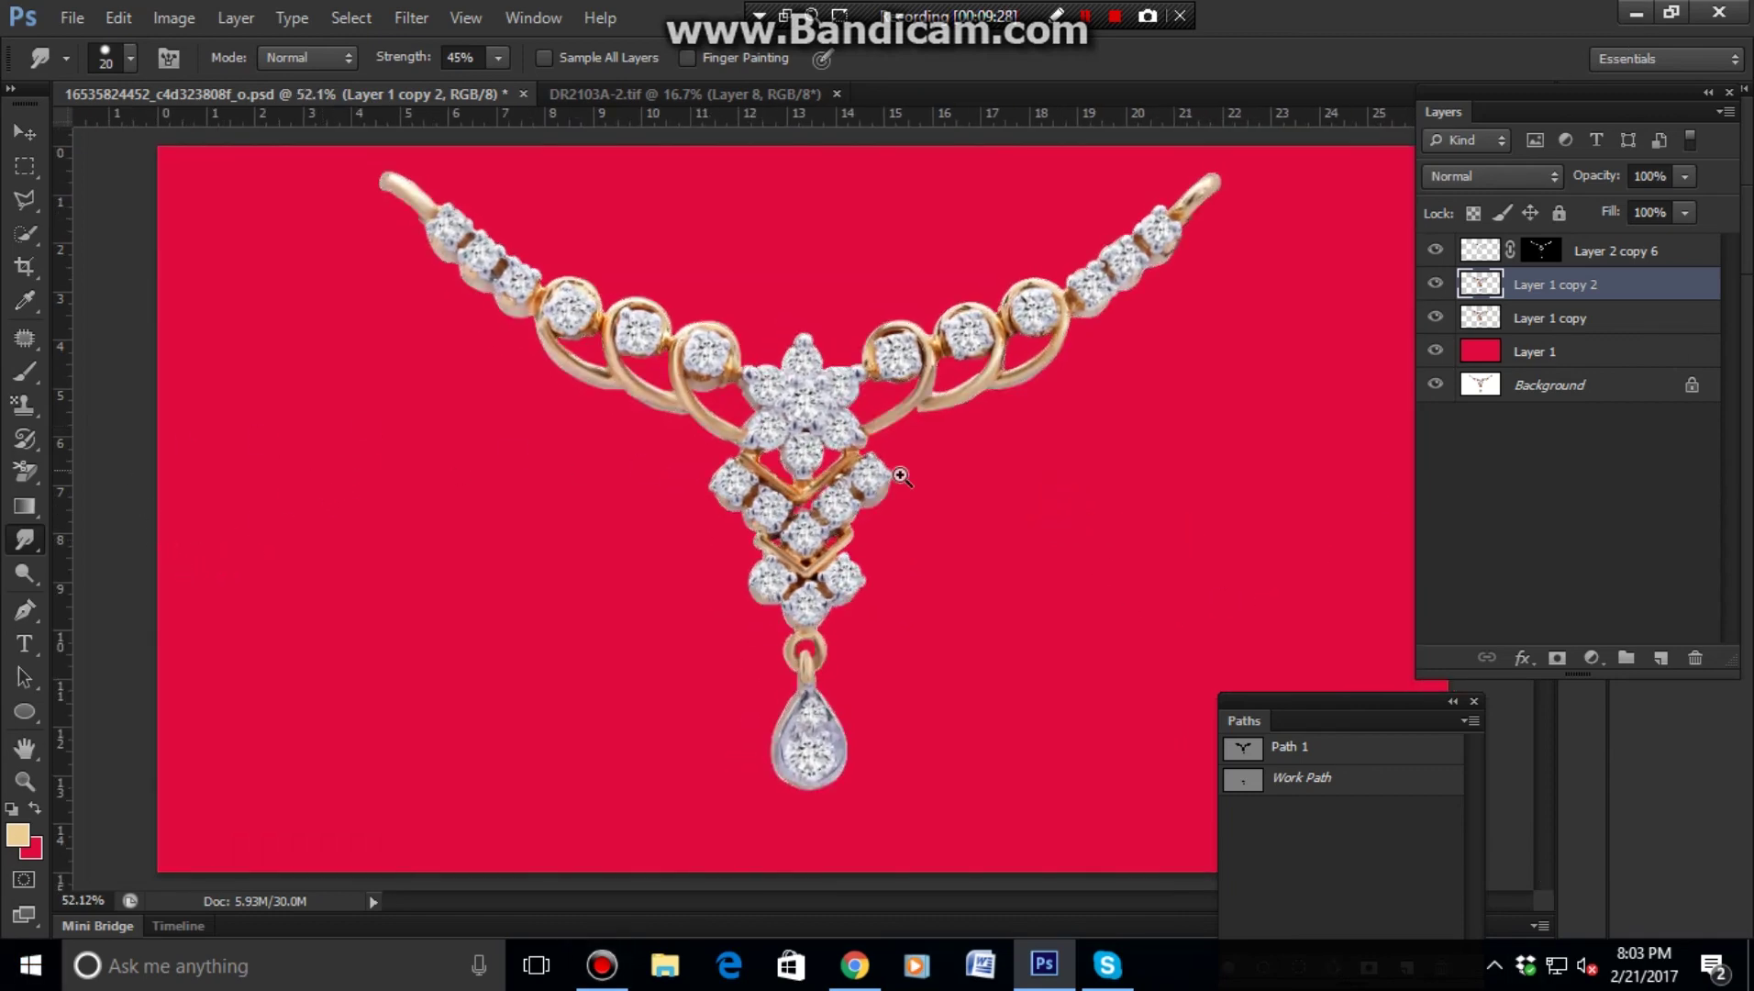
scroll(1009, 441, down, 1)
scroll(1101, 486, up, 2)
scroll(1128, 509, up, 1)
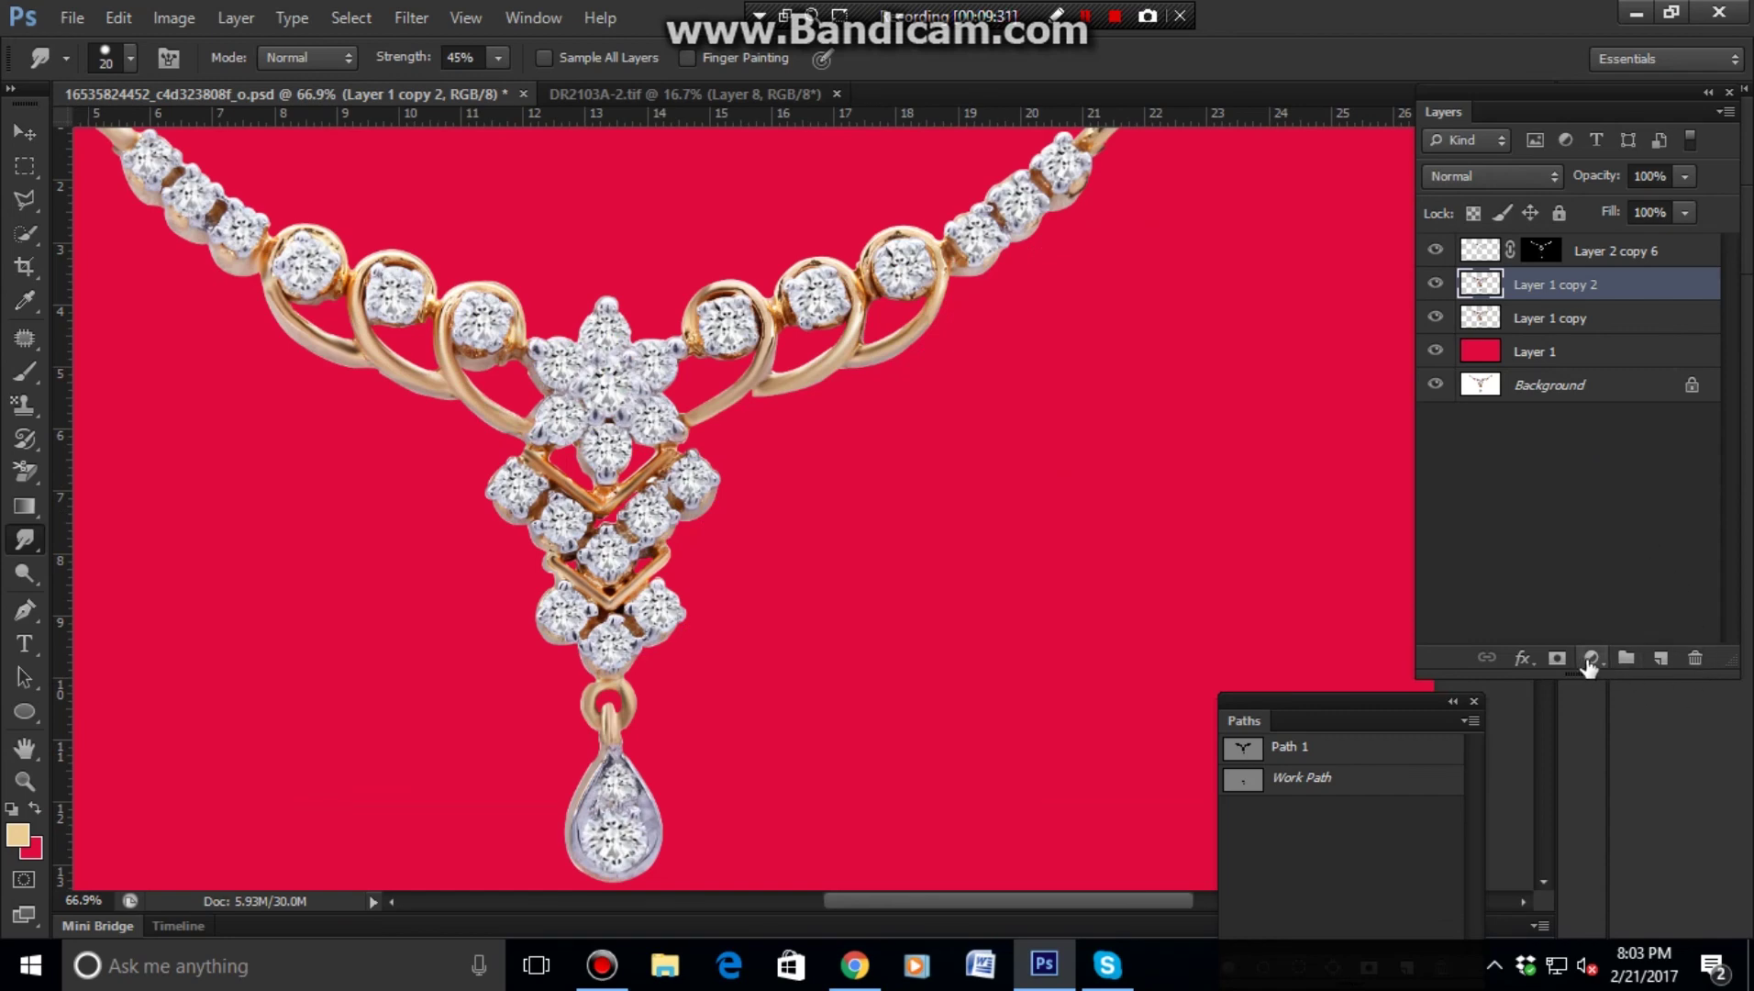
- Add a Selective Color layer with Black -40% in Whites and -31% in Neutrals
click(1589, 659)
click(1595, 641)
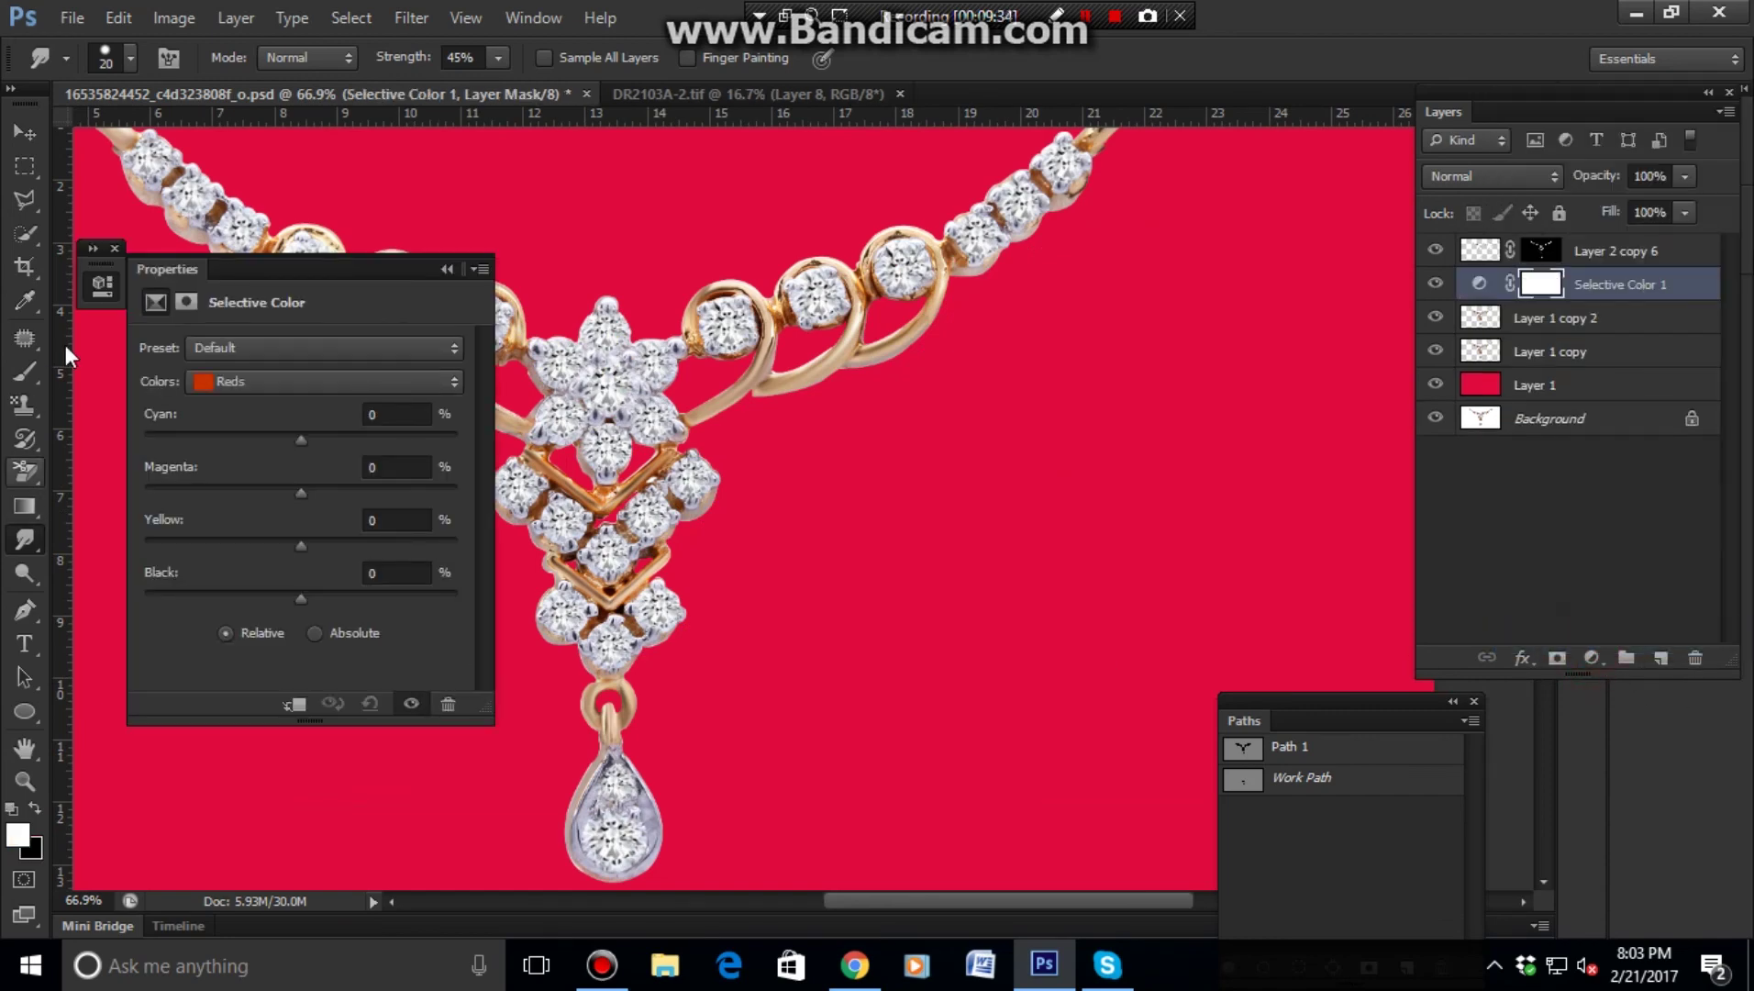
click(286, 384)
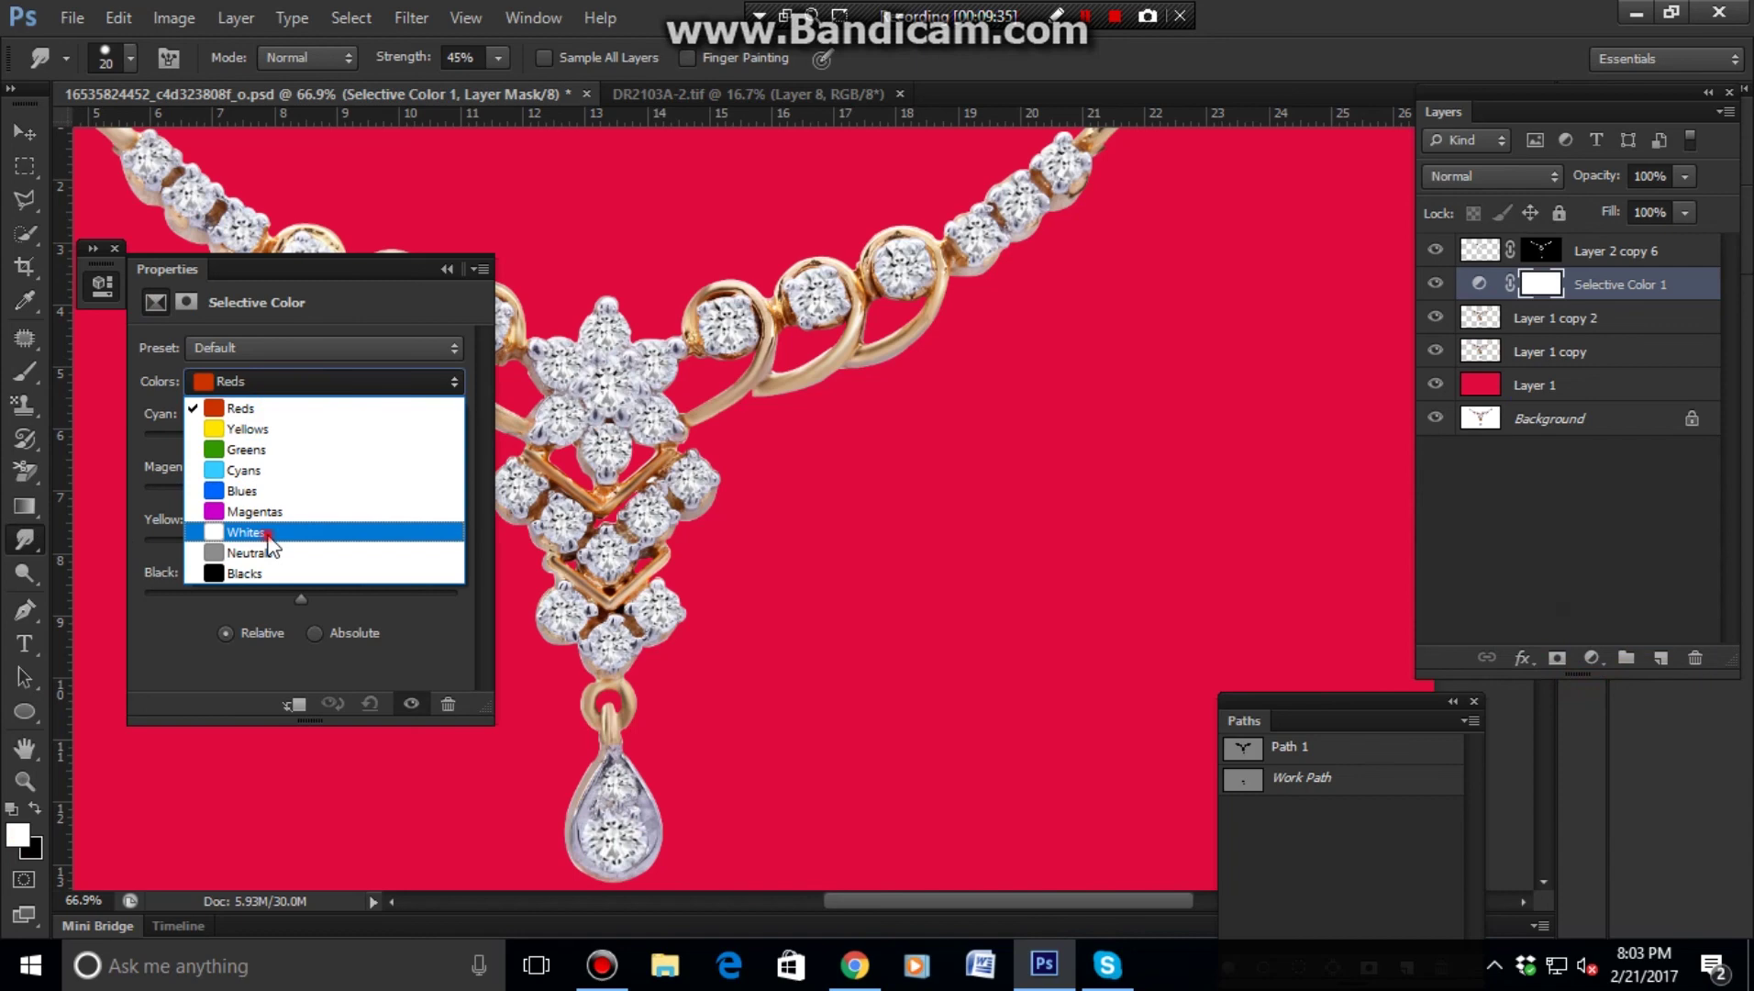
click(266, 534)
drag(296, 602, 239, 600)
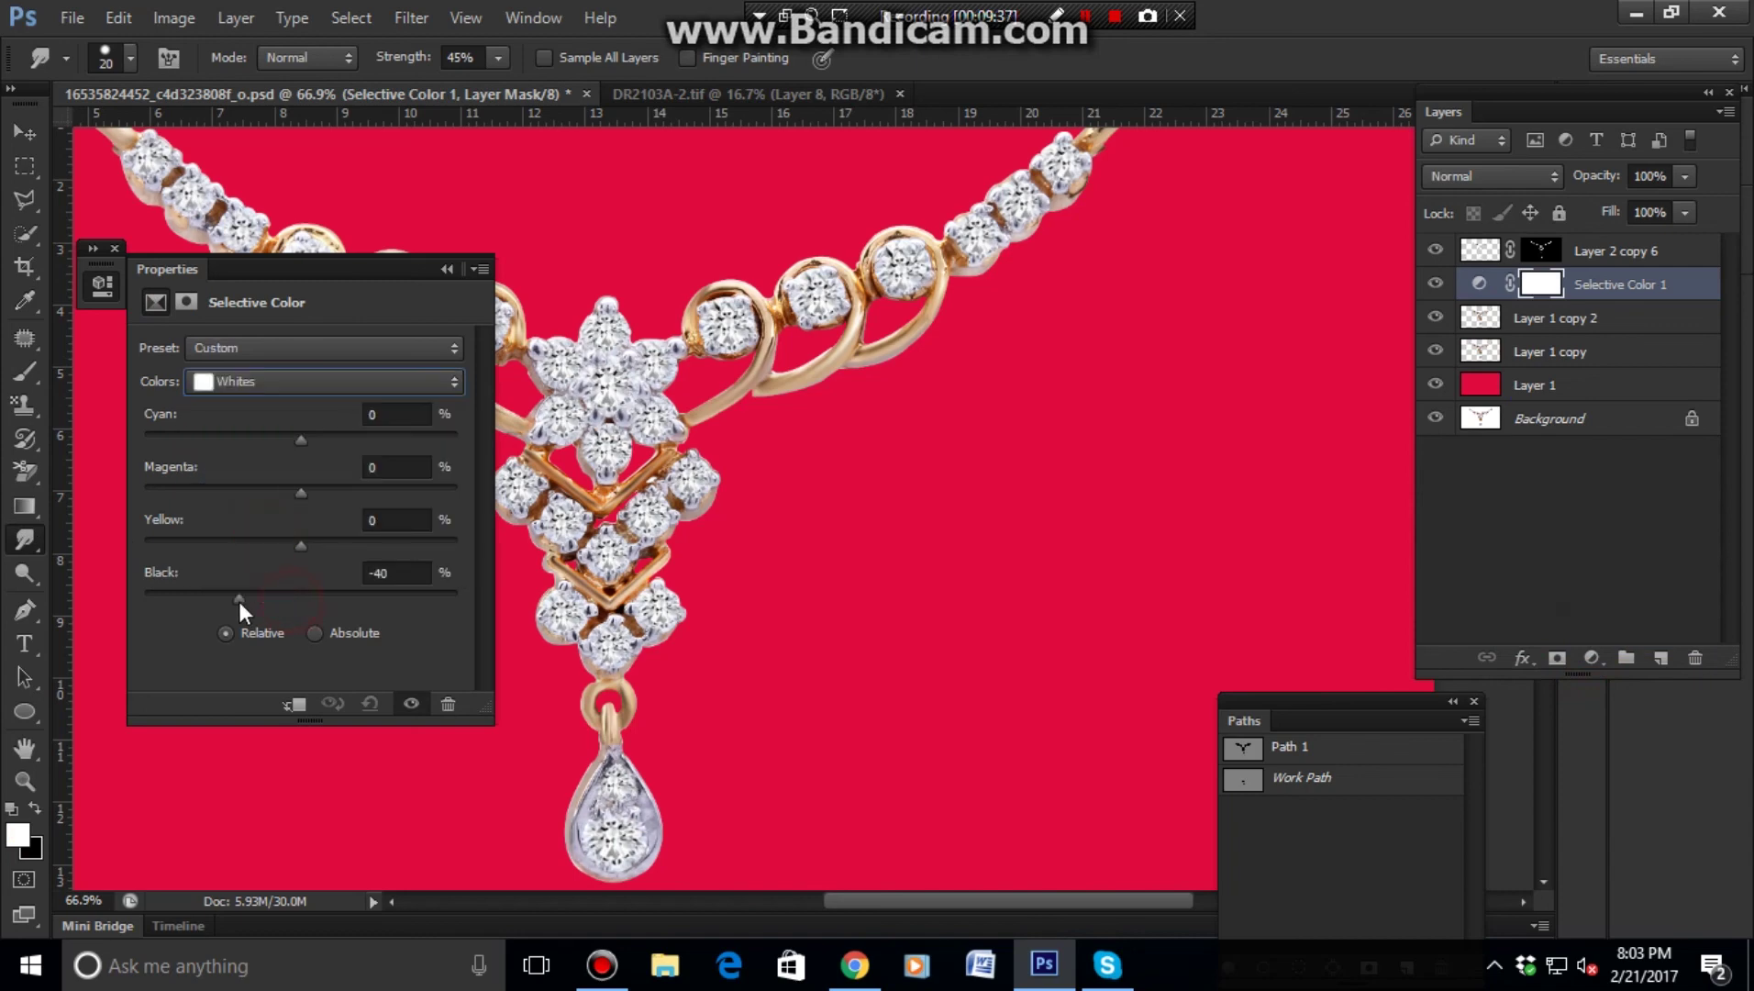
click(302, 385)
click(277, 555)
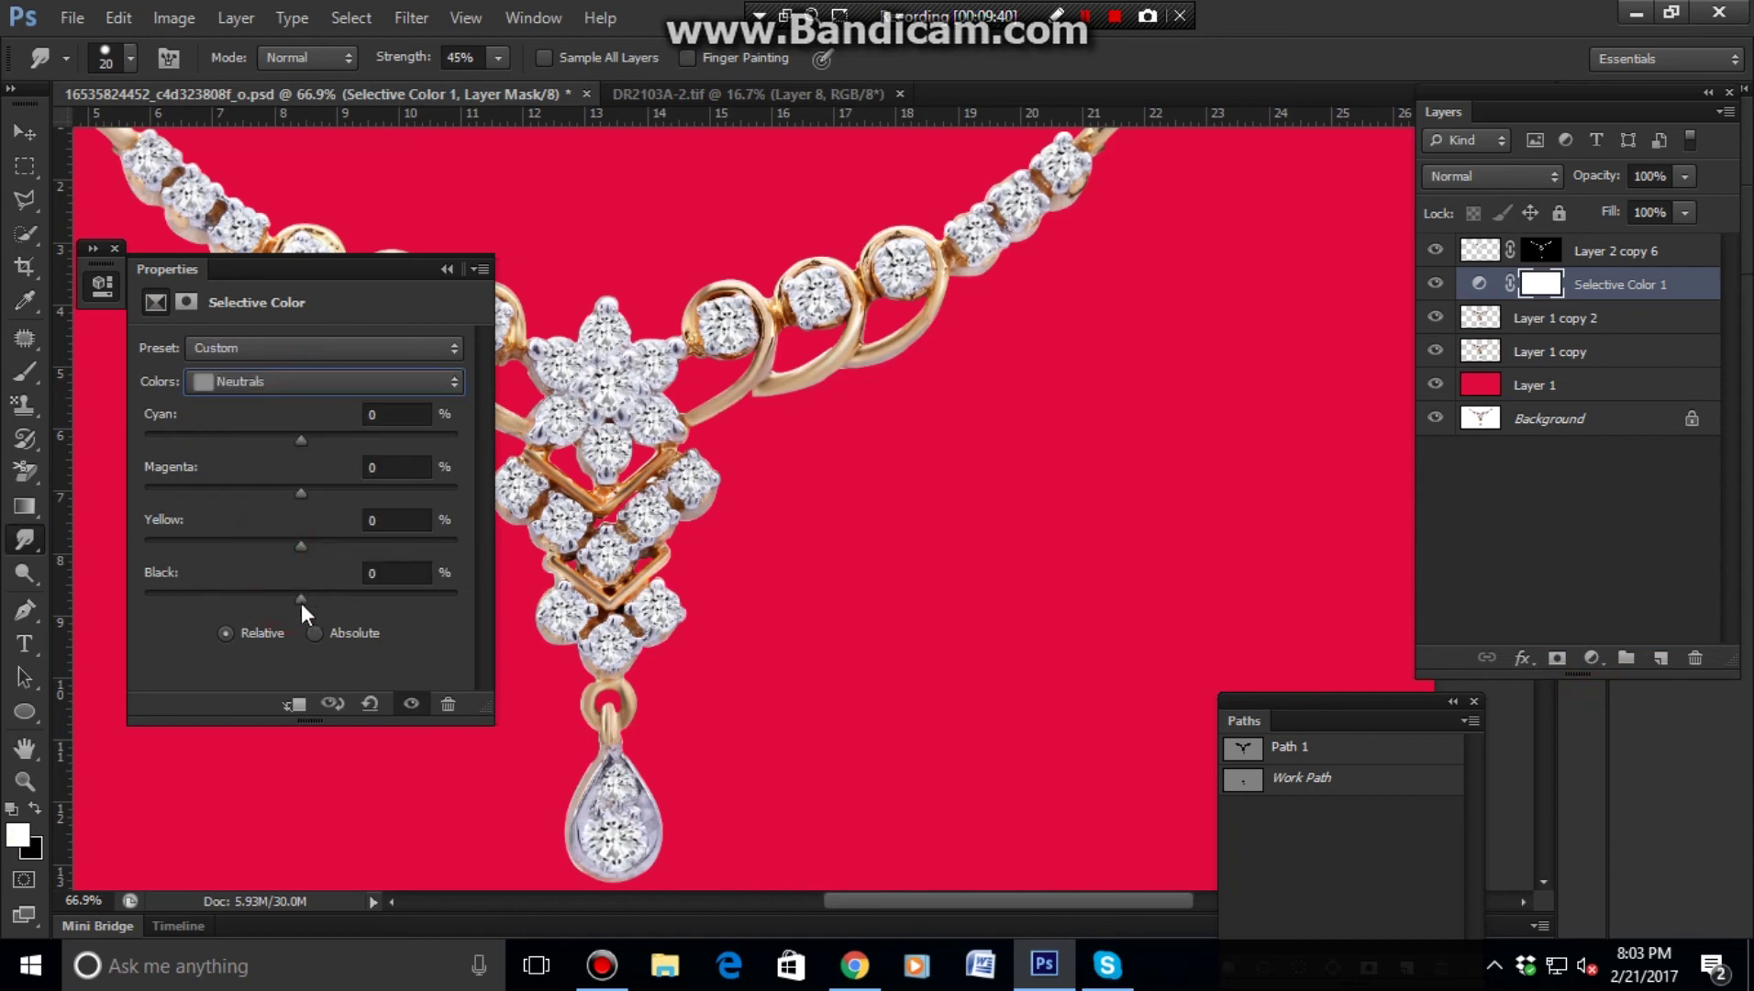
drag(300, 600, 253, 600)
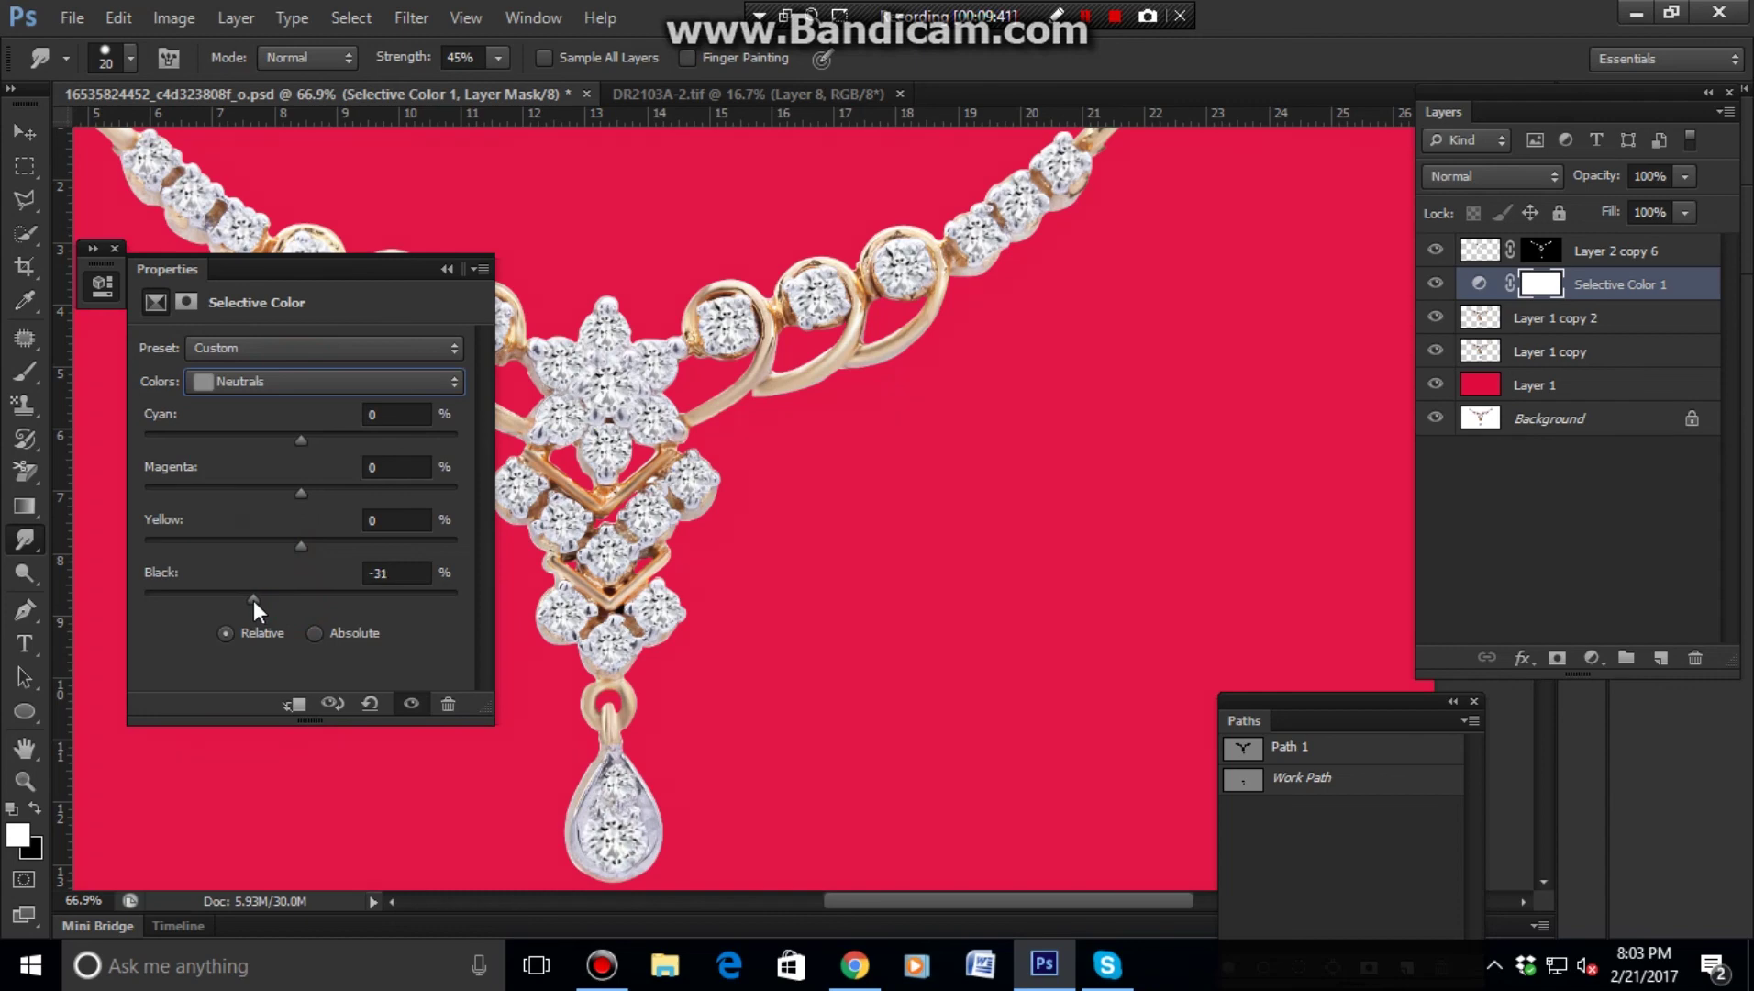
click(447, 269)
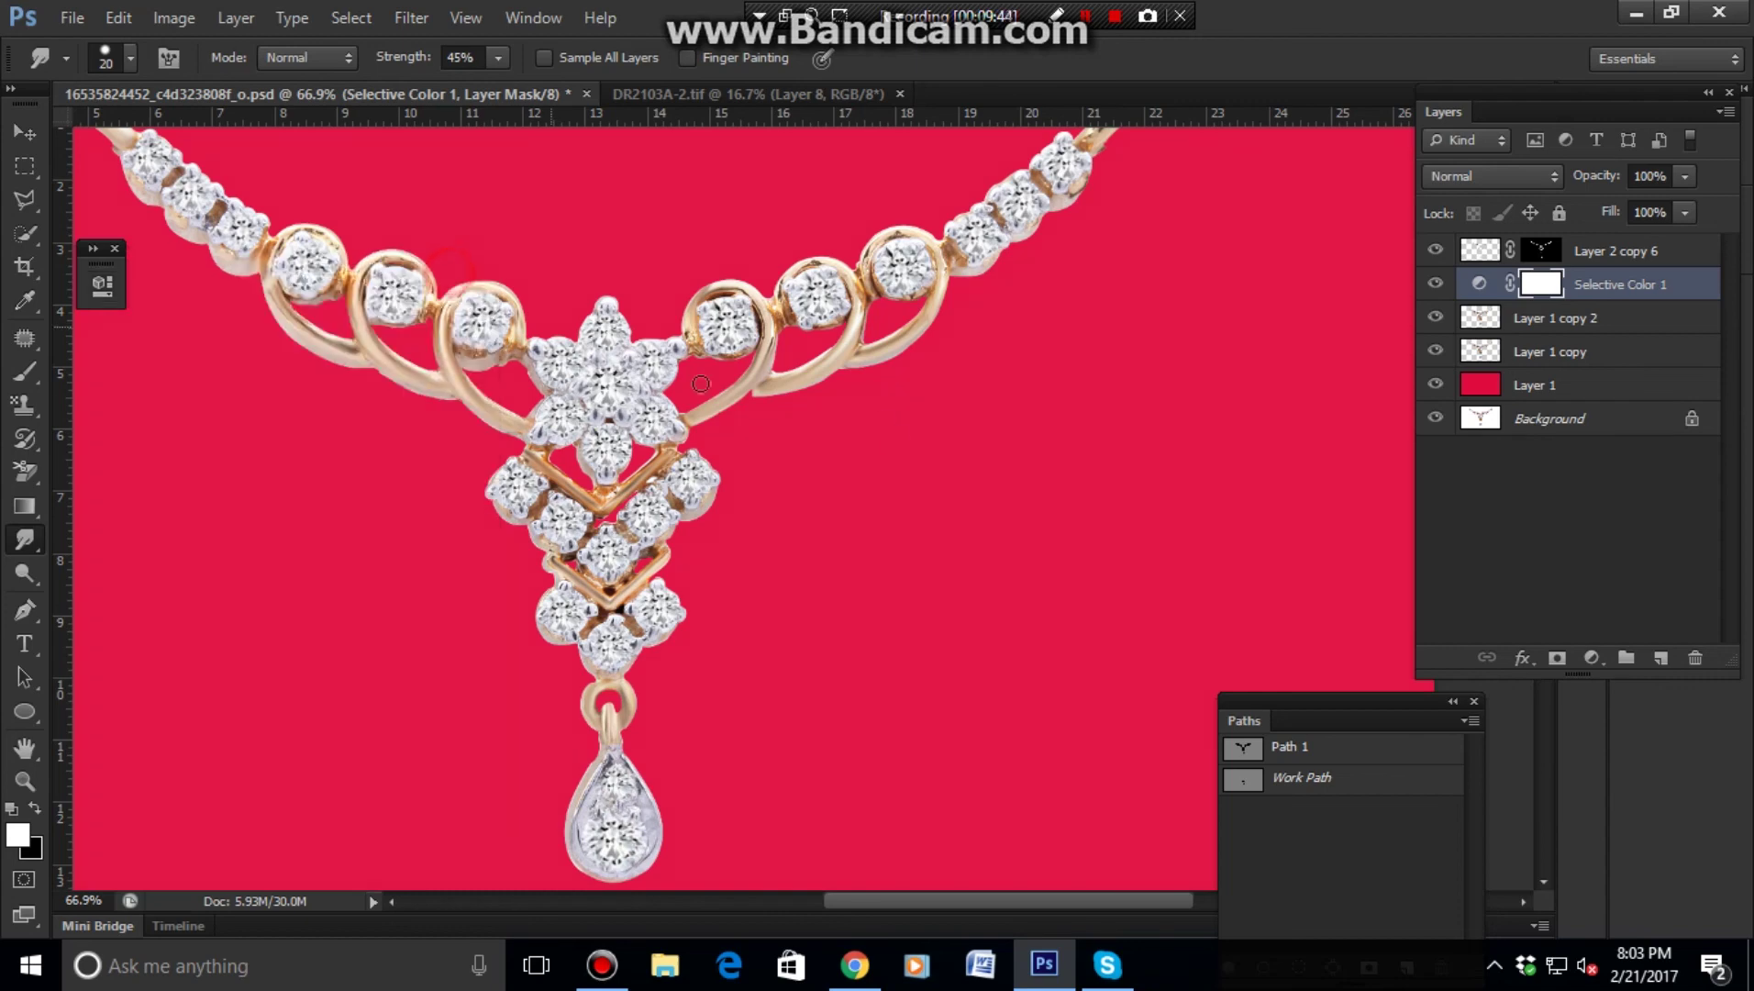
drag(899, 445, 856, 445)
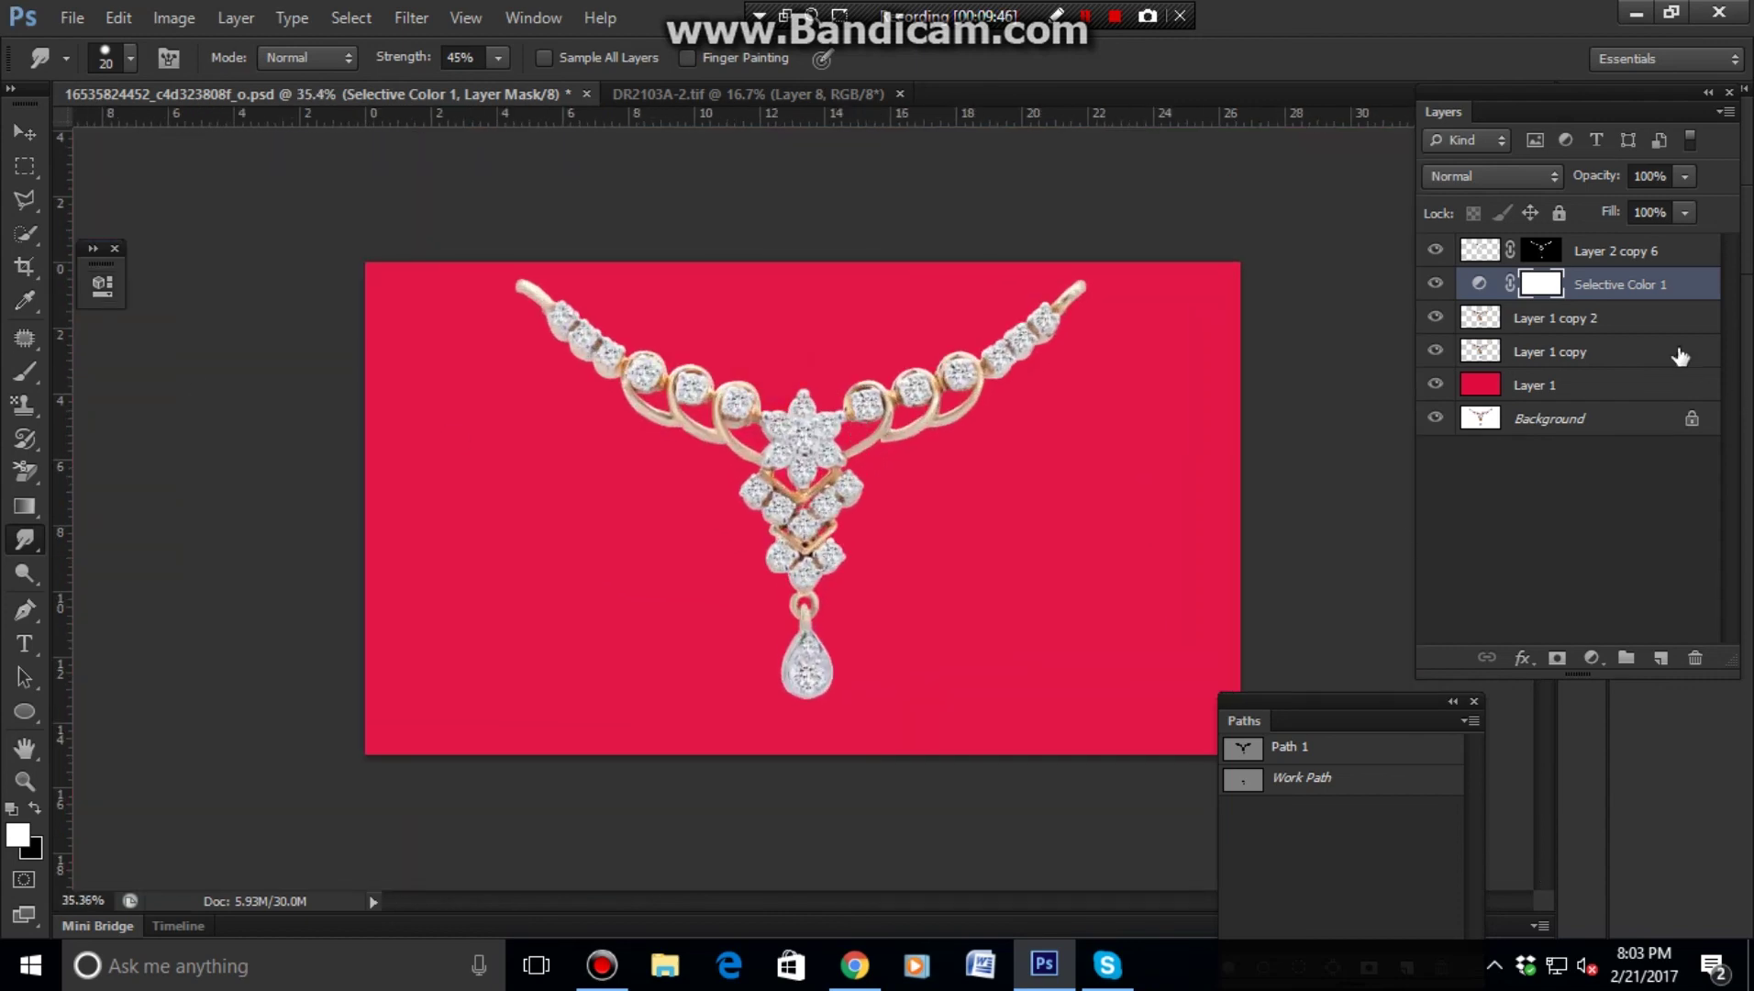
- Toggle the Selective Color 1 layer's visibility and zoom in to compare the brightened diamonds
click(1434, 286)
click(1434, 286)
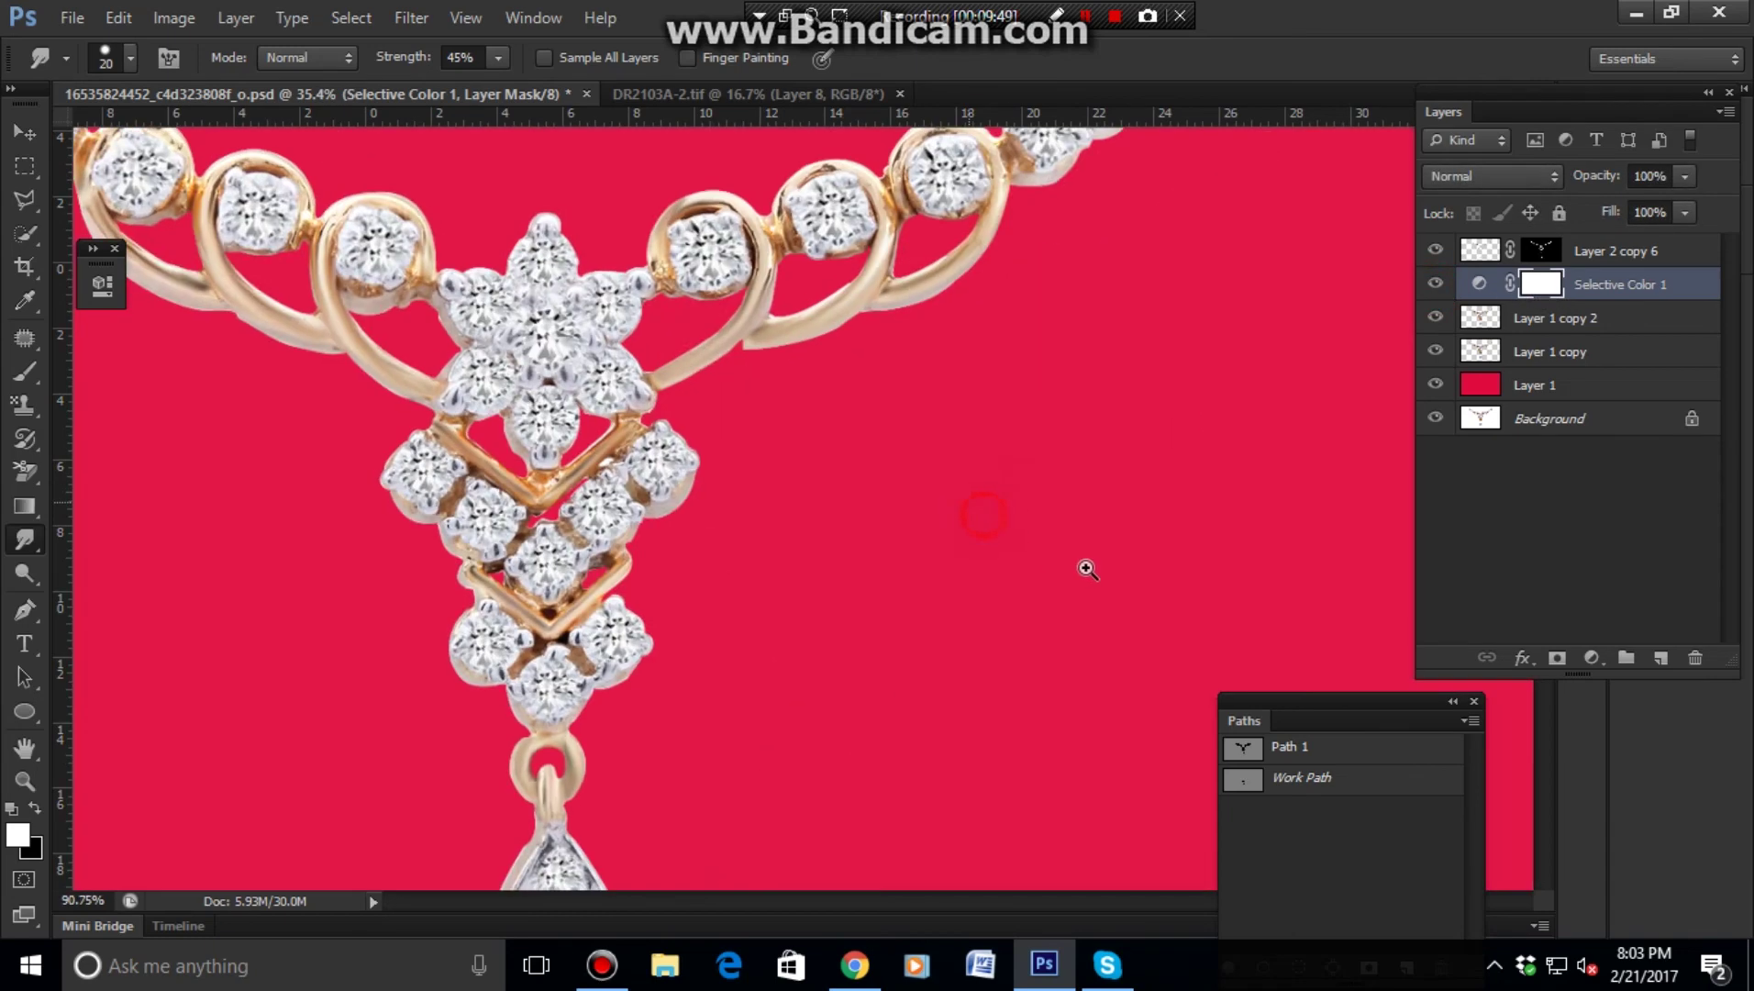
drag(985, 516, 1093, 568)
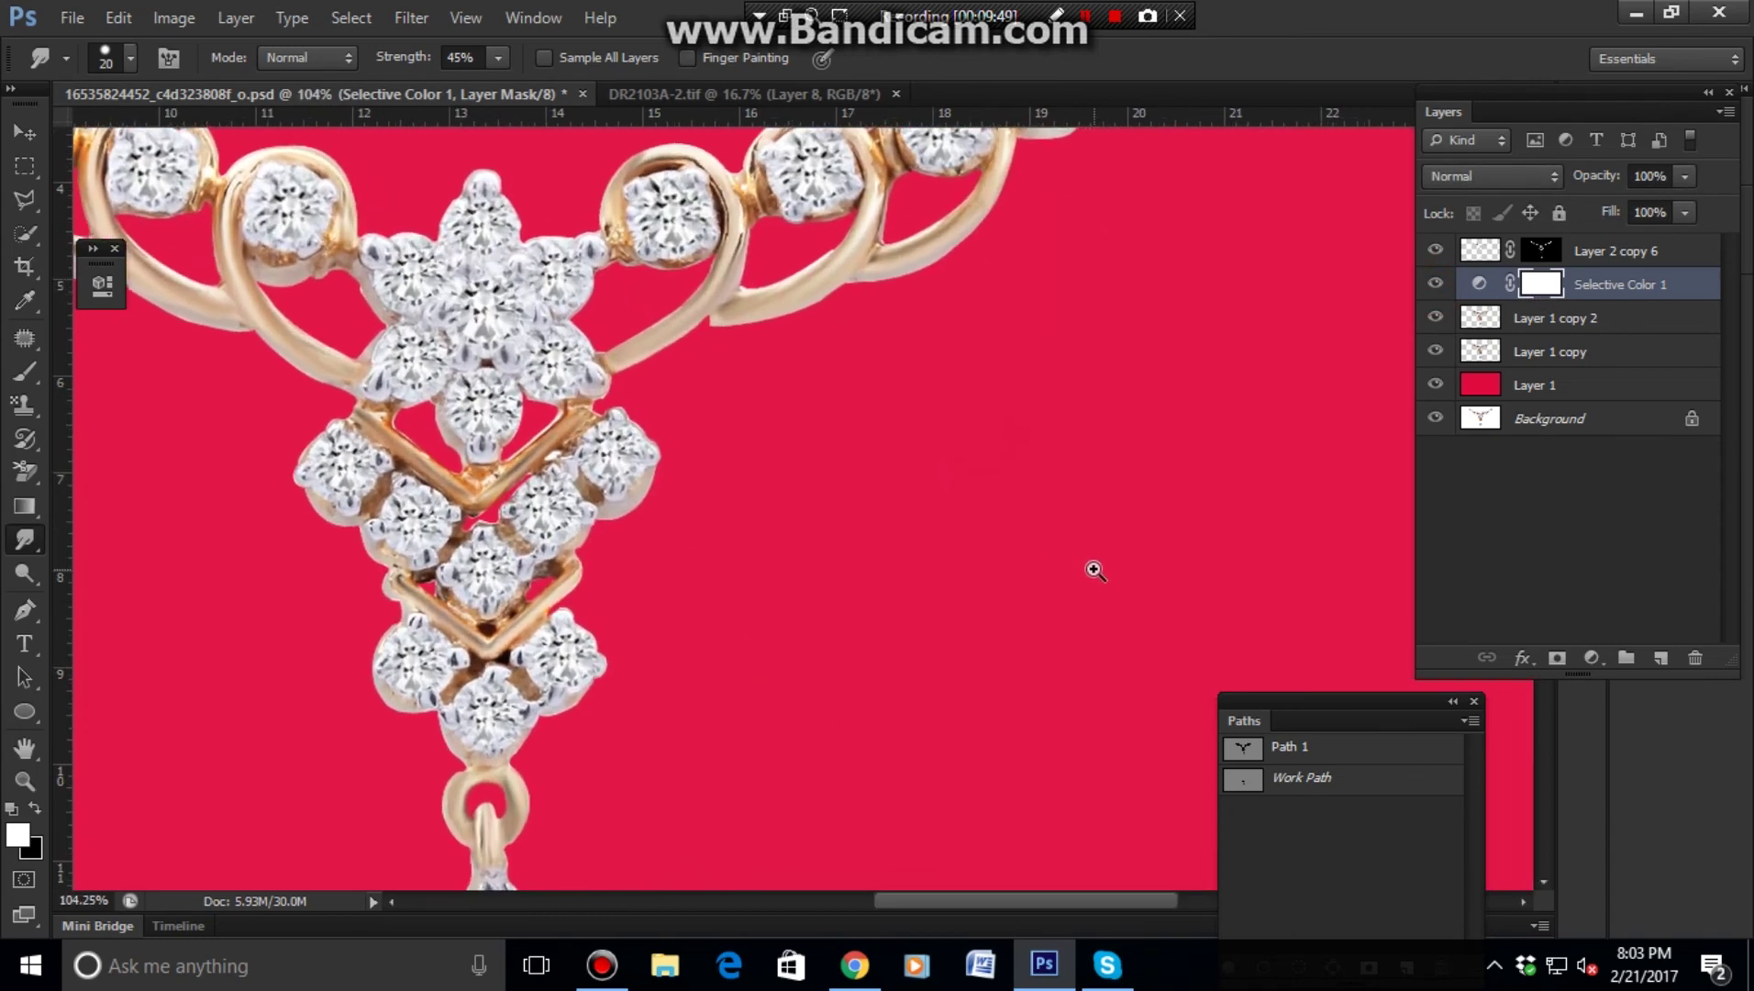
alt+click(1017, 607)
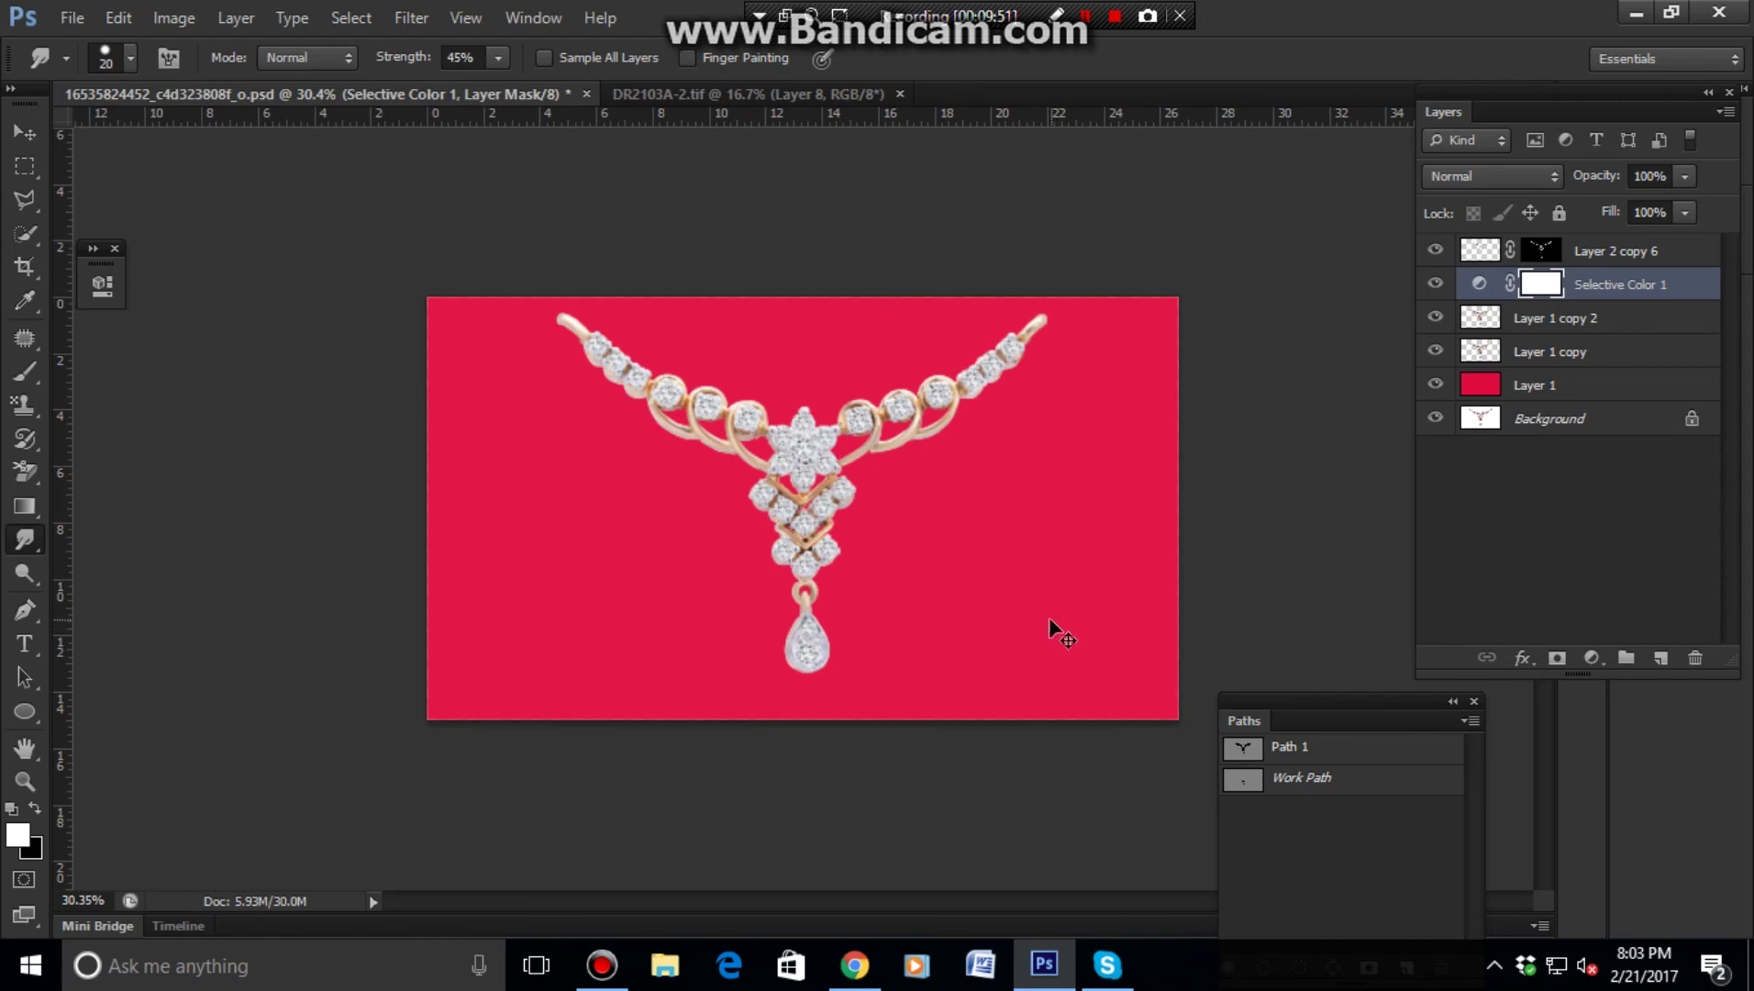
- Delete the Selective Color adjustment and switch to the DR2103A-2.tif ring document
key(Delete)
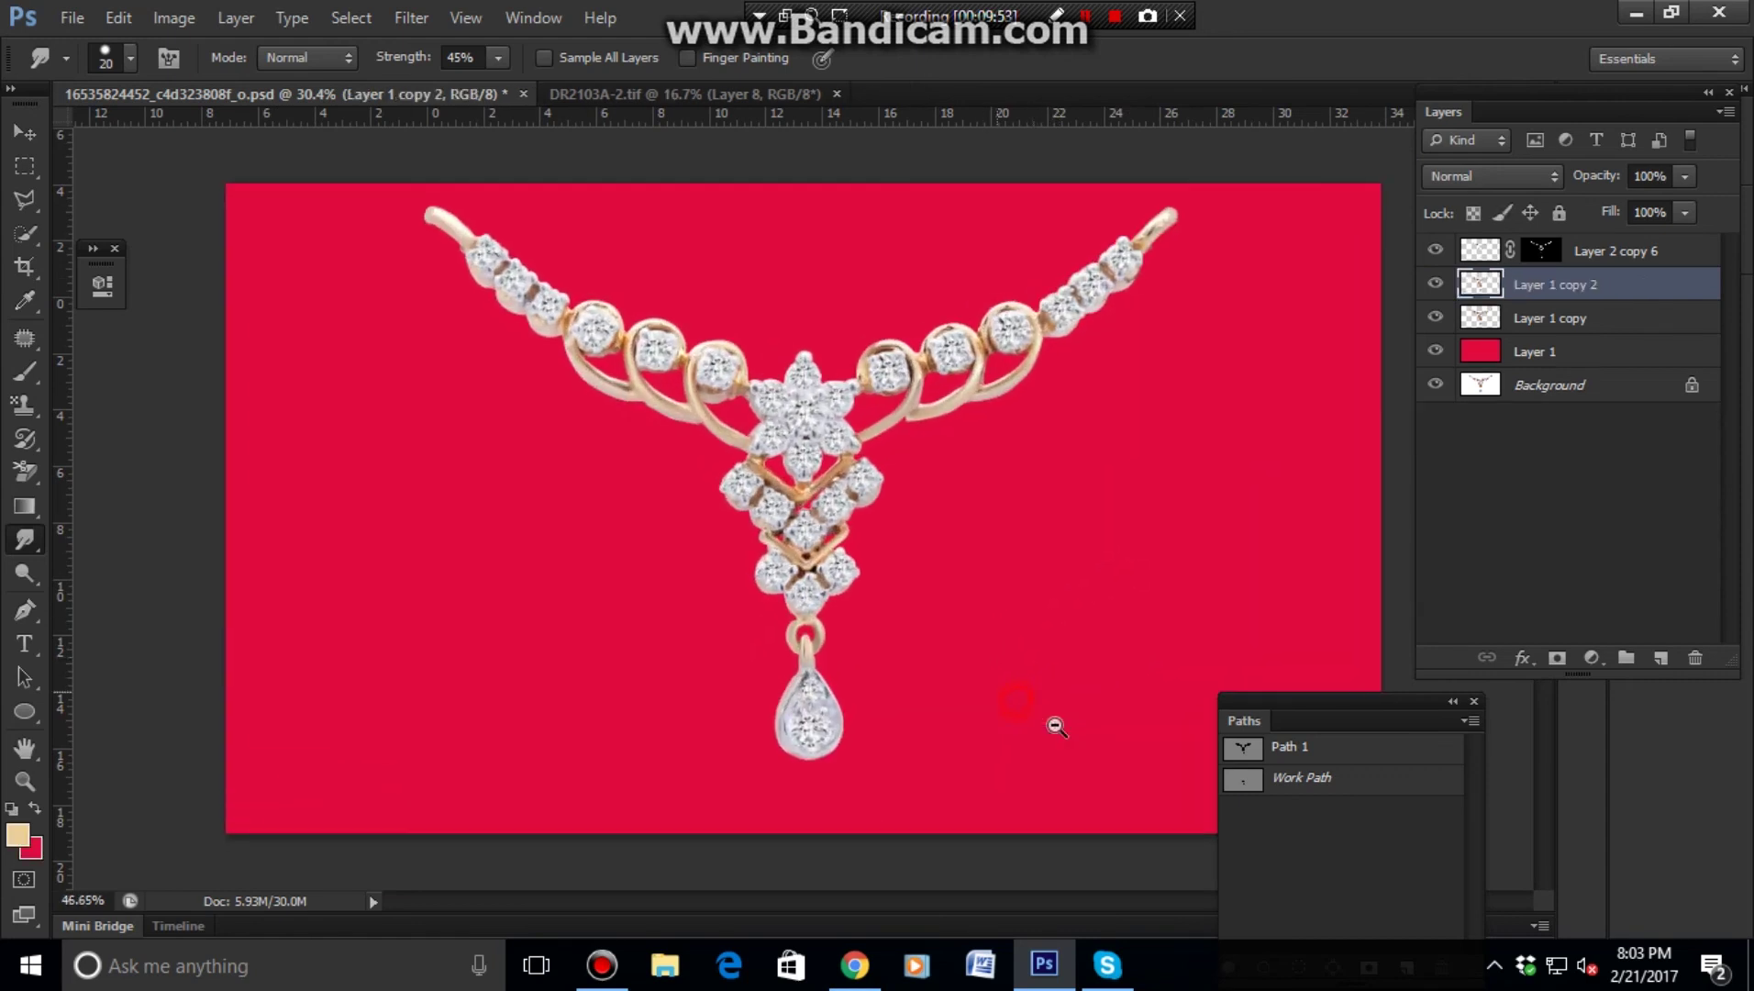
key(ctrl+plus)
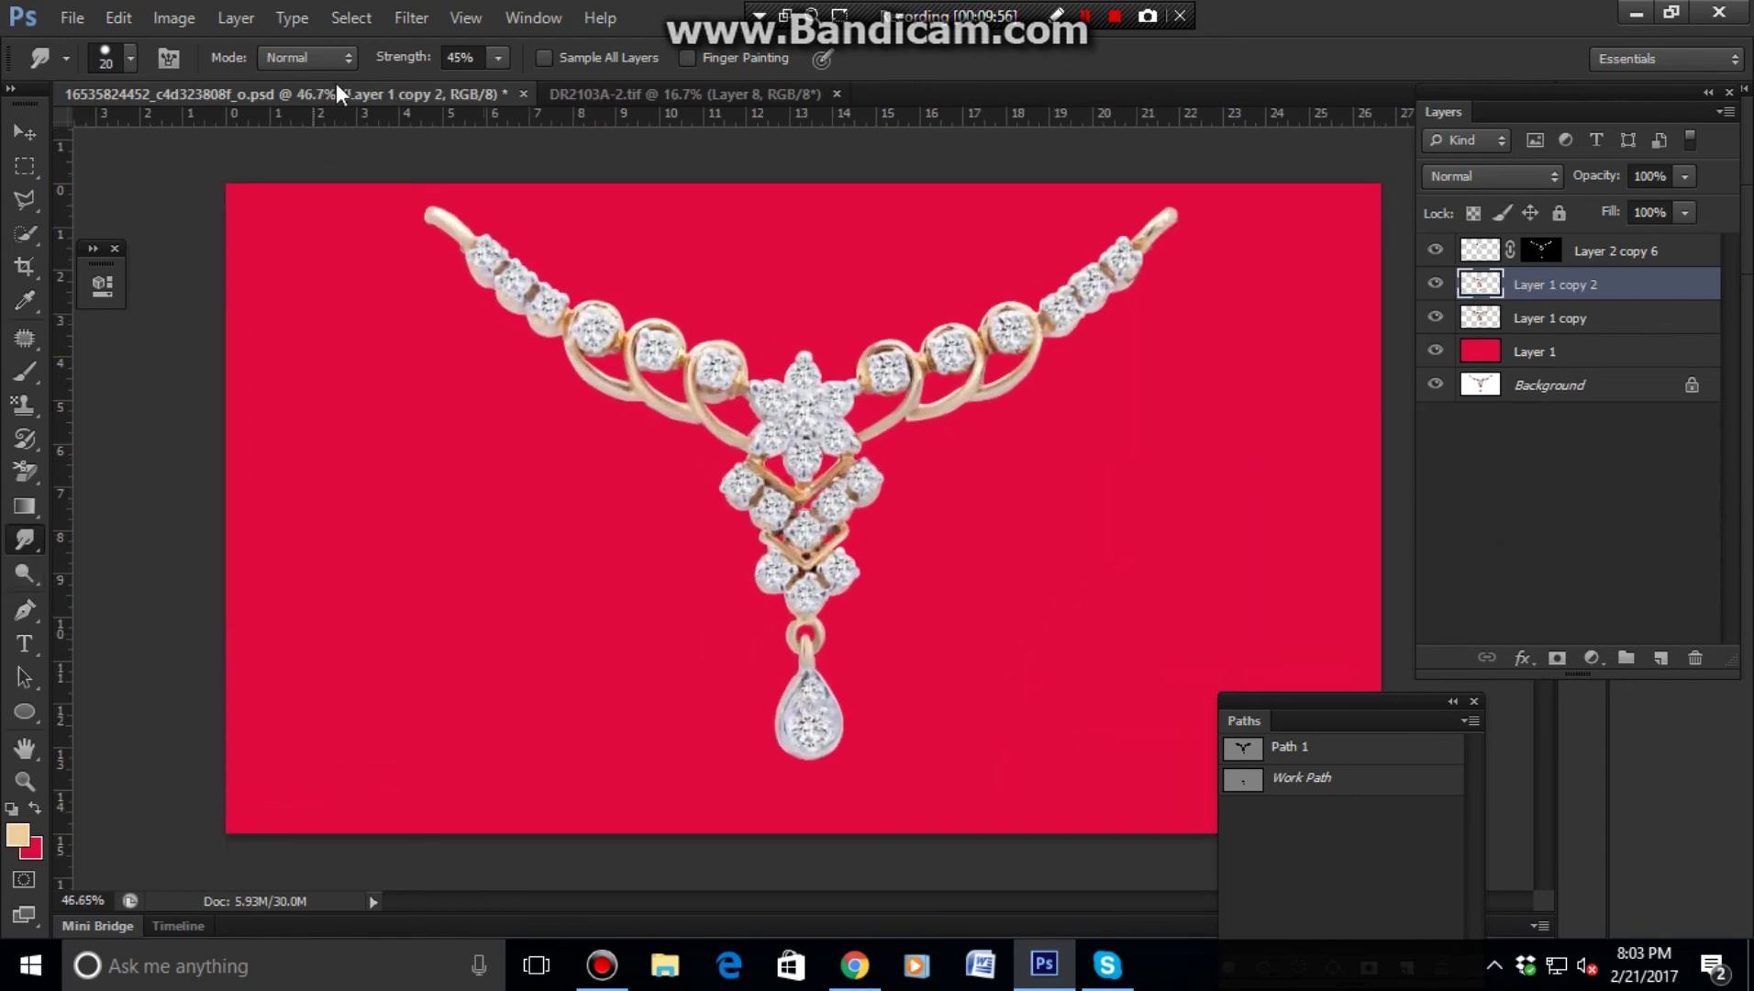
click(679, 92)
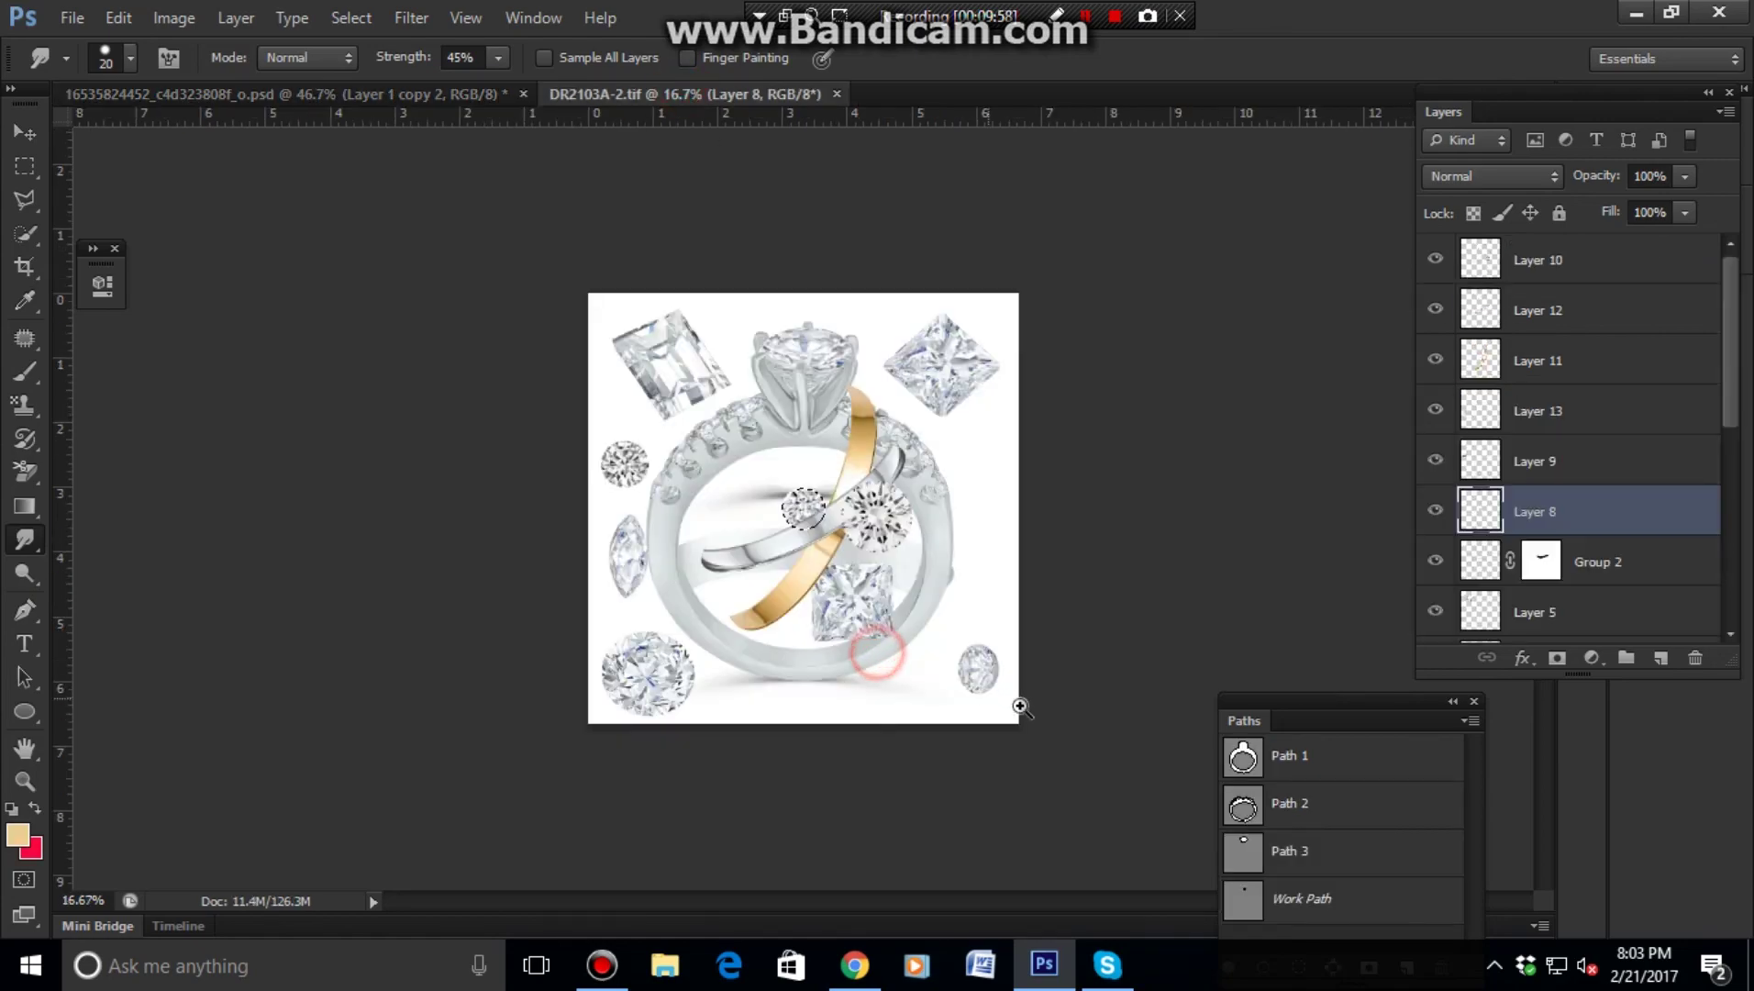